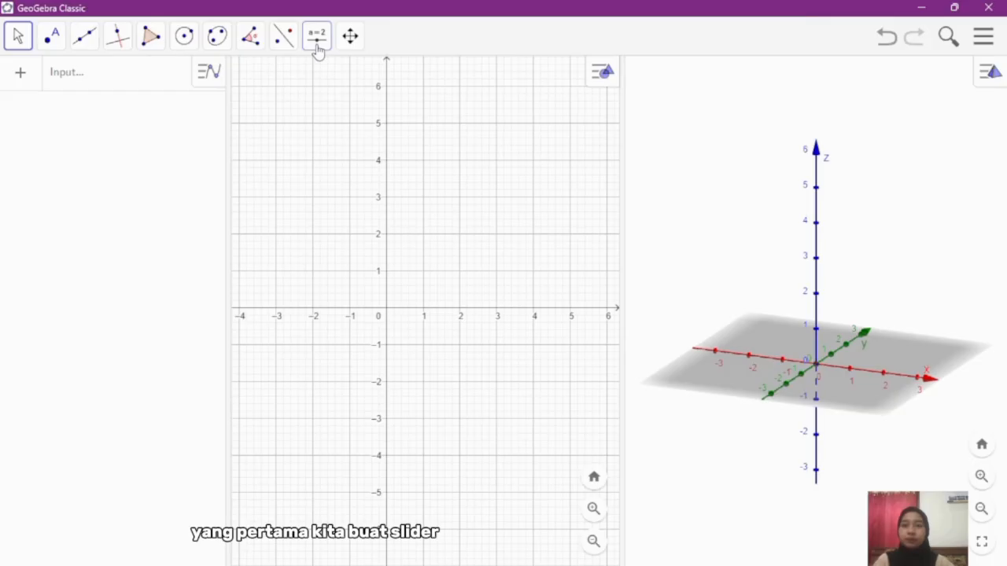
Step: Start a new number slider near the upper-left corner of the 2D graph and name it S
{"action": "left_click", "coordinate": [319, 49]}
{"action": "left_click", "coordinate": [335, 80]}
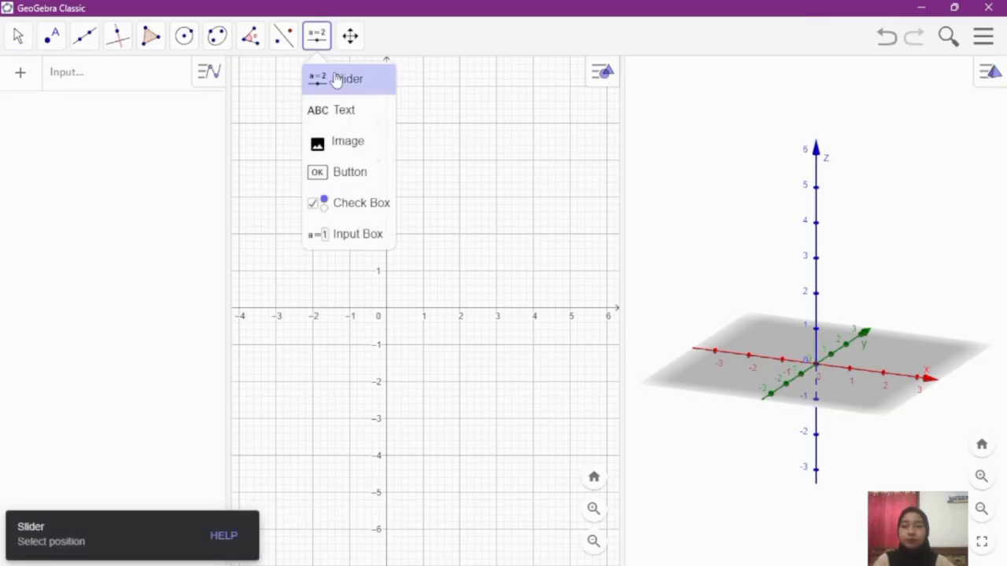
{"action": "left_click", "coordinate": [255, 100]}
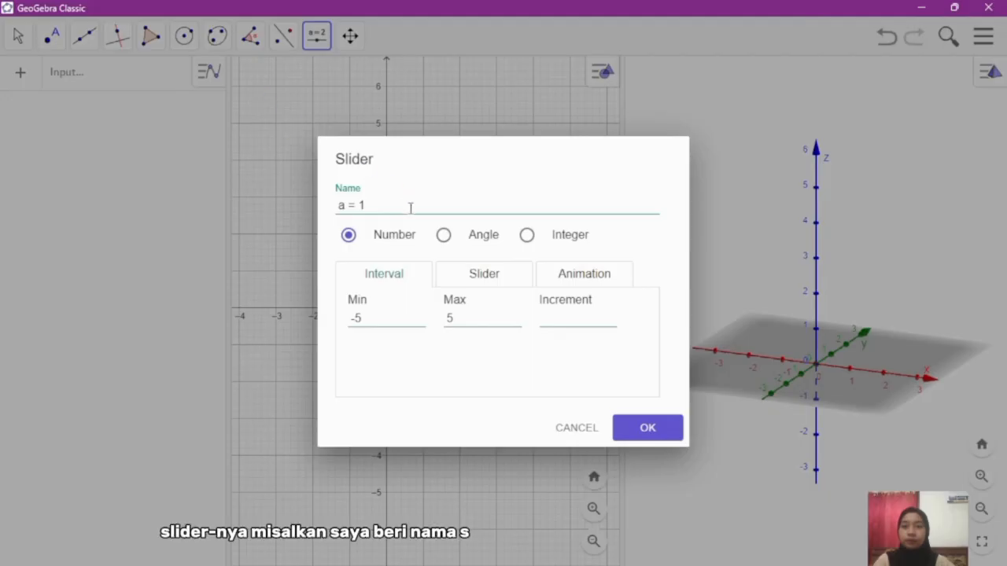
{"action": "left_click_drag", "start_coordinate": [403, 206], "coordinate": [322, 202]}
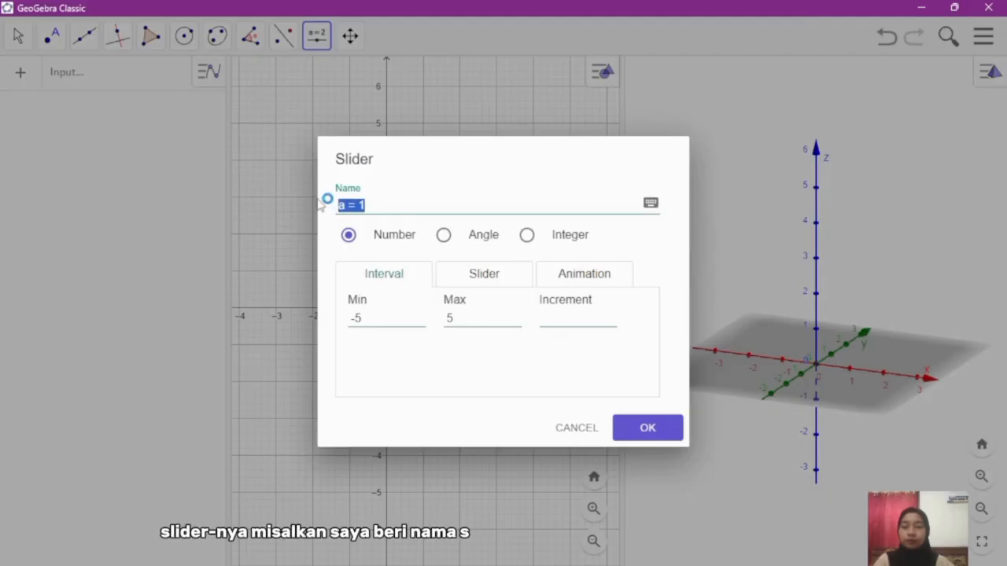
{"action": "type", "text": "S"}
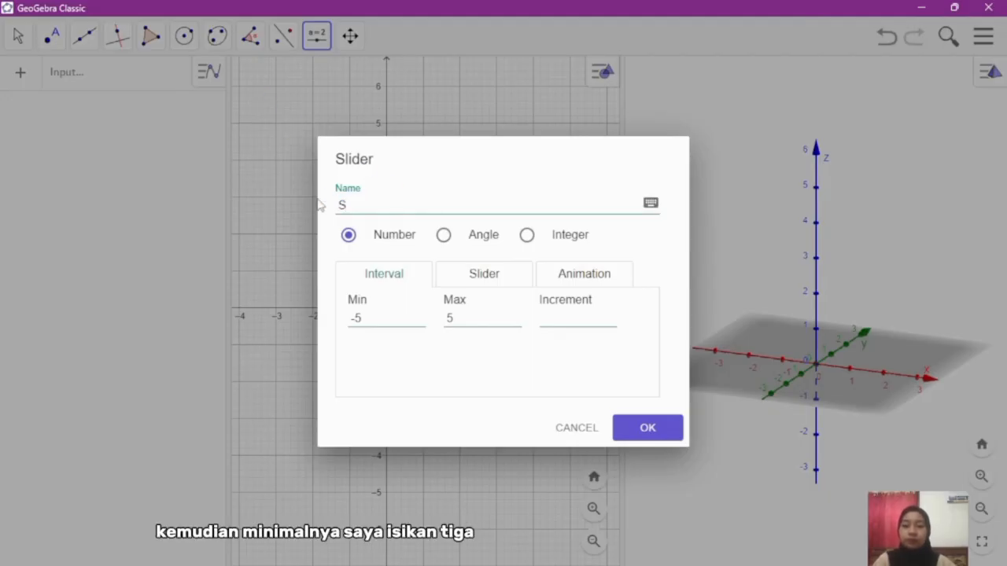
Step: Set slider S to range from 3 to 8 with increment 1, and shift it slightly closer to the graph's upper-left corner
{"action": "left_click", "coordinate": [344, 319]}
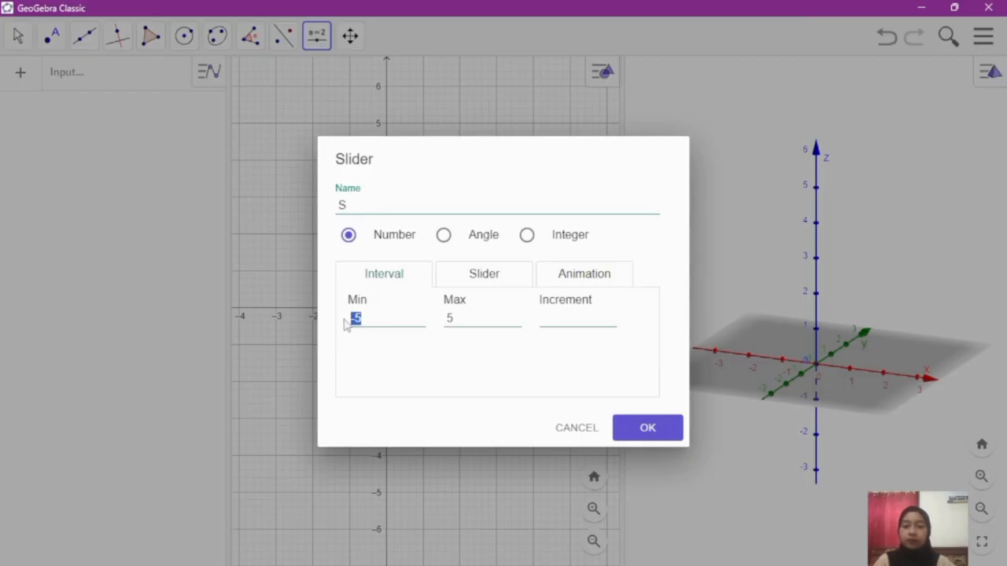
{"action": "type", "text": "3"}
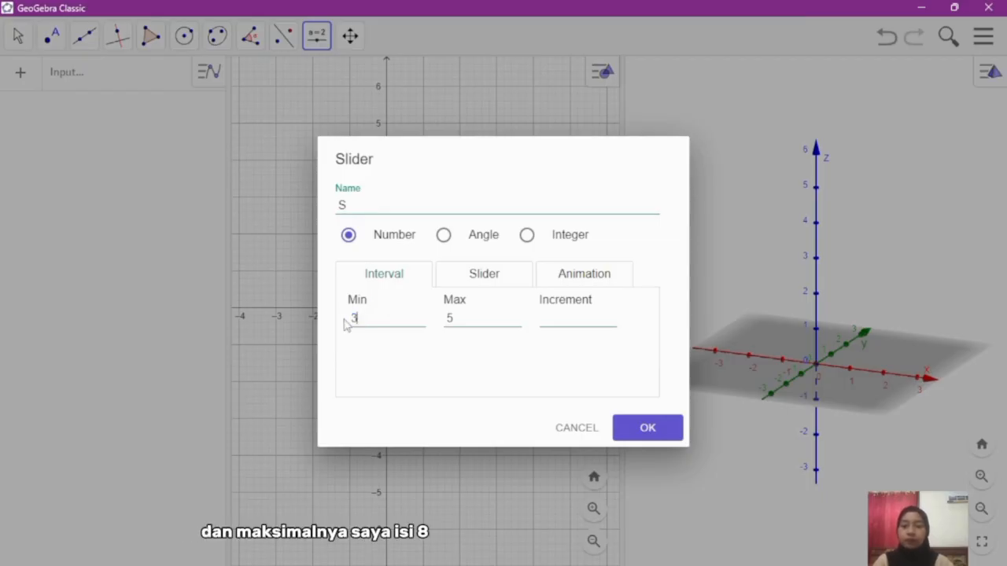
{"action": "left_click", "coordinate": [464, 319]}
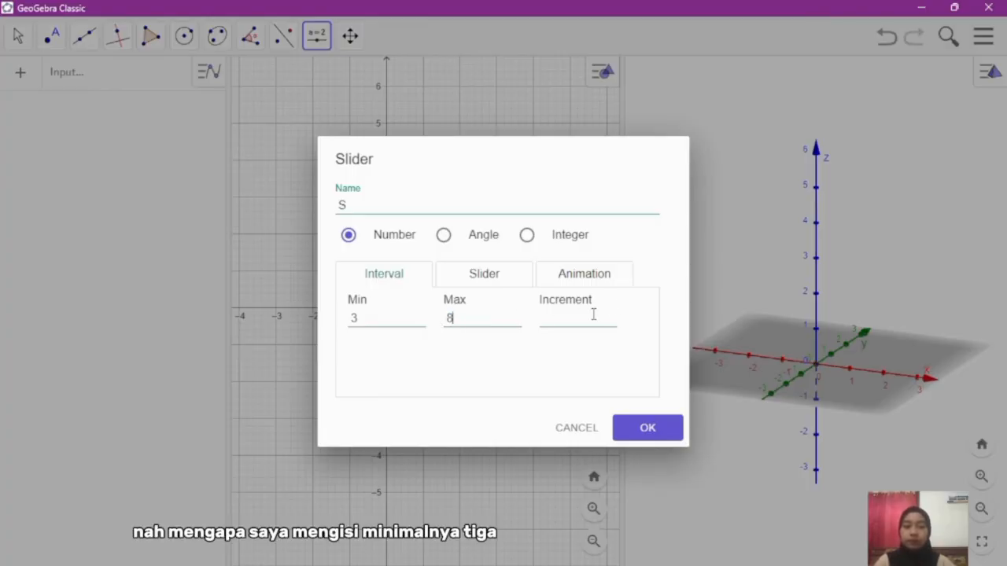
{"action": "type", "text": "8"}
{"action": "left_click", "coordinate": [588, 319]}
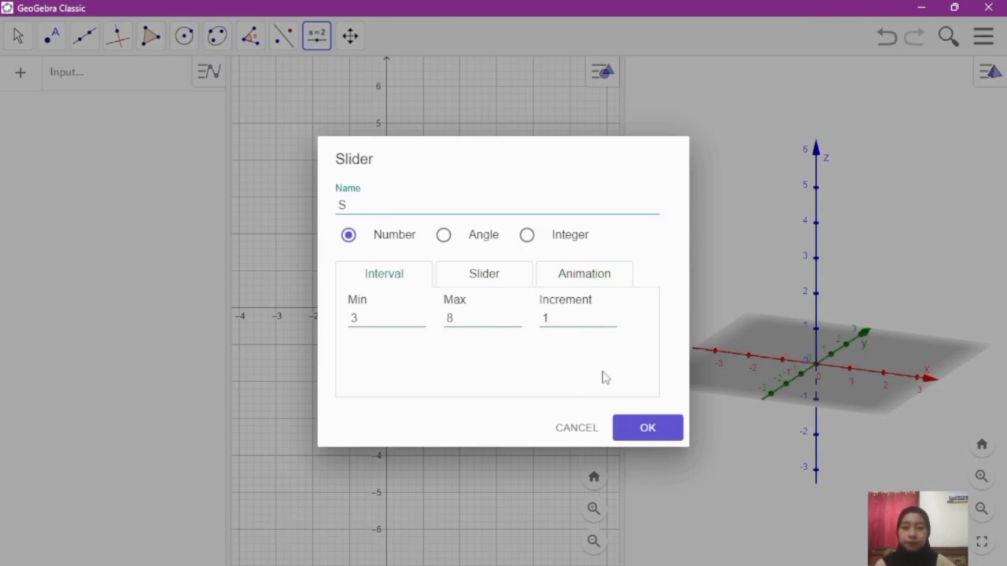
{"action": "left_click", "coordinate": [663, 429]}
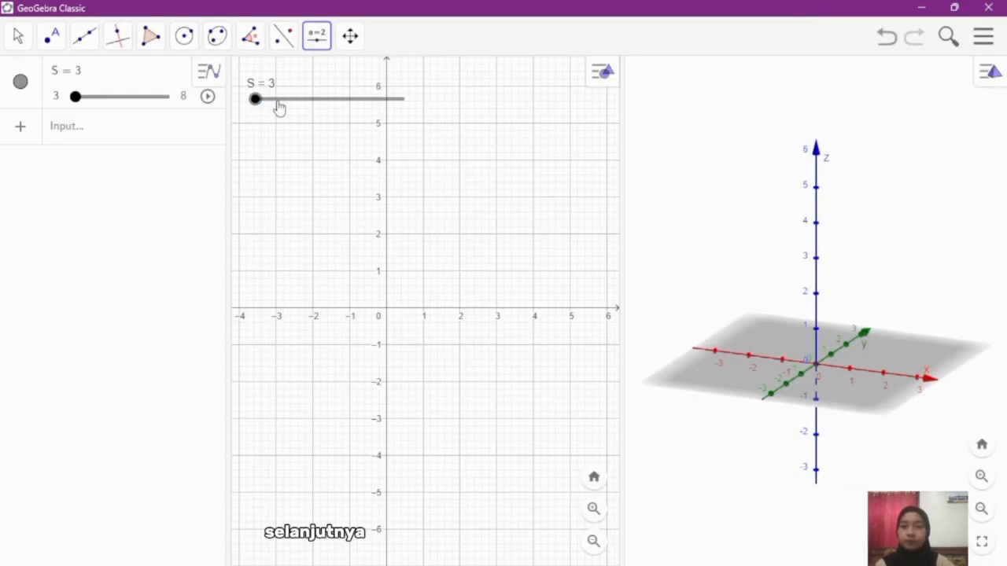
{"action": "left_click_drag", "start_coordinate": [277, 108], "coordinate": [270, 100]}
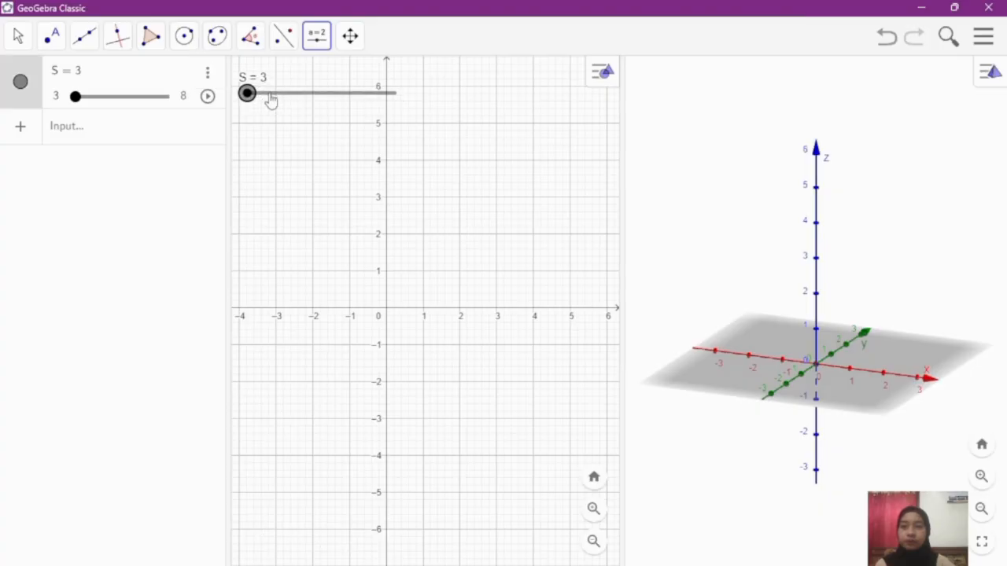
{"action": "left_click", "coordinate": [152, 220]}
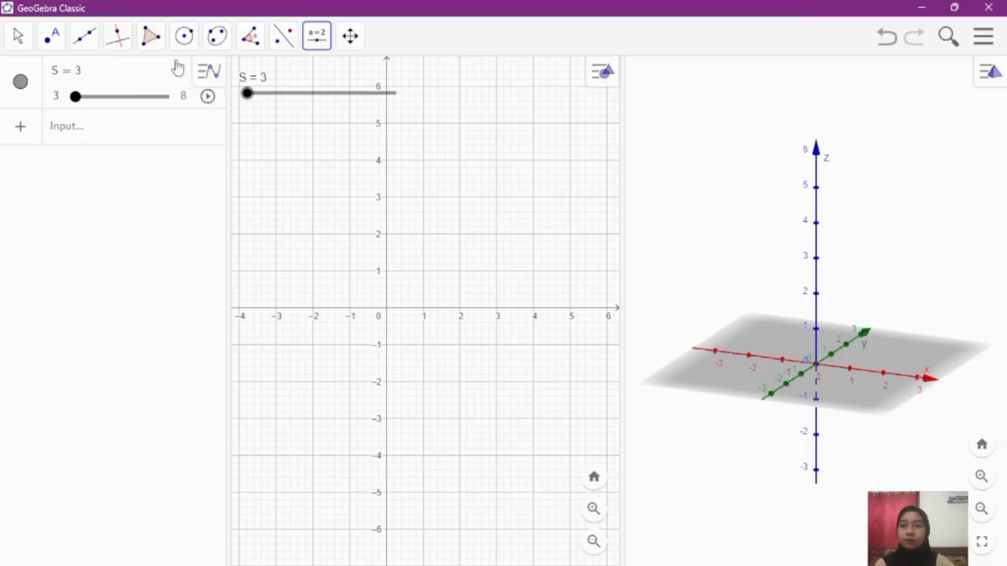
Step: Construct a regular polygon from the origin to (4, 0) on the x-axis, with S as its number of vertices
{"action": "left_click", "coordinate": [153, 45]}
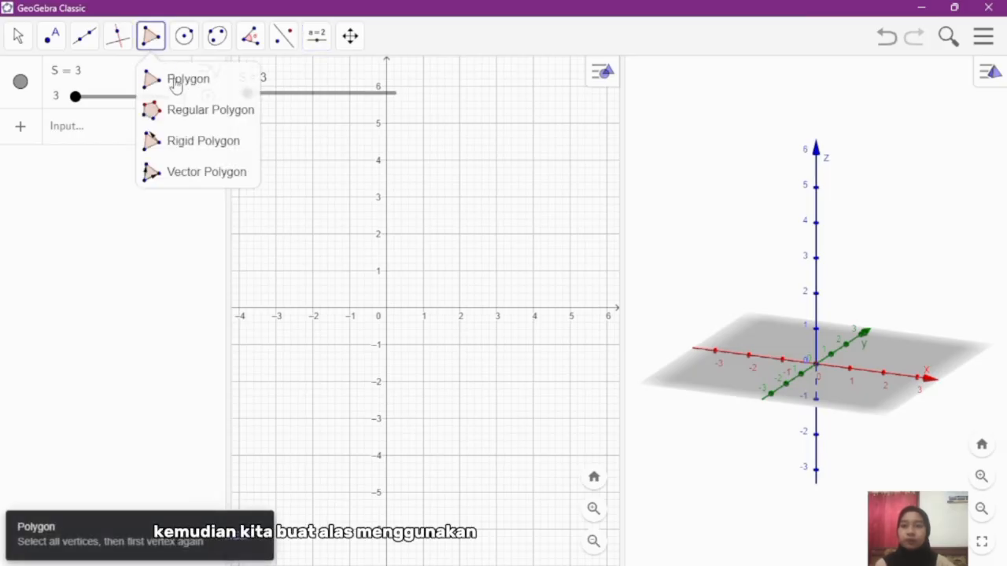
{"action": "left_click", "coordinate": [191, 114]}
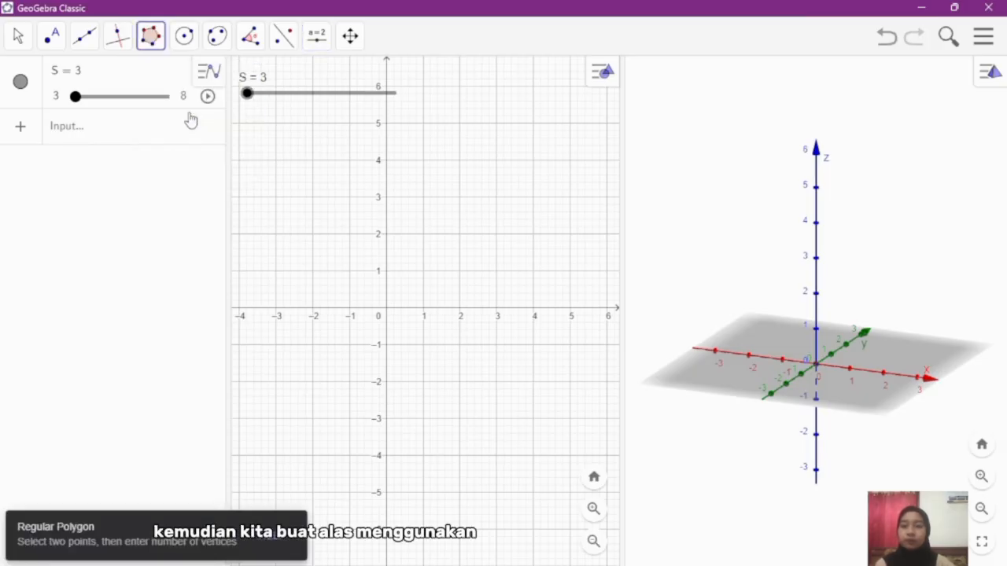
{"action": "left_click", "coordinate": [386, 308]}
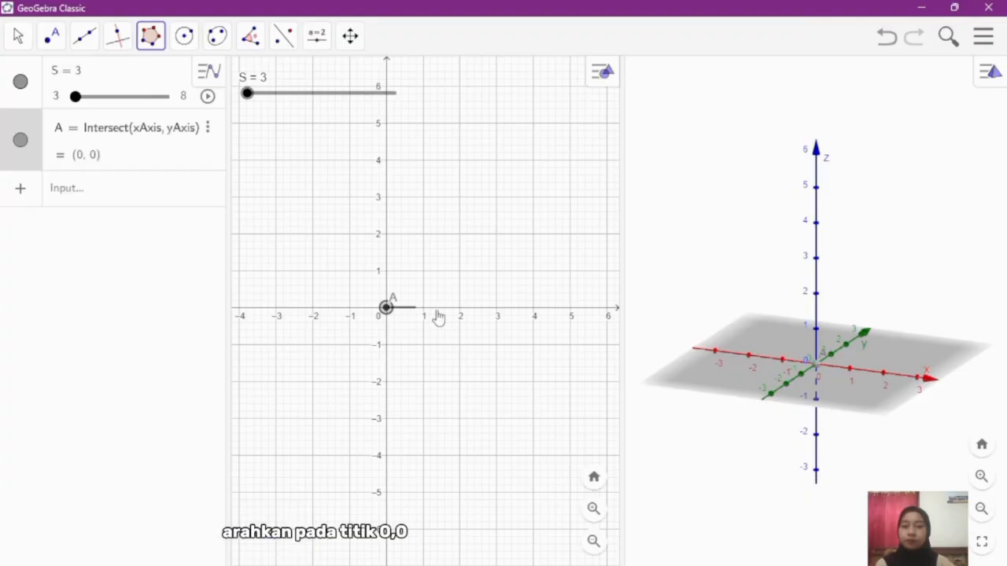
{"action": "left_click", "coordinate": [533, 309]}
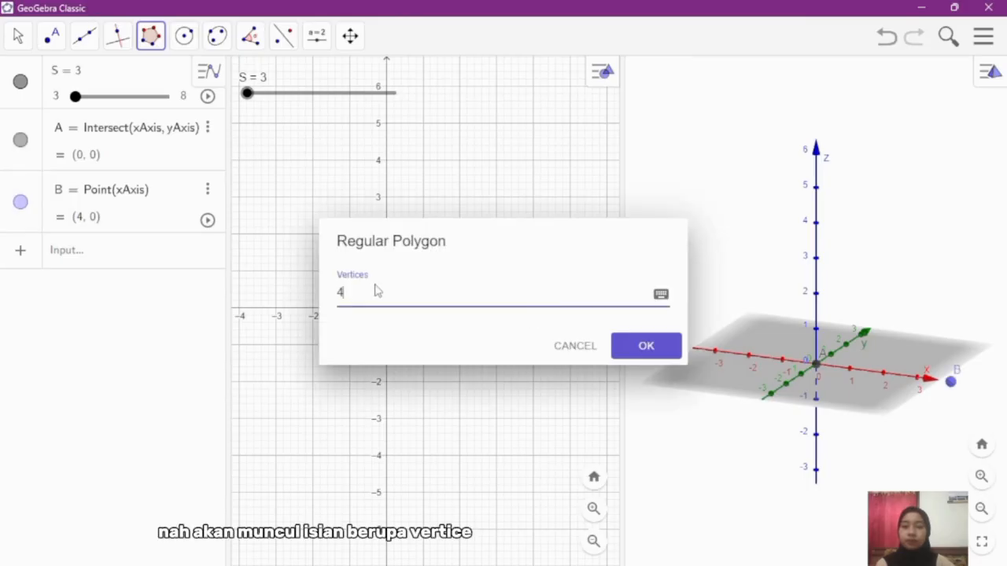
{"action": "left_click_drag", "start_coordinate": [358, 291], "coordinate": [333, 292]}
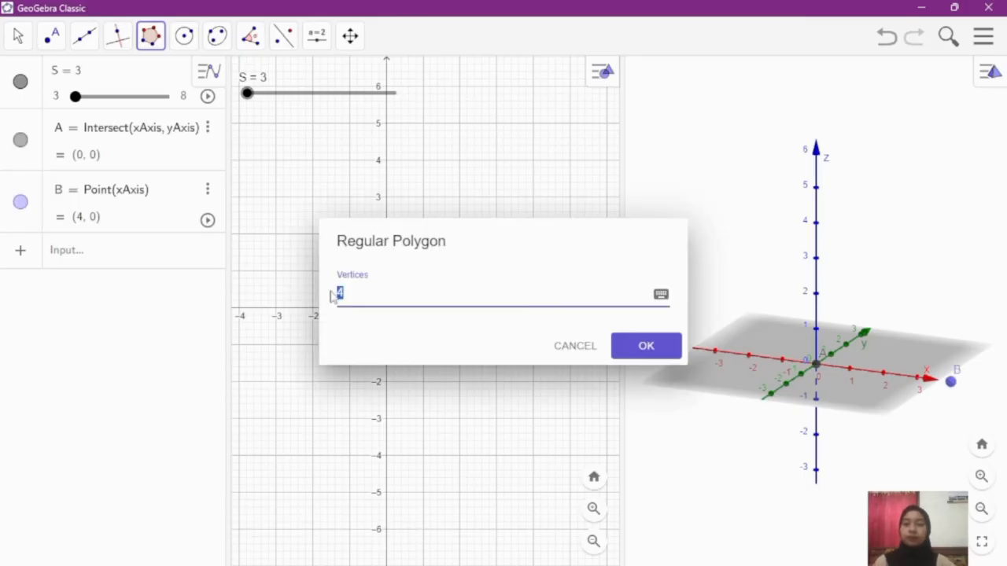
{"action": "type", "text": "S"}
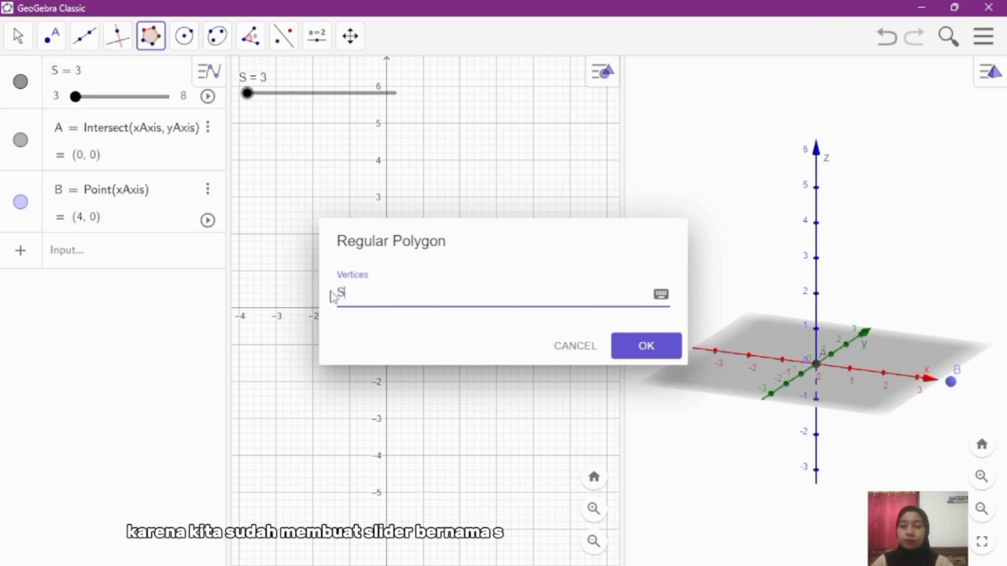
{"action": "left_click", "coordinate": [652, 355]}
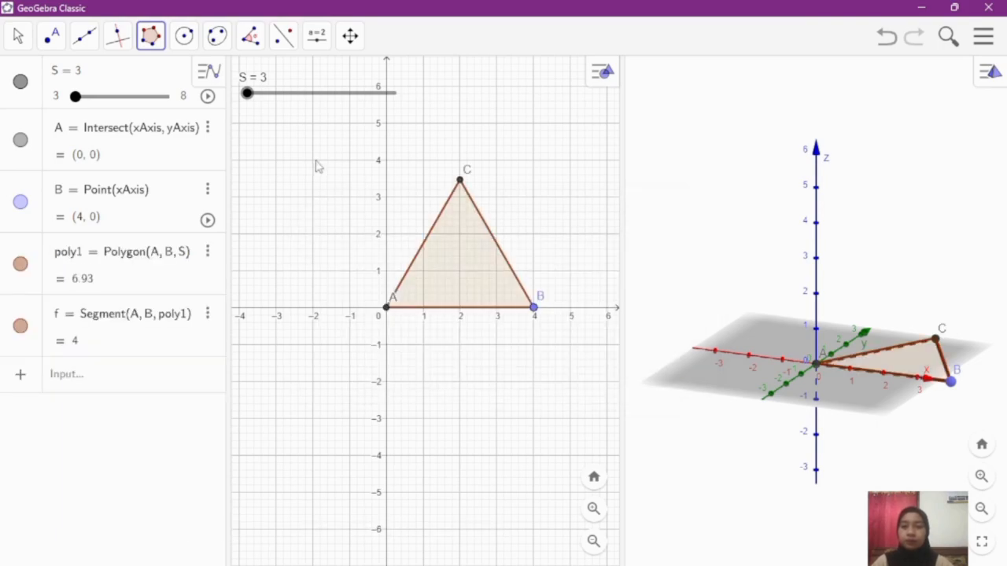
Step: Narrow the algebra list to give the 3D view more room, and recentre the triangle in the 2D graph
{"action": "left_click_drag", "start_coordinate": [230, 155], "coordinate": [135, 156]}
{"action": "left_click", "coordinate": [15, 39]}
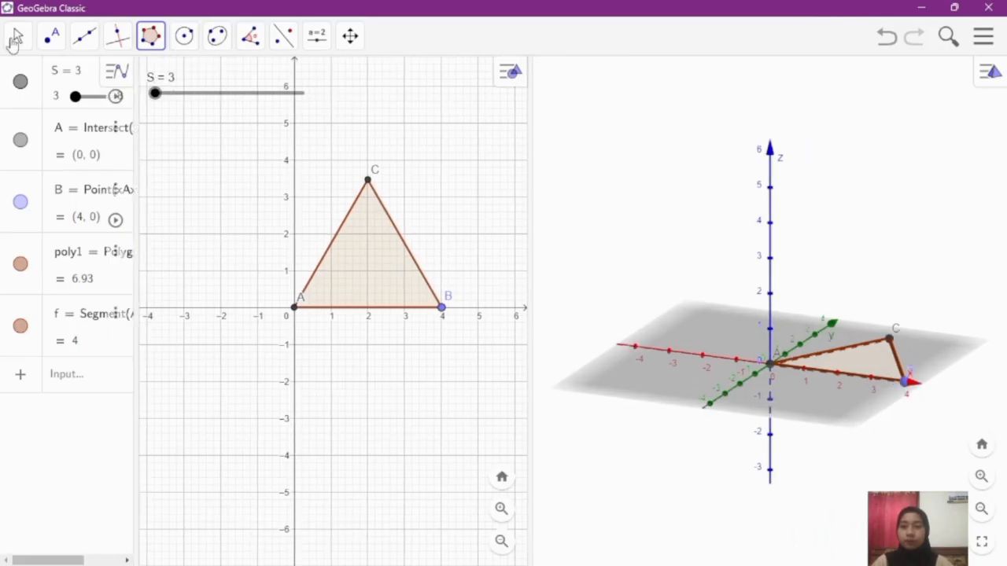
{"action": "left_click_drag", "start_coordinate": [279, 189], "coordinate": [291, 189]}
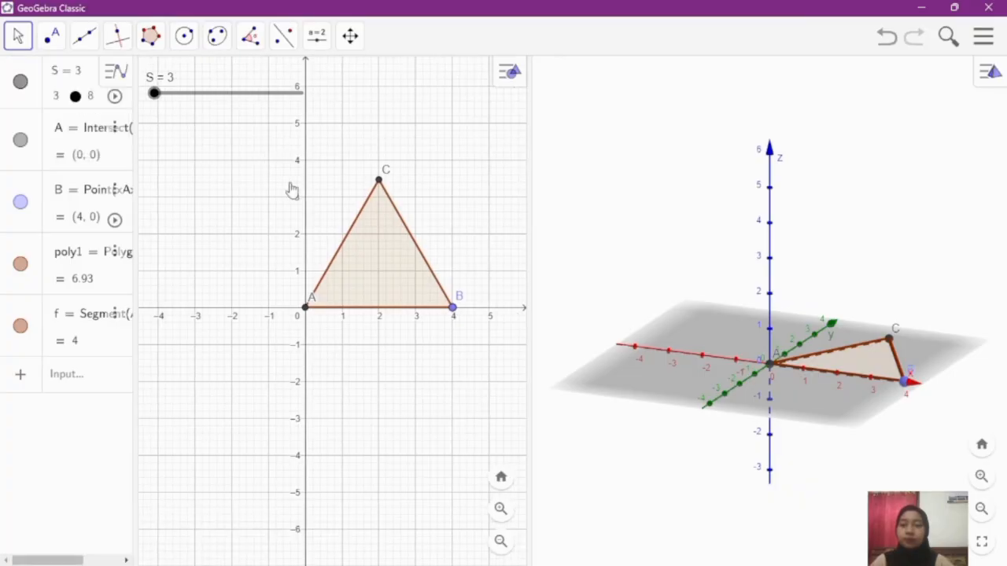
{"action": "left_click_drag", "start_coordinate": [367, 292], "coordinate": [351, 292]}
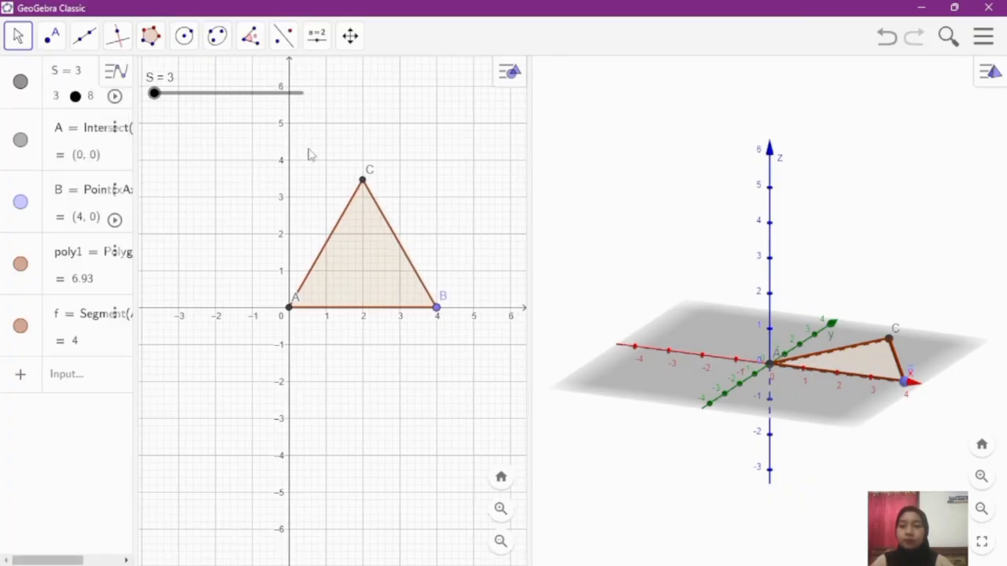
Step: Test the base polygon by raising slider S one value at a time from 3 to 8
{"action": "left_click", "coordinate": [167, 98]}
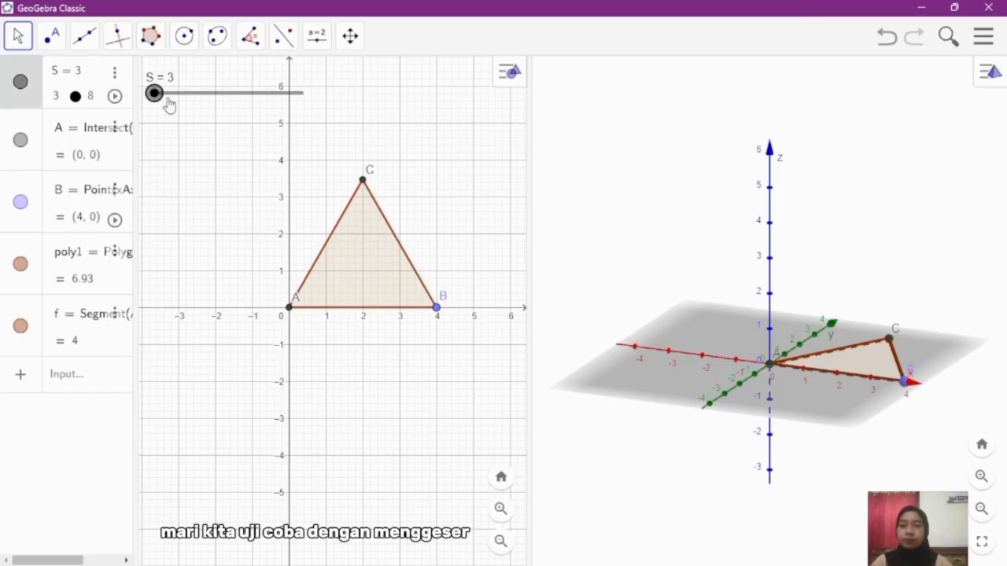
{"action": "key", "text": "Right"}
{"action": "key", "text": "Right"}
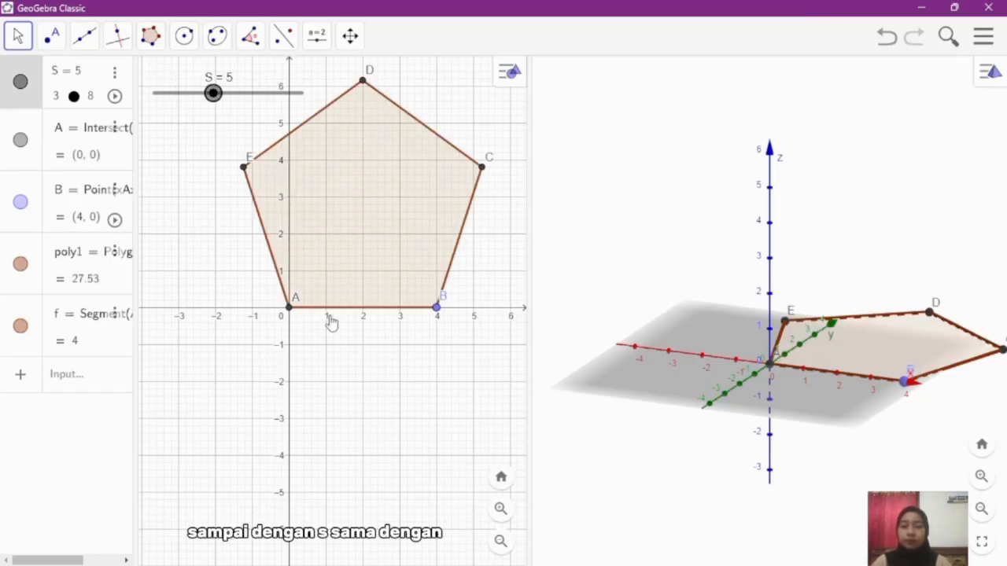
{"action": "left_click", "coordinate": [499, 547]}
{"action": "left_click", "coordinate": [499, 543]}
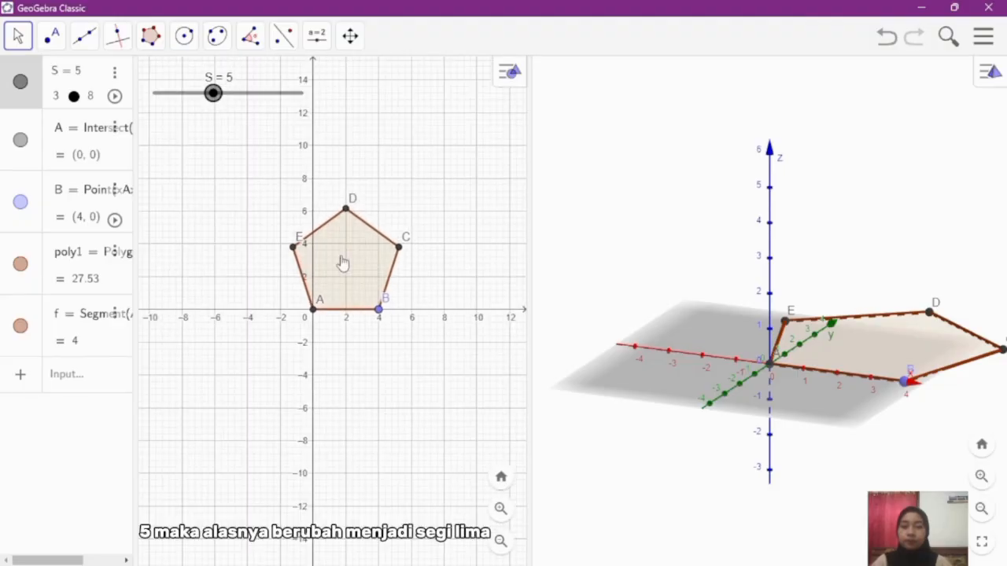
{"action": "left_click", "coordinate": [214, 99]}
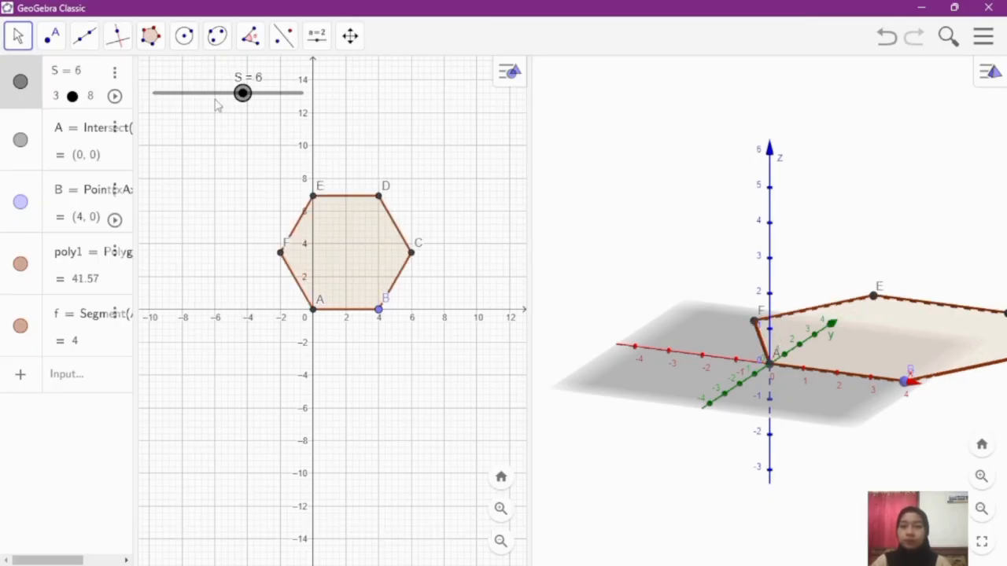
{"action": "key", "text": "Right"}
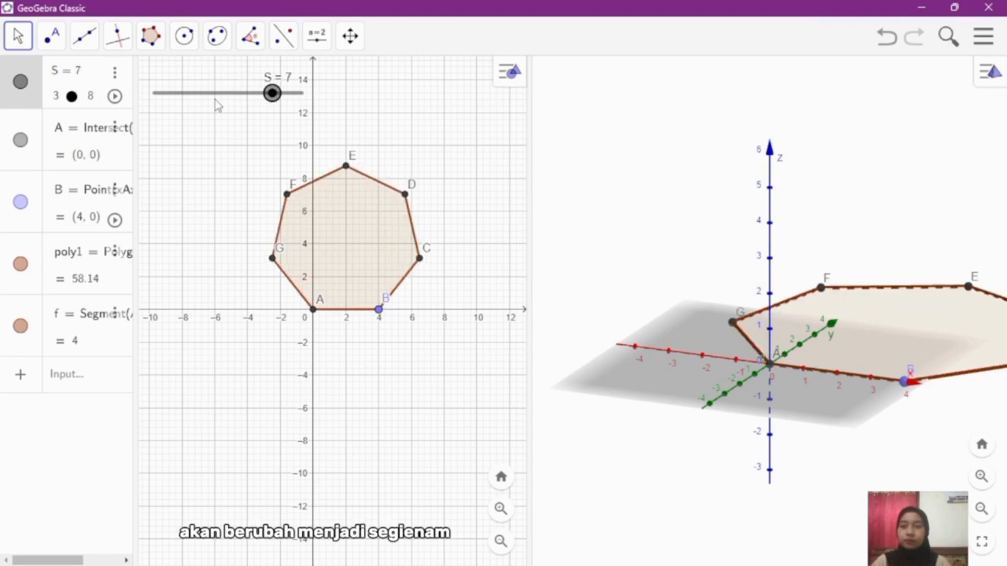
{"action": "key", "text": "Right"}
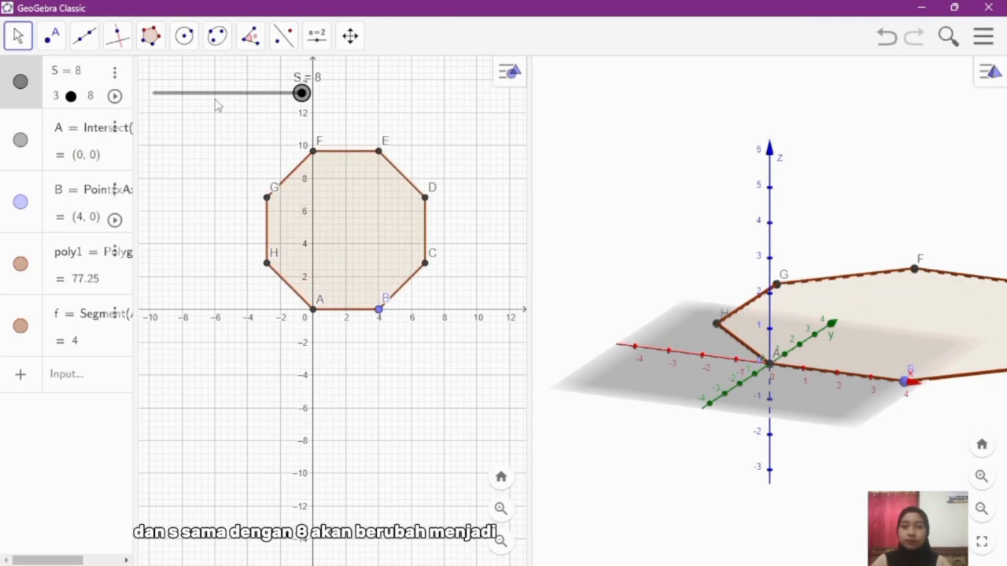
Step: Lower slider S one value at a time back to 3 to restore the triangular base
{"action": "key", "text": "Left"}
{"action": "key", "text": "Right"}
{"action": "key", "text": "Left"}
{"action": "key", "text": "Left"}
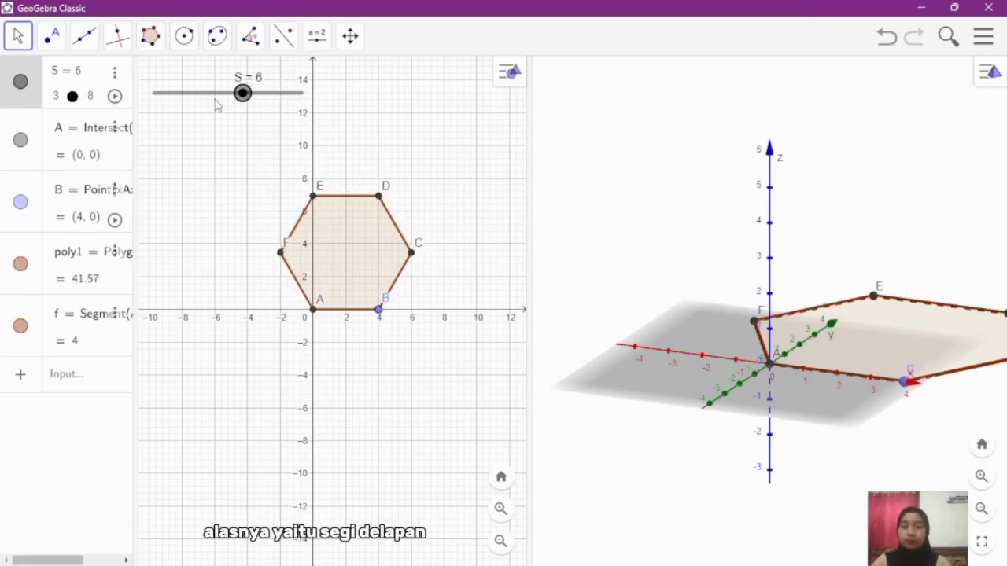
{"action": "key", "text": "Left"}
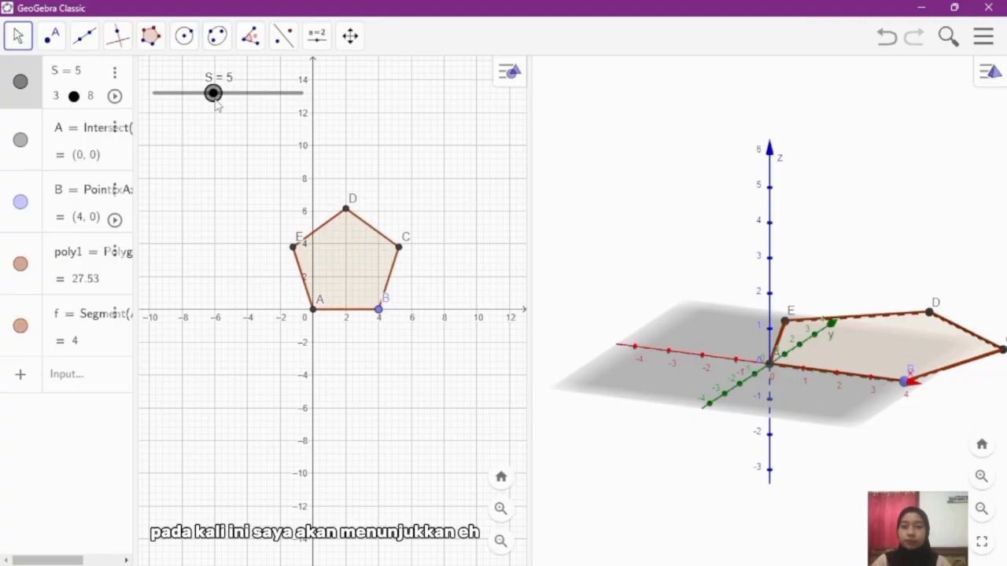
{"action": "key", "text": "Left"}
{"action": "key", "text": "Left"}
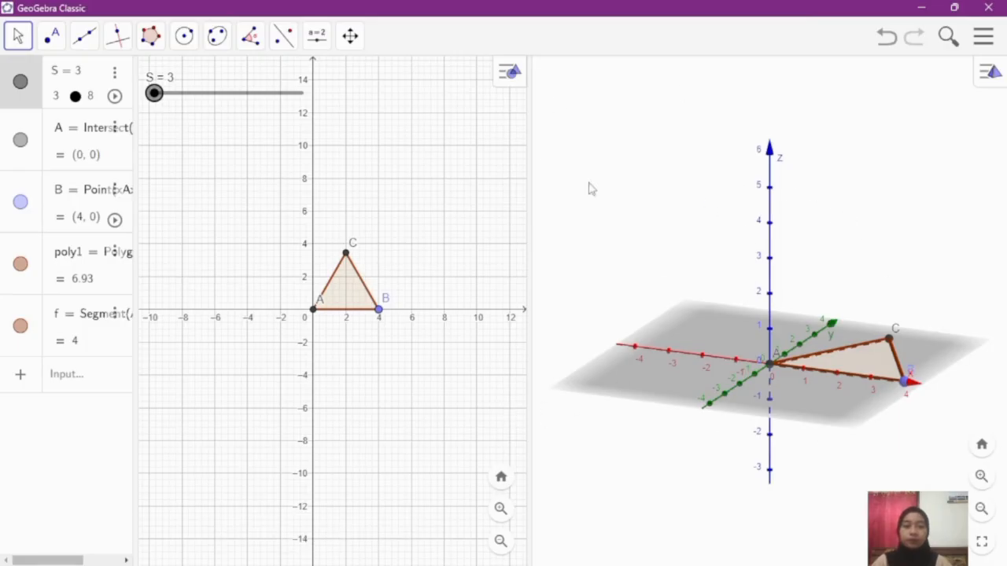
Step: Start a new number slider just below slider S in the 2D graph and name it T
{"action": "left_click", "coordinate": [323, 43]}
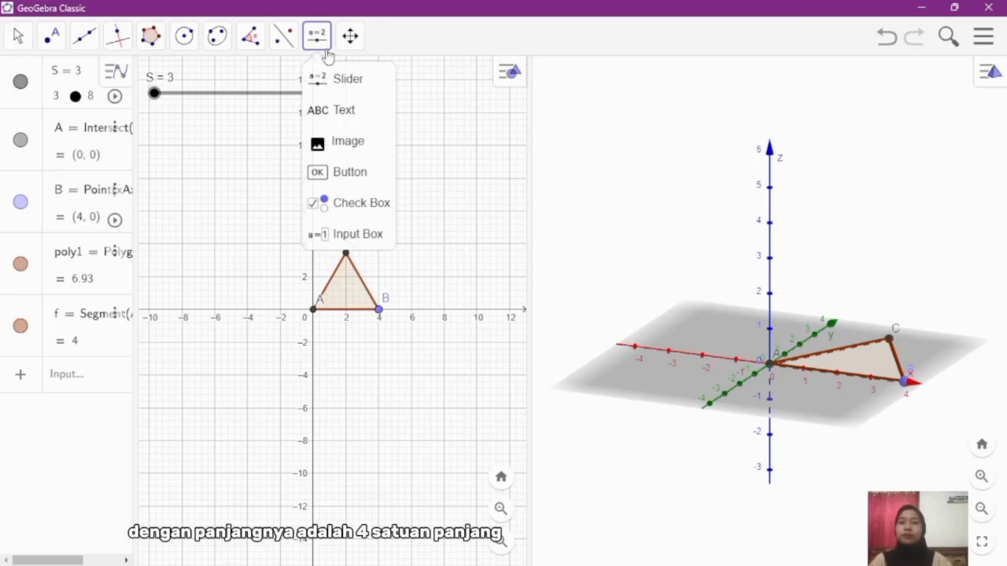
{"action": "left_click", "coordinate": [342, 83]}
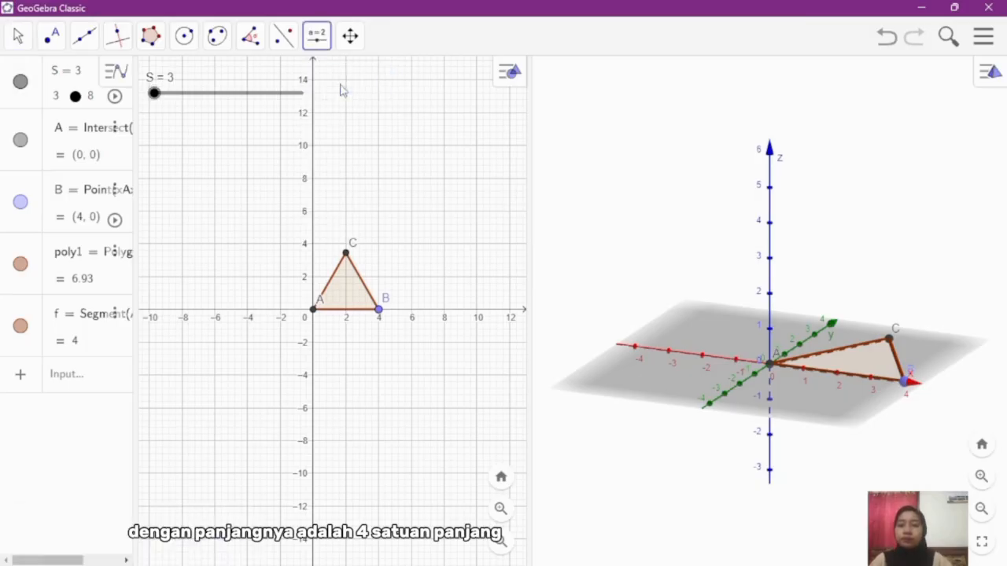
{"action": "left_click", "coordinate": [163, 123]}
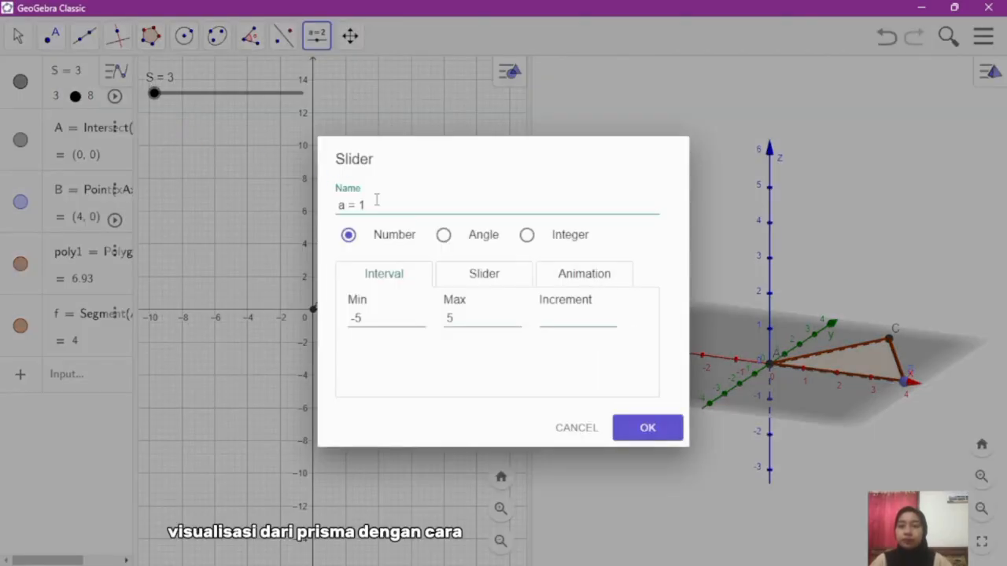
{"action": "left_click_drag", "start_coordinate": [375, 203], "coordinate": [330, 205]}
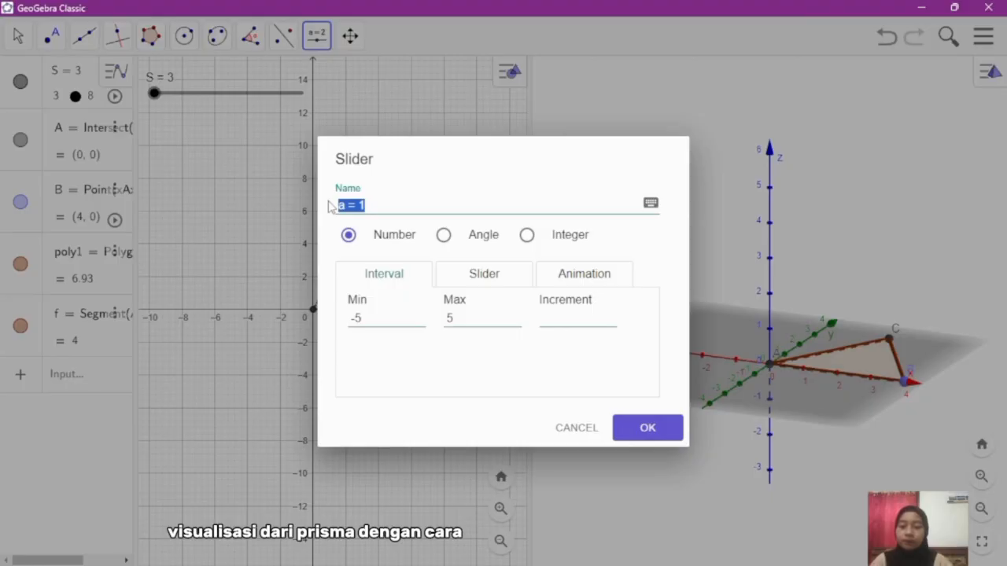
{"action": "type", "text": "t"}
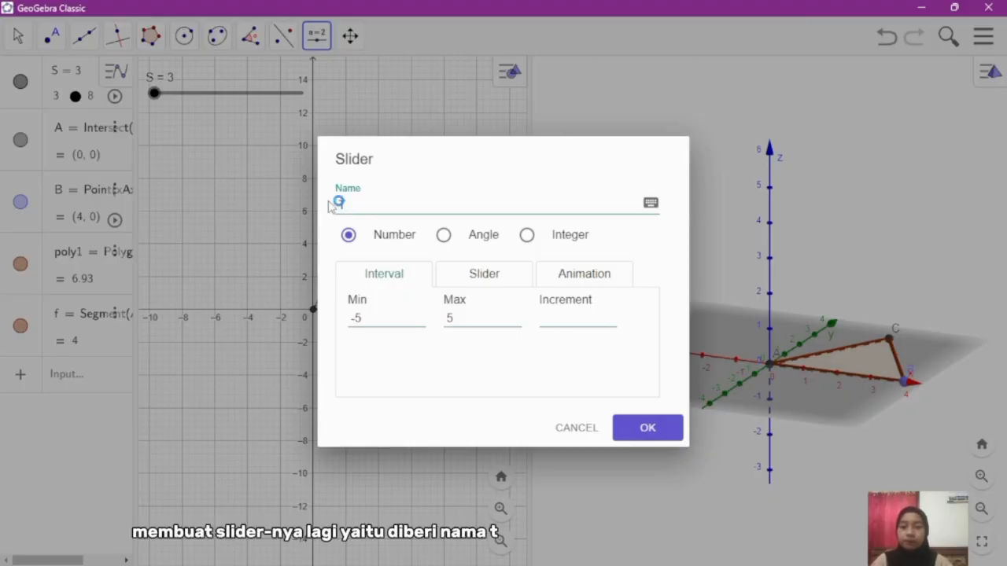
Step: Give slider T a minimum of 1, a maximum of 20 and an increment of 0.1, and create it
{"action": "left_click_drag", "start_coordinate": [361, 319], "coordinate": [344, 321]}
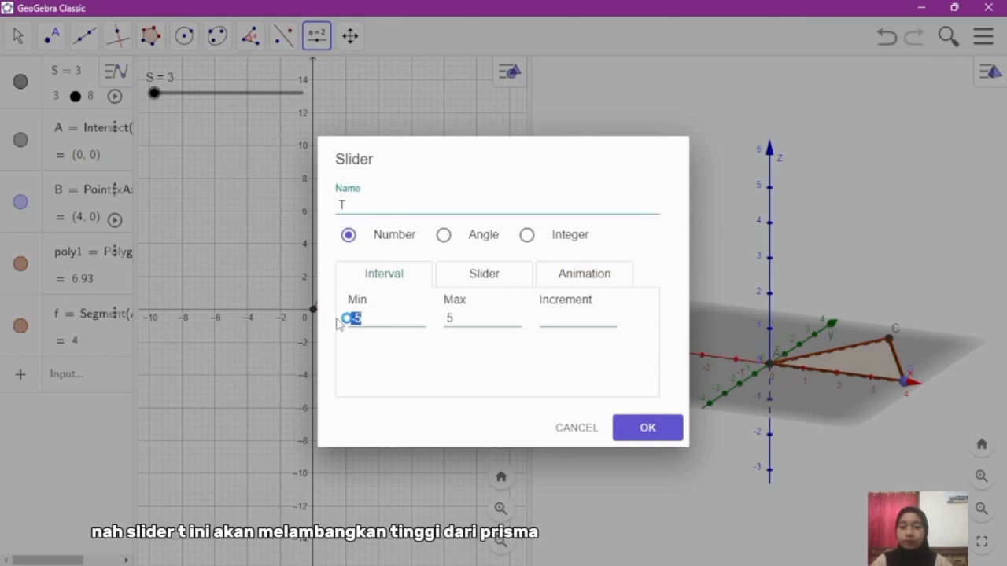
{"action": "type", "text": "1"}
{"action": "left_click_drag", "start_coordinate": [475, 320], "coordinate": [438, 327]}
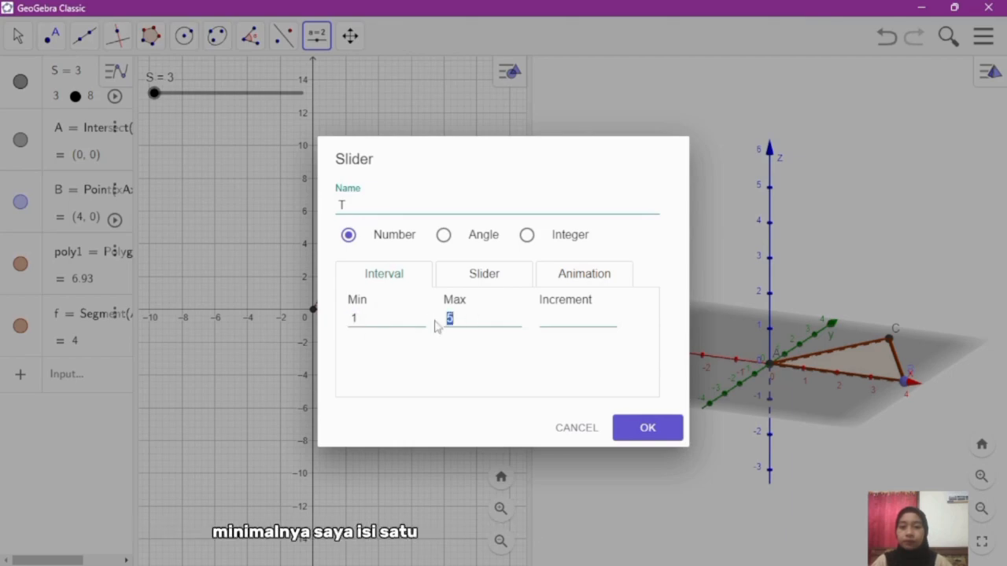
{"action": "type", "text": "20"}
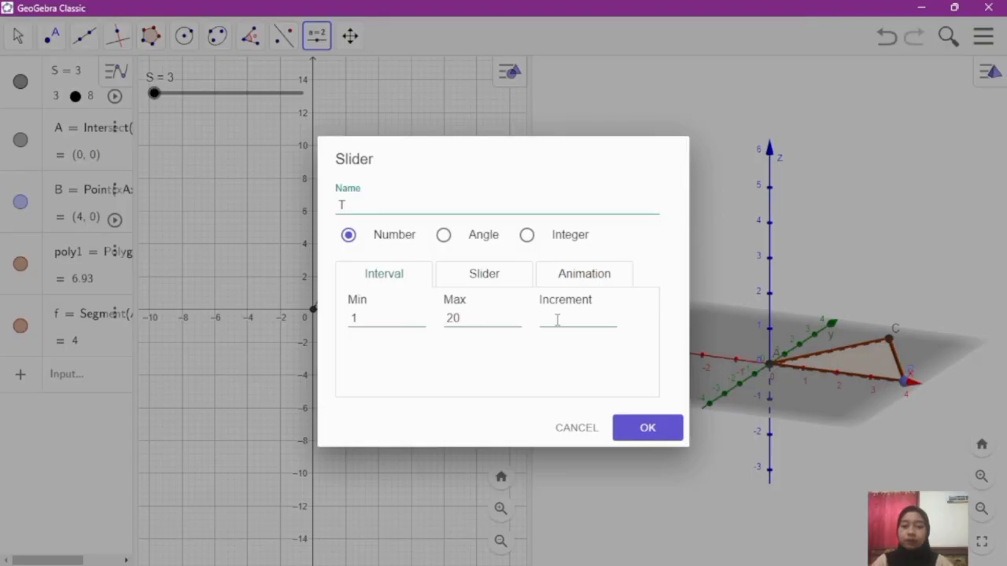
{"action": "type", "text": "0.1"}
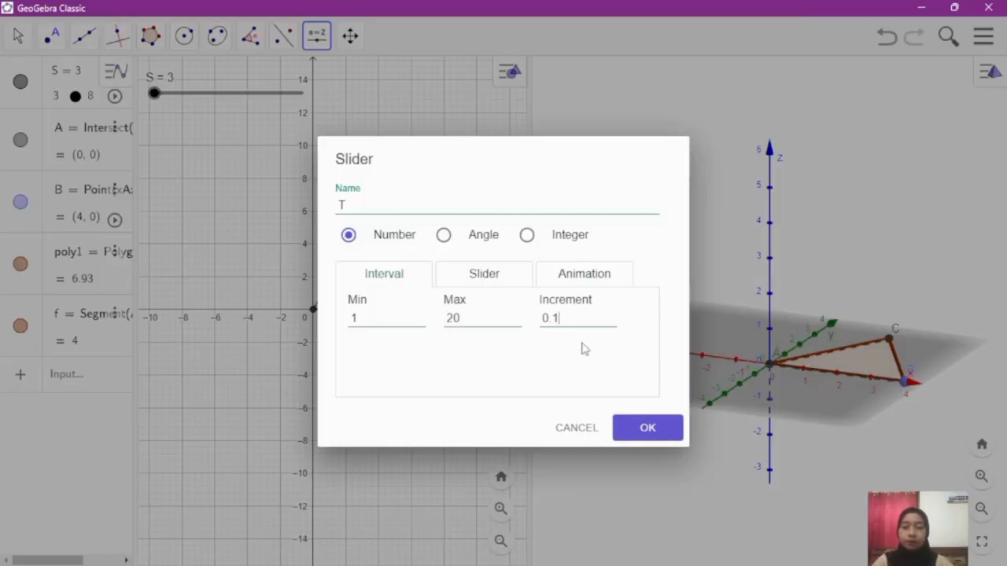
{"action": "left_click", "coordinate": [641, 431]}
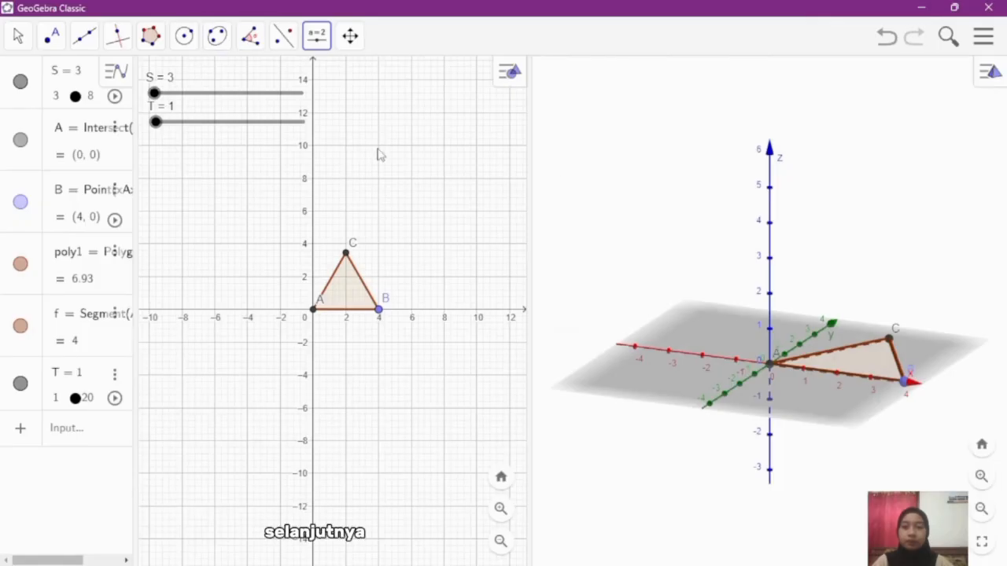
Step: Extrude the triangular base in the 3D view to a prism with slider T as its altitude
{"action": "left_click", "coordinate": [17, 35]}
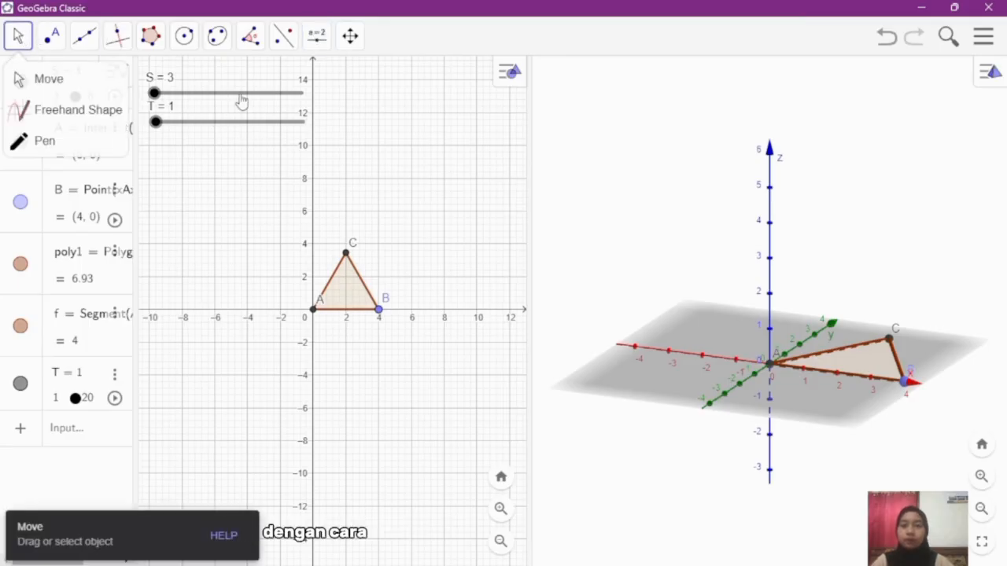
{"action": "left_click", "coordinate": [869, 369]}
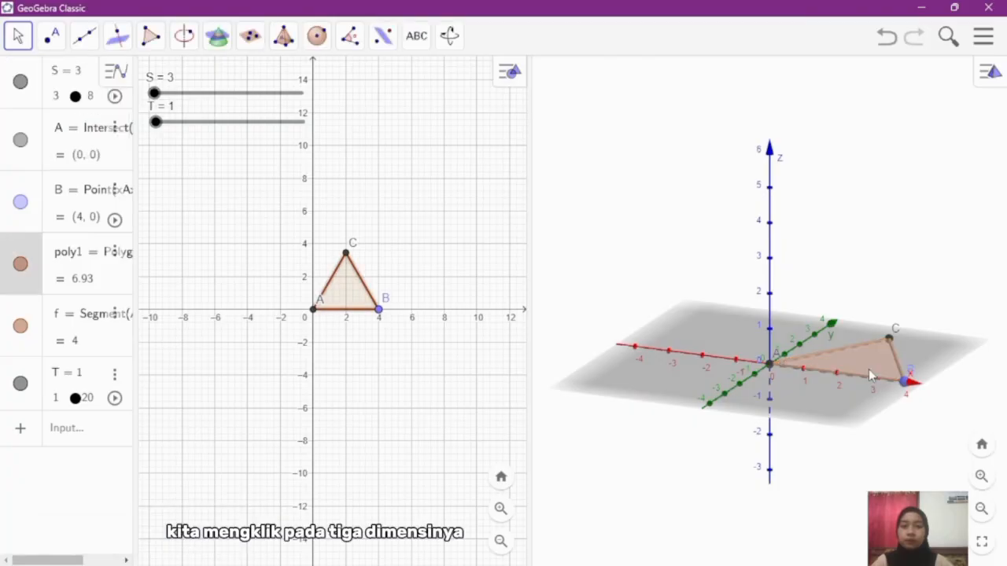
{"action": "left_click", "coordinate": [292, 37]}
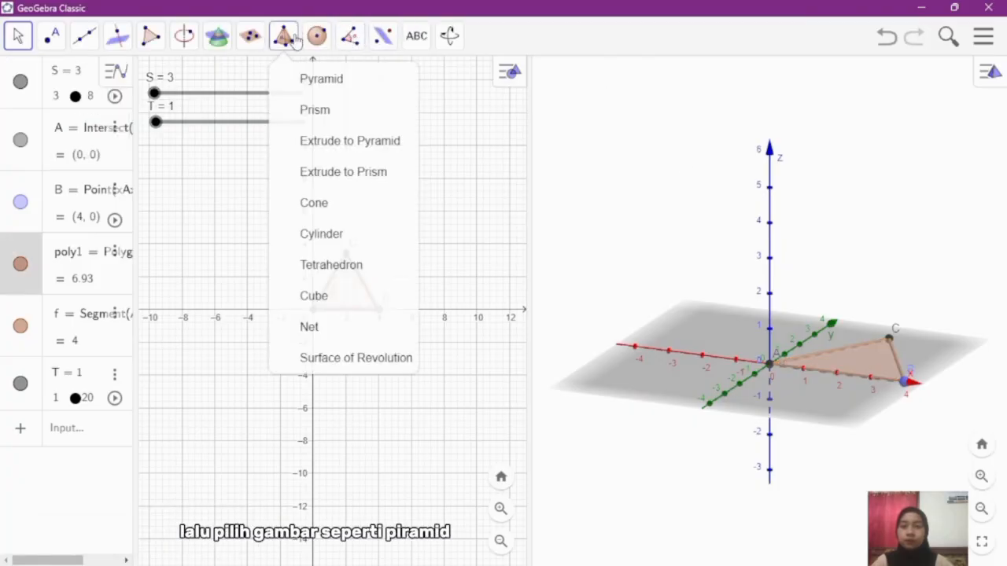
{"action": "left_click", "coordinate": [336, 173]}
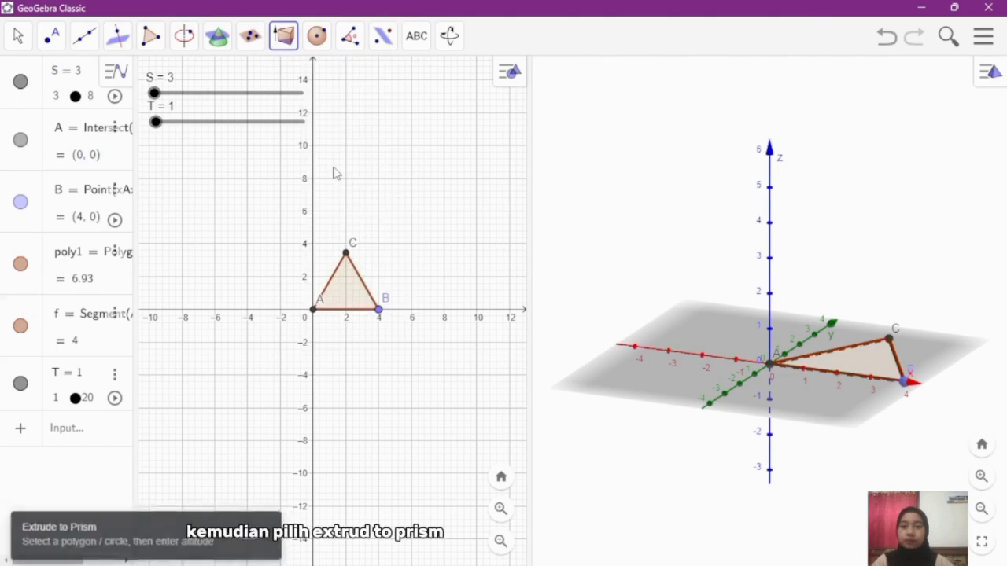
{"action": "left_click", "coordinate": [855, 377]}
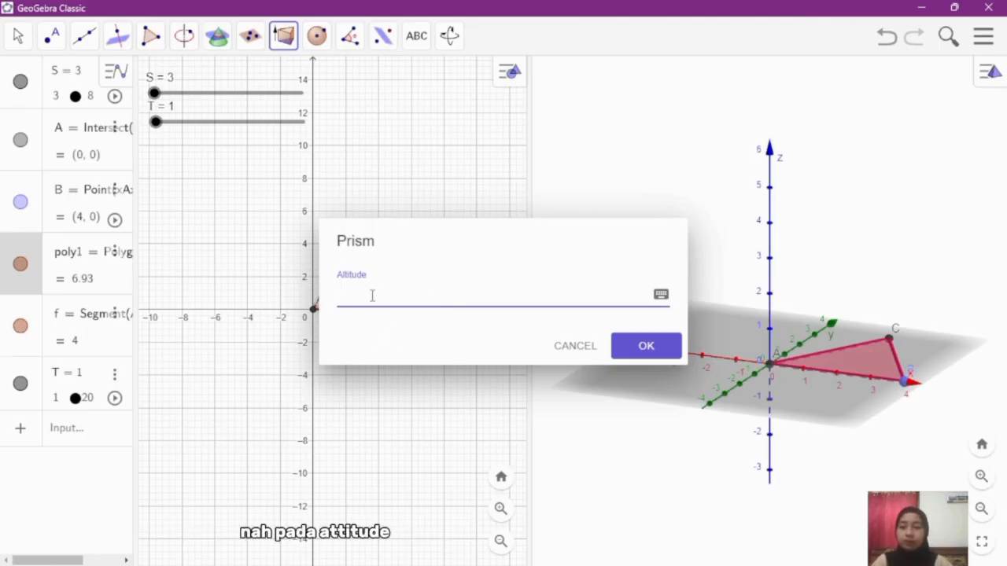
{"action": "left_click", "coordinate": [653, 351]}
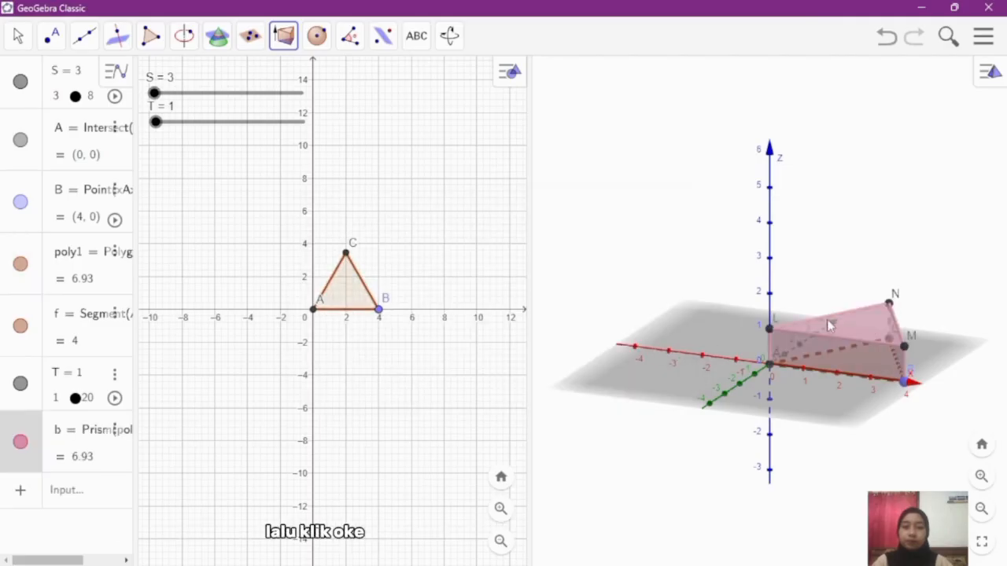
{"action": "key", "text": "Escape"}
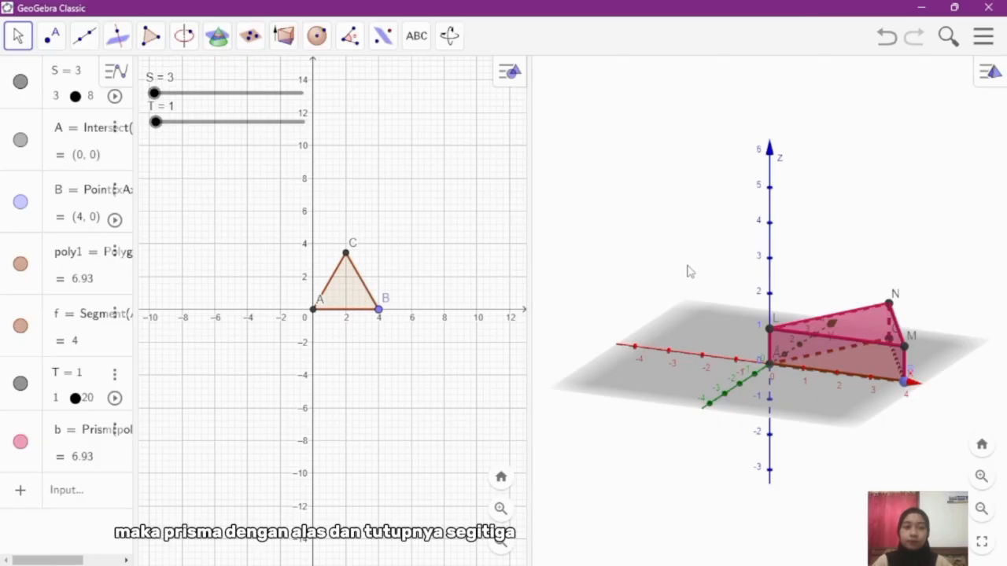
Step: Test the prism's base by raising slider S one value at a time from 3 to 8
{"action": "left_click_drag", "start_coordinate": [687, 266], "coordinate": [641, 253]}
{"action": "left_click_drag", "start_coordinate": [706, 303], "coordinate": [777, 303]}
{"action": "left_click_drag", "start_coordinate": [772, 288], "coordinate": [773, 301]}
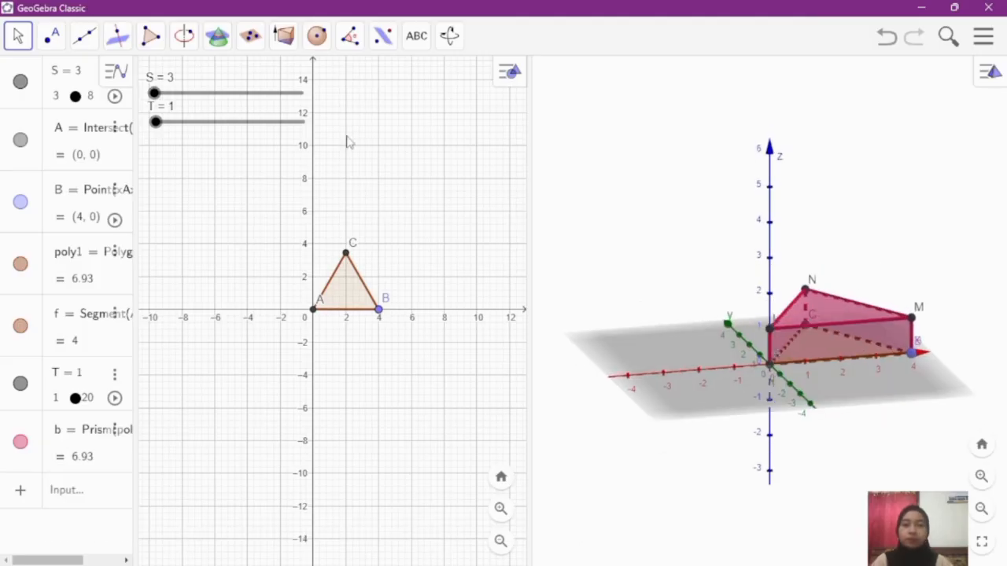
{"action": "left_click", "coordinate": [154, 92]}
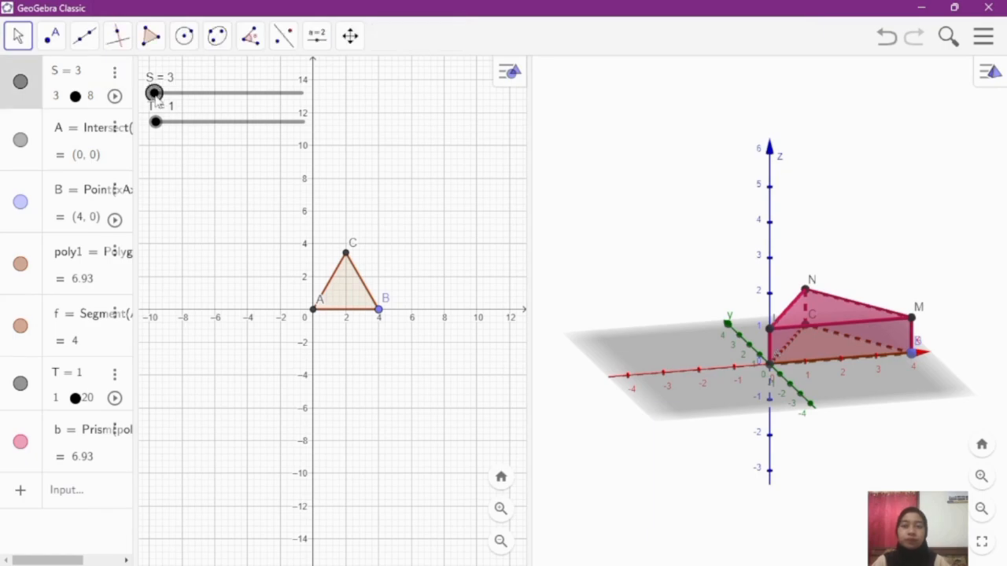
{"action": "key", "text": "Right"}
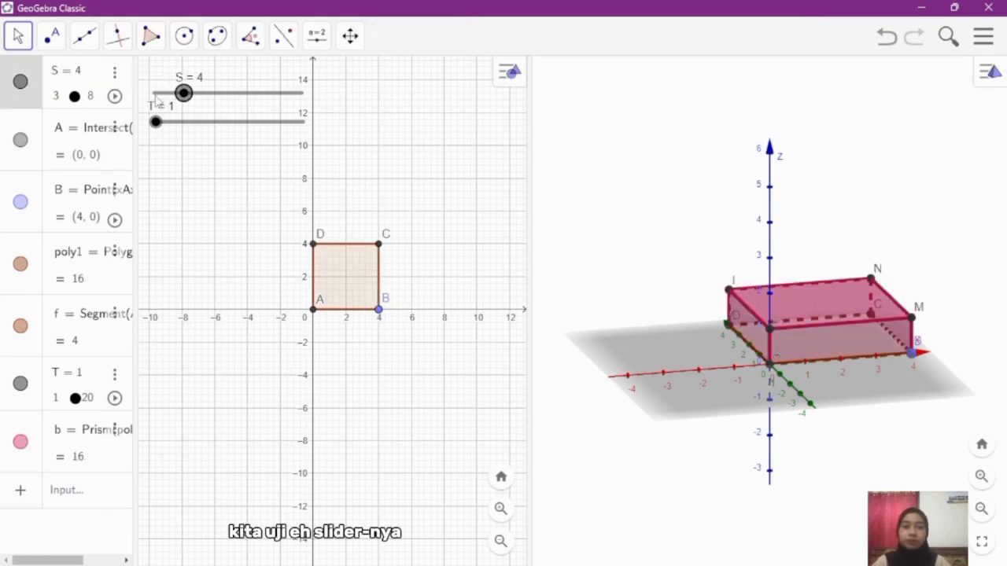
{"action": "key", "text": "Right"}
{"action": "key", "text": "Right"}
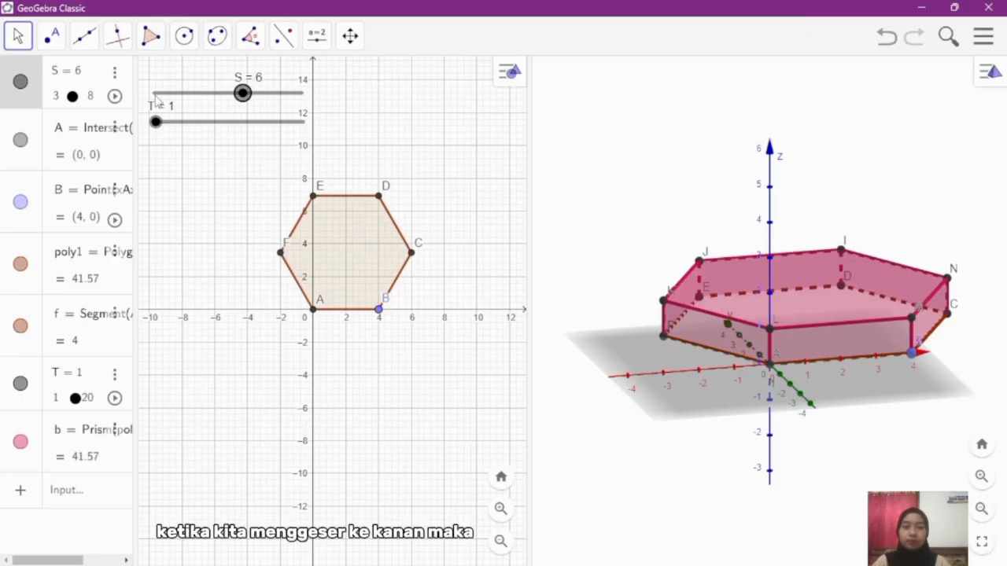
{"action": "key", "text": "Right"}
{"action": "key", "text": "Right"}
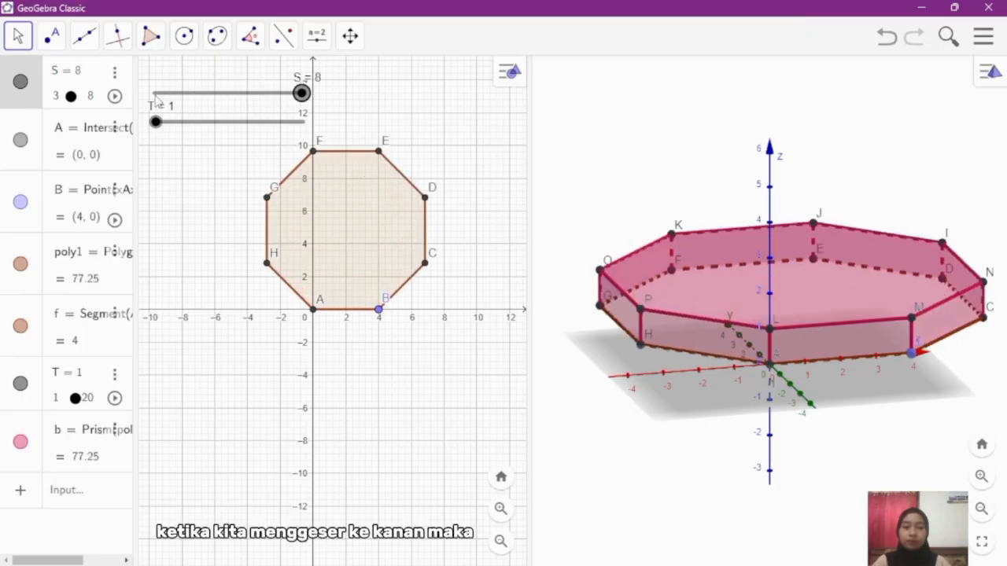
Step: Lower slider S one value at a time back to 3 to restore the triangular prism
{"action": "key", "text": "Left"}
{"action": "key", "text": "Left"}
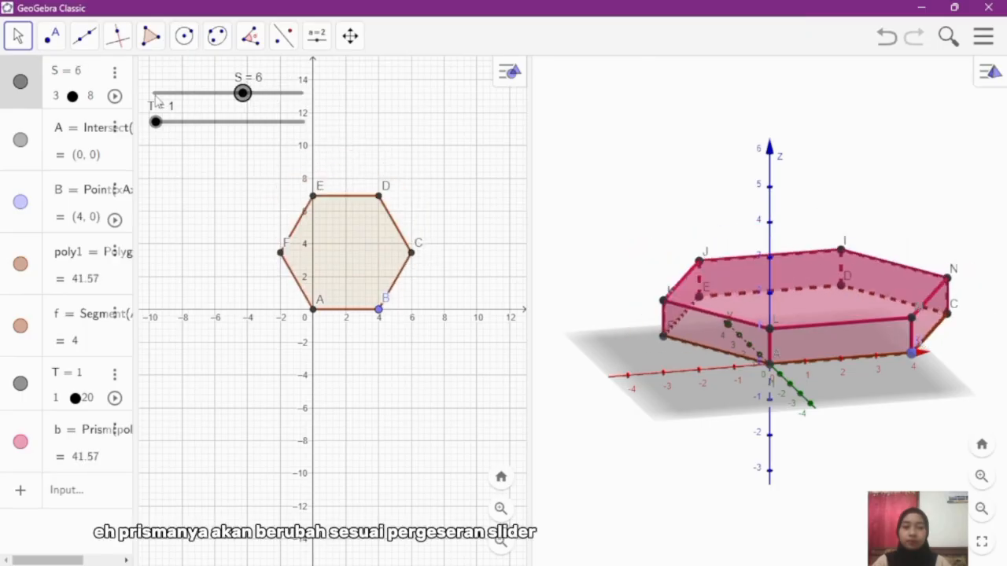
{"action": "key", "text": "Left"}
{"action": "key", "text": "Left"}
{"action": "key", "text": "Left"}
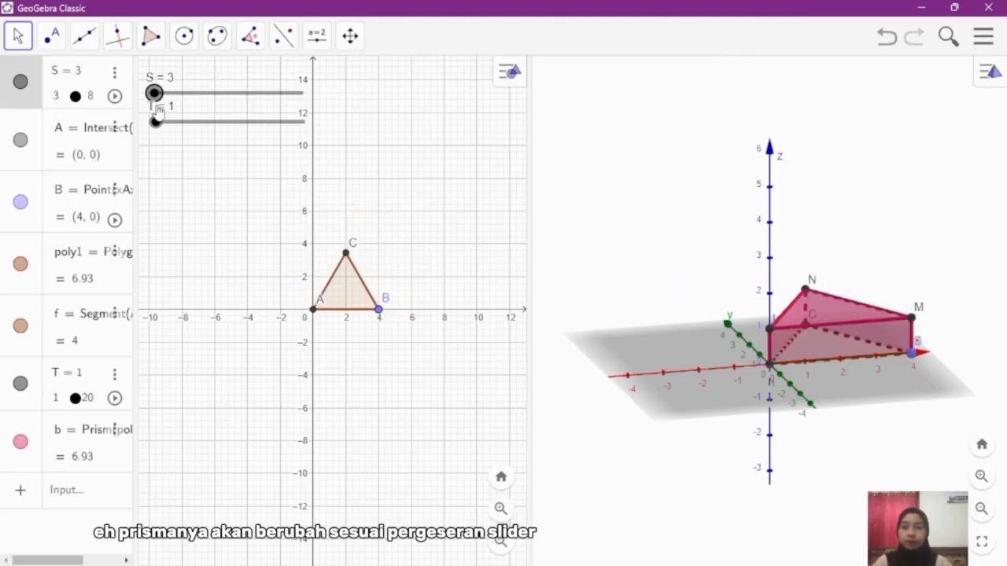
Step: Test the prism's height by raising slider T in 0.1 increments from 1 to 6.9
{"action": "left_click", "coordinate": [156, 122]}
{"action": "key", "text": "Right"}
{"action": "key", "text": "Right"}
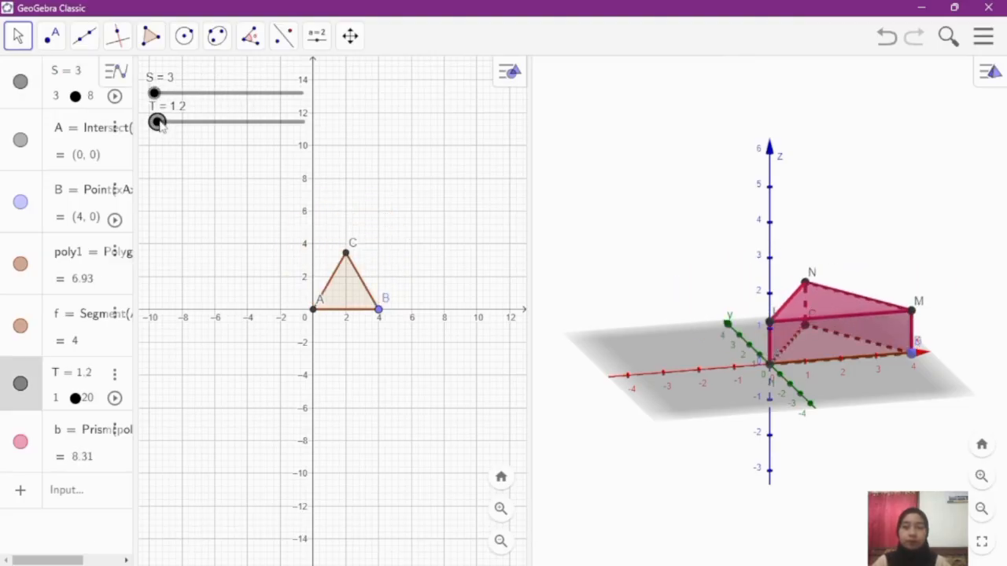
{"action": "key", "text": "Right"}
{"action": "key", "text": "Right"}
{"action": "key", "text": "Right"}
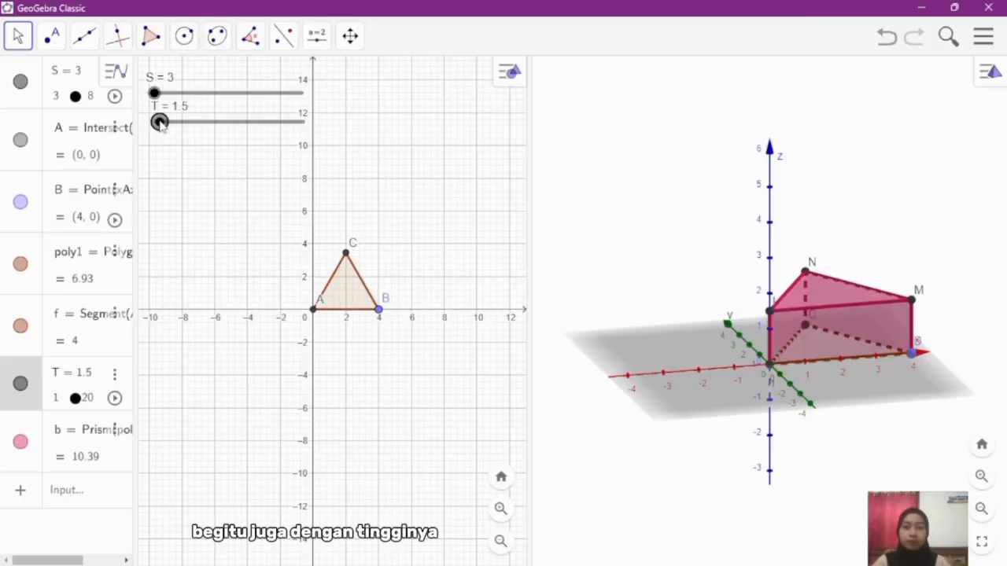
{"action": "key", "text": "Right"}
{"action": "key", "text": "Right"}
{"action": "key", "text": "Right"}
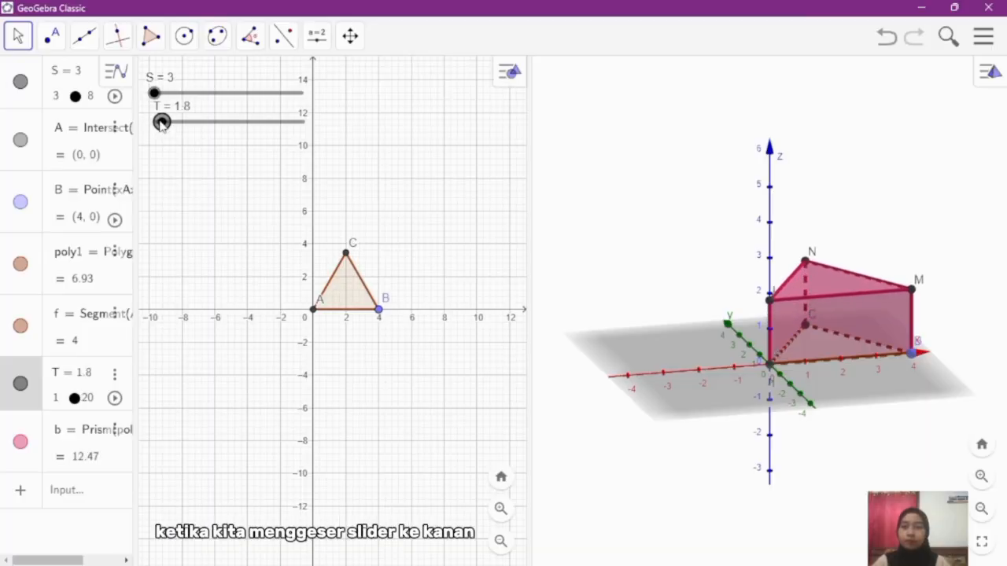
{"action": "key", "text": "Right"}
{"action": "key", "text": "Right"}
{"action": "key", "text": "Right"}
{"action": "key", "text": "Right"}
{"action": "key", "text": "Right"}
{"action": "key", "text": "Right"}
{"action": "key", "text": "Right"}
{"action": "key", "text": "Right"}
{"action": "key", "text": "Right"}
{"action": "key", "text": "Right"}
{"action": "key", "text": "Right"}
{"action": "key", "text": "Right"}
{"action": "key", "text": "Right"}
{"action": "key", "text": "Right"}
{"action": "key", "text": "Right"}
{"action": "key", "text": "Right"}
{"action": "key", "text": "Right"}
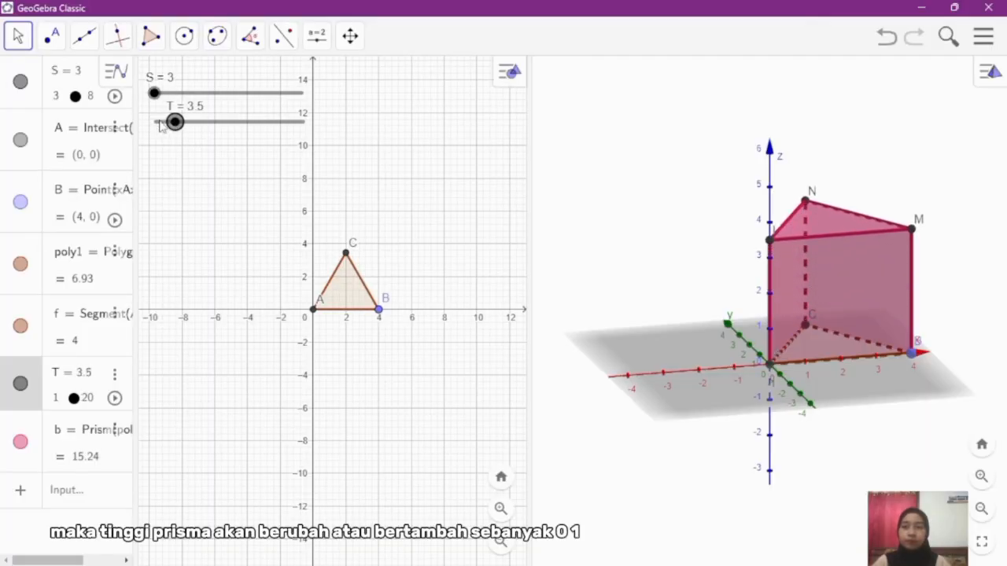
{"action": "key", "text": "Right"}
{"action": "key", "text": "Right"}
{"action": "key", "text": "Right"}
{"action": "key", "text": "Right"}
{"action": "key", "text": "Right"}
{"action": "key", "text": "Right"}
{"action": "key", "text": "Right"}
{"action": "key", "text": "Right"}
{"action": "key", "text": "Right"}
{"action": "key", "text": "Right"}
{"action": "key", "text": "Right"}
{"action": "key", "text": "Right"}
{"action": "key", "text": "Right"}
{"action": "key", "text": "Right"}
{"action": "key", "text": "Right"}
{"action": "key", "text": "Right"}
{"action": "key", "text": "Right"}
{"action": "key", "text": "Right"}
{"action": "key", "text": "Right"}
{"action": "key", "text": "Right"}
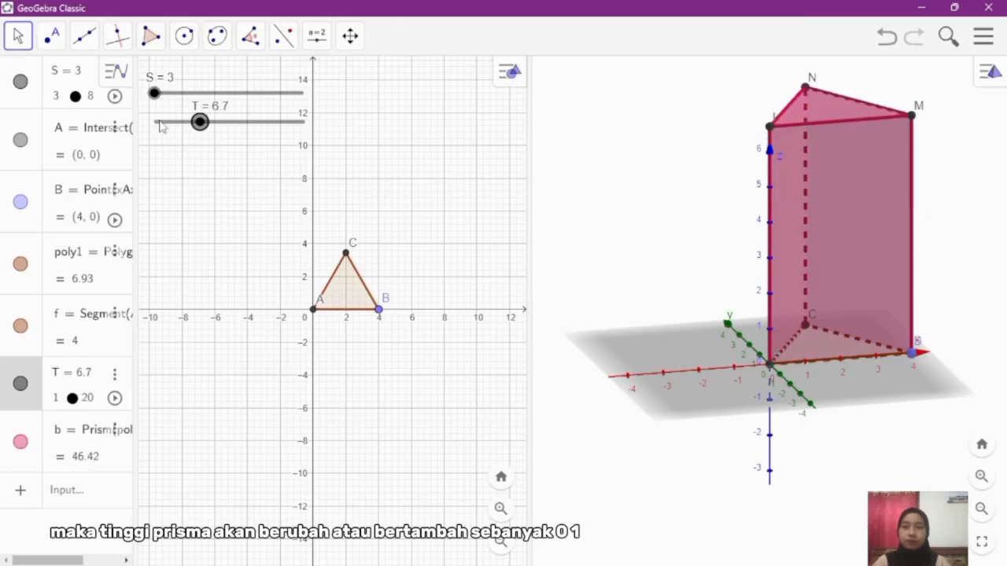
{"action": "key", "text": "Right"}
{"action": "key", "text": "Right"}
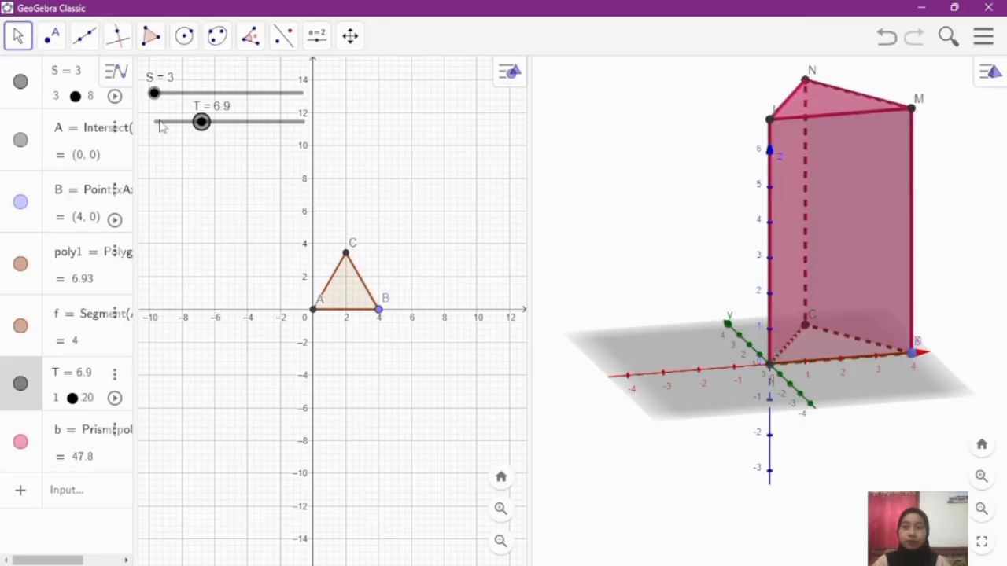
Step: Reduce the prism's height by lowering slider T in 0.1 increments to 3
{"action": "key", "text": "Left"}
{"action": "key", "text": "Left"}
{"action": "key", "text": "Left"}
{"action": "key", "text": "Left"}
{"action": "key", "text": "Left"}
{"action": "key", "text": "Left"}
{"action": "key", "text": "Left"}
{"action": "key", "text": "Left"}
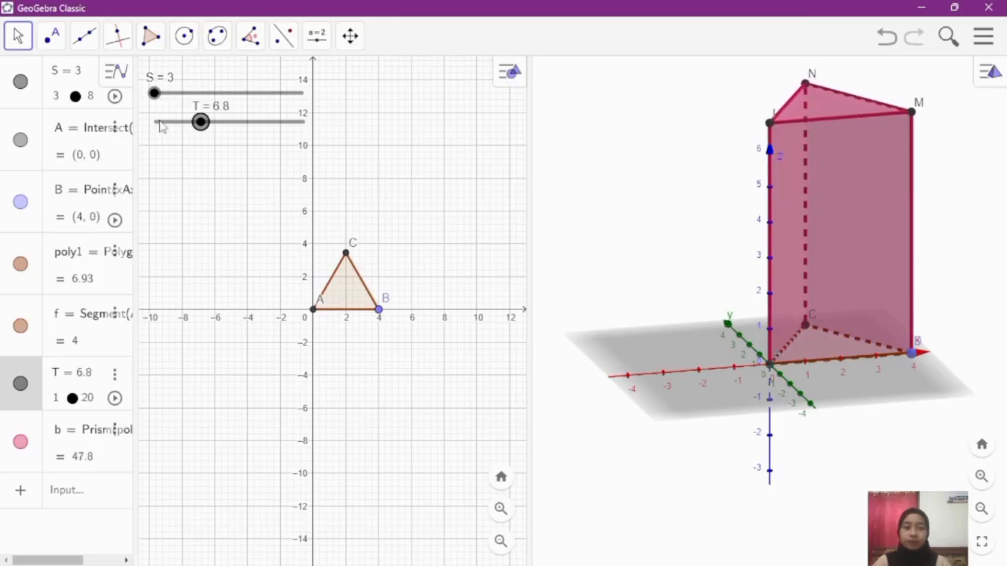
{"action": "key", "text": "Left"}
{"action": "key", "text": "Left"}
{"action": "key", "text": "Left"}
{"action": "key", "text": "Left"}
{"action": "key", "text": "Left"}
{"action": "key", "text": "Left"}
{"action": "key", "text": "Left"}
{"action": "key", "text": "Left"}
{"action": "key", "text": "Left"}
{"action": "key", "text": "Left"}
{"action": "key", "text": "Left"}
{"action": "key", "text": "Left"}
{"action": "key", "text": "Left"}
{"action": "key", "text": "Left"}
{"action": "key", "text": "Left"}
{"action": "key", "text": "Left"}
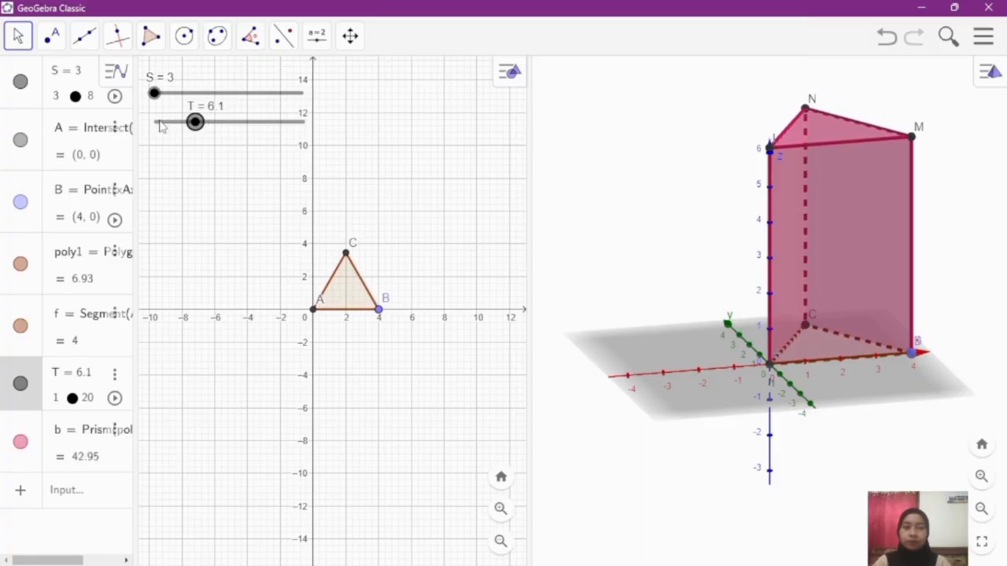
{"action": "key", "text": "Left"}
{"action": "key", "text": "Left"}
{"action": "key", "text": "Left"}
{"action": "key", "text": "Left"}
{"action": "key", "text": "Left"}
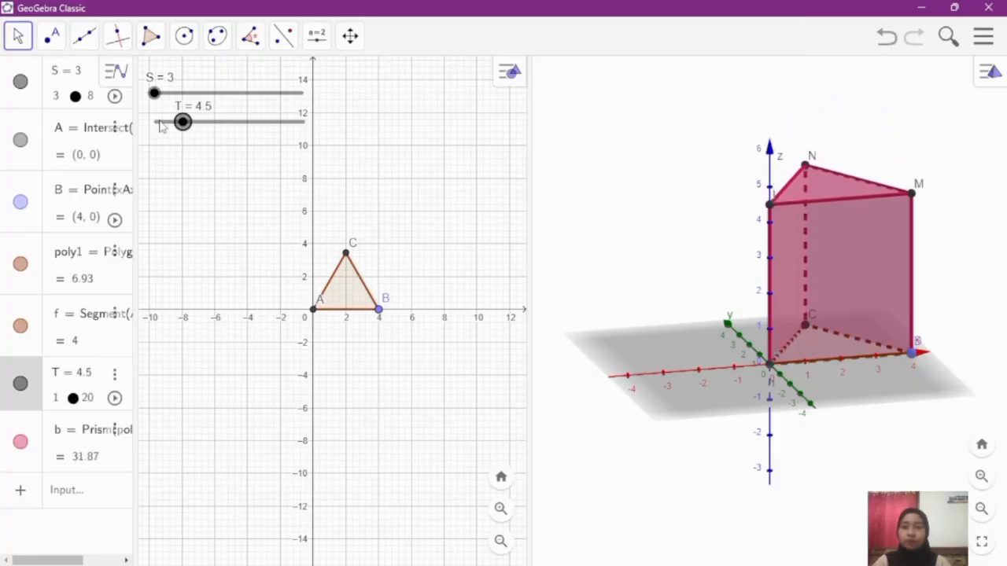
{"action": "key", "text": "Left"}
{"action": "key", "text": "Left"}
{"action": "key", "text": "Left"}
{"action": "key", "text": "Left"}
{"action": "key", "text": "Left"}
{"action": "key", "text": "Left"}
{"action": "key", "text": "Left"}
{"action": "key", "text": "Left"}
{"action": "key", "text": "Left"}
{"action": "key", "text": "Left"}
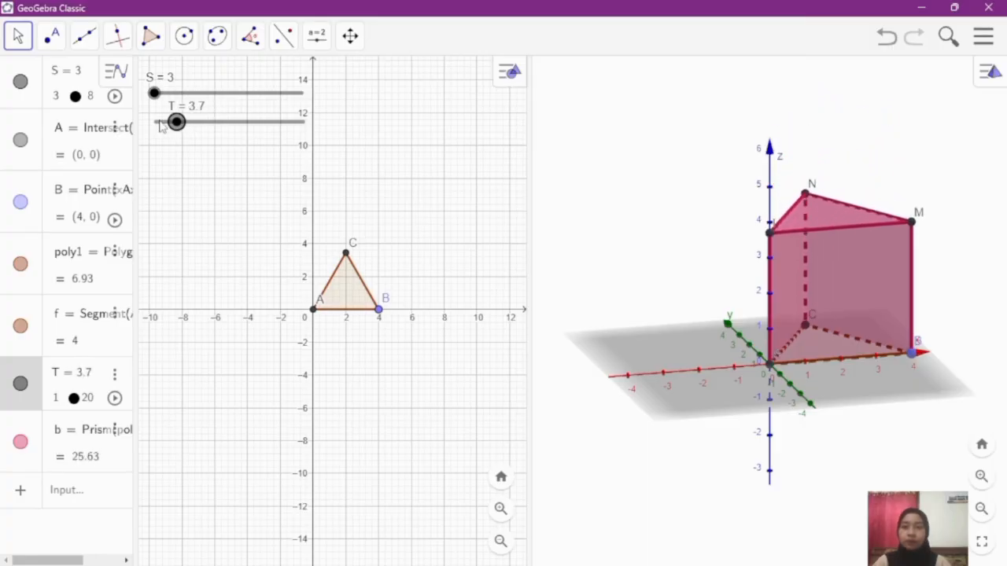
{"action": "key", "text": "Left"}
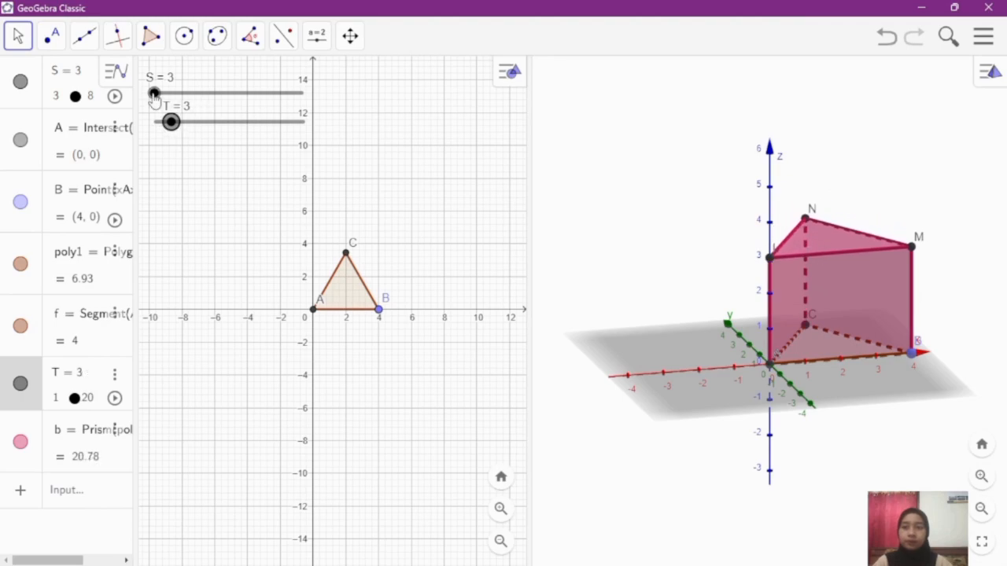
Step: Hide the coordinate axes and the base plane in the 3D view so that only the prism is displayed
{"action": "left_click", "coordinate": [592, 248]}
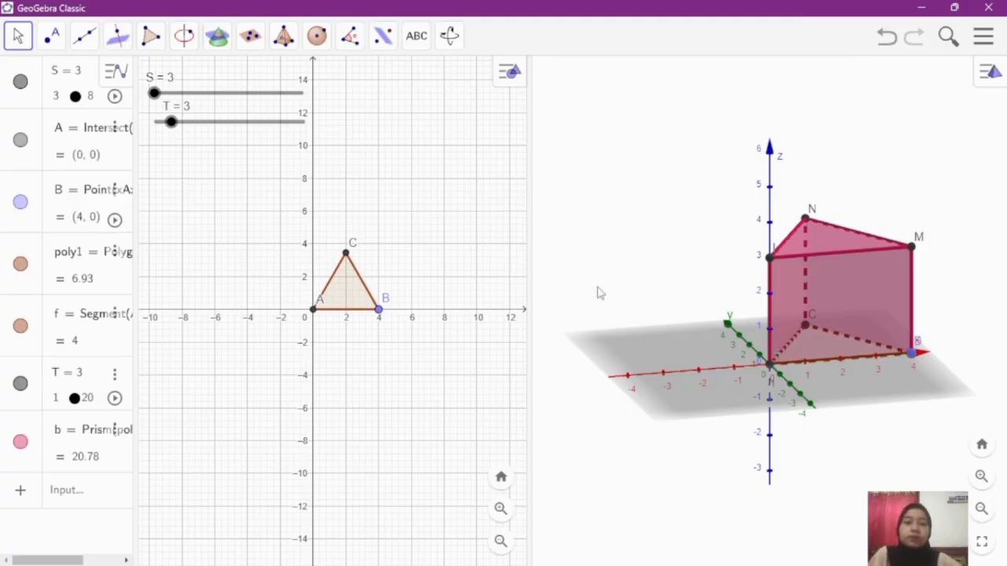
{"action": "left_click_drag", "start_coordinate": [590, 291], "coordinate": [646, 295]}
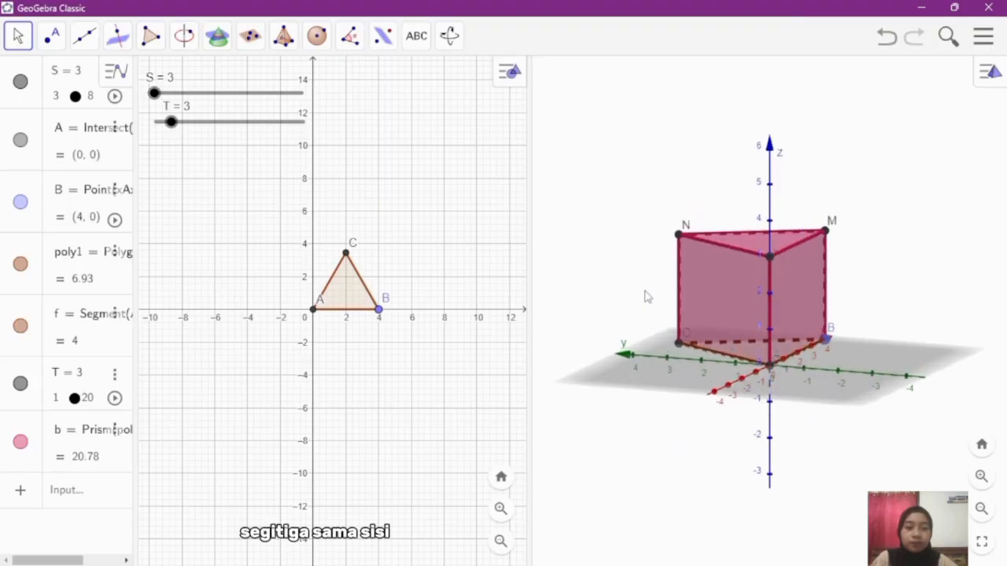
{"action": "right_click", "coordinate": [651, 403]}
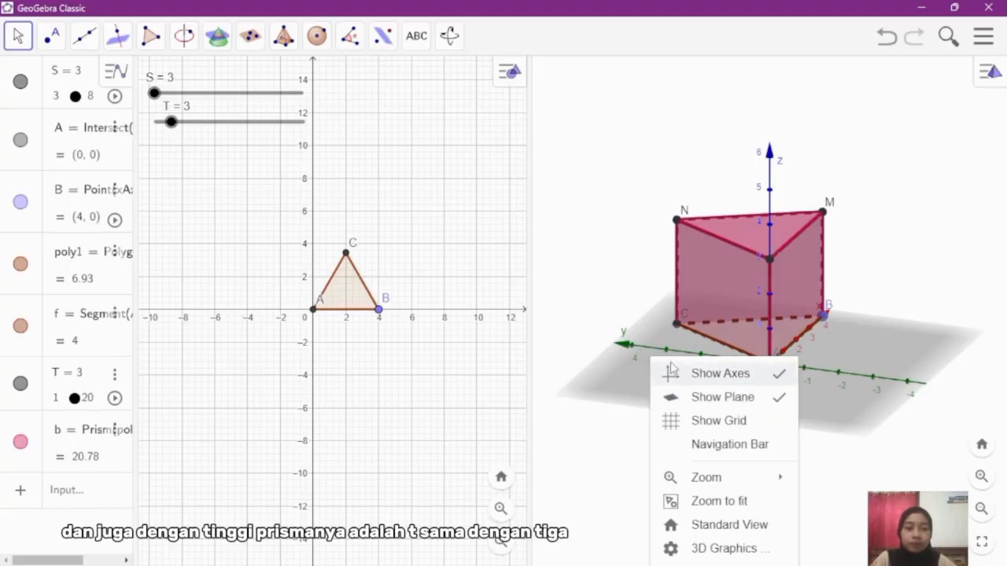
{"action": "left_click", "coordinate": [700, 375]}
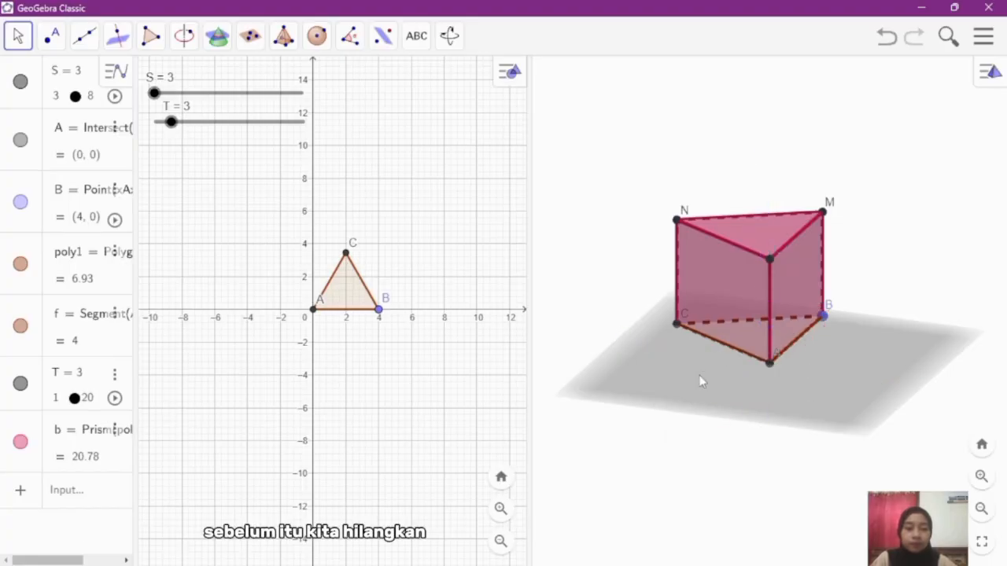
{"action": "right_click", "coordinate": [701, 383]}
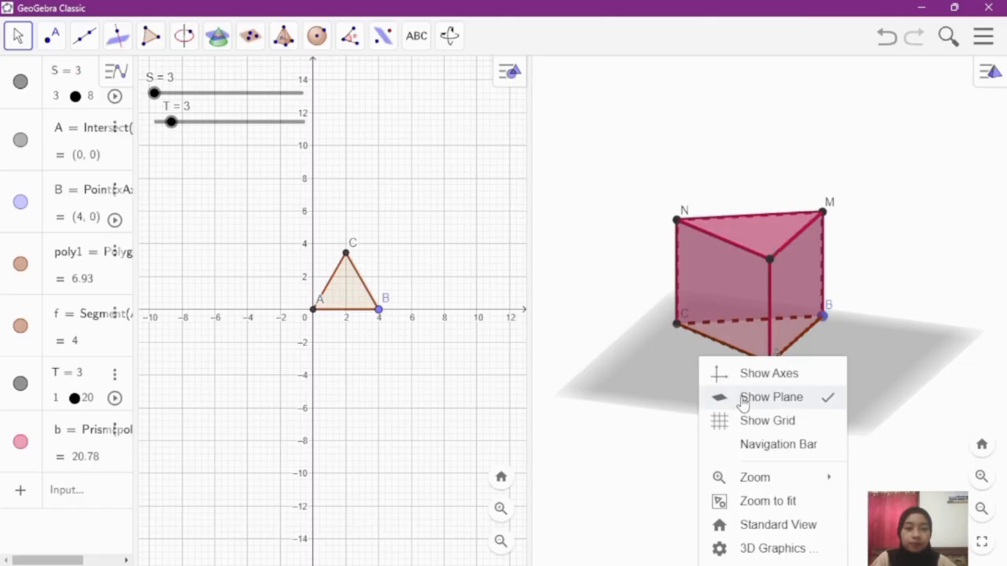
{"action": "left_click", "coordinate": [741, 397]}
{"action": "mouse_move", "coordinate": [741, 397]}
{"action": "left_mouse_down"}
{"action": "mouse_move", "coordinate": [699, 390]}
{"action": "mouse_move", "coordinate": [750, 396]}
{"action": "mouse_move", "coordinate": [737, 392]}
{"action": "left_mouse_up"}
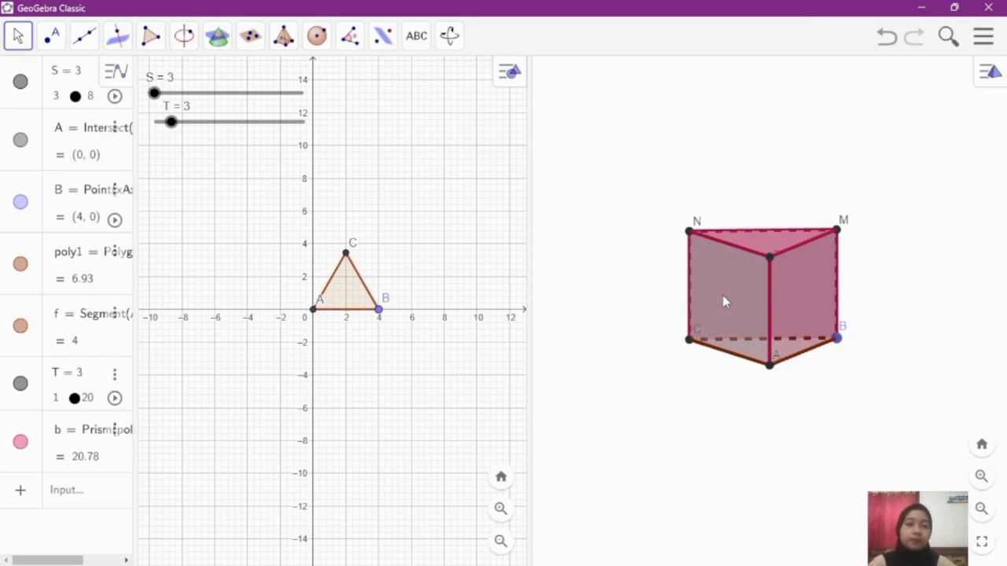
Step: Create the net of the triangular prism with the Net tool
{"action": "left_click", "coordinate": [286, 45]}
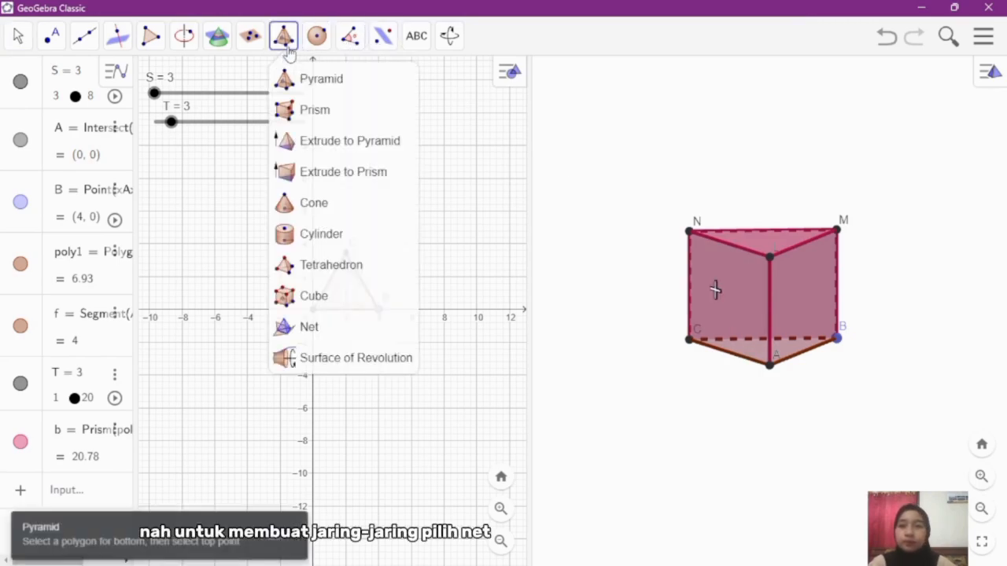
{"action": "left_click", "coordinate": [343, 326]}
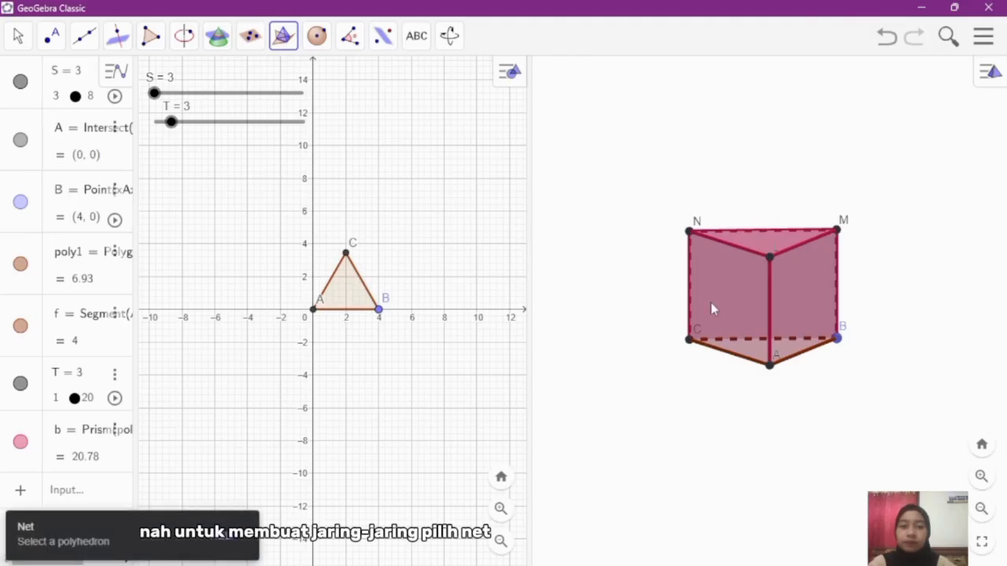
{"action": "left_click", "coordinate": [710, 306]}
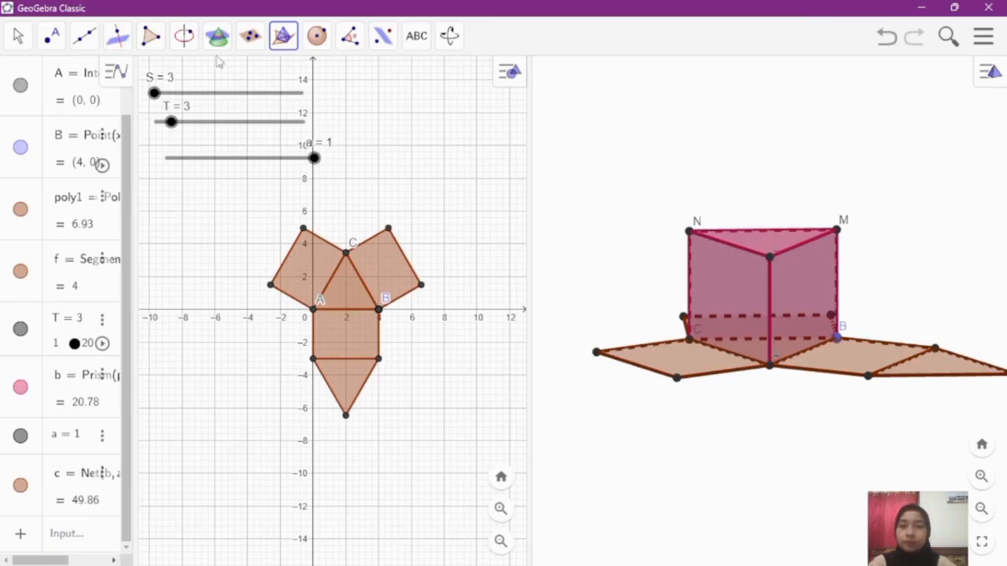
{"action": "left_click", "coordinate": [22, 37]}
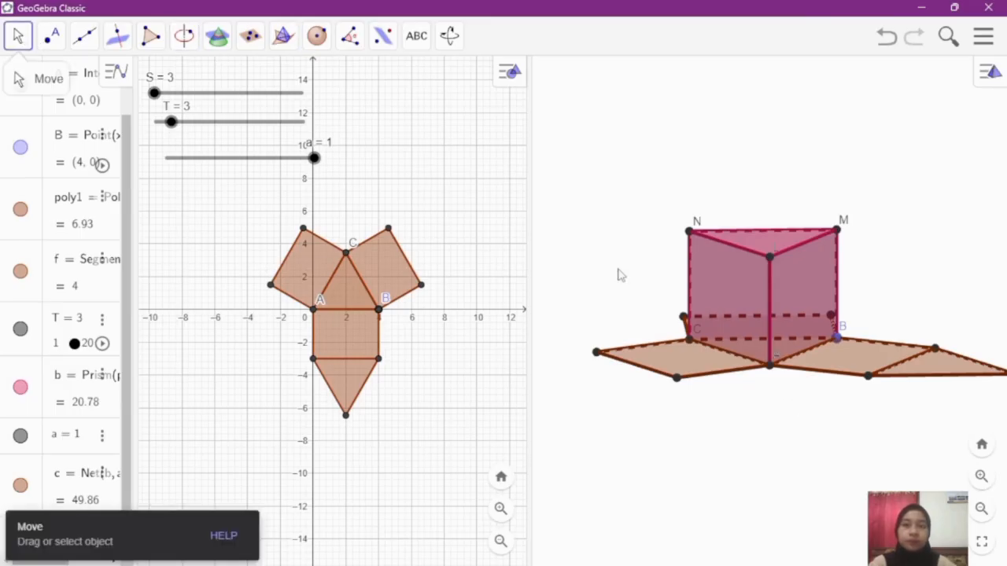
Step: Examine the prism and its unfolded net in full from different angles in the 3D view
{"action": "mouse_move", "coordinate": [829, 437]}
{"action": "left_mouse_down"}
{"action": "mouse_move", "coordinate": [849, 438]}
{"action": "mouse_move", "coordinate": [849, 452]}
{"action": "mouse_move", "coordinate": [823, 445]}
{"action": "mouse_move", "coordinate": [836, 442]}
{"action": "left_mouse_up"}
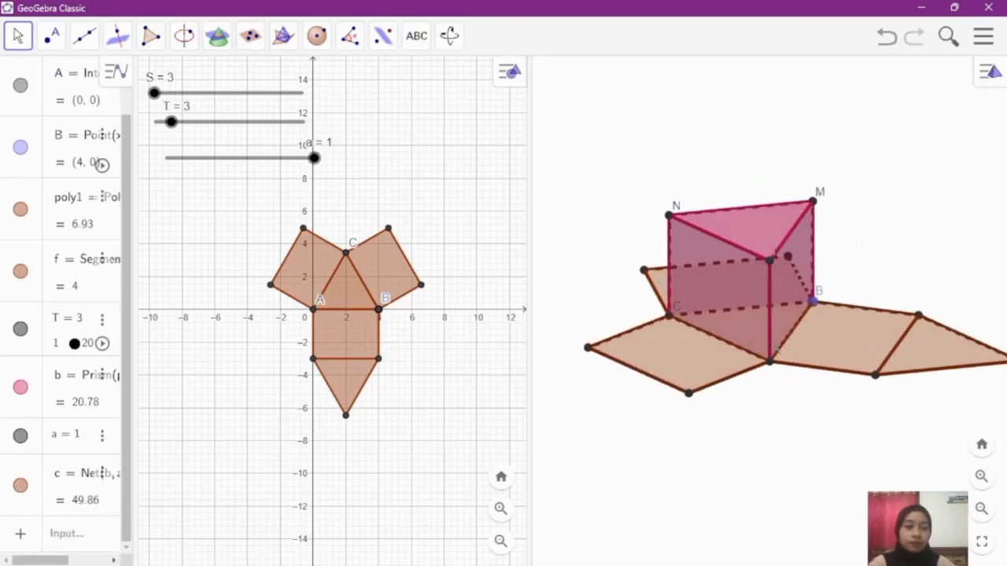
{"action": "left_click", "coordinate": [979, 509]}
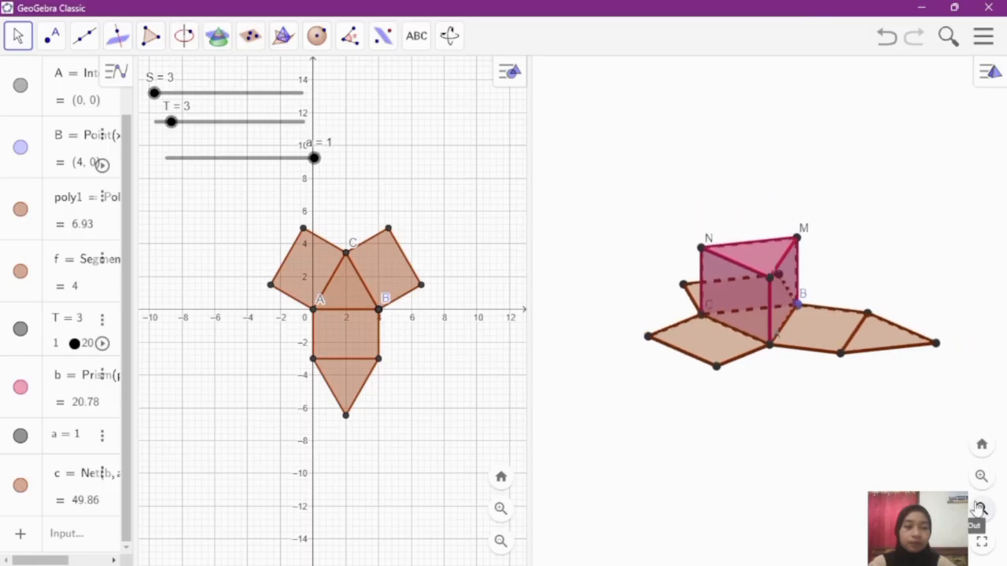
{"action": "mouse_move", "coordinate": [811, 411]}
{"action": "left_mouse_down"}
{"action": "mouse_move", "coordinate": [813, 400]}
{"action": "mouse_move", "coordinate": [807, 411]}
{"action": "left_mouse_up"}
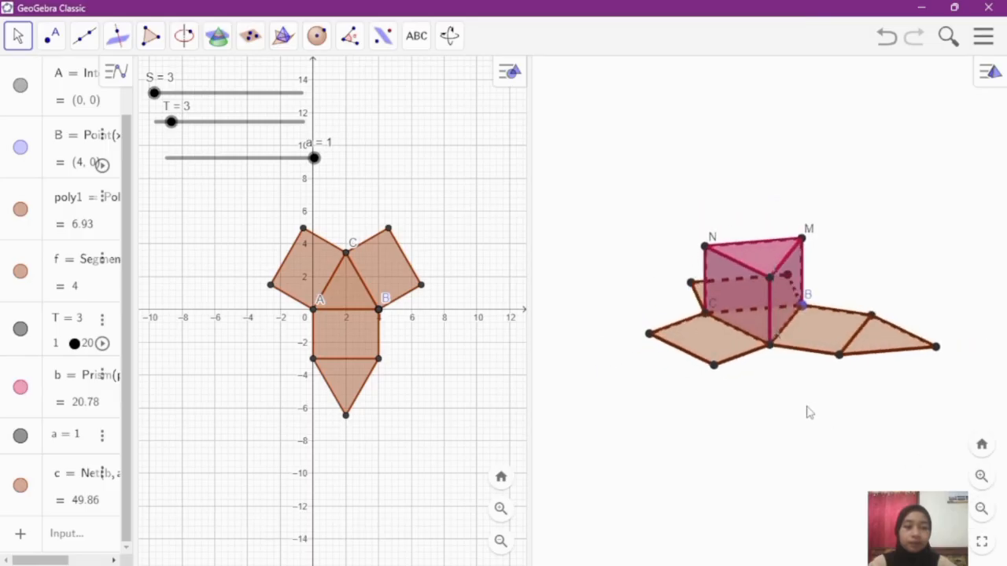
{"action": "left_click", "coordinate": [445, 49]}
{"action": "left_click", "coordinate": [478, 110]}
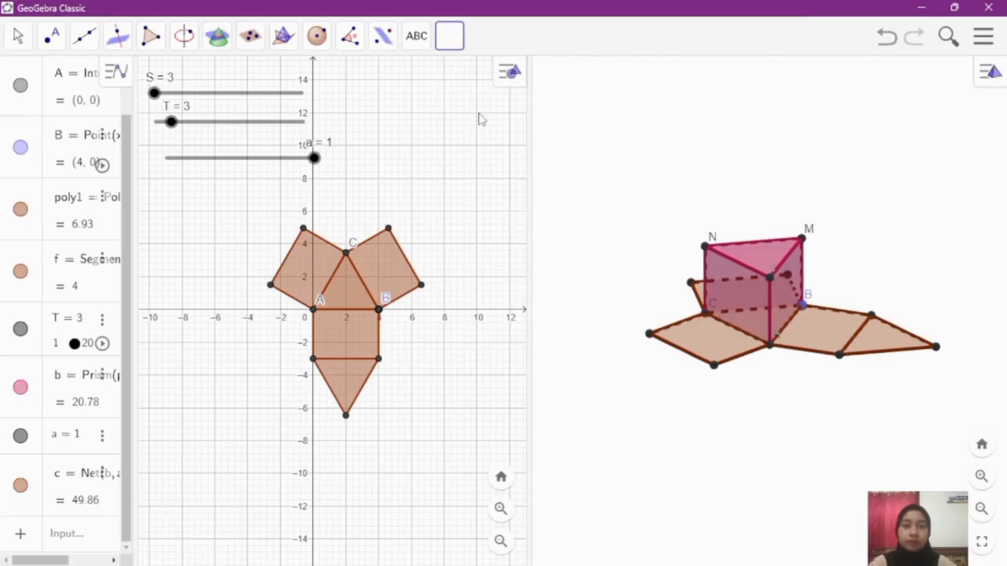
{"action": "left_click_drag", "start_coordinate": [748, 294], "coordinate": [747, 255]}
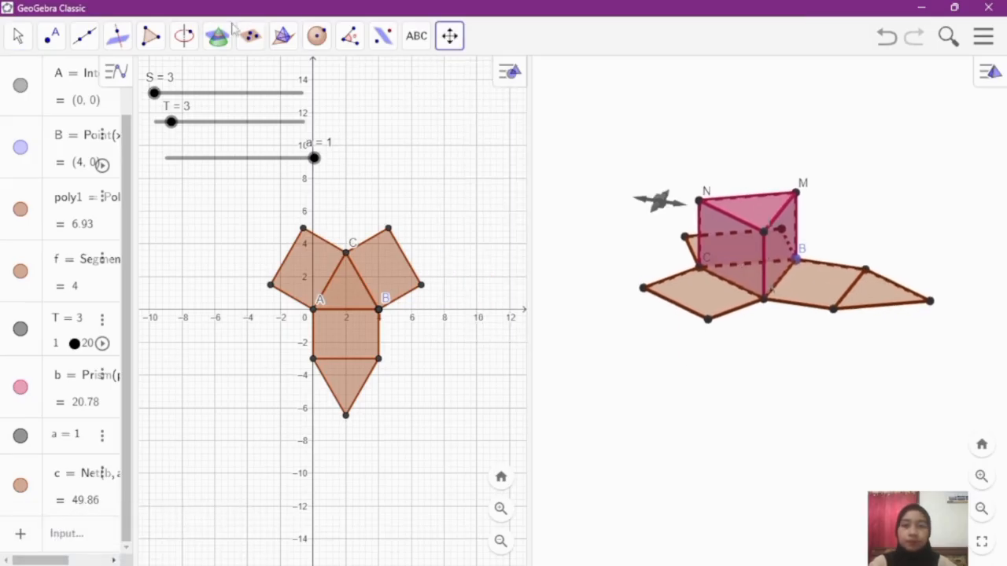
{"action": "left_click", "coordinate": [17, 36]}
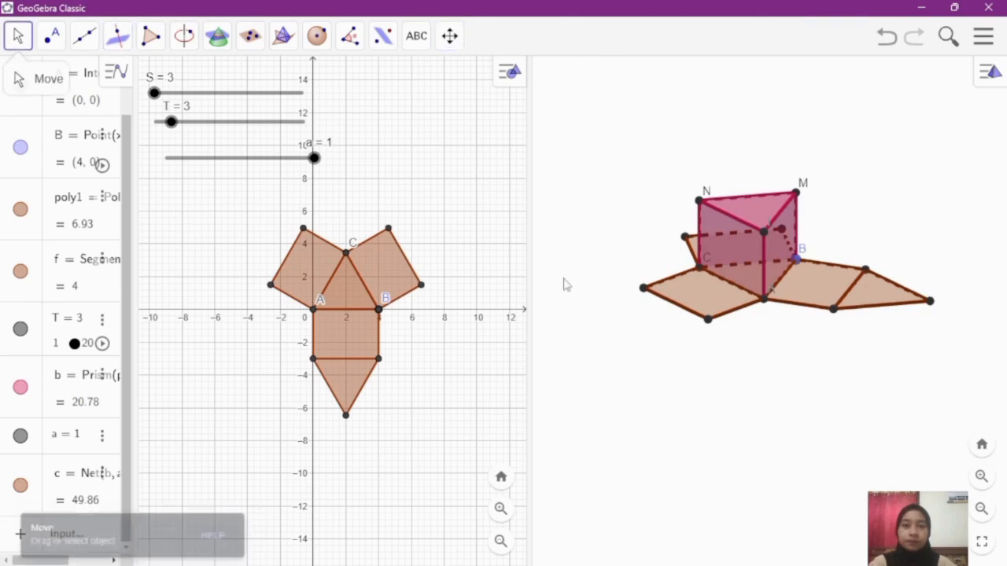
{"action": "mouse_move", "coordinate": [688, 353]}
{"action": "left_mouse_down"}
{"action": "mouse_move", "coordinate": [699, 354]}
{"action": "mouse_move", "coordinate": [649, 353]}
{"action": "mouse_move", "coordinate": [696, 360]}
{"action": "mouse_move", "coordinate": [694, 350]}
{"action": "left_mouse_up"}
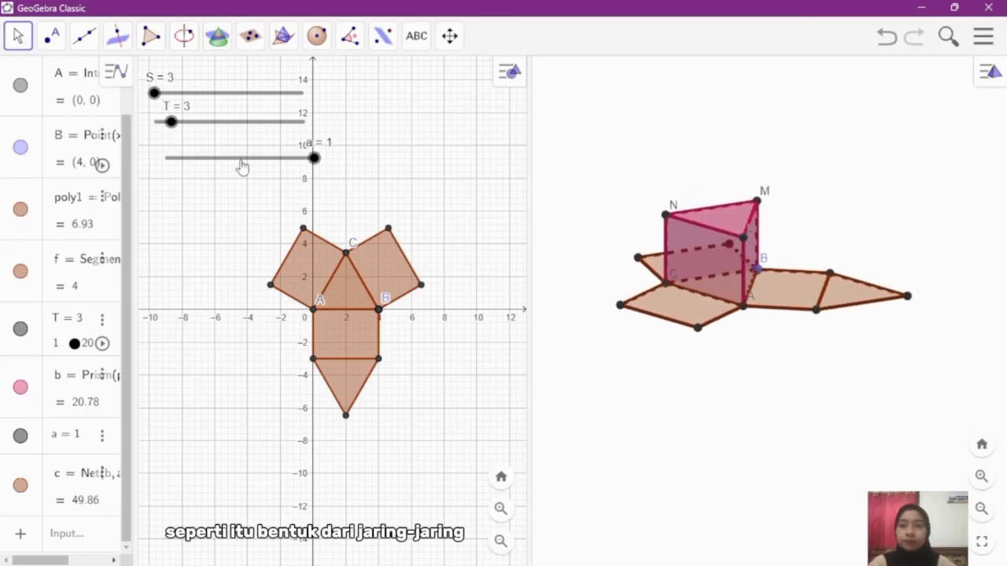
Step: Move slider a to the empty area beside slider T and lower it to 0 to fold the net
{"action": "left_click_drag", "start_coordinate": [234, 165], "coordinate": [411, 141]}
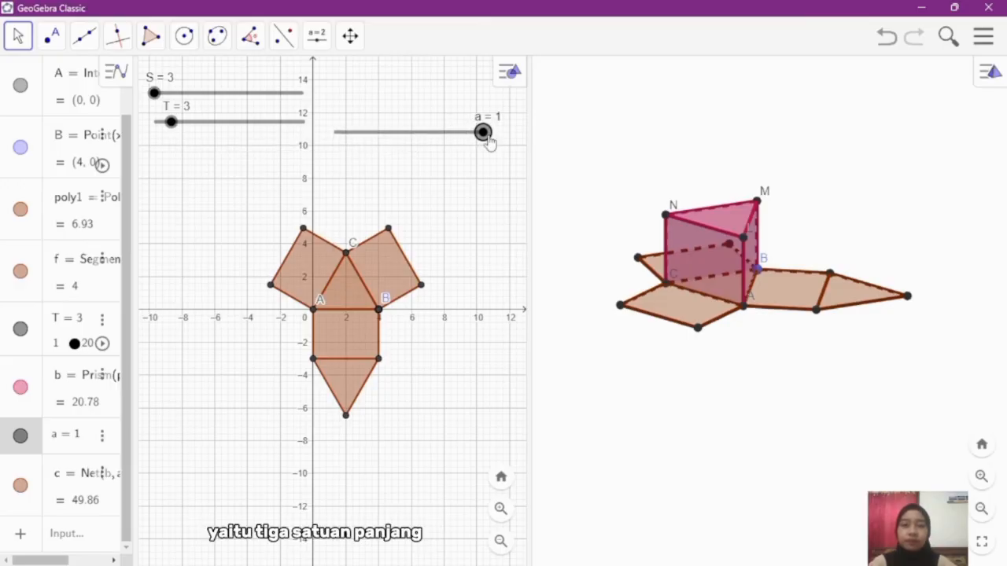
{"action": "left_click_drag", "start_coordinate": [486, 138], "coordinate": [324, 136]}
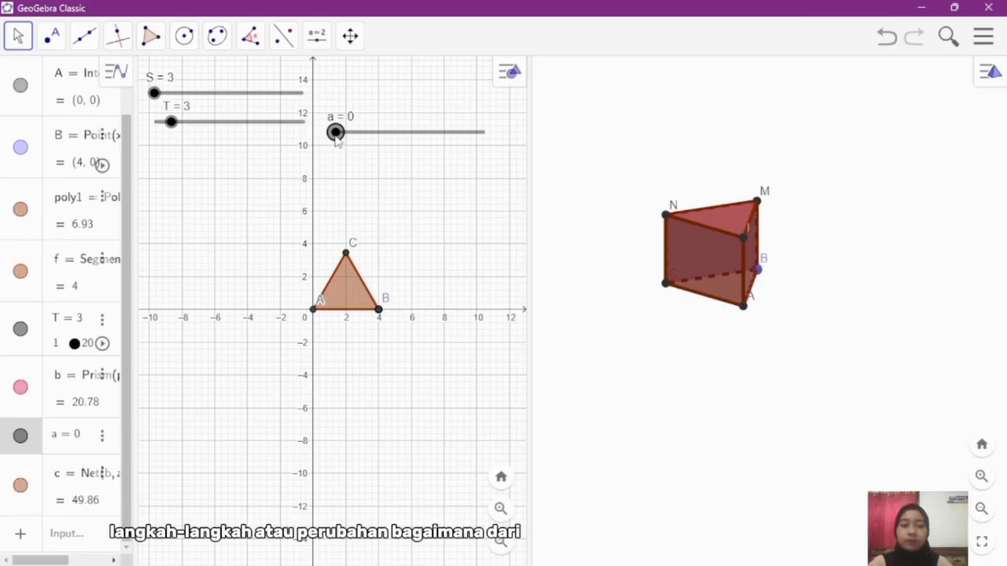
Step: Unfold the net gradually by raising slider a in small increments from 0 to 1
{"action": "key", "text": "Right"}
{"action": "key", "text": "Right"}
{"action": "key", "text": "Right"}
{"action": "key", "text": "Right"}
{"action": "key", "text": "Right"}
{"action": "key", "text": "Right"}
{"action": "key", "text": "Right"}
{"action": "key", "text": "Right"}
{"action": "key", "text": "Right"}
{"action": "key", "text": "Right"}
{"action": "key", "text": "Right"}
{"action": "key", "text": "Right"}
{"action": "key", "text": "Right"}
{"action": "key", "text": "Right"}
{"action": "key", "text": "Right"}
{"action": "key", "text": "Right"}
{"action": "key", "text": "Right"}
{"action": "key", "text": "Right"}
{"action": "key", "text": "Right"}
{"action": "key", "text": "Right"}
{"action": "key", "text": "Right"}
{"action": "key", "text": "Right"}
{"action": "key", "text": "Right"}
{"action": "key", "text": "Right"}
{"action": "key", "text": "Right"}
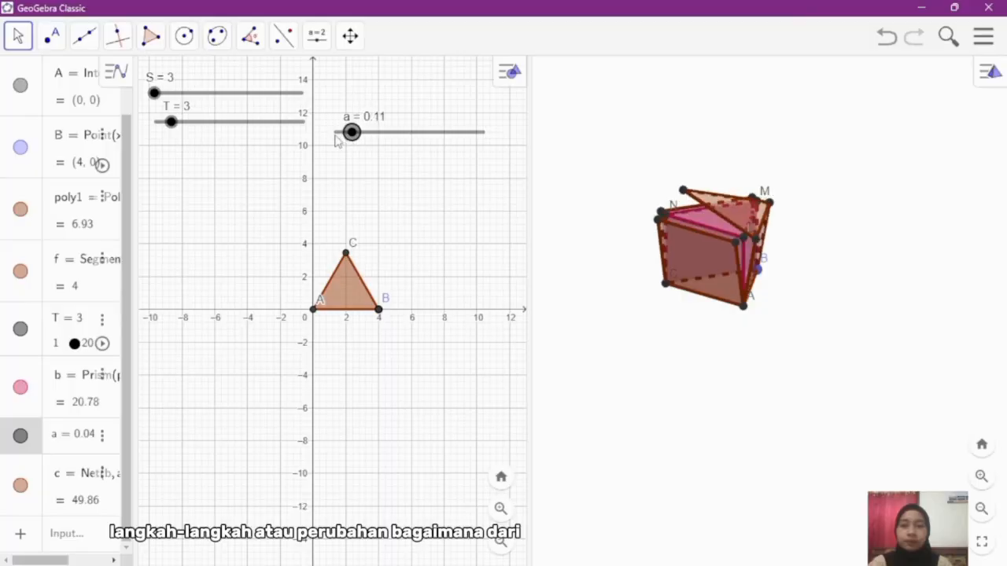
{"action": "key", "text": "Right"}
{"action": "key", "text": "Right"}
{"action": "key", "text": "Right"}
{"action": "key", "text": "Right"}
{"action": "key", "text": "Right"}
{"action": "key", "text": "Right"}
{"action": "key", "text": "Right"}
{"action": "key", "text": "Right"}
{"action": "key", "text": "Right"}
{"action": "key", "text": "Right"}
{"action": "key", "text": "Right"}
{"action": "key", "text": "Right"}
{"action": "key", "text": "Right"}
{"action": "key", "text": "Right"}
{"action": "key", "text": "Right"}
{"action": "key", "text": "Right"}
{"action": "key", "text": "Right"}
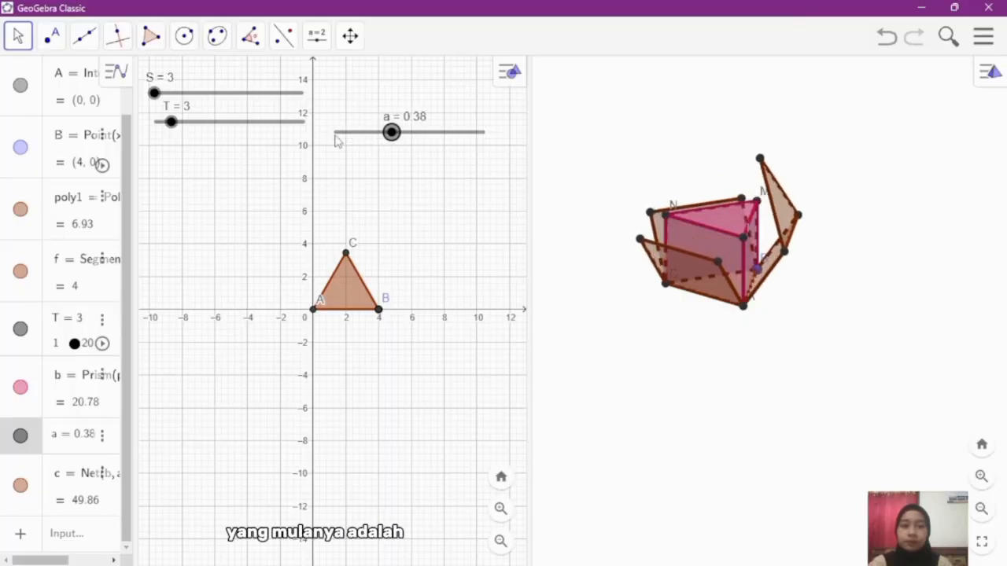
{"action": "key", "text": "Right"}
{"action": "key", "text": "Right"}
{"action": "key", "text": "Right"}
{"action": "key", "text": "Right"}
{"action": "key", "text": "Right"}
{"action": "key", "text": "Right"}
{"action": "key", "text": "Right"}
{"action": "key", "text": "Right"}
{"action": "key", "text": "Right"}
{"action": "key", "text": "Right"}
{"action": "key", "text": "Right"}
{"action": "key", "text": "Right"}
{"action": "key", "text": "Right"}
{"action": "key", "text": "Right"}
{"action": "key", "text": "Right"}
{"action": "key", "text": "Right"}
{"action": "key", "text": "Right"}
{"action": "key", "text": "Right"}
{"action": "key", "text": "Right"}
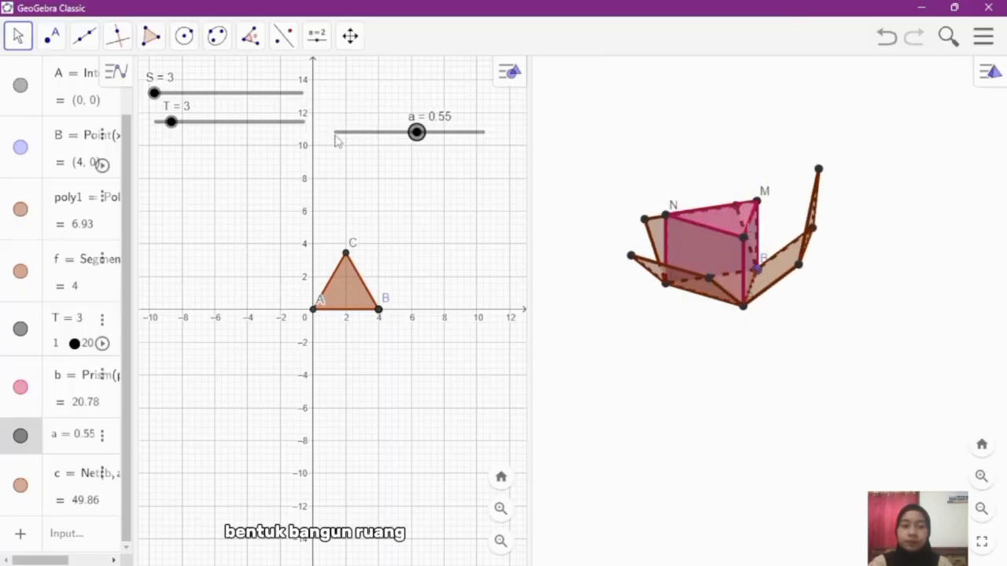
{"action": "key", "text": "Right"}
{"action": "key", "text": "Right"}
{"action": "key", "text": "Right"}
{"action": "key", "text": "Right"}
{"action": "key", "text": "Right"}
{"action": "key", "text": "Right"}
{"action": "key", "text": "Right"}
{"action": "key", "text": "Right"}
{"action": "key", "text": "Right"}
{"action": "key", "text": "Right"}
{"action": "key", "text": "Right"}
{"action": "key", "text": "Right"}
{"action": "key", "text": "Right"}
{"action": "key", "text": "Right"}
{"action": "key", "text": "Right"}
{"action": "key", "text": "Right"}
{"action": "key", "text": "Right"}
{"action": "key", "text": "Right"}
{"action": "key", "text": "Right"}
{"action": "key", "text": "Right"}
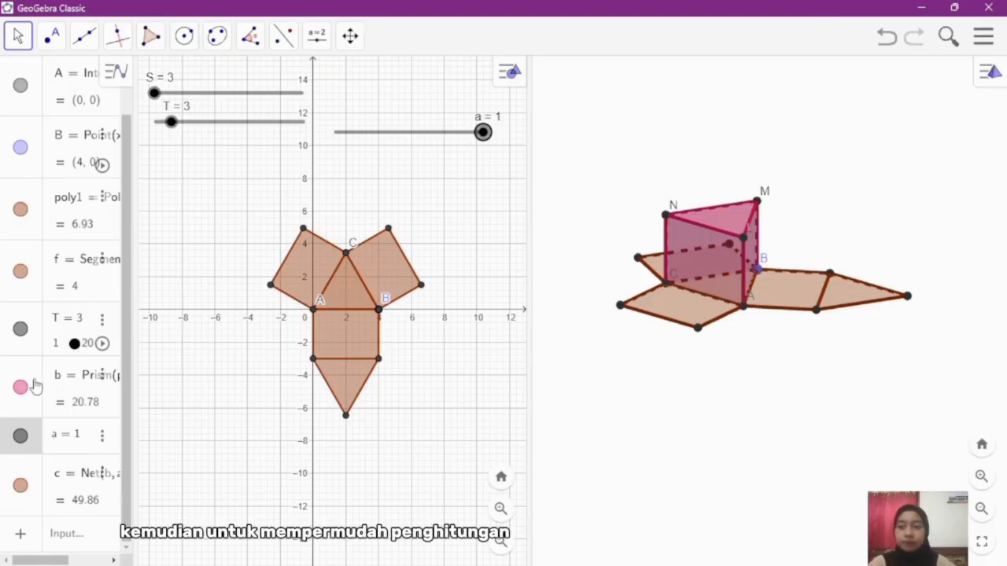
Step: Hide prism b and its upper vertices N, L and M so that only the net is displayed
{"action": "left_click_drag", "start_coordinate": [138, 364], "coordinate": [168, 366]}
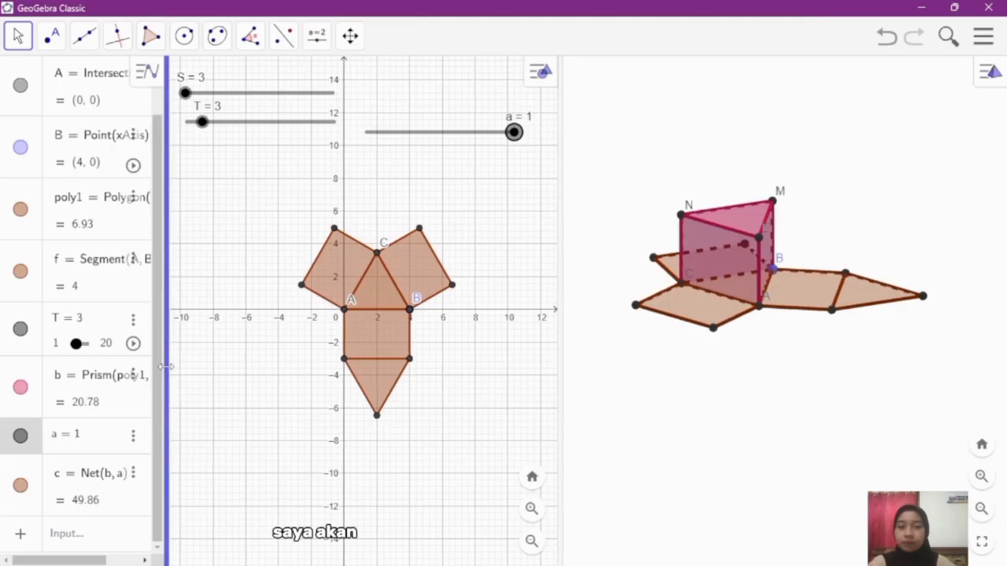
{"action": "left_click", "coordinate": [21, 388]}
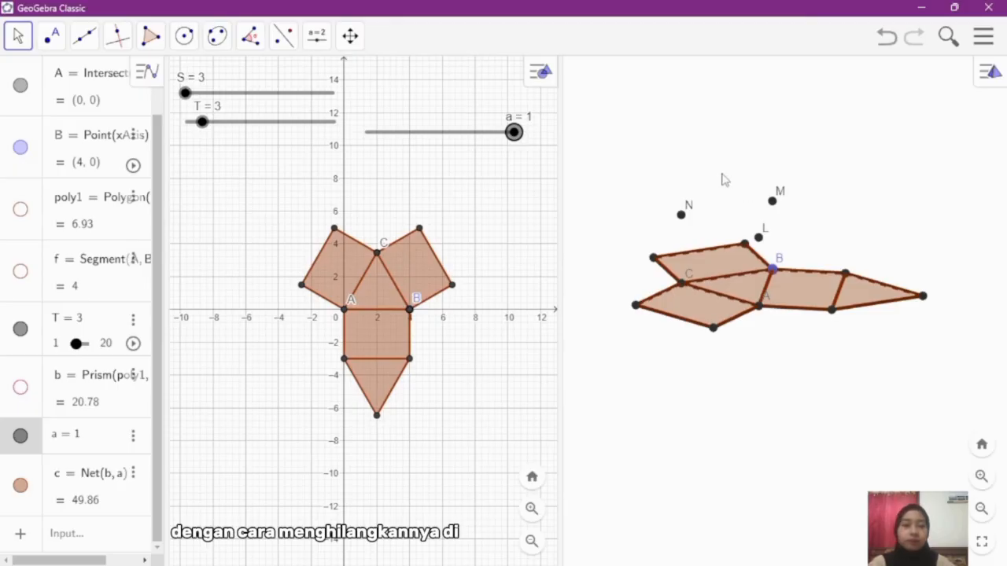
{"action": "right_click", "coordinate": [682, 217]}
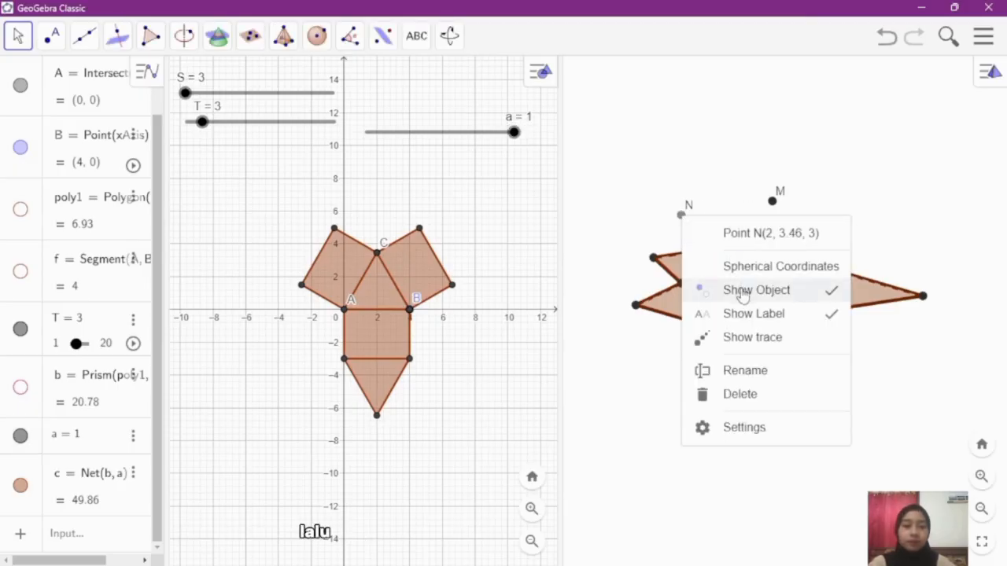
{"action": "left_click", "coordinate": [742, 291]}
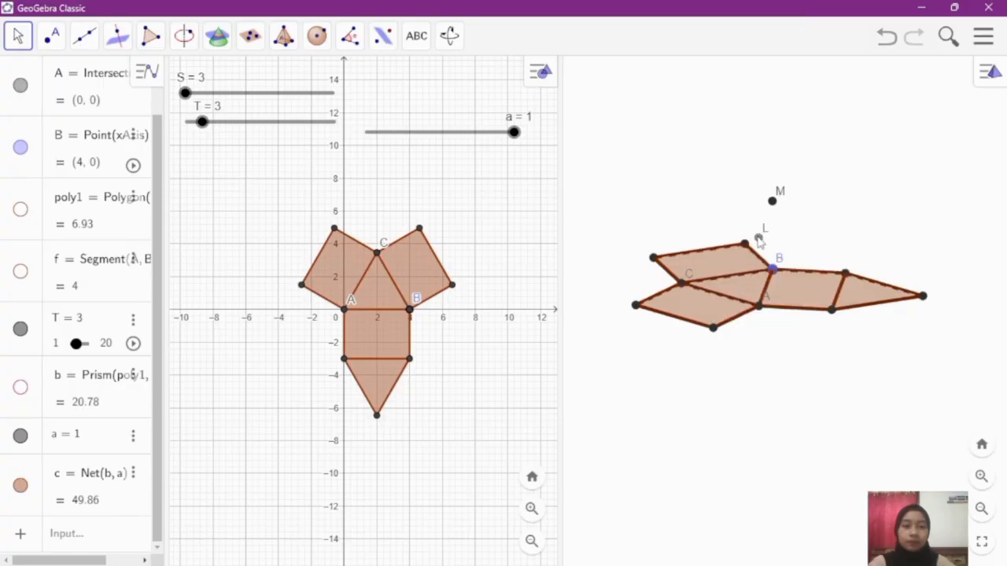
{"action": "right_click", "coordinate": [758, 238]}
{"action": "left_click", "coordinate": [815, 314]}
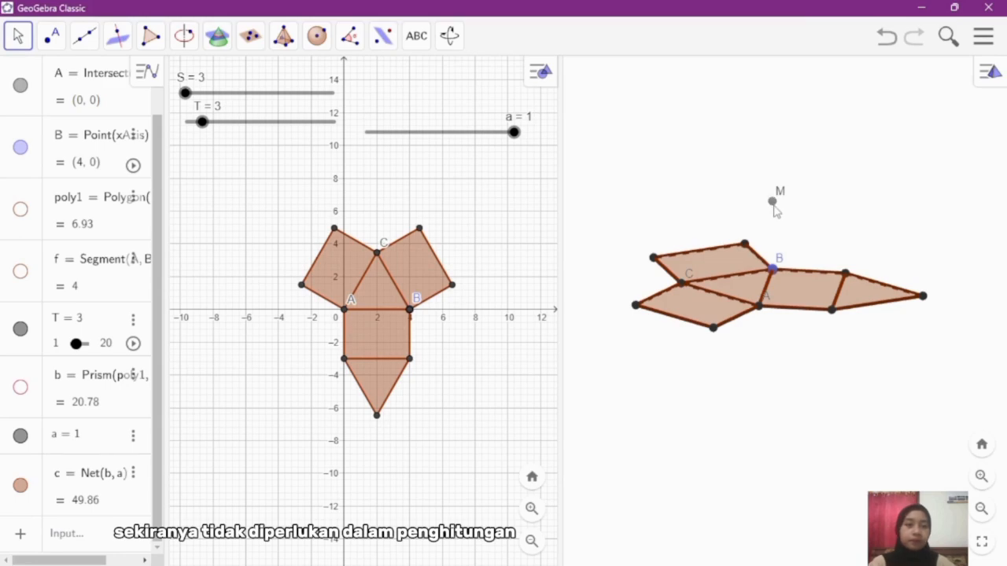
{"action": "right_click", "coordinate": [772, 203]}
{"action": "left_click", "coordinate": [831, 282]}
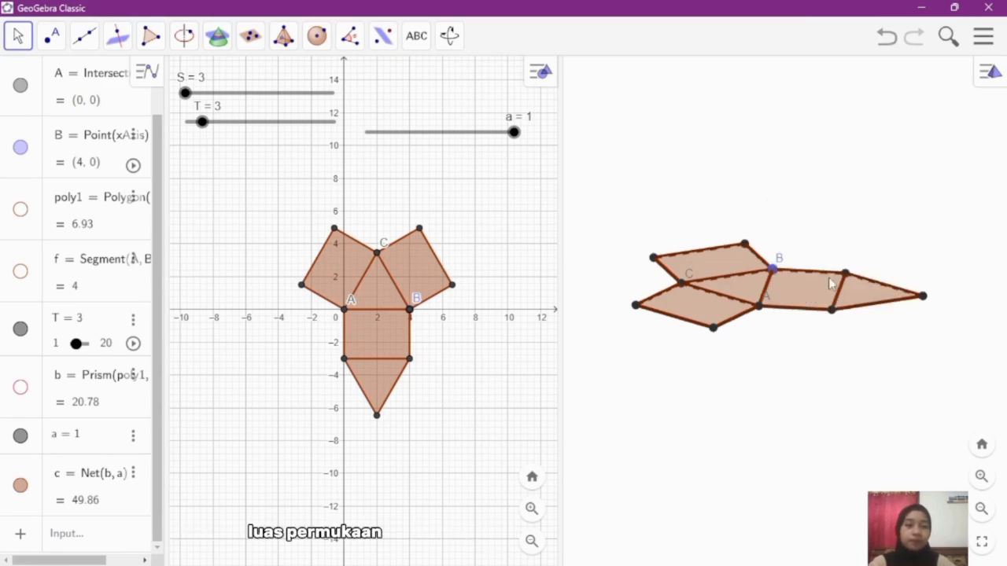
Step: Hide the labels of base points B and C on the net
{"action": "left_click", "coordinate": [774, 270]}
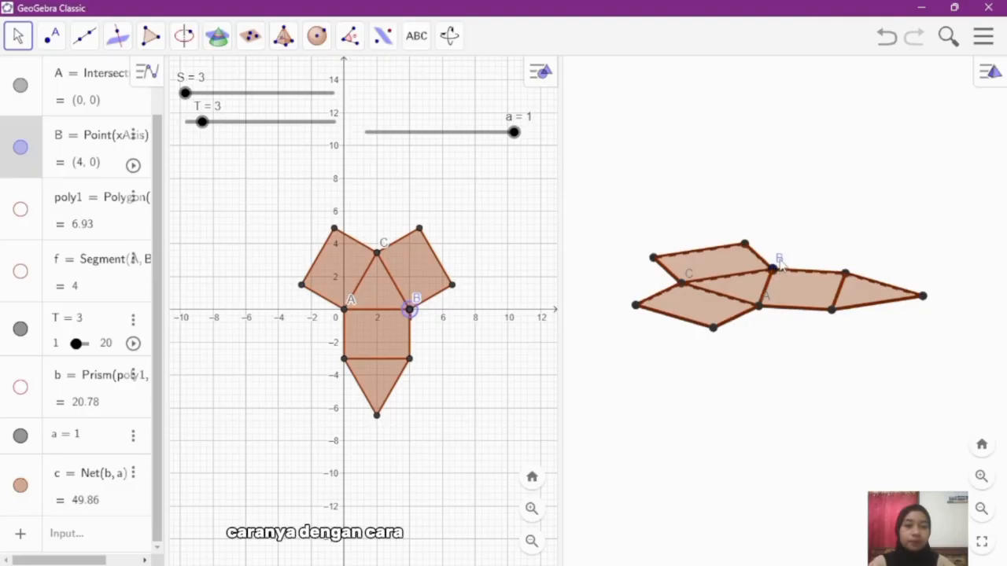
{"action": "right_click", "coordinate": [779, 266]}
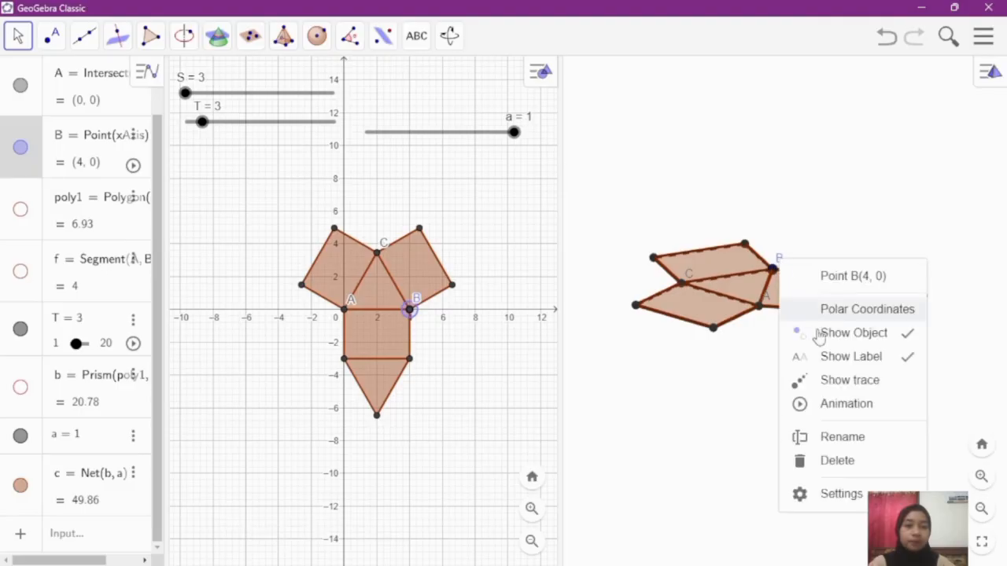
{"action": "left_click", "coordinate": [825, 356]}
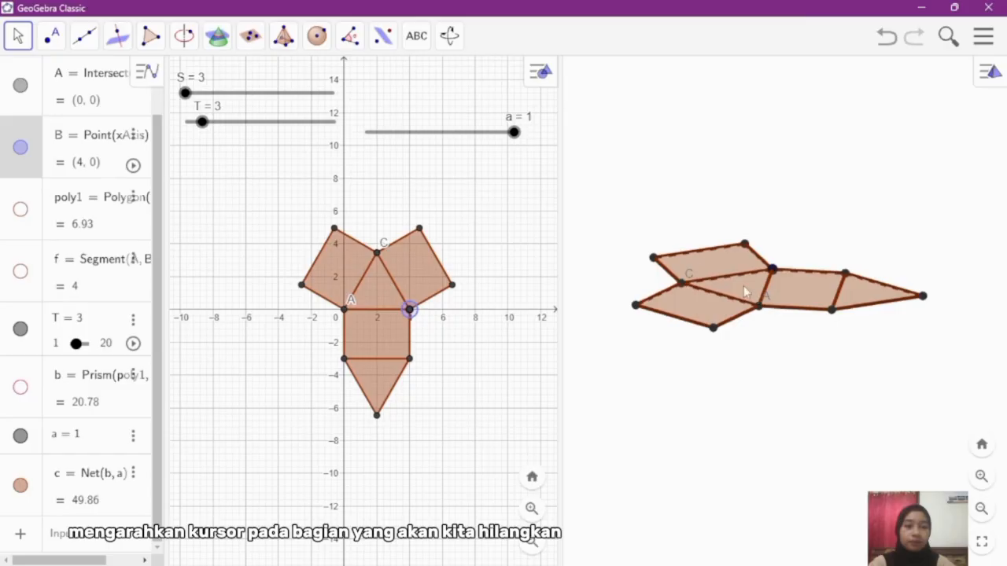
{"action": "left_click", "coordinate": [688, 275]}
{"action": "right_click", "coordinate": [689, 276]}
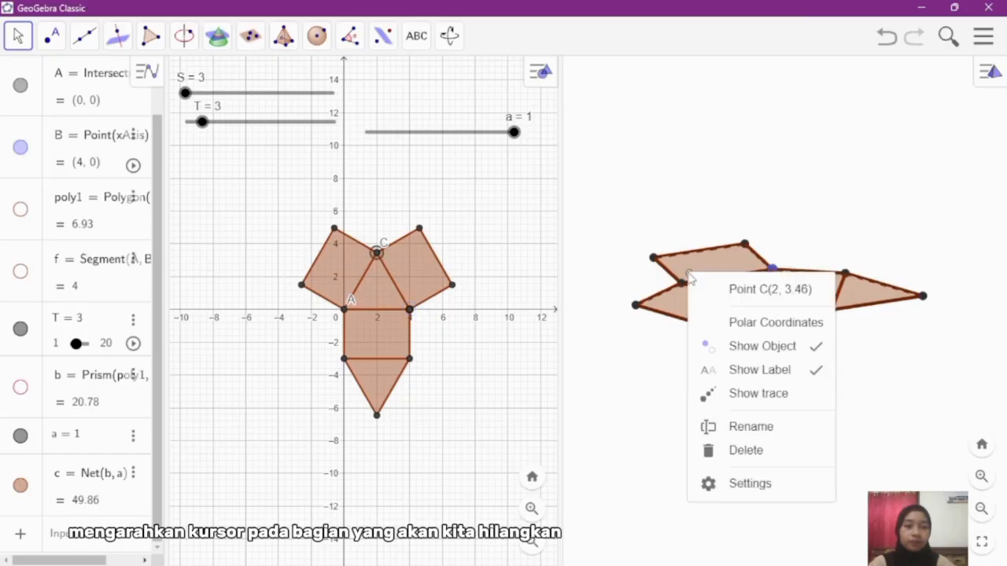
{"action": "left_click", "coordinate": [757, 373]}
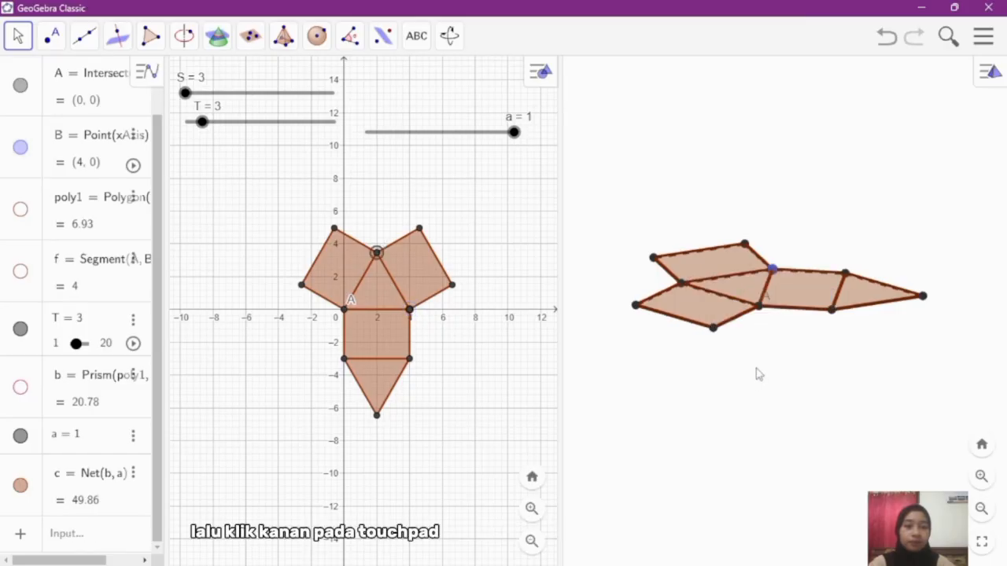
Step: Hide the label of point A on the net while keeping the point itself displayed
{"action": "right_click", "coordinate": [768, 303]}
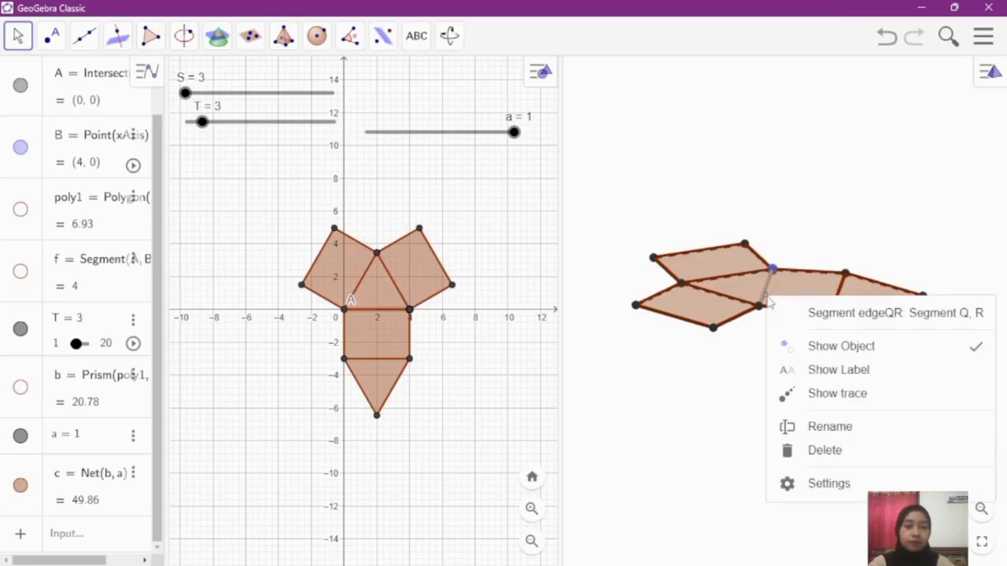
{"action": "left_click", "coordinate": [716, 436]}
{"action": "left_click", "coordinate": [716, 436]}
{"action": "left_click_drag", "start_coordinate": [716, 436], "coordinate": [731, 432]}
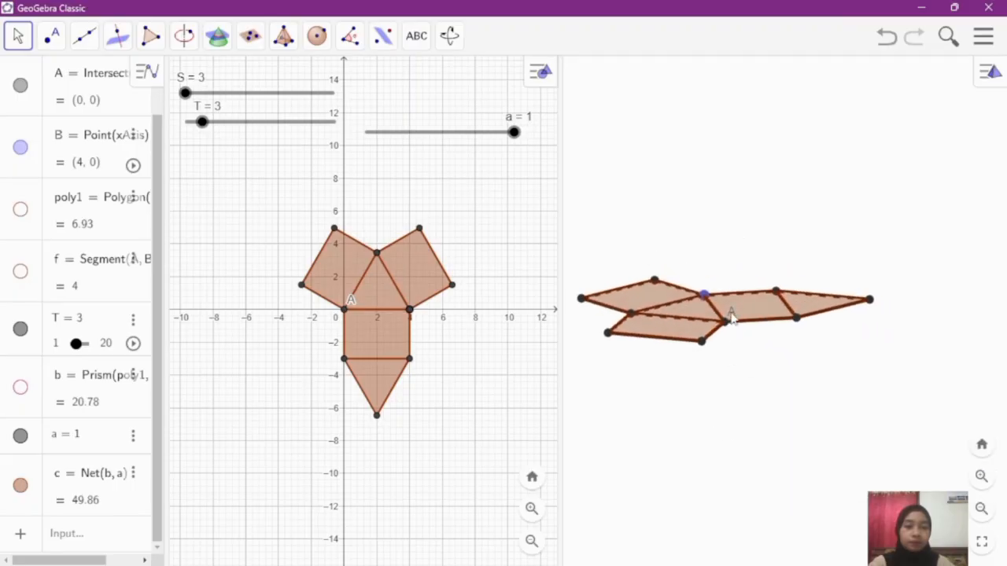
{"action": "right_click", "coordinate": [730, 315]}
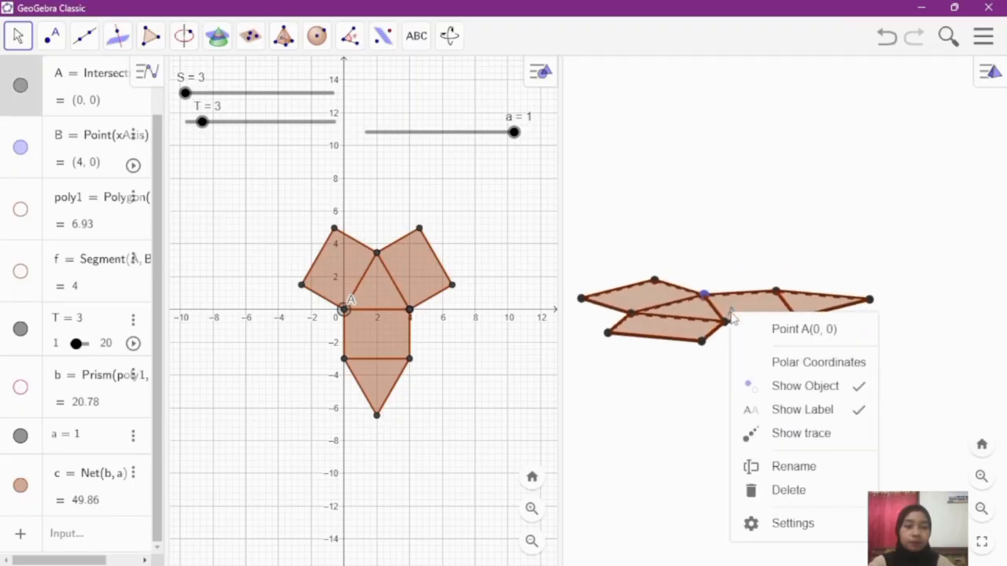
{"action": "left_click", "coordinate": [782, 412]}
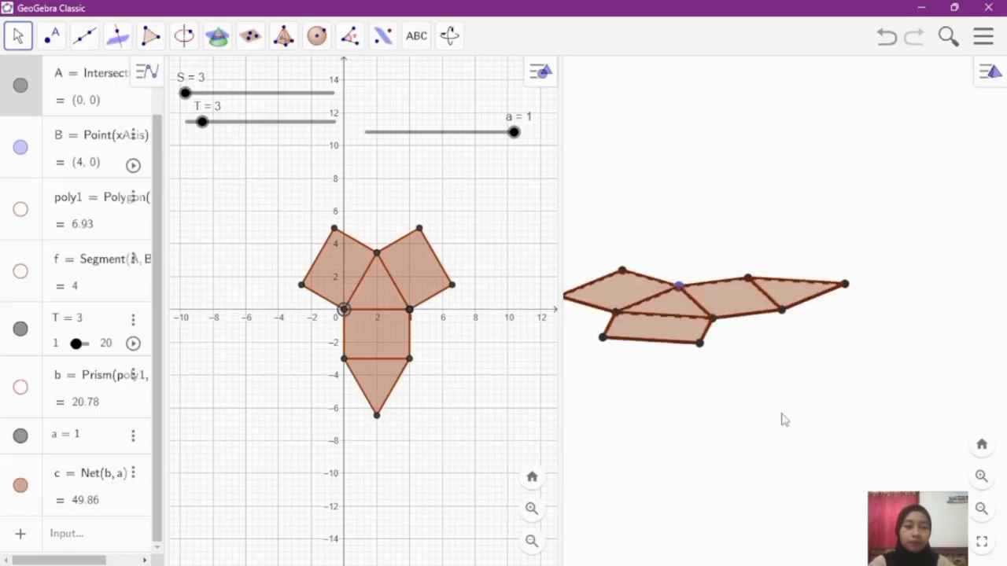
{"action": "mouse_move", "coordinate": [782, 420]}
{"action": "left_mouse_down"}
{"action": "mouse_move", "coordinate": [725, 411]}
{"action": "mouse_move", "coordinate": [773, 424]}
{"action": "left_mouse_up"}
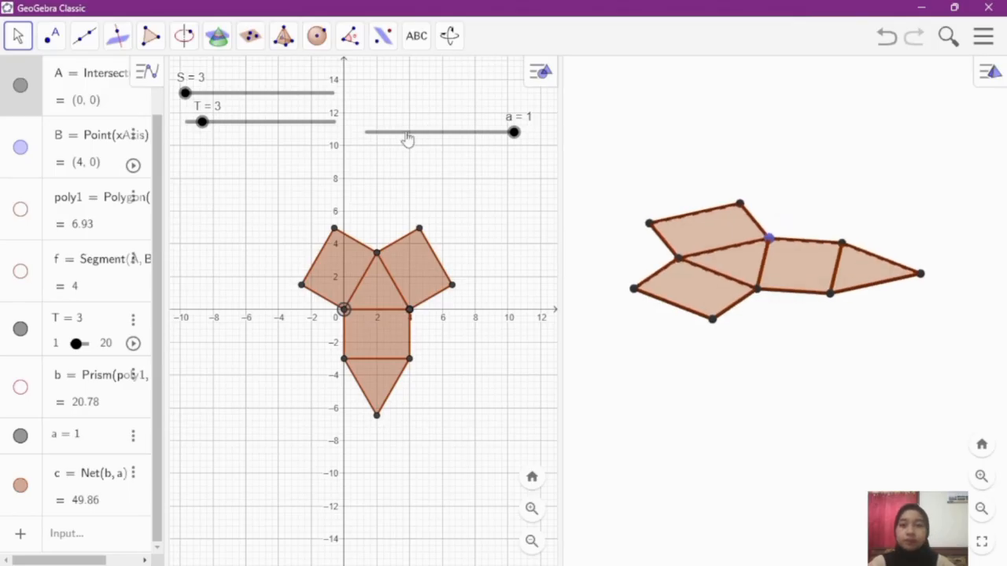
Step: Tidy the slider layout by moving slider a slightly up and slider T slightly down, away from slider S
{"action": "left_click_drag", "start_coordinate": [395, 139], "coordinate": [398, 120]}
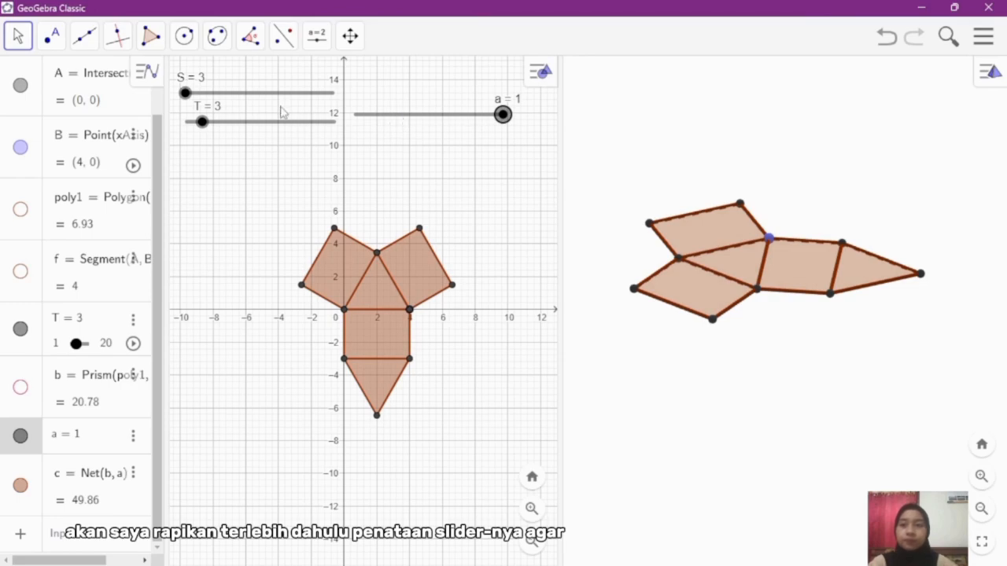
{"action": "left_click_drag", "start_coordinate": [276, 129], "coordinate": [269, 137]}
{"action": "left_click", "coordinate": [712, 180]}
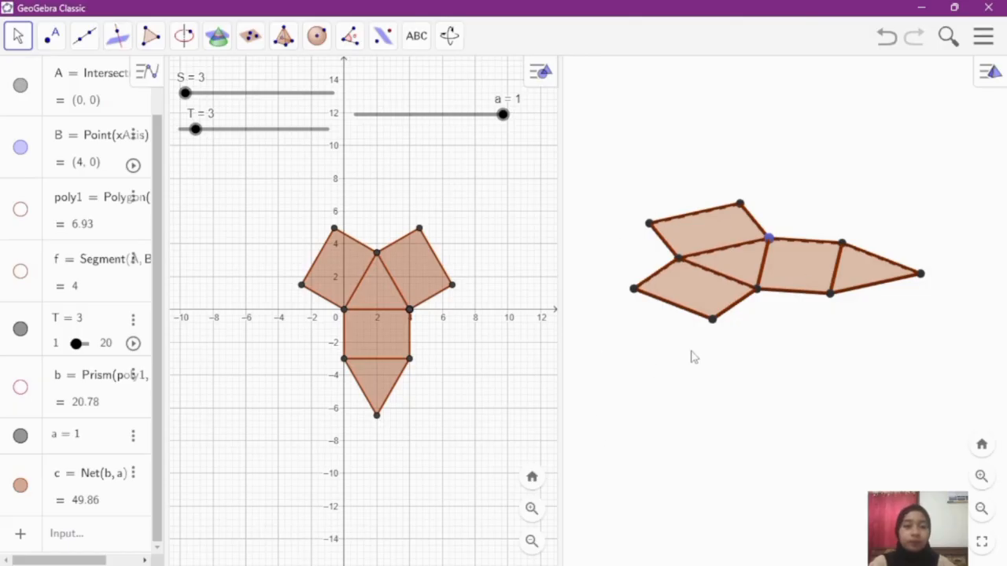
Step: Color the net's central base triangle pink (#FFC0CB) with 100 opacity
{"action": "right_click", "coordinate": [731, 266]}
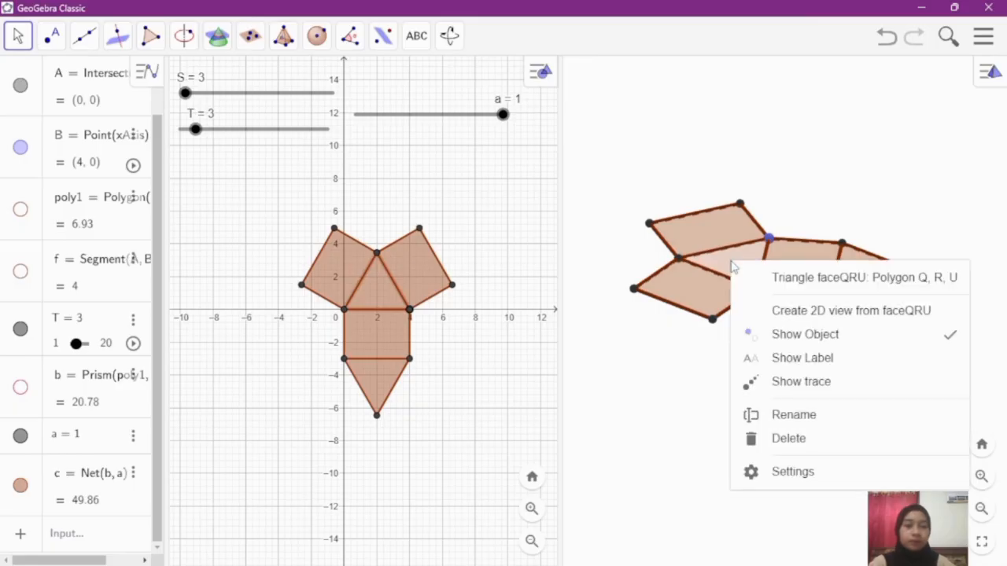
{"action": "left_click", "coordinate": [792, 472]}
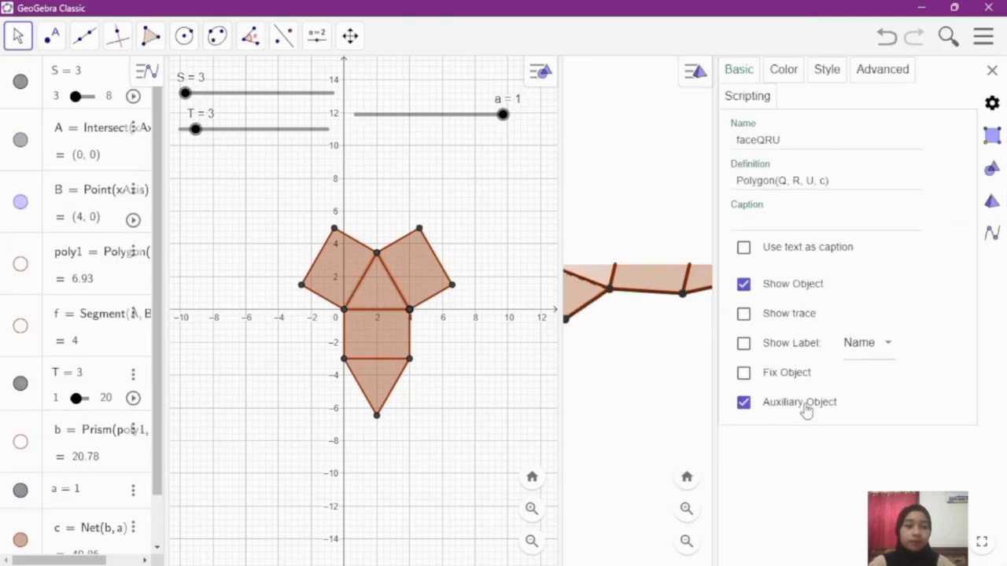
{"action": "left_click", "coordinate": [788, 78]}
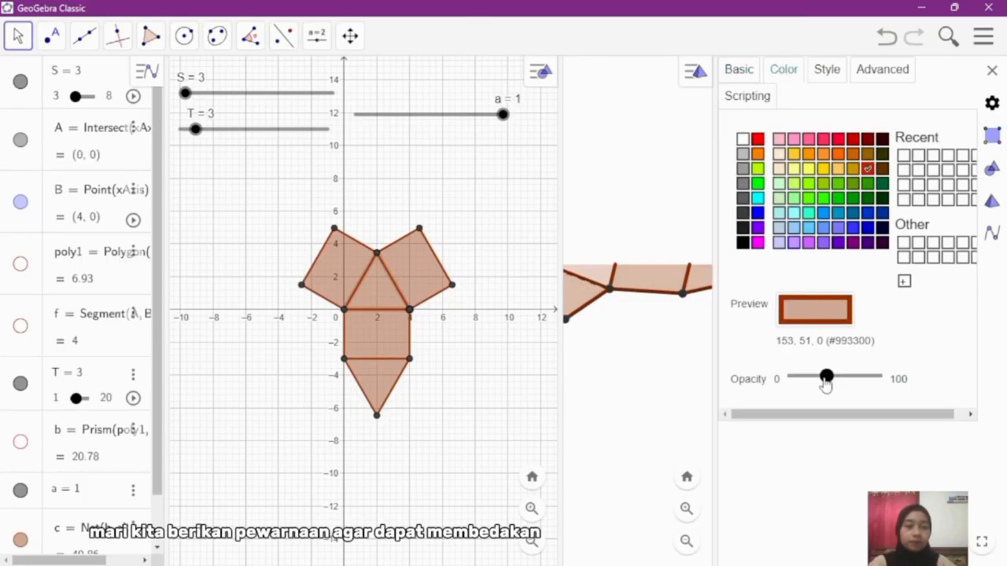
{"action": "left_click", "coordinate": [778, 140]}
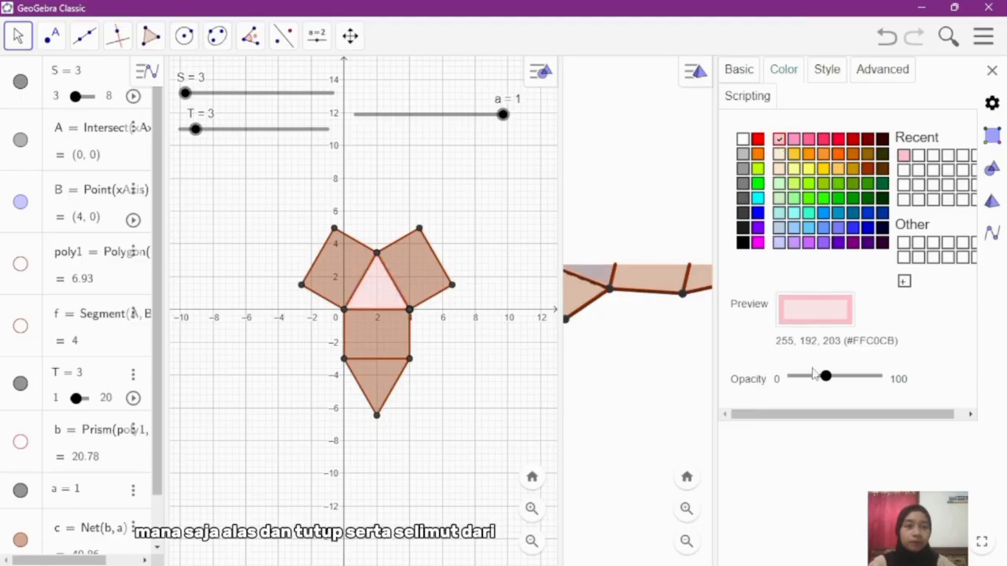
{"action": "left_click", "coordinate": [907, 385]}
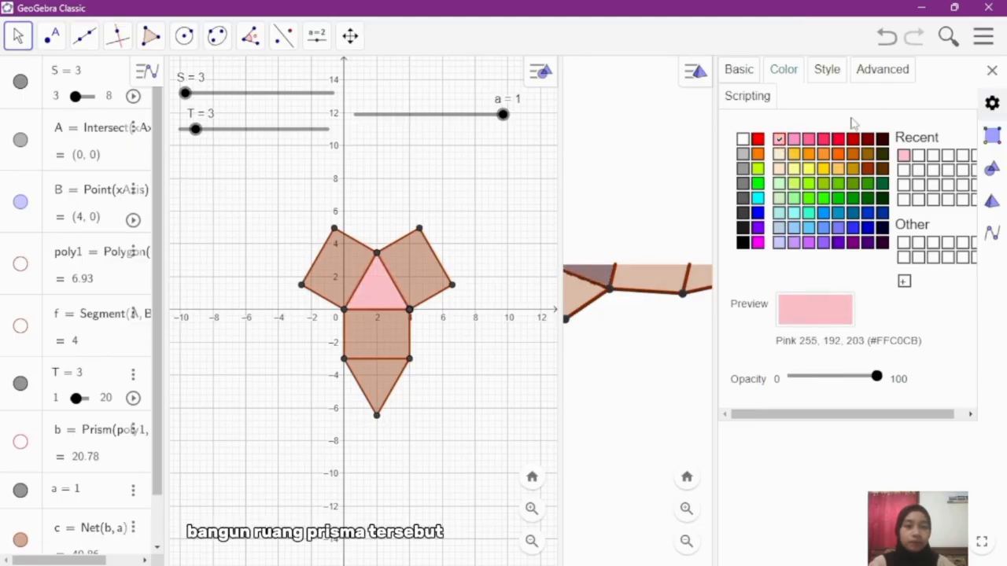
{"action": "left_click", "coordinate": [992, 71]}
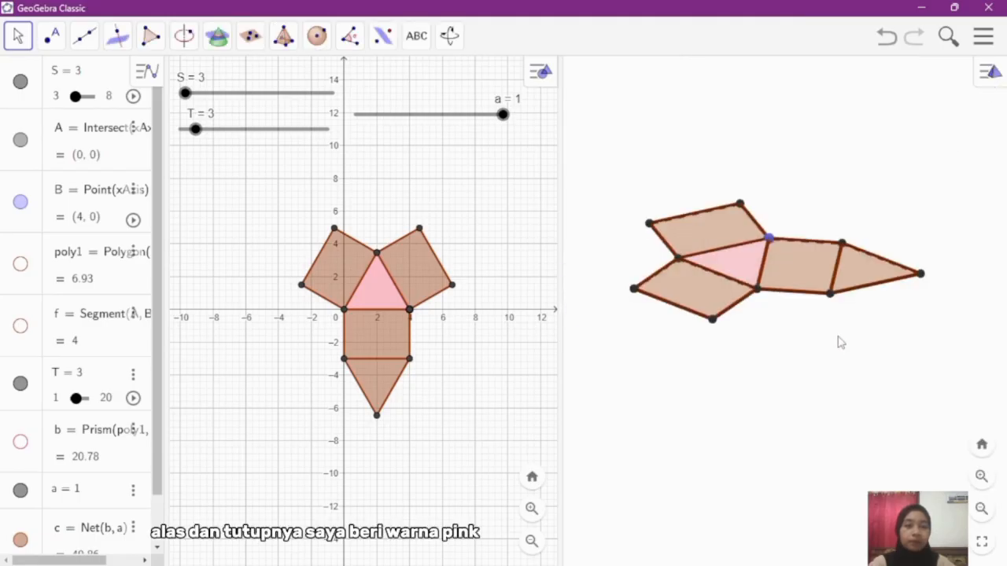
Step: Color the net's outer top-face triangle at 100 opacity, trying lime (#BFFF00) before settling on the recently used pink (#FFC0CB)
{"action": "right_click", "coordinate": [847, 285]}
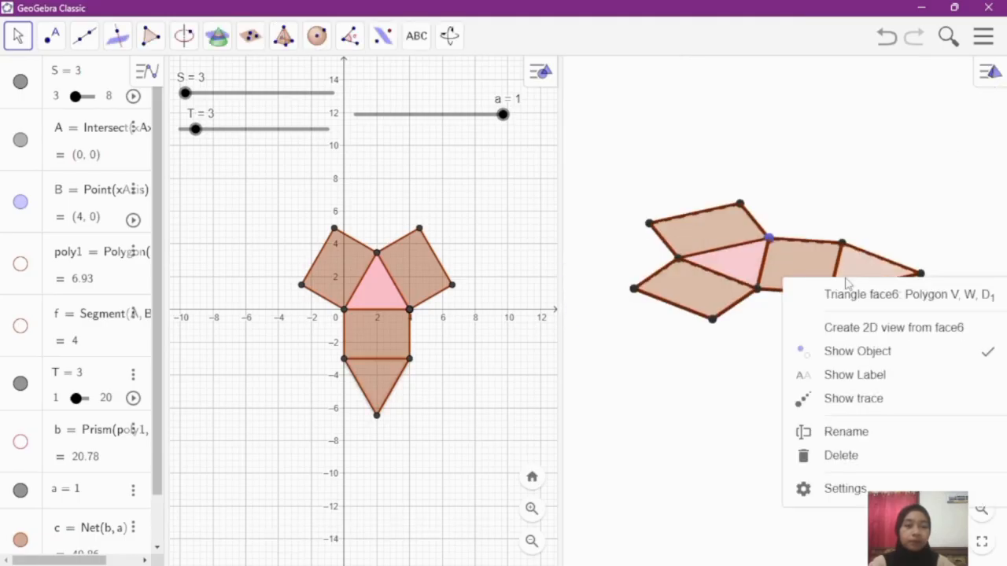
{"action": "left_click", "coordinate": [847, 489]}
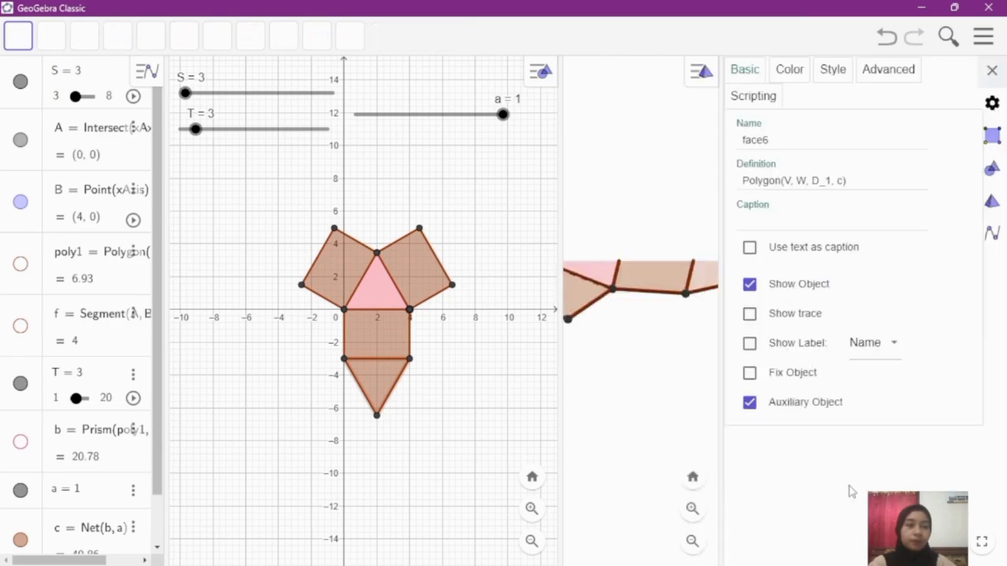
{"action": "left_click", "coordinate": [790, 70]}
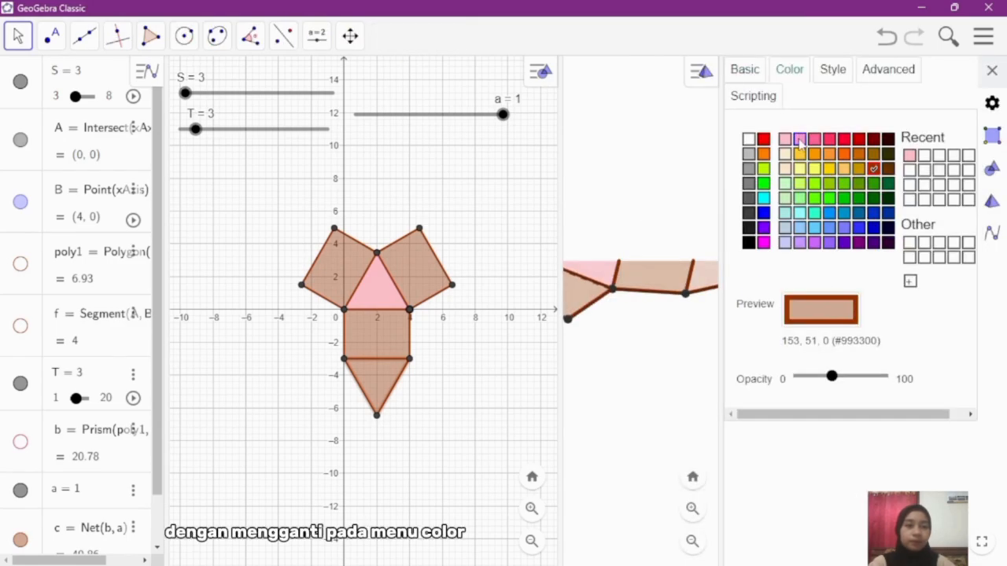
{"action": "left_click", "coordinate": [763, 173]}
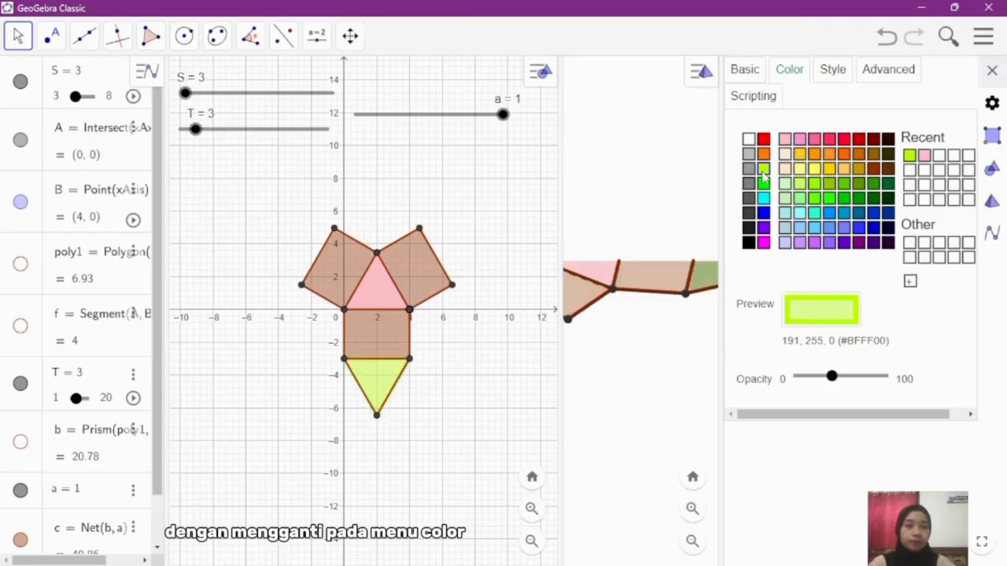
{"action": "left_click_drag", "start_coordinate": [832, 377], "coordinate": [926, 386]}
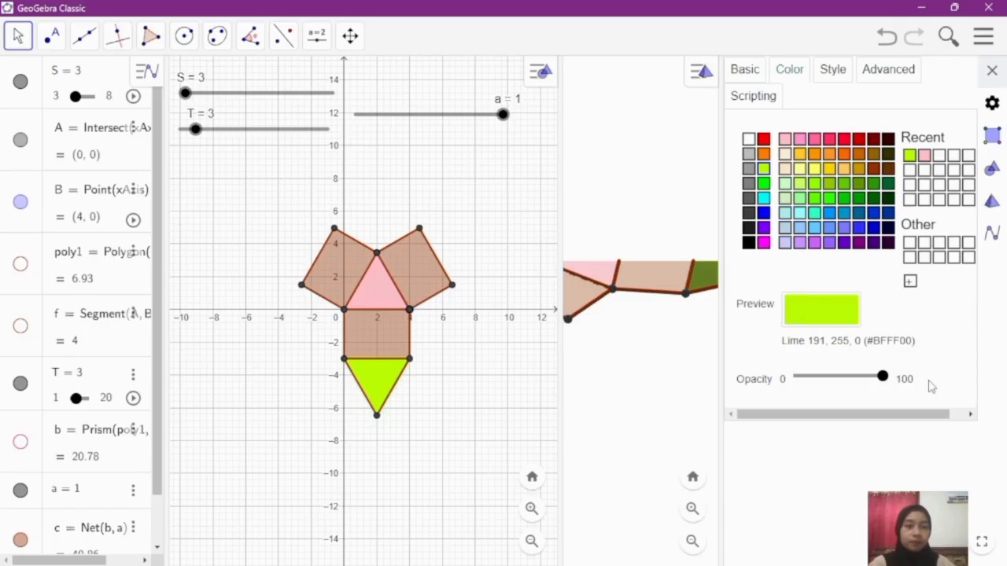
{"action": "left_click", "coordinate": [924, 155]}
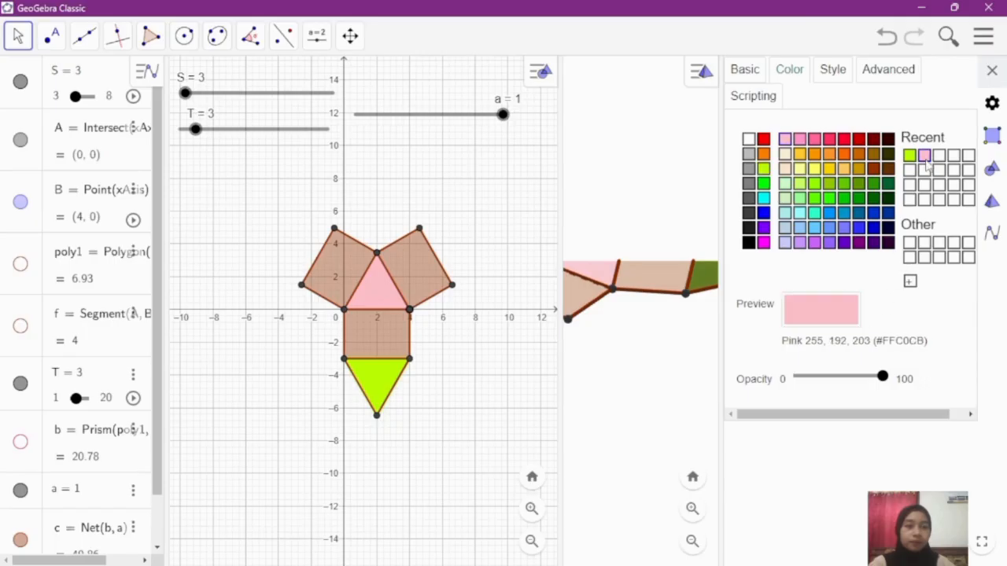
{"action": "left_click", "coordinate": [989, 71]}
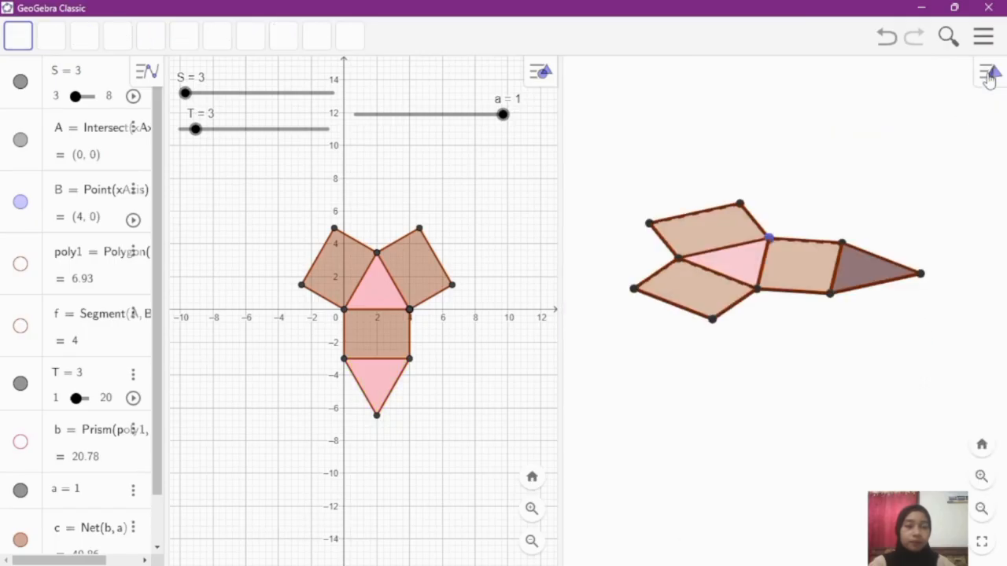
{"action": "left_click", "coordinate": [859, 355]}
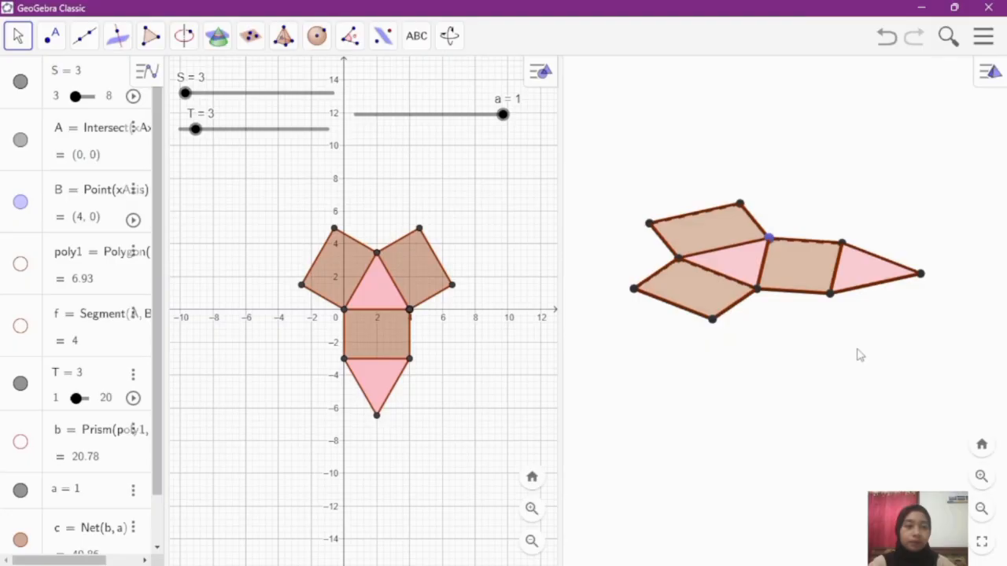
Step: Color the net's side rectangle attached to base edge BC lime (#BFFF00) with 100 opacity
{"action": "right_click", "coordinate": [733, 234]}
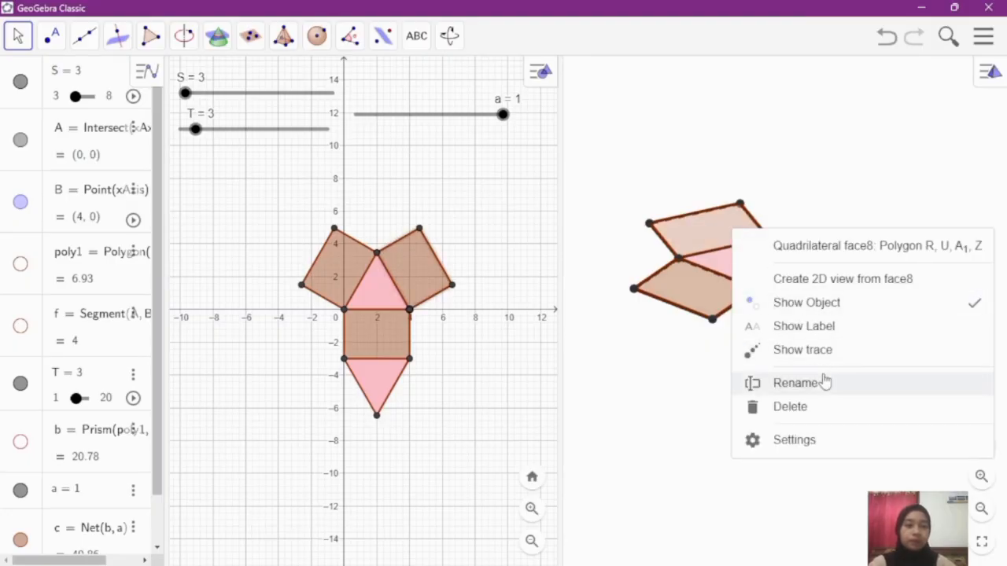
{"action": "left_click", "coordinate": [814, 439]}
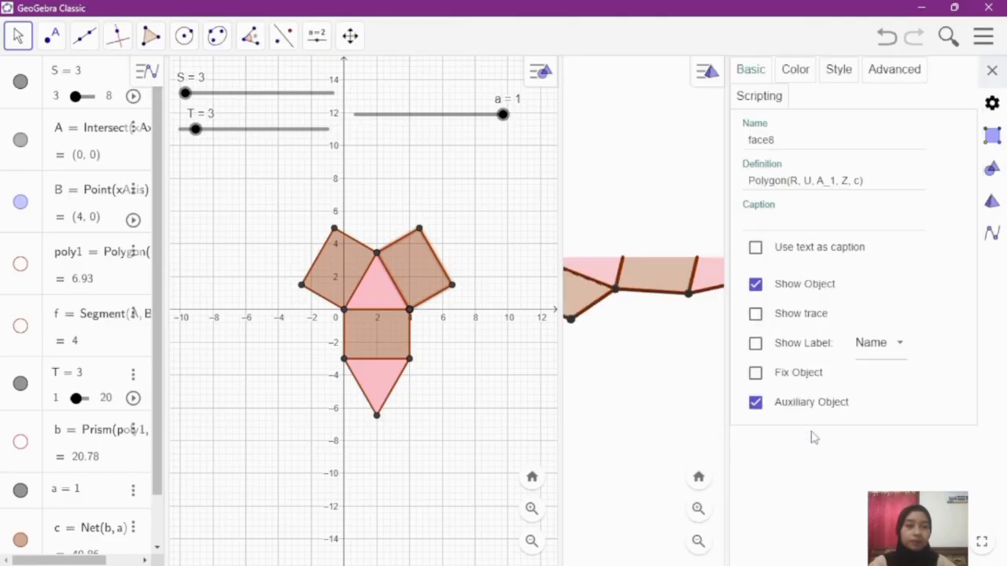
{"action": "left_click", "coordinate": [792, 79]}
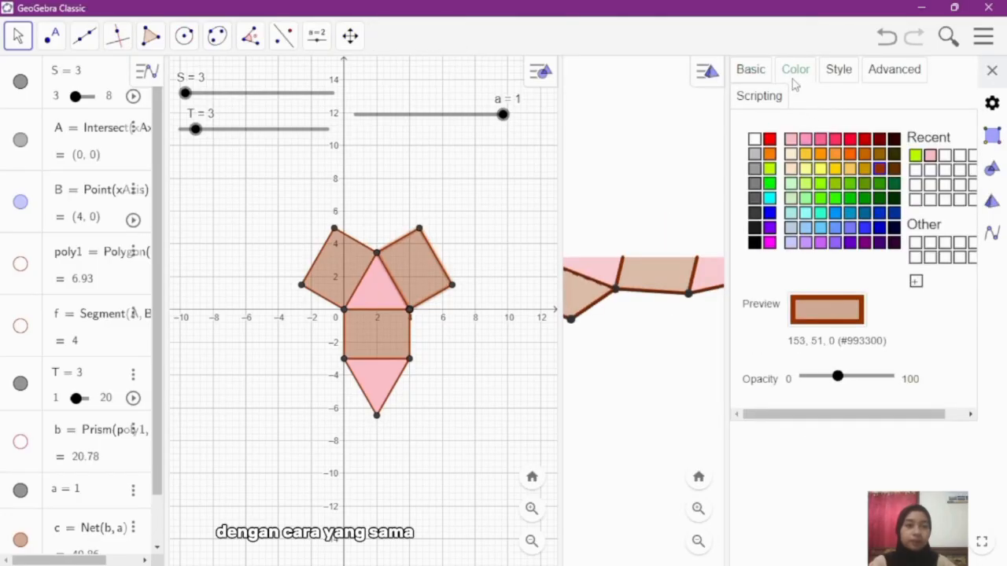
{"action": "left_click", "coordinate": [931, 156]}
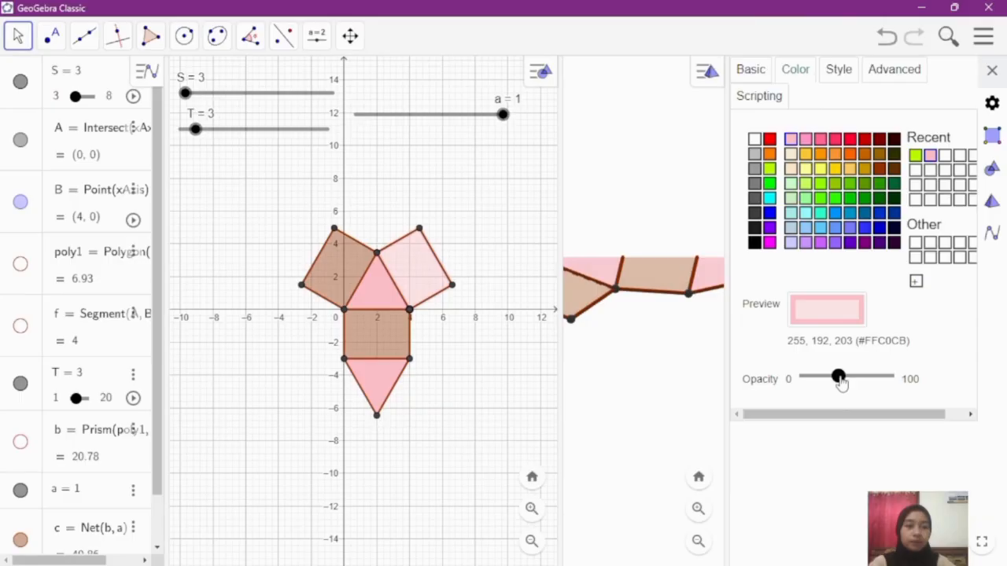
{"action": "left_click_drag", "start_coordinate": [838, 378], "coordinate": [904, 382]}
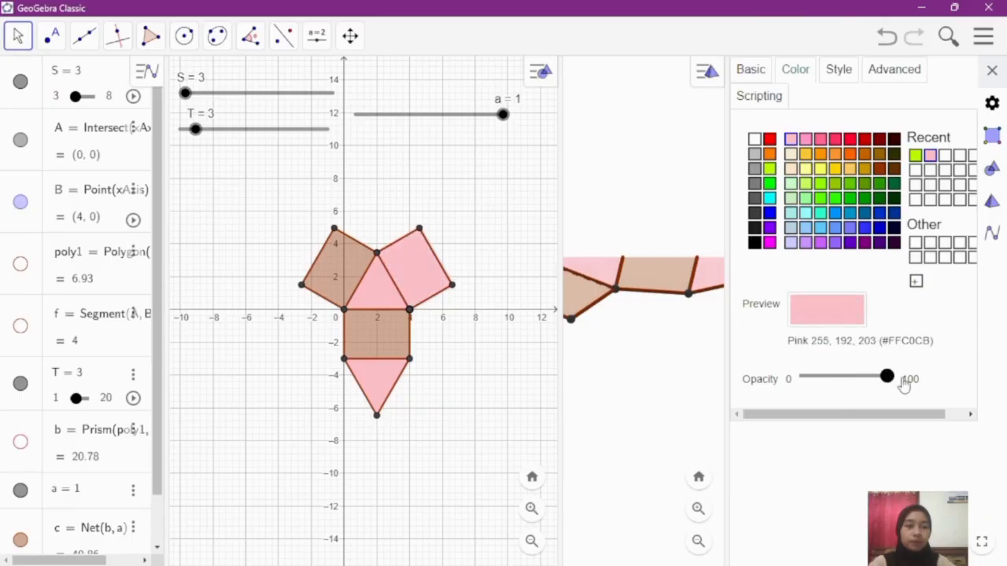
{"action": "left_click", "coordinate": [916, 156]}
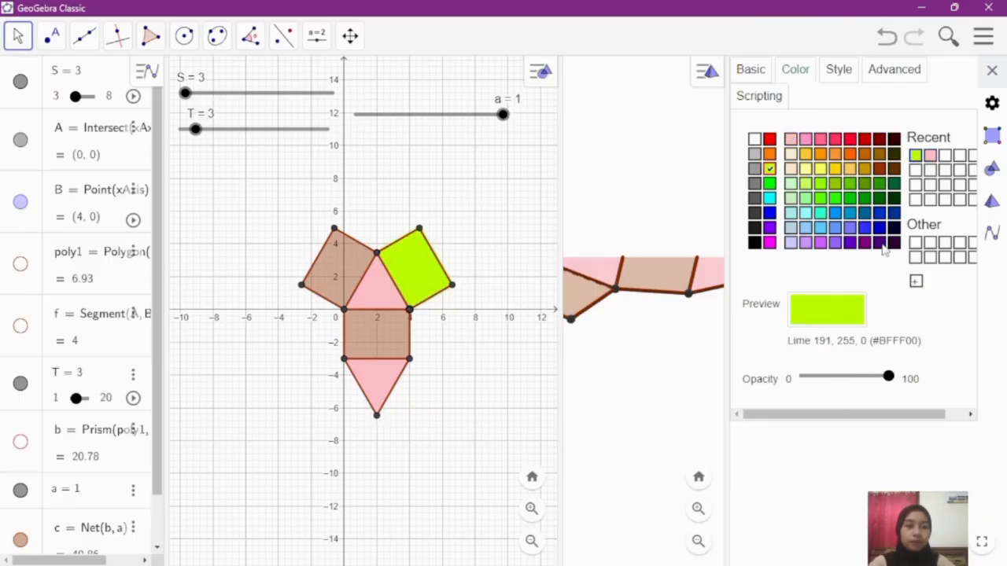
{"action": "left_click", "coordinate": [990, 71]}
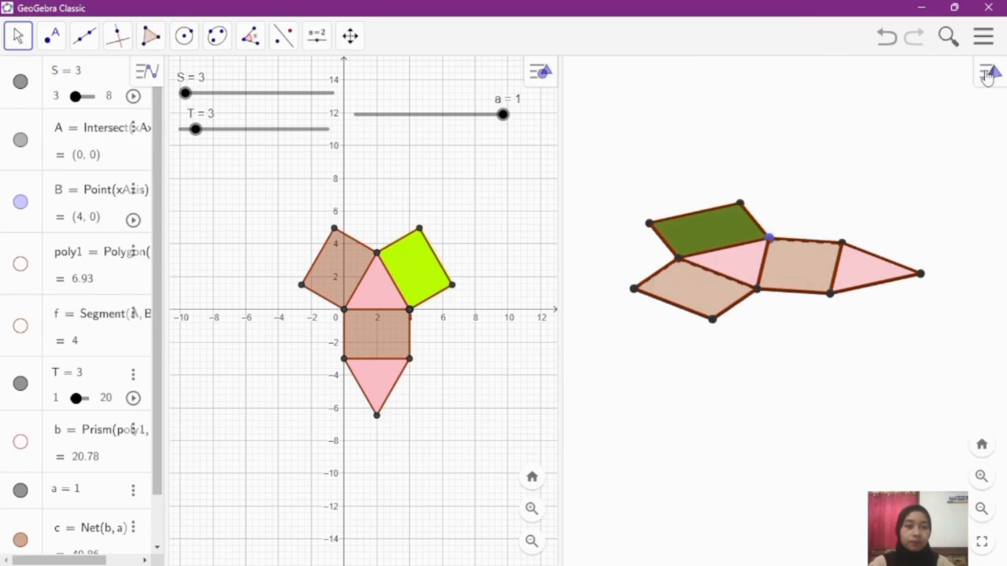
{"action": "left_click", "coordinate": [809, 378]}
Step: Color the net's side rectangle attached to base edge AC lime (#BFFF00) with 100 opacity
{"action": "right_click", "coordinate": [691, 287]}
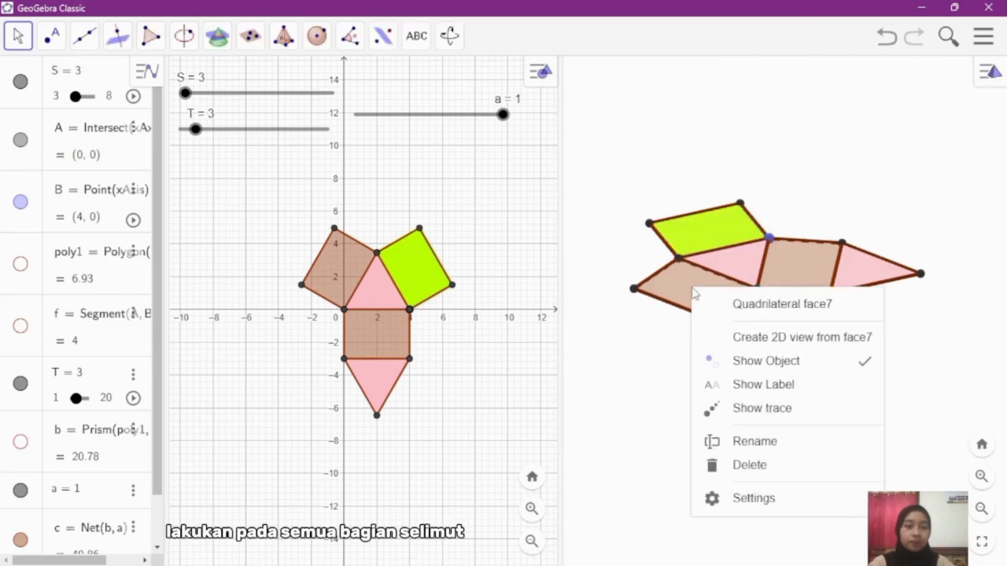
{"action": "left_click", "coordinate": [765, 507]}
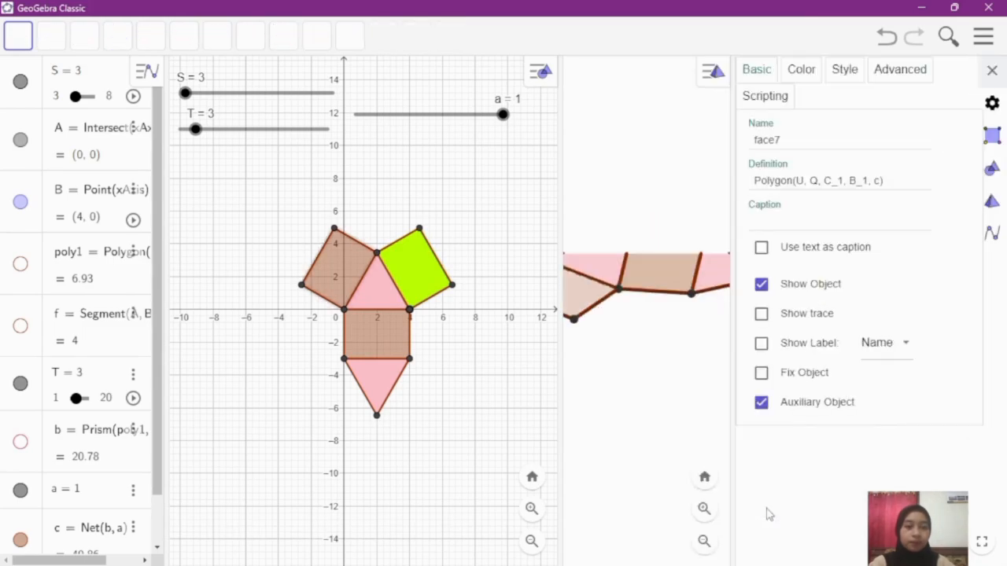
{"action": "left_click", "coordinate": [804, 76]}
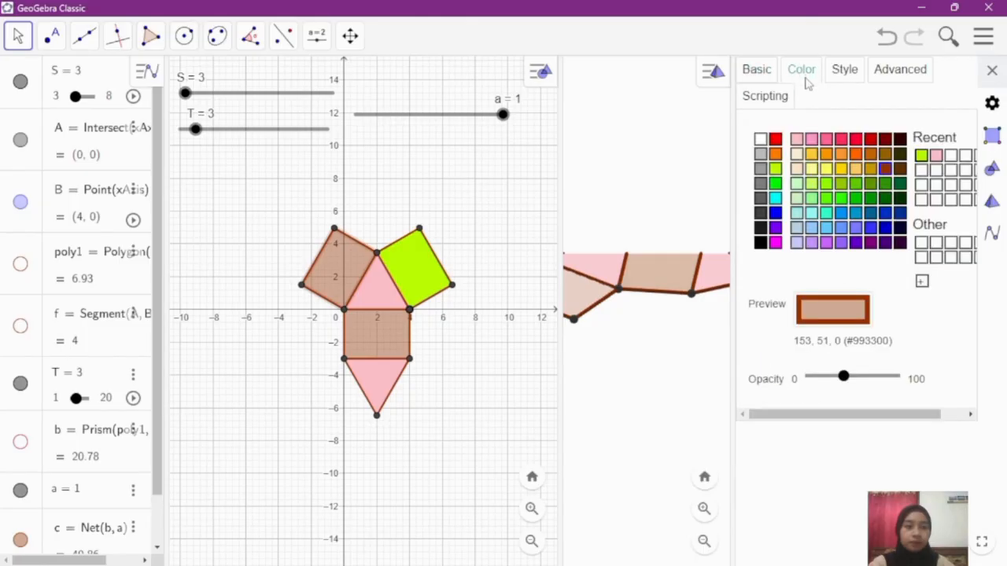
{"action": "left_click", "coordinate": [922, 156]}
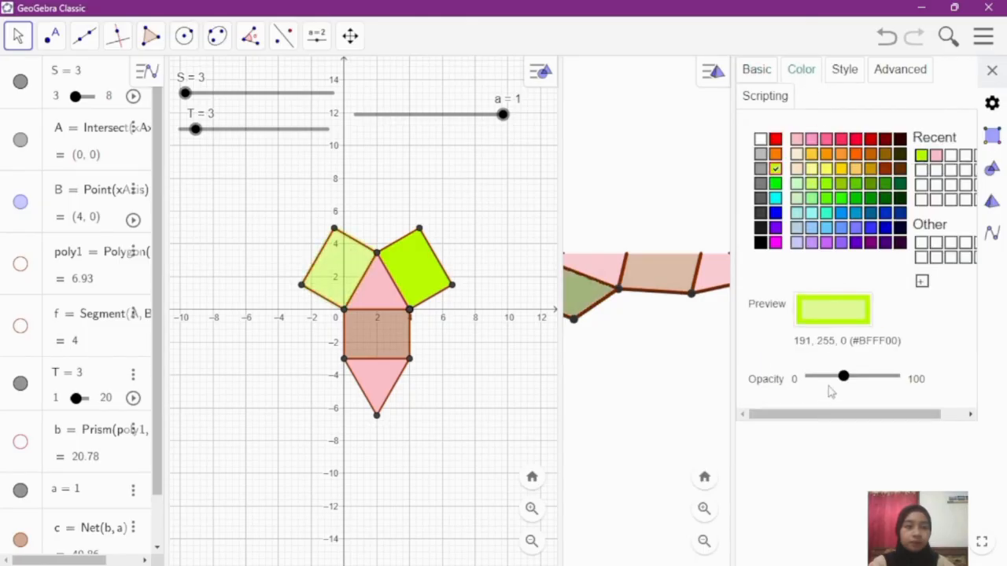
{"action": "left_click_drag", "start_coordinate": [844, 381], "coordinate": [917, 377]}
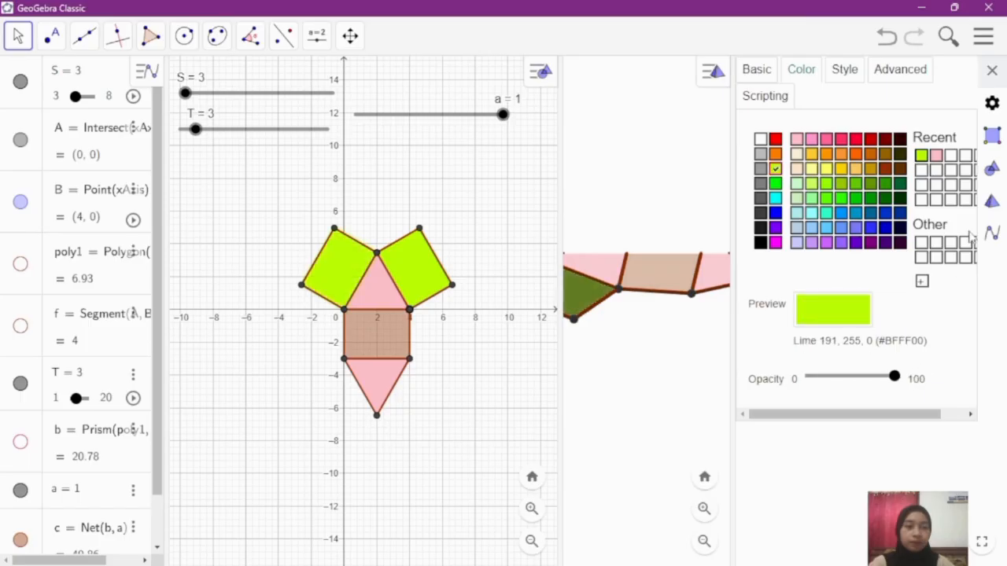
{"action": "left_click", "coordinate": [992, 70]}
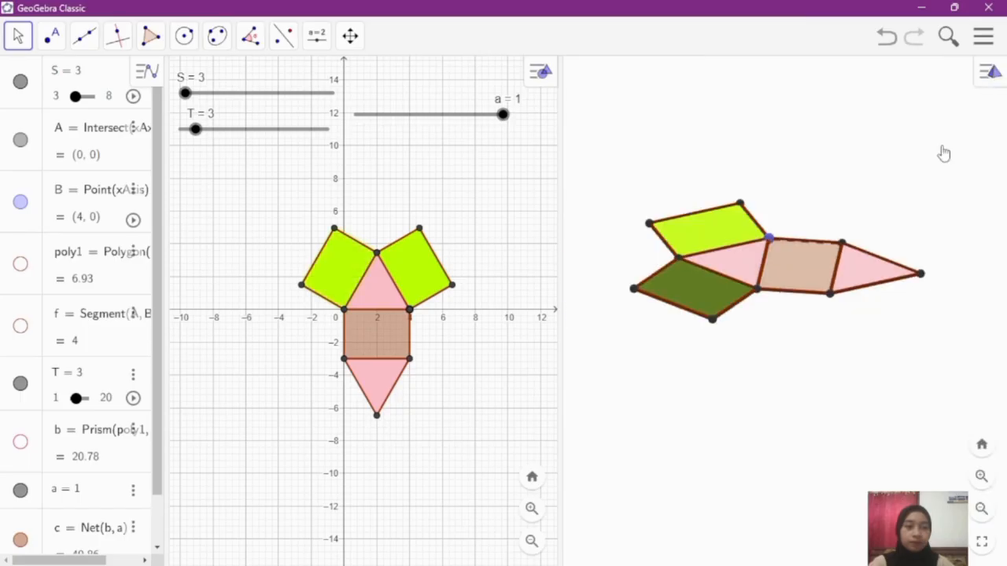
Step: Color the net's remaining side rectangle, between the two pink triangles, lime (#BFFF00) with 100 opacity
{"action": "left_click", "coordinate": [796, 258]}
{"action": "right_click", "coordinate": [797, 258]}
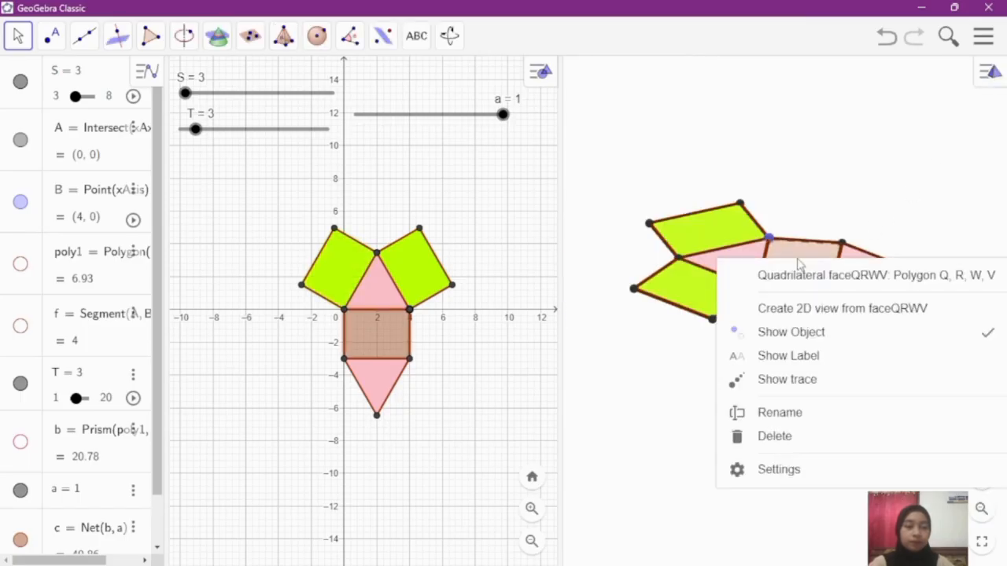
{"action": "left_click", "coordinate": [778, 470]}
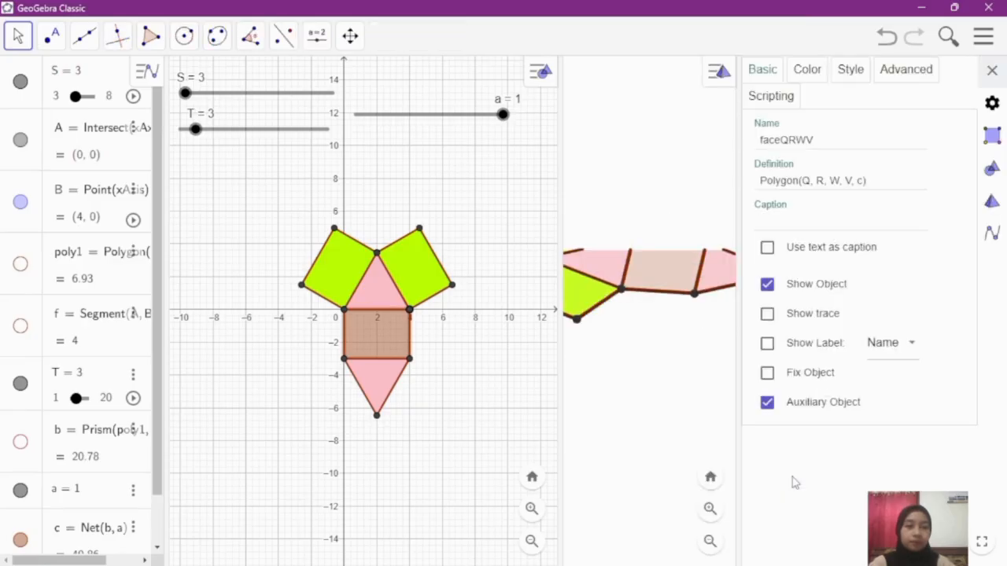
{"action": "left_click", "coordinate": [808, 70]}
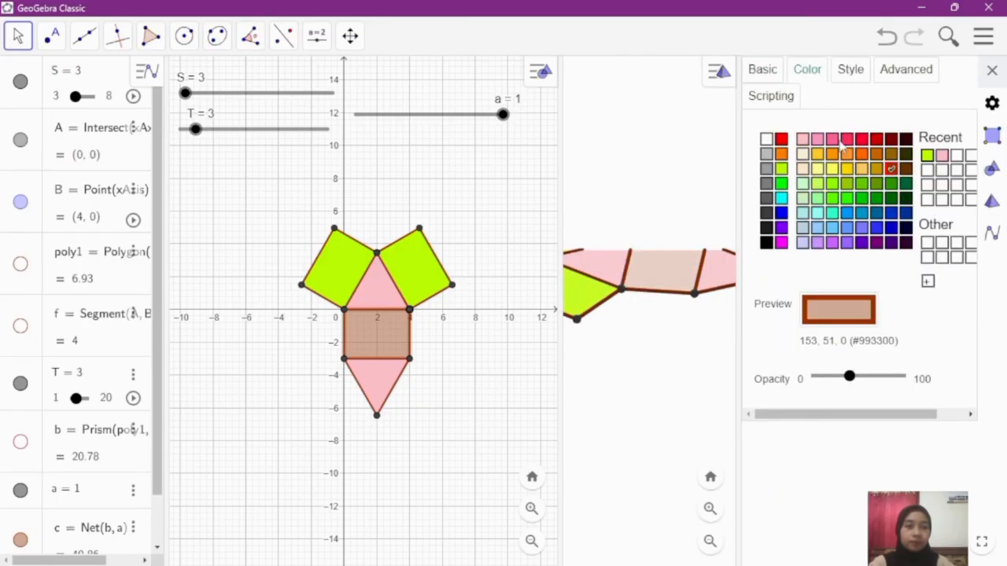
{"action": "left_click", "coordinate": [928, 155]}
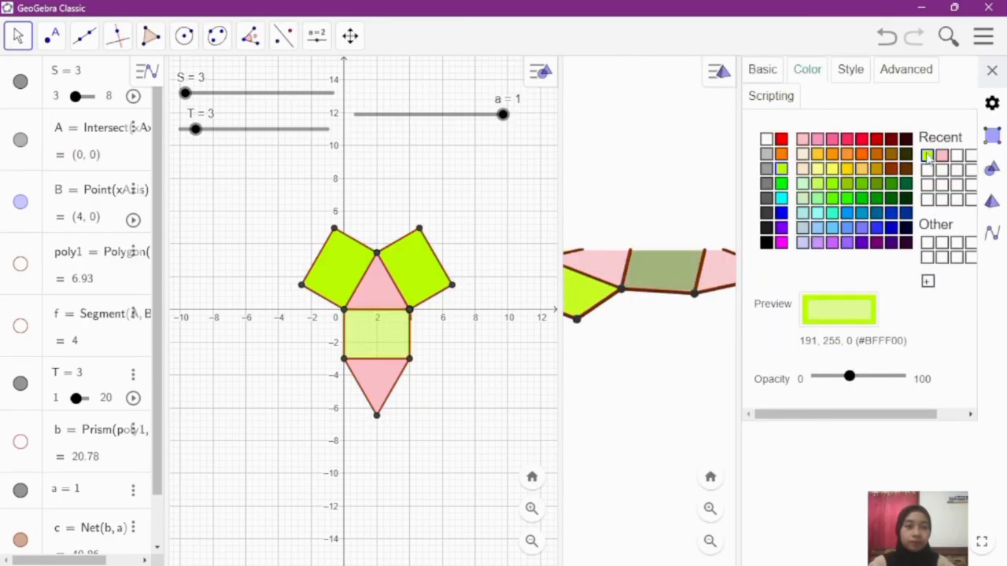
{"action": "left_click_drag", "start_coordinate": [854, 382], "coordinate": [932, 395]}
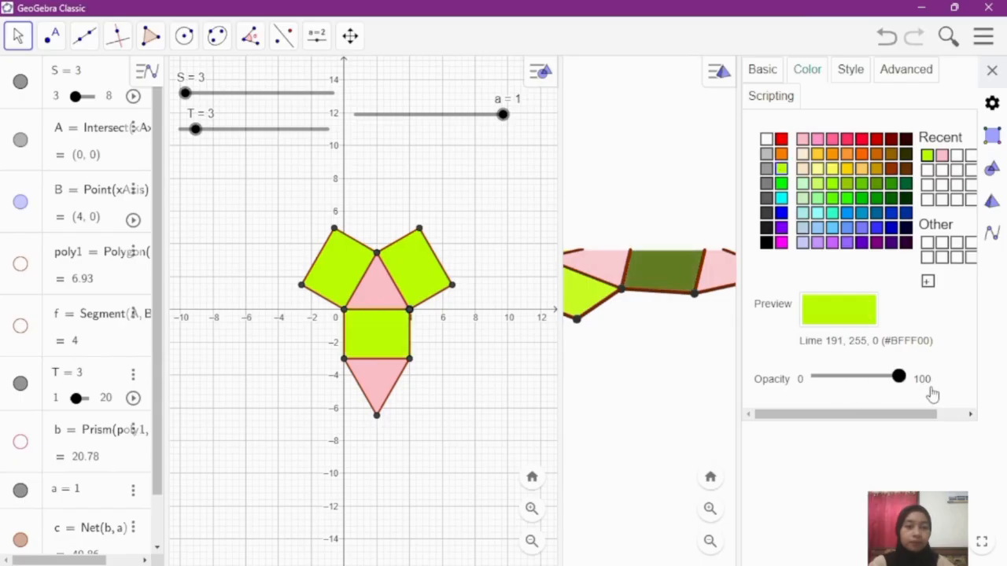
{"action": "left_click", "coordinate": [992, 70]}
{"action": "left_click", "coordinate": [870, 396]}
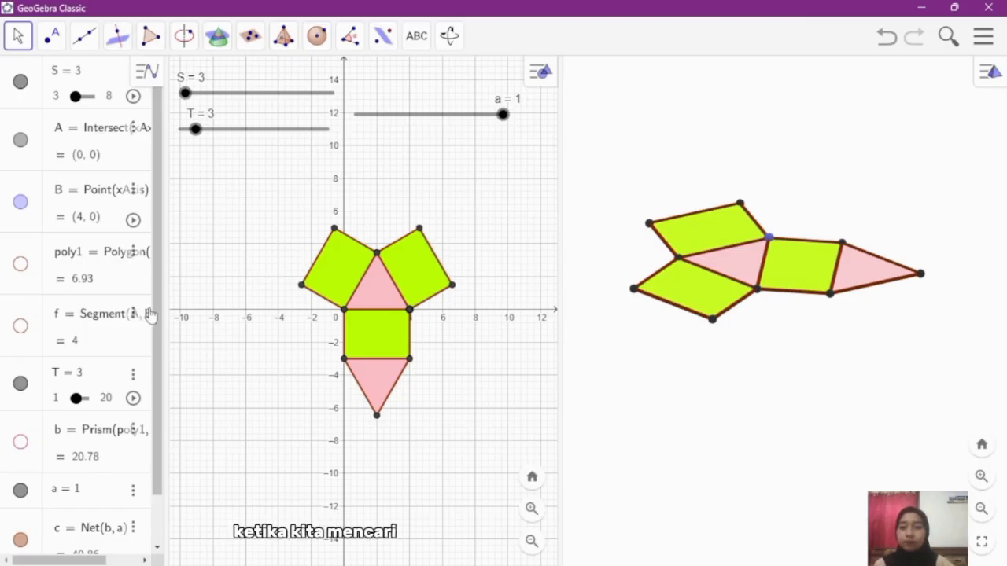
Step: Add area measurements to the net's three side rectangles and both triangles in the 3D view
{"action": "scroll", "coordinate": [160, 470], "scroll_direction": "down", "scroll_amount": 2}
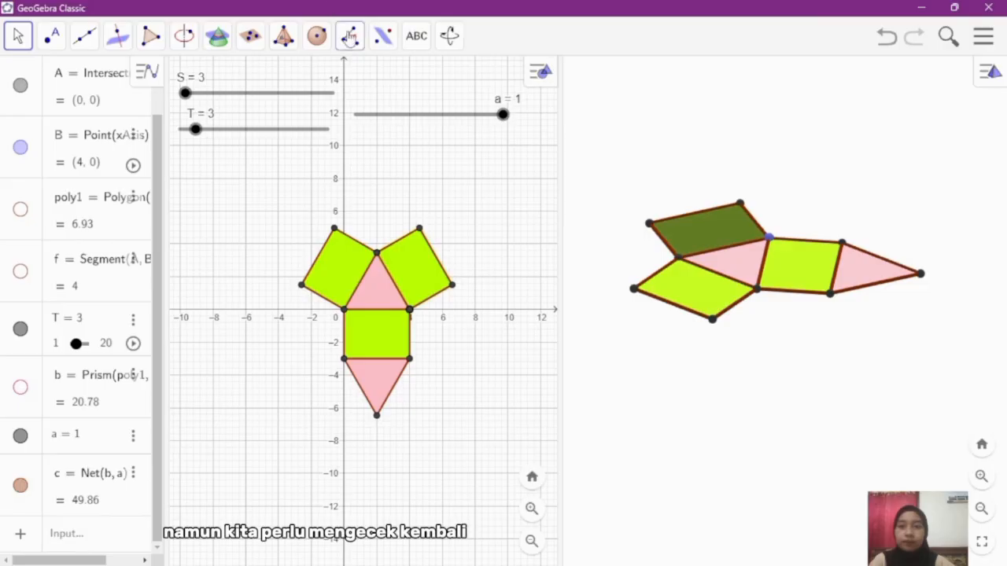
{"action": "left_click", "coordinate": [350, 36]}
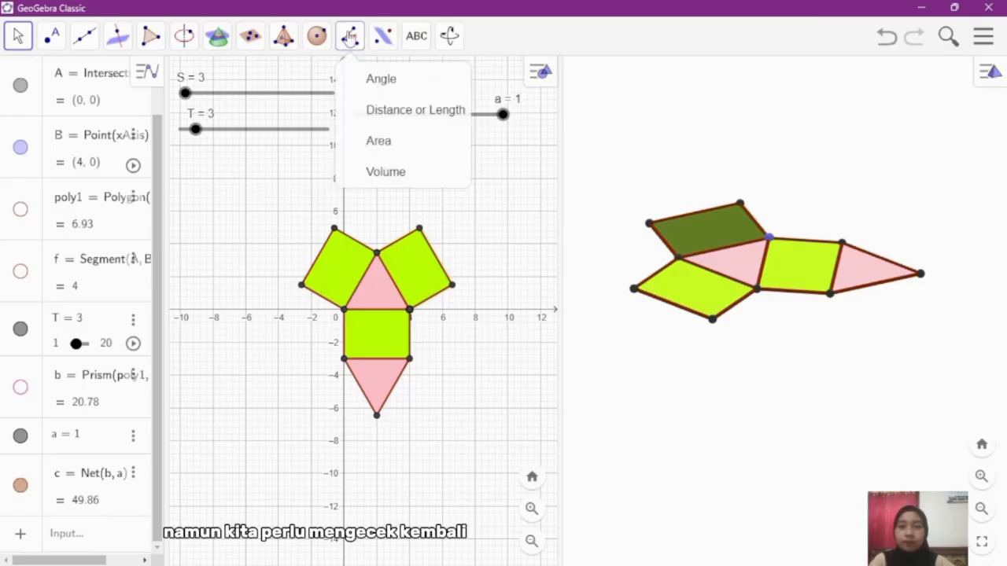
{"action": "left_click", "coordinate": [378, 141]}
{"action": "left_click", "coordinate": [379, 142]}
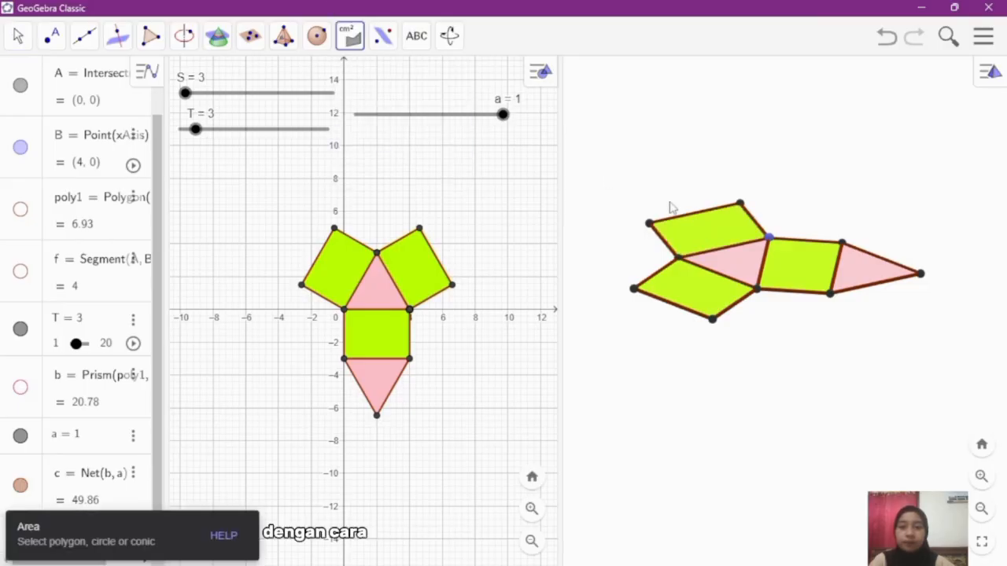
{"action": "left_click", "coordinate": [693, 234]}
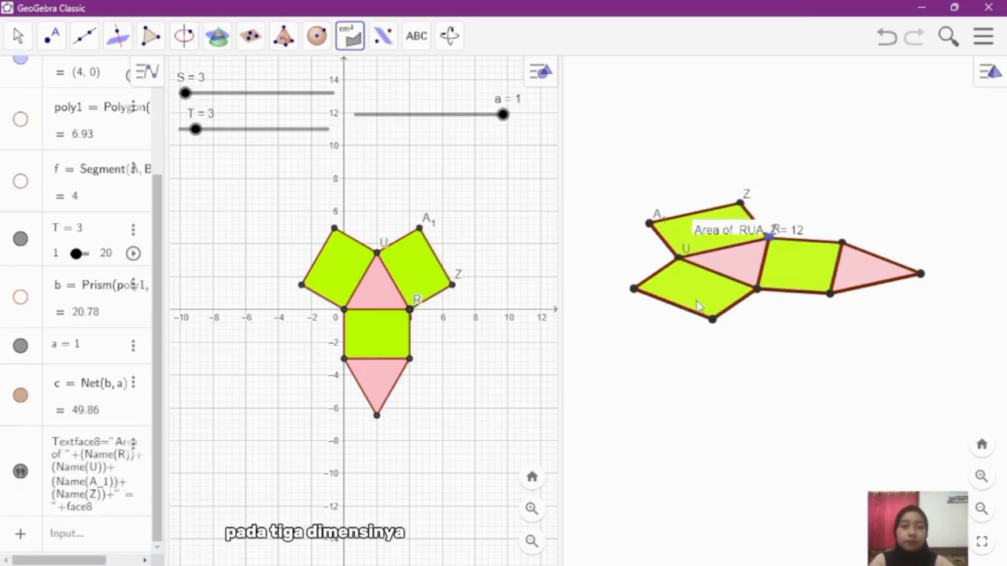
{"action": "left_click", "coordinate": [698, 307]}
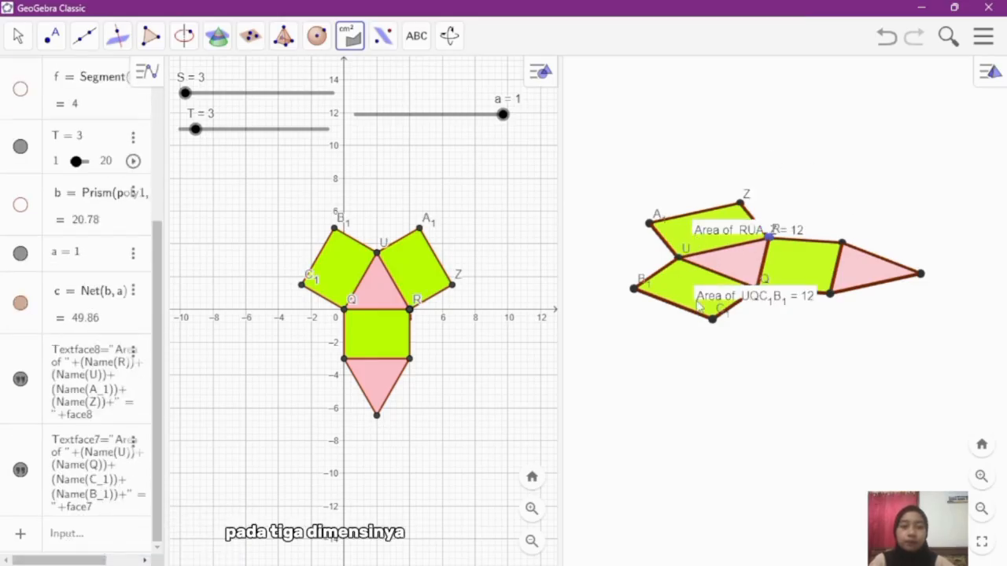
{"action": "left_click", "coordinate": [800, 261]}
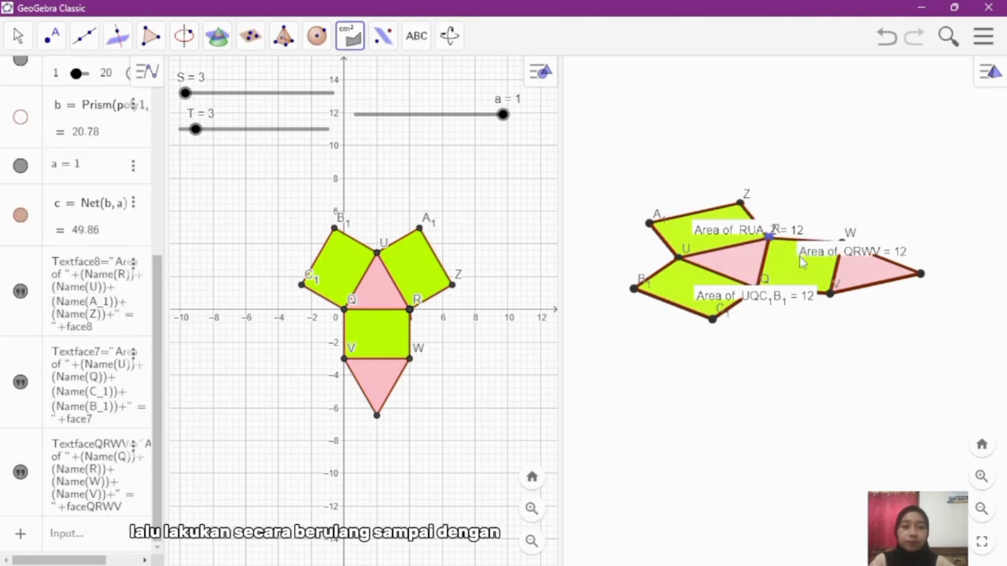
{"action": "left_click", "coordinate": [738, 269]}
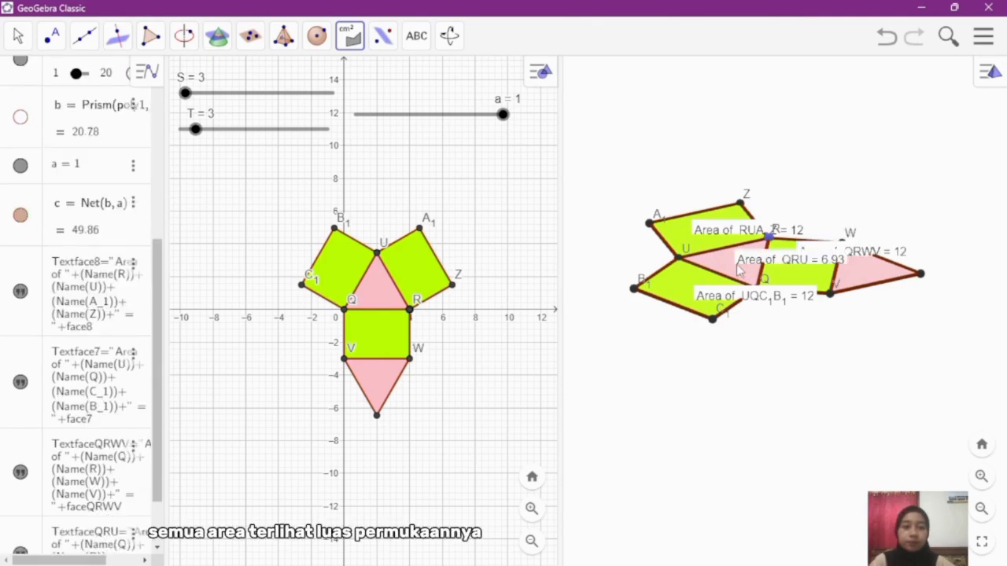
{"action": "left_click", "coordinate": [859, 285]}
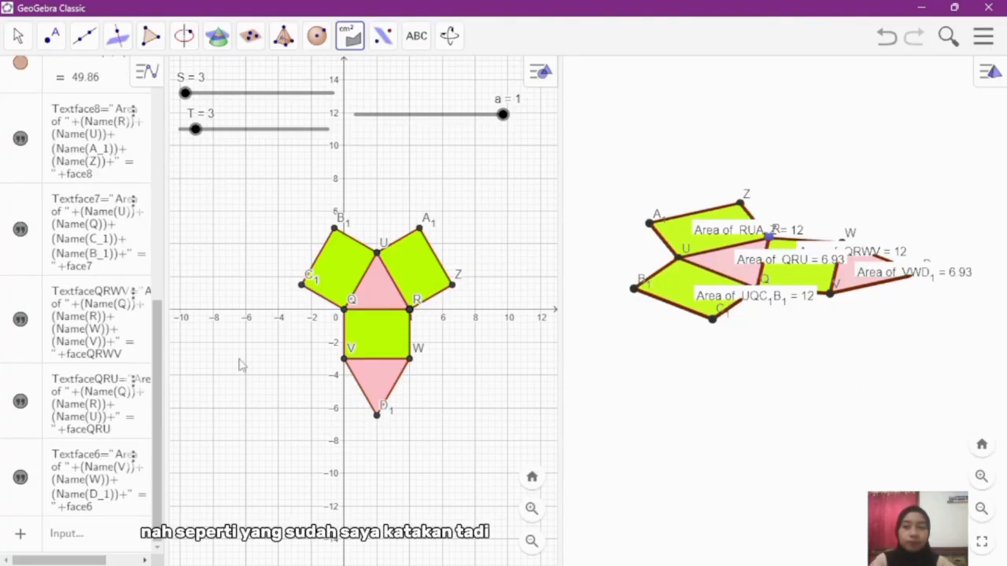
Step: Collapse the Algebra view and open an additional Graphics 2 view
{"action": "left_click_drag", "start_coordinate": [157, 379], "coordinate": [157, 251]}
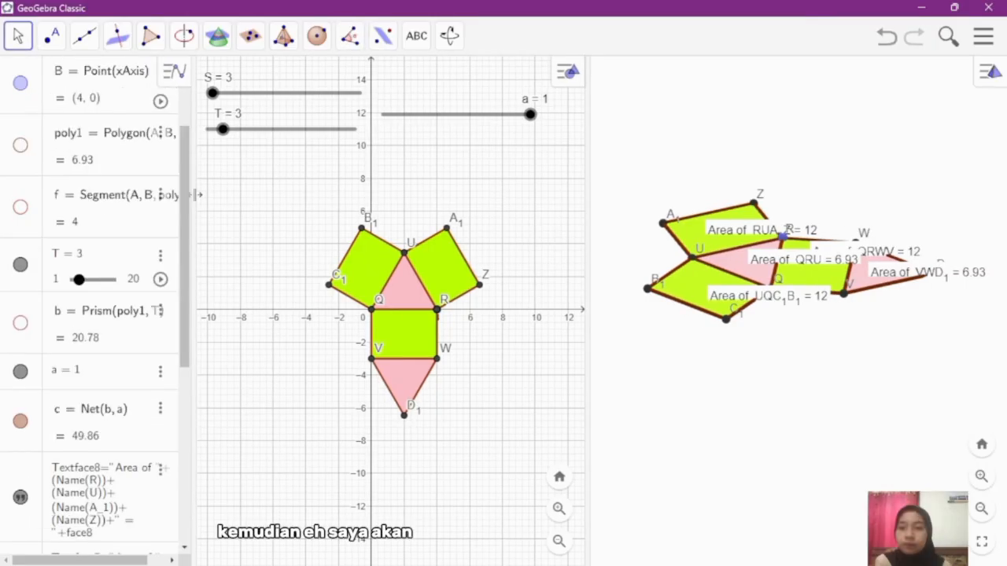
{"action": "left_click_drag", "start_coordinate": [45, 196], "coordinate": [4, 193]}
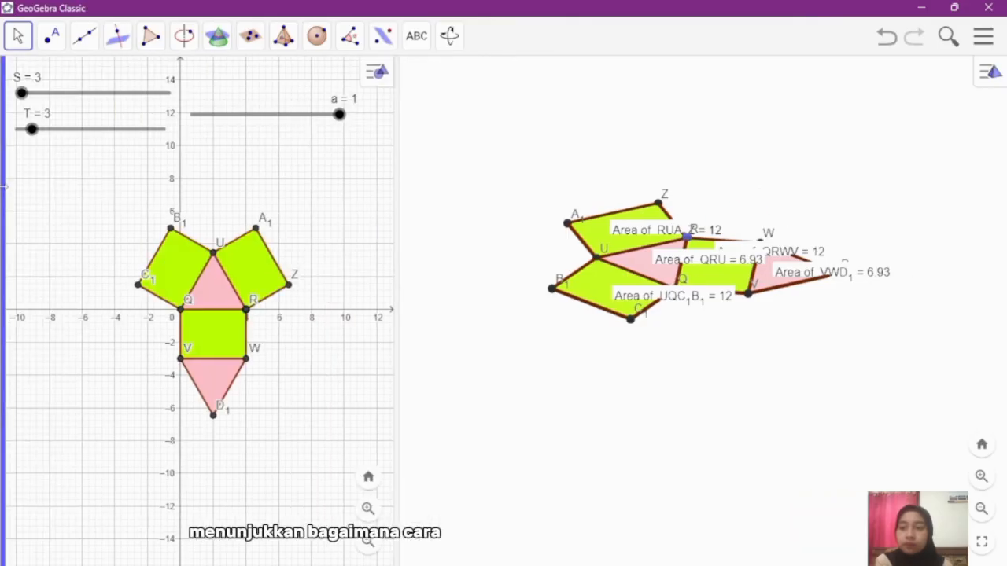
{"action": "left_click", "coordinate": [388, 79]}
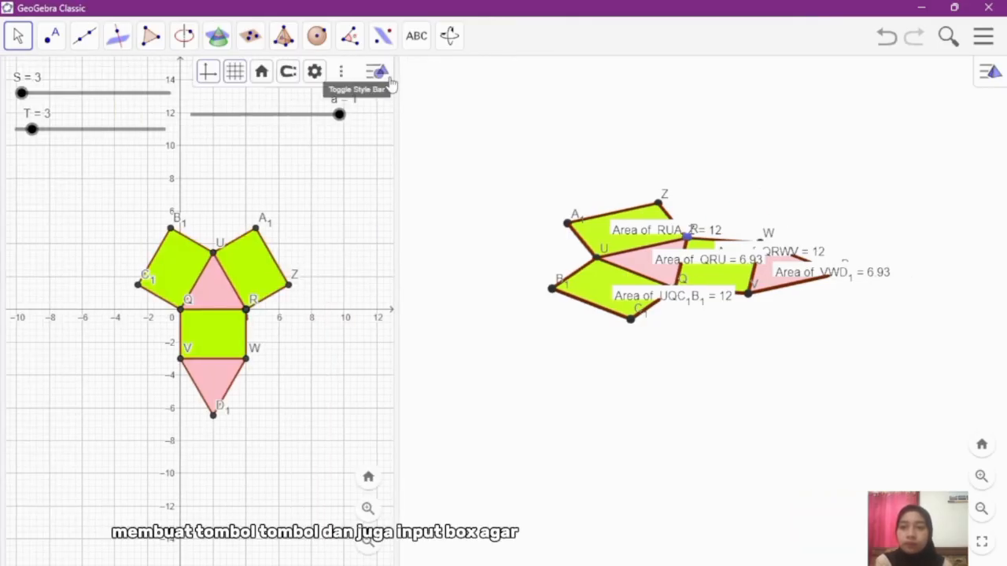
{"action": "left_click", "coordinate": [343, 75]}
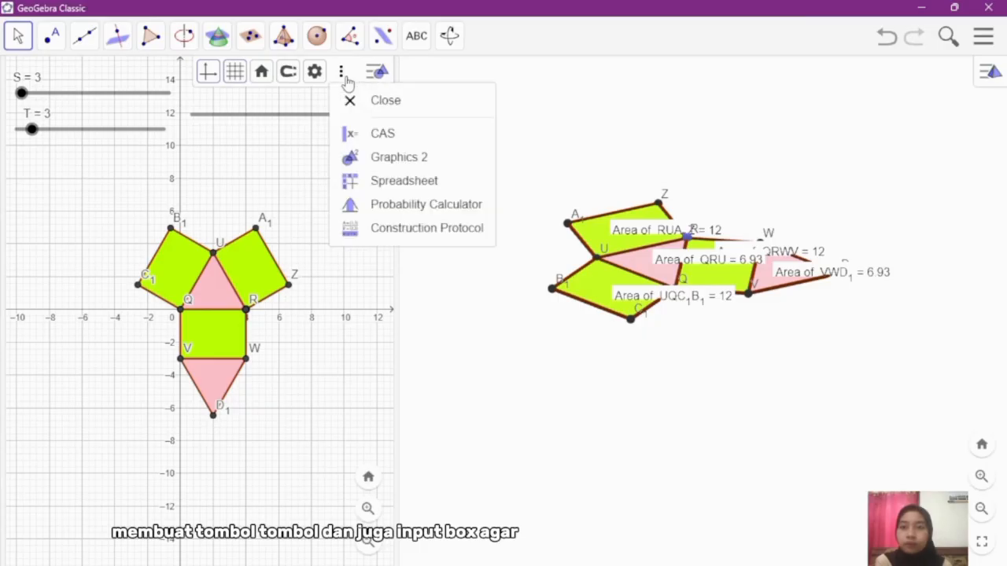
{"action": "left_click", "coordinate": [390, 158]}
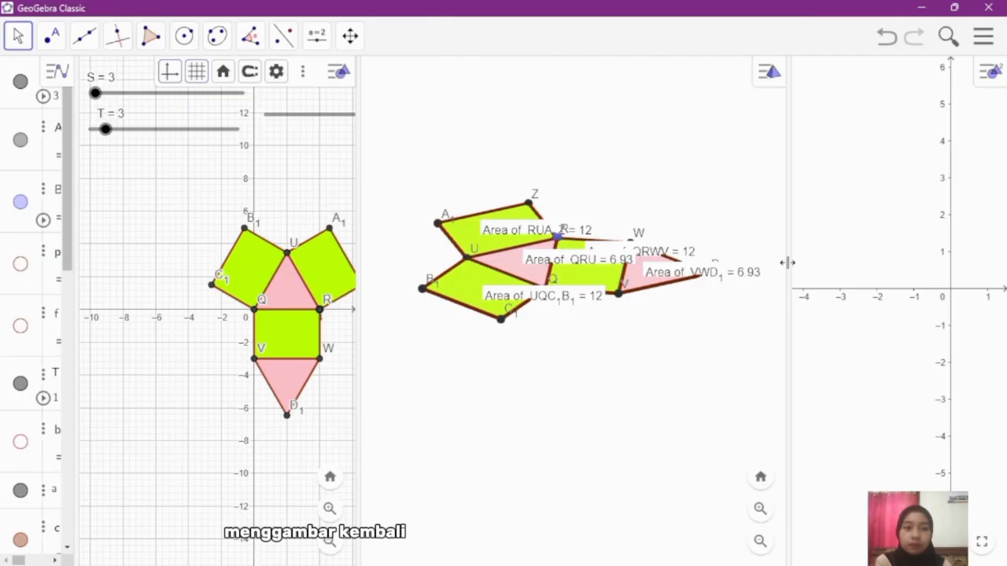
Step: Widen the Graphics 2 view and fit the whole net in the narrowed 3D view, seen more from above
{"action": "left_click_drag", "start_coordinate": [787, 263], "coordinate": [703, 250]}
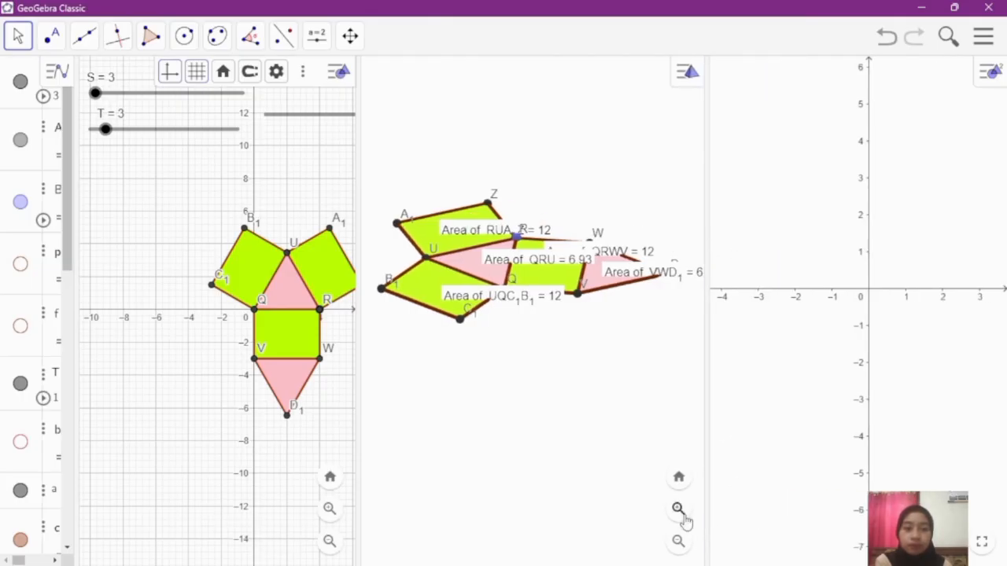
{"action": "left_click", "coordinate": [677, 542]}
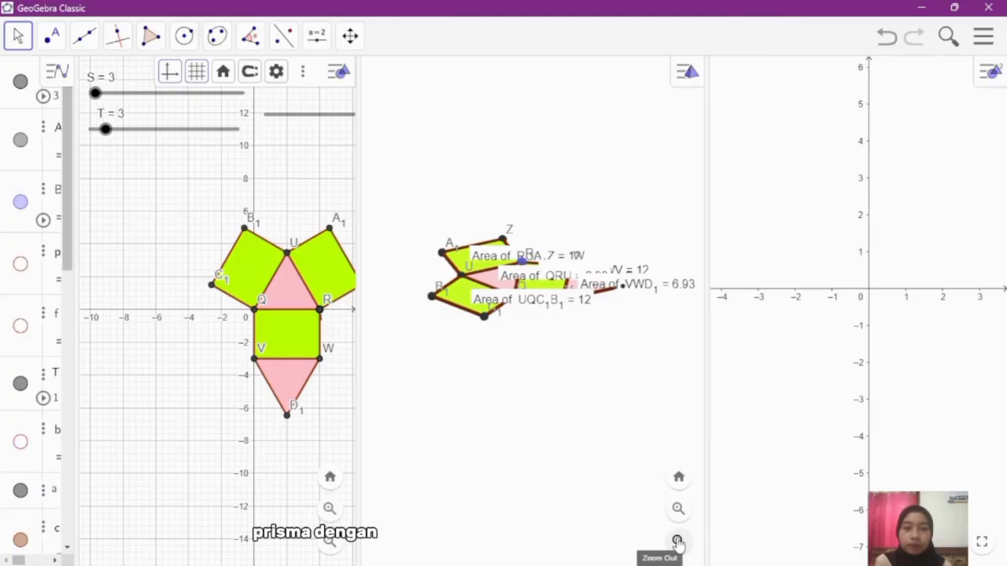
{"action": "left_click", "coordinate": [578, 402]}
{"action": "left_click_drag", "start_coordinate": [577, 402], "coordinate": [580, 425]}
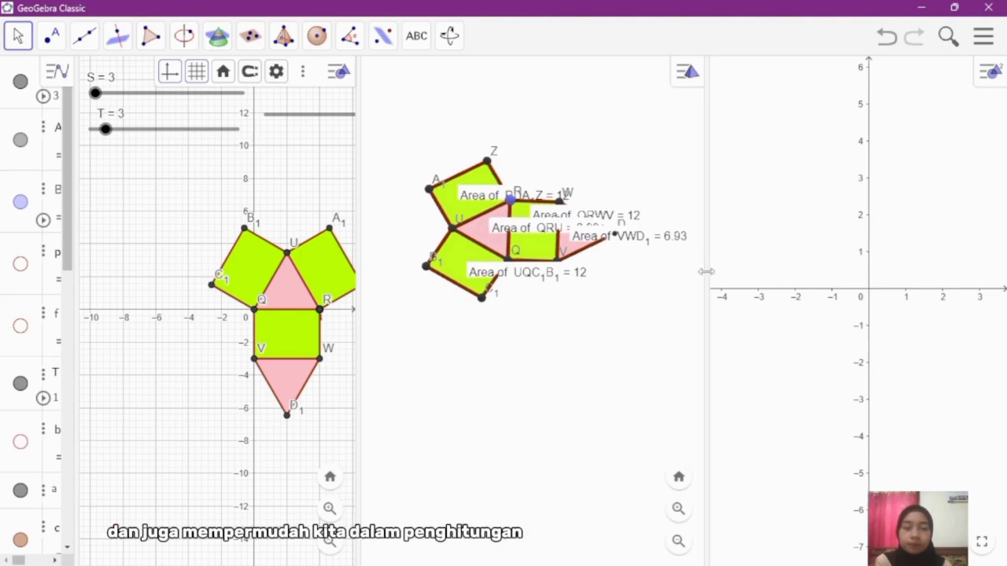
{"action": "left_click_drag", "start_coordinate": [706, 271], "coordinate": [678, 271]}
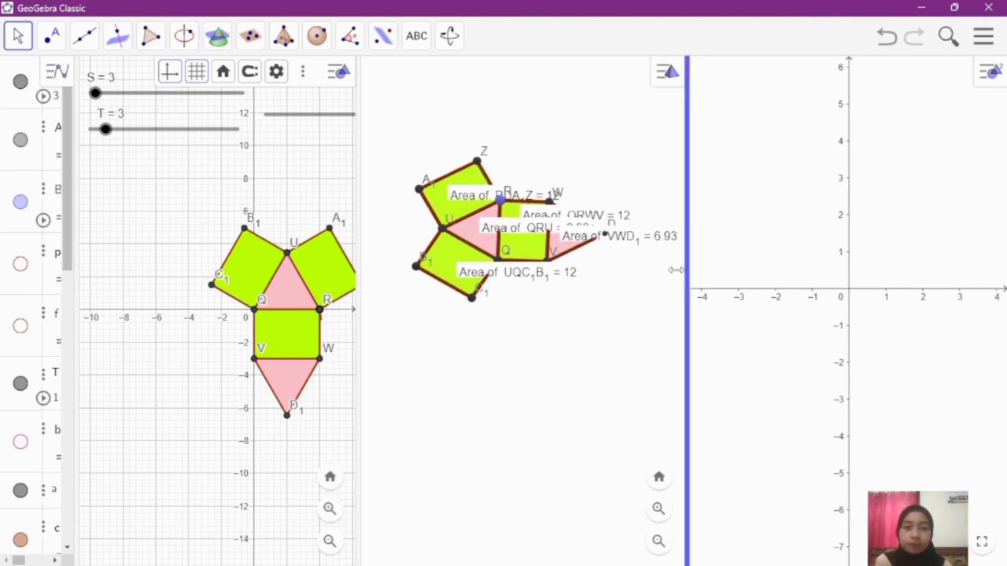
Step: Hide the coordinate axes in the Graphics 2 view
{"action": "left_click", "coordinate": [798, 303]}
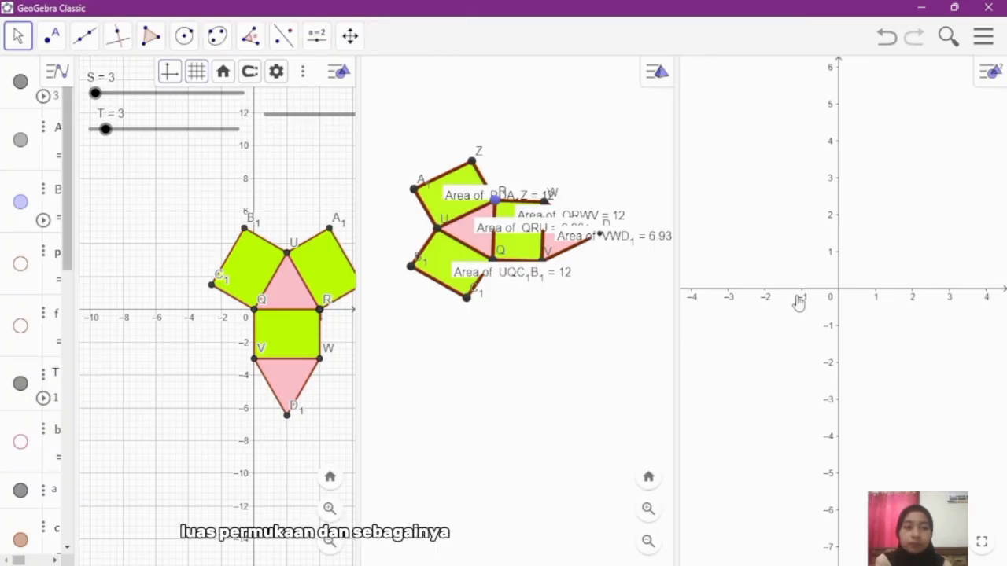
{"action": "right_click", "coordinate": [798, 302]}
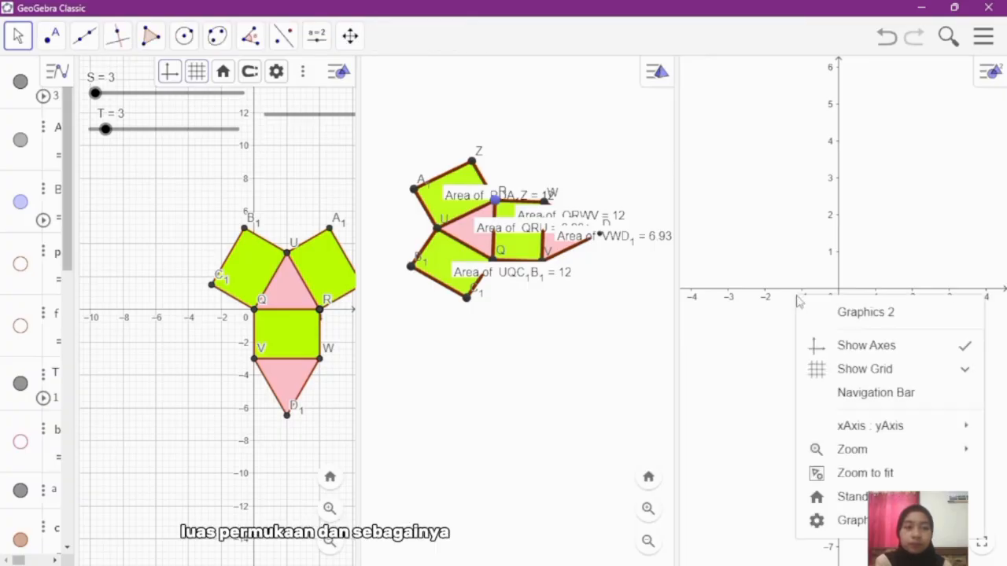
{"action": "left_click", "coordinate": [833, 346]}
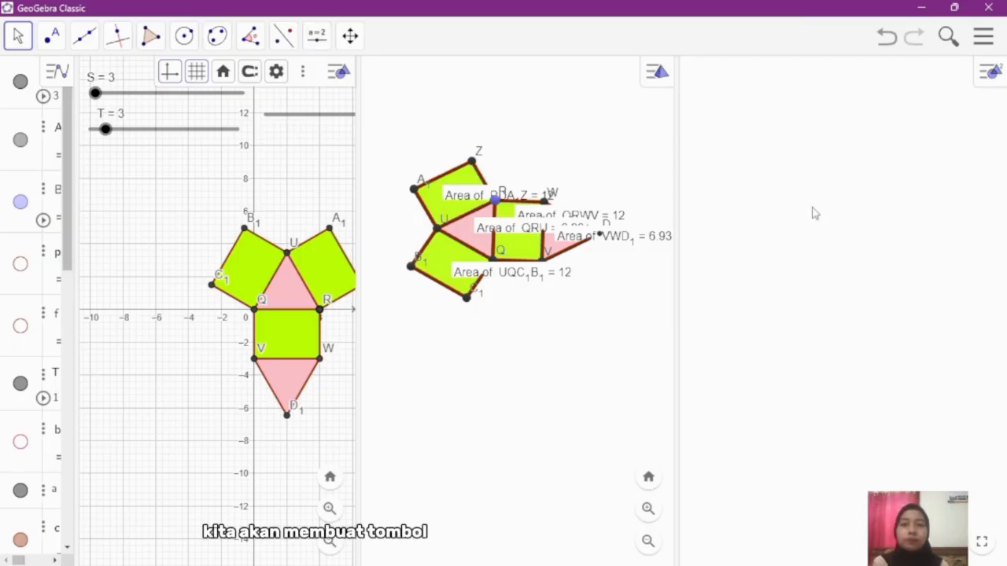
Step: Start a new button near the top of the Graphics 2 view and give it the caption PLAY
{"action": "left_click", "coordinate": [319, 39]}
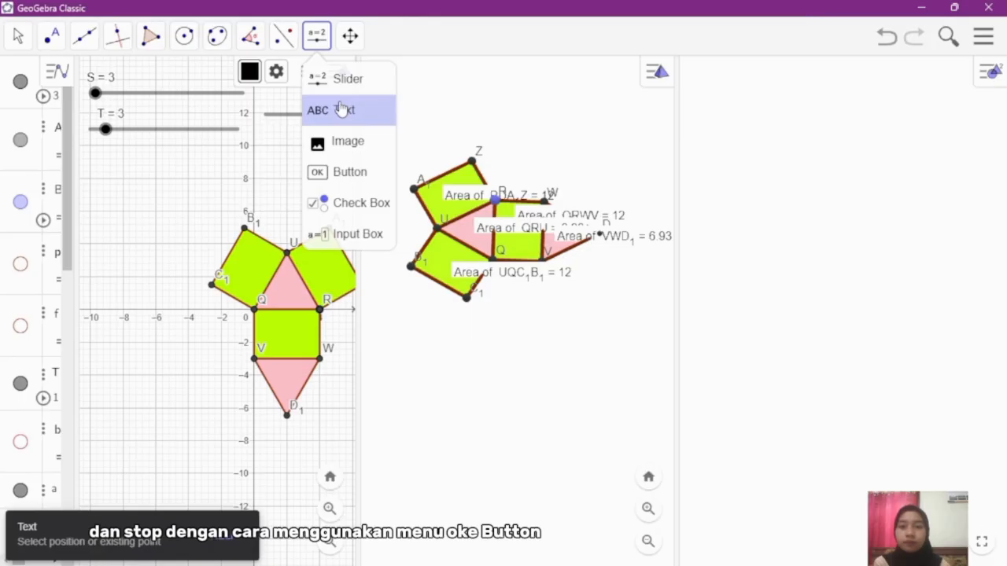
{"action": "left_click", "coordinate": [336, 175]}
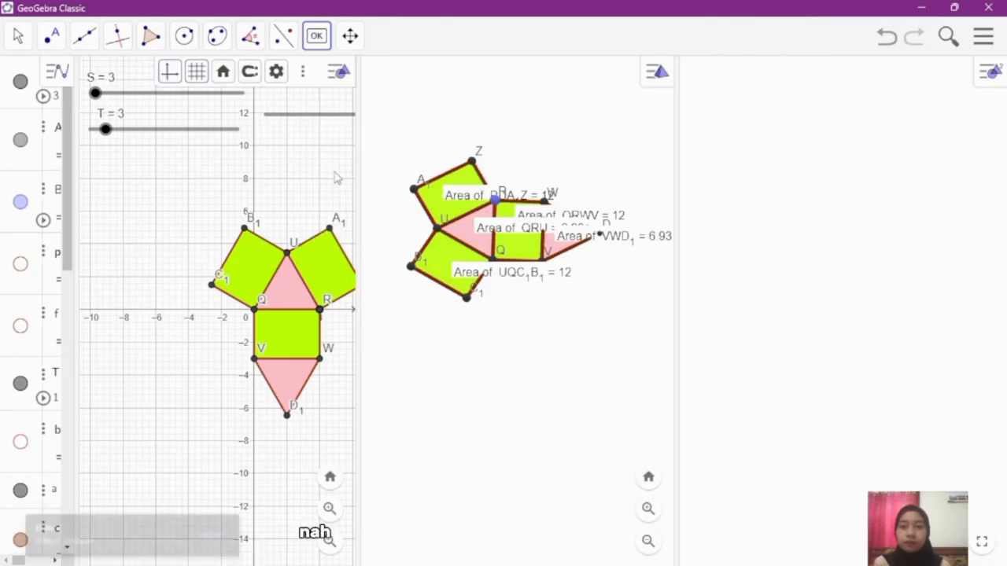
{"action": "left_click", "coordinate": [727, 98]}
{"action": "left_click", "coordinate": [497, 208]}
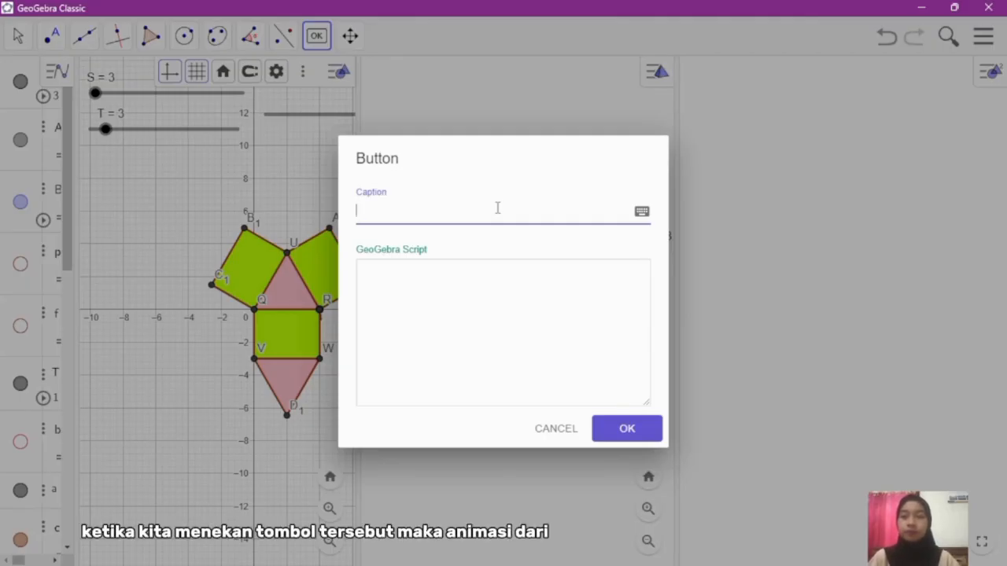
{"action": "type", "text": "PL"}
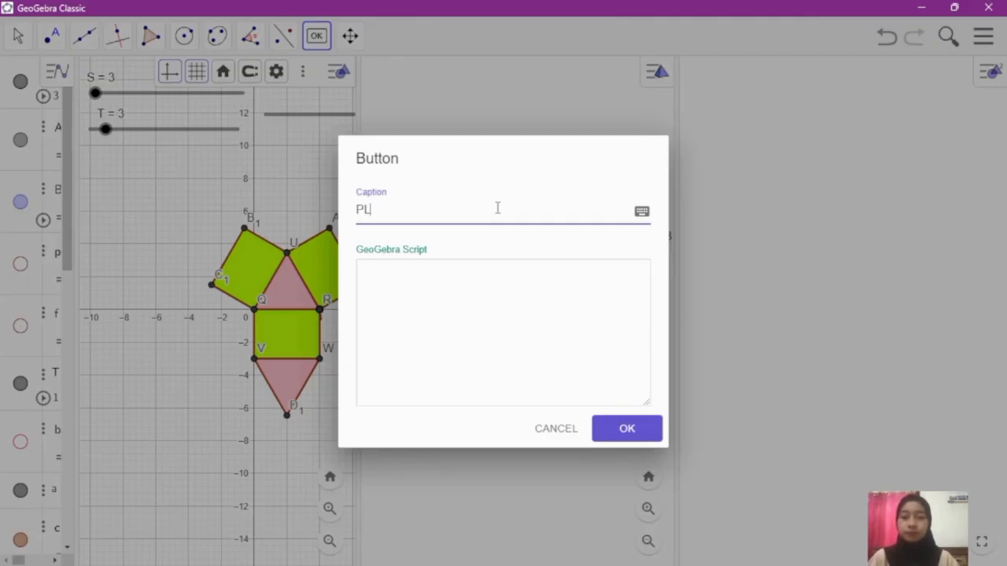
{"action": "type", "text": "AY"}
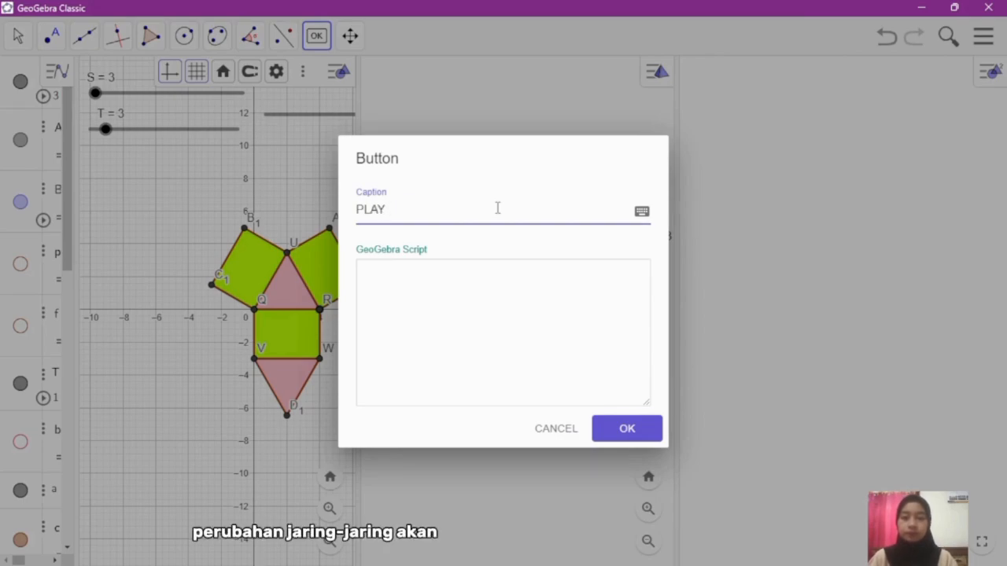
Step: Enter StartAnimation[a, True] as the PLAY button's GeoGebra script
{"action": "left_click", "coordinate": [473, 282]}
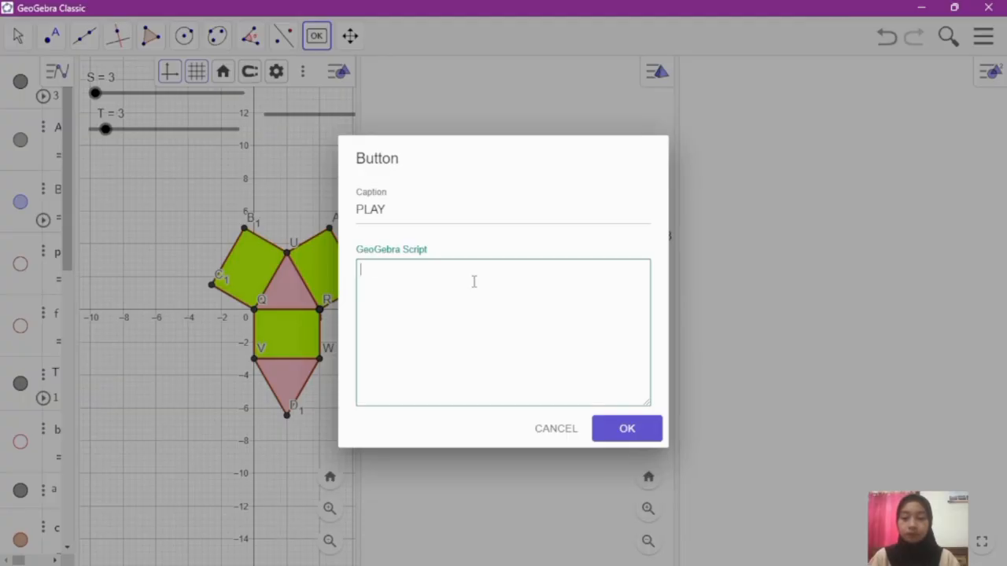
{"action": "type", "text": "Start"}
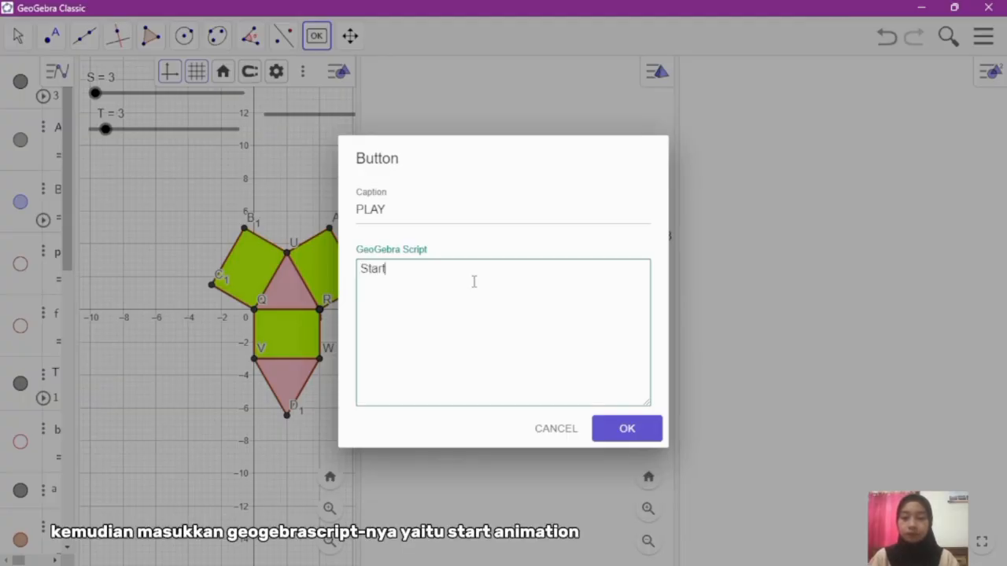
{"action": "type", "text": "Animation"}
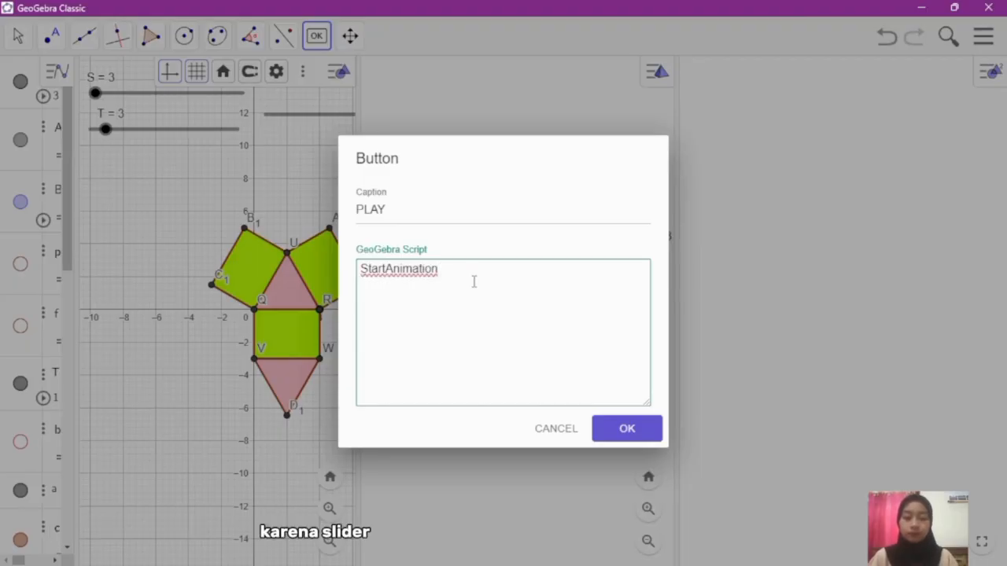
{"action": "left_click", "coordinate": [478, 221]}
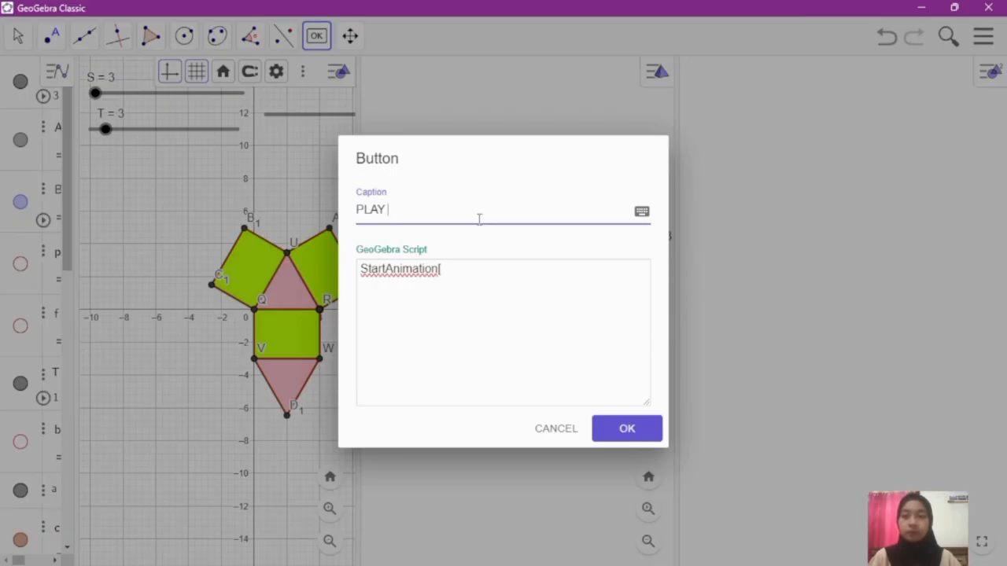
{"action": "left_click", "coordinate": [446, 265]}
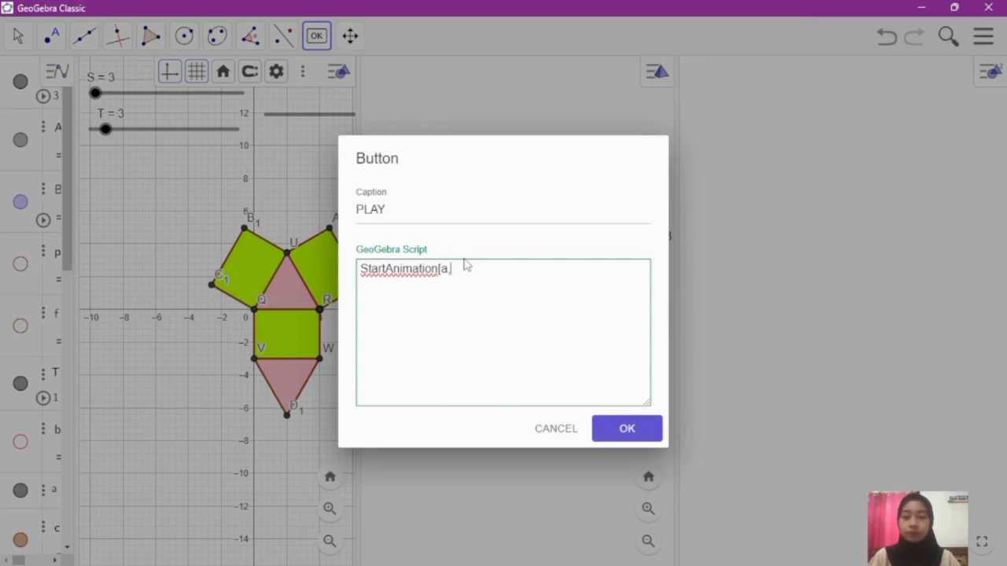
{"action": "type", "text": "a, True]"}
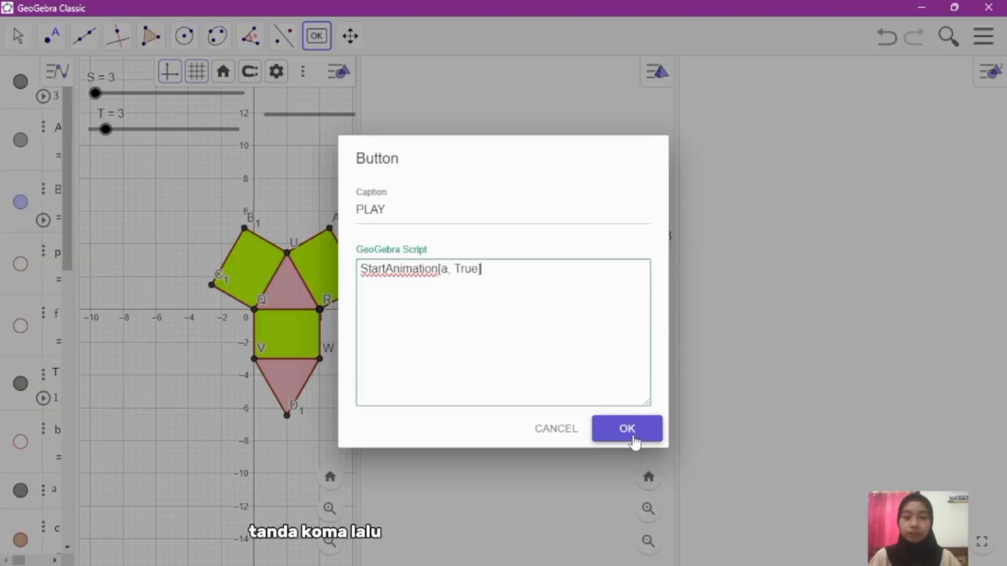
Step: Correct the script to StartAnimation[a,true] with a lowercase argument and no space, and create the PLAY button
{"action": "left_click", "coordinate": [459, 269]}
{"action": "key", "text": "BackSpace"}
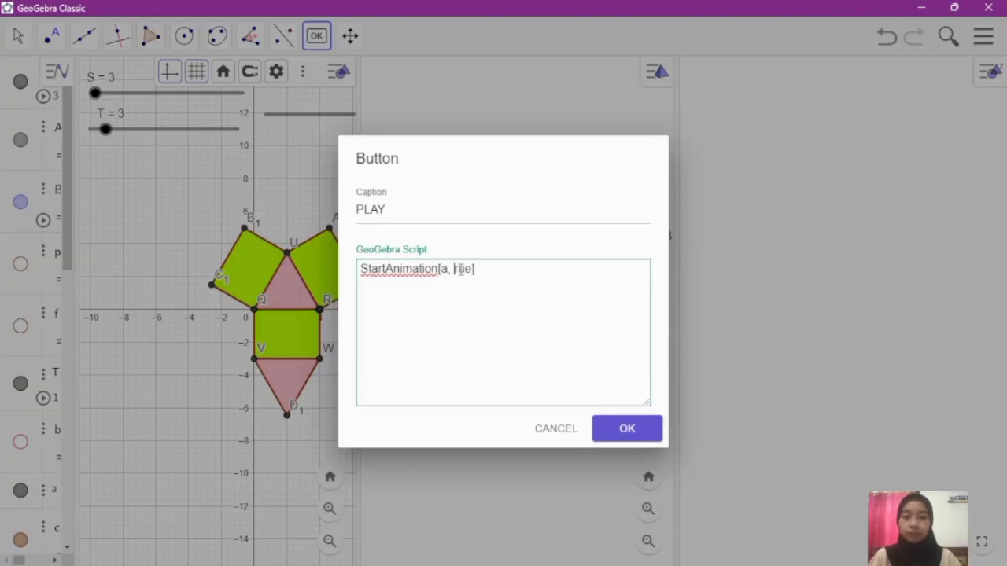
{"action": "key", "text": "BackSpace"}
{"action": "type", "text": "t"}
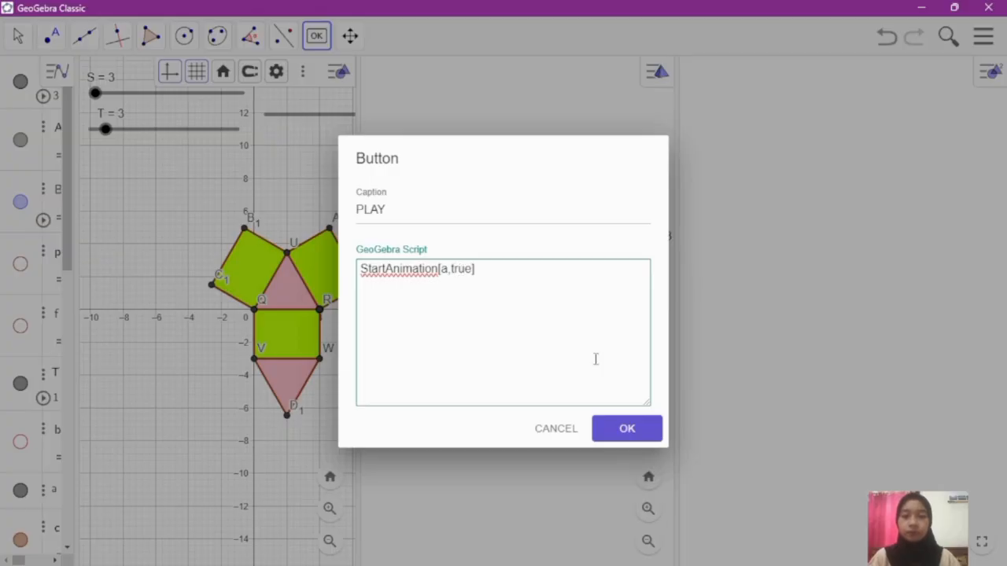
{"action": "left_click", "coordinate": [645, 433]}
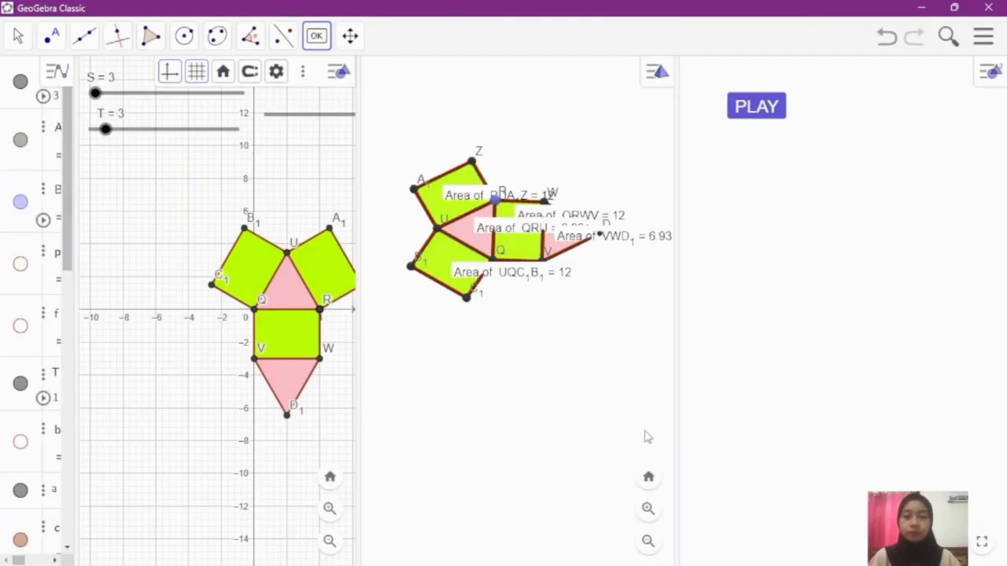
Step: Run the net's folding animation with the new PLAY button, using the Move tool
{"action": "left_click", "coordinate": [745, 112]}
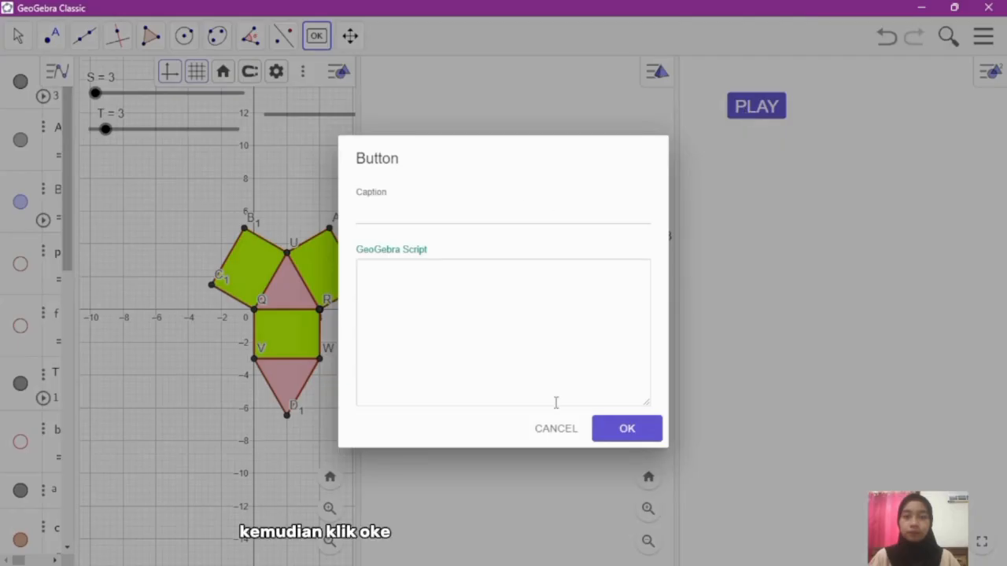
{"action": "left_click", "coordinate": [553, 431]}
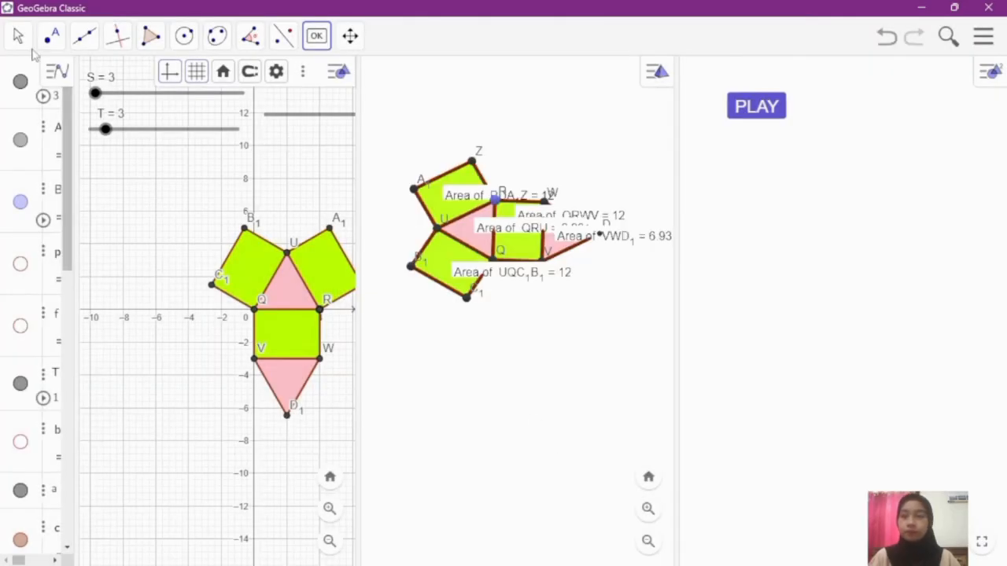
{"action": "left_click", "coordinate": [17, 36]}
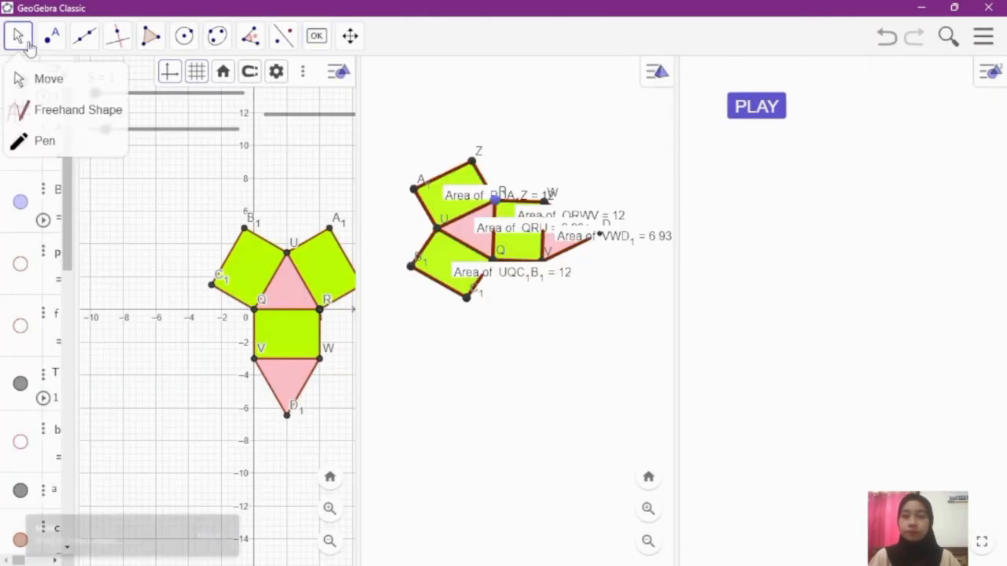
{"action": "left_click", "coordinate": [508, 382]}
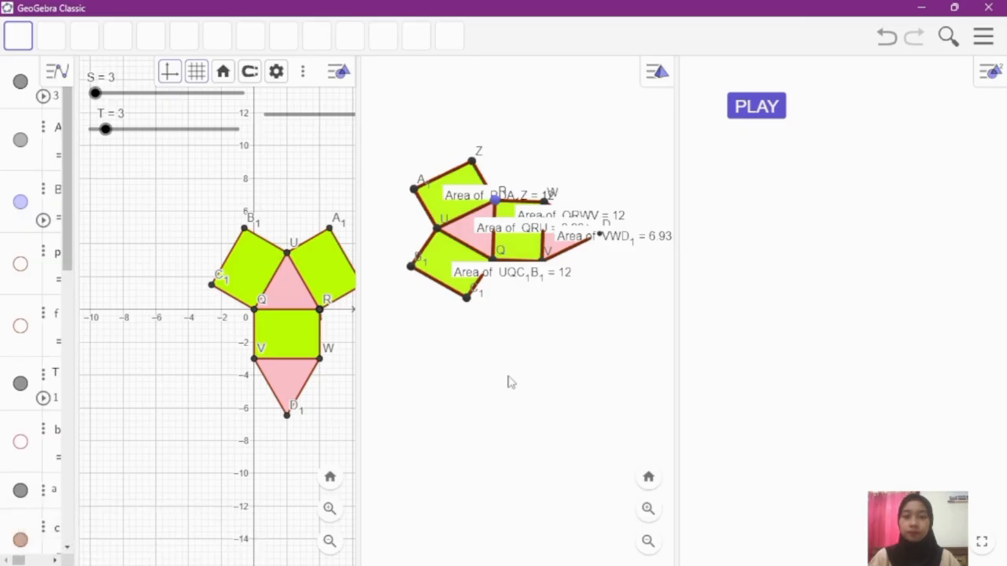
{"action": "left_click", "coordinate": [758, 108]}
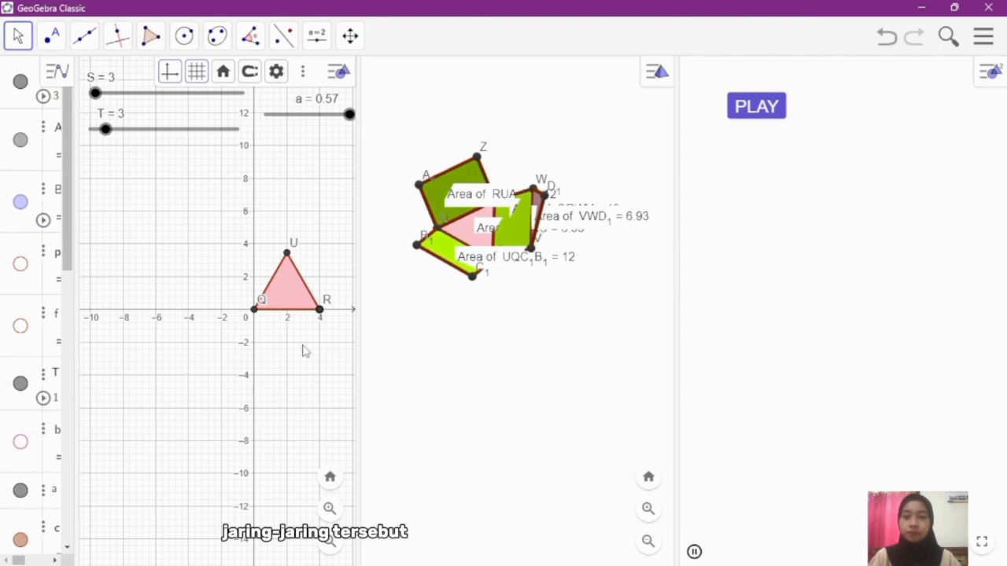
Step: Reposition slider a below the T slider so its whole track fits inside the Graphics view
{"action": "left_click_drag", "start_coordinate": [260, 346], "coordinate": [219, 358]}
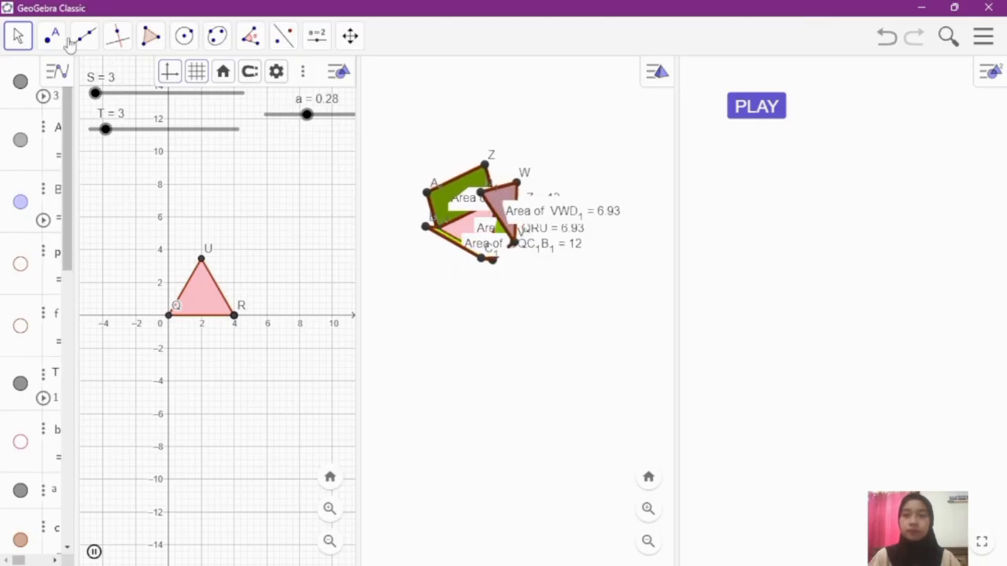
{"action": "left_click", "coordinate": [11, 45]}
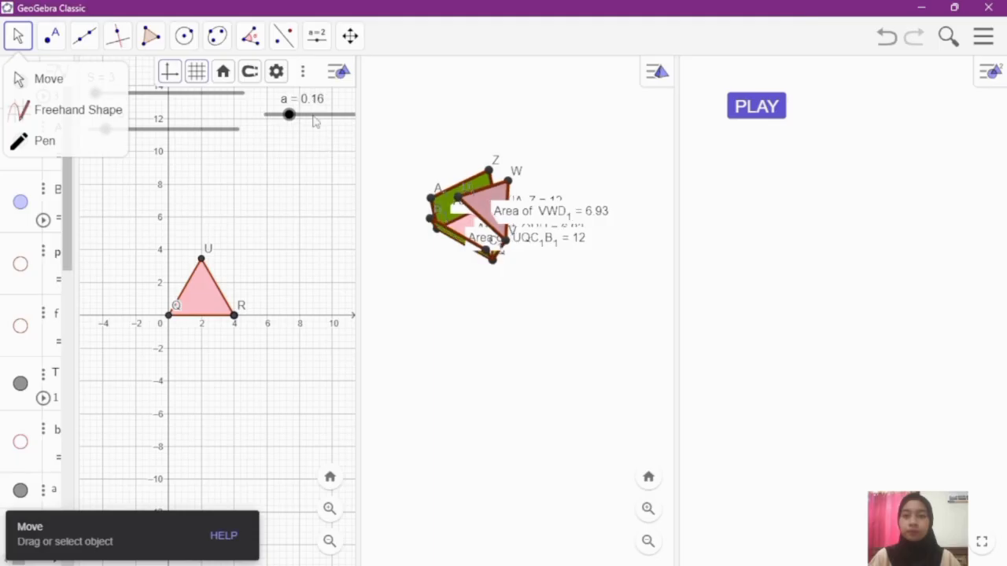
{"action": "left_click_drag", "start_coordinate": [311, 120], "coordinate": [259, 182]}
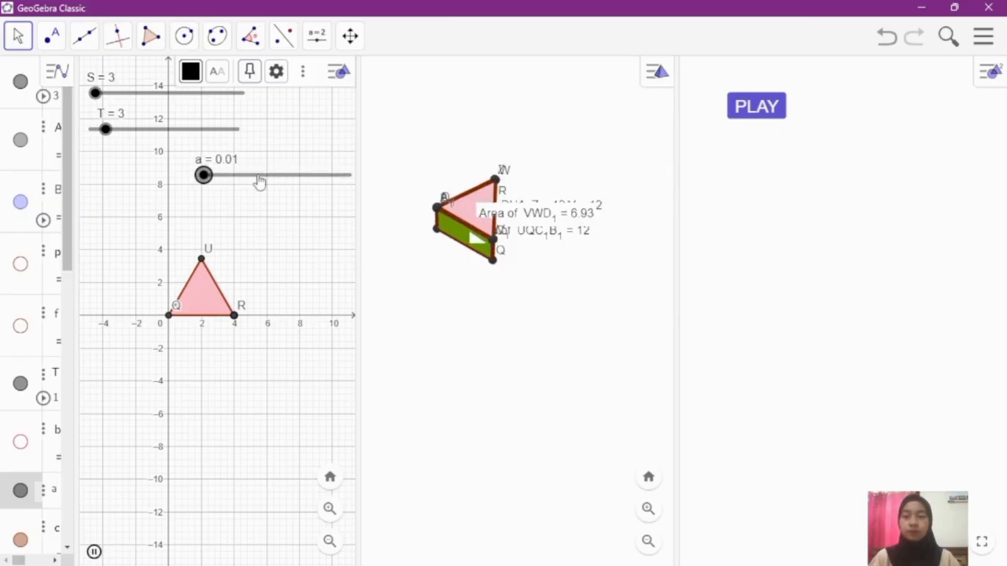
{"action": "left_click", "coordinate": [500, 376]}
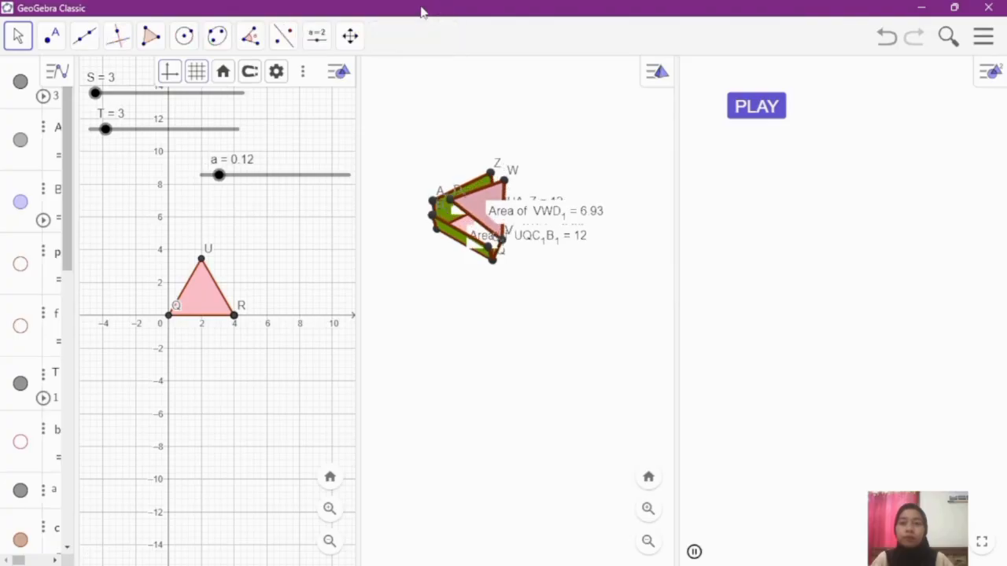
Step: Start a second button below PLAY in the Graphics 2 view and give it the caption STOP
{"action": "left_click", "coordinate": [318, 39]}
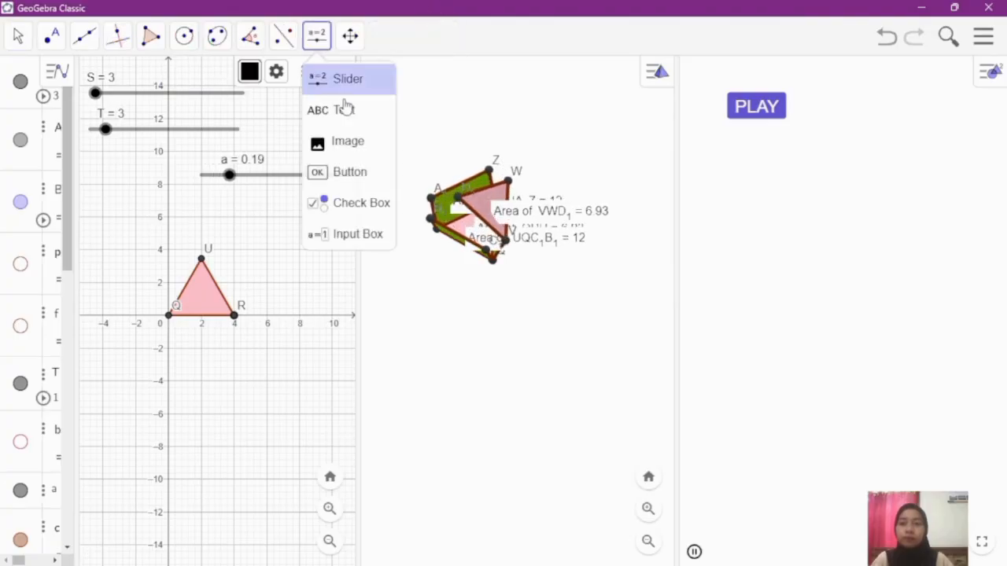
{"action": "left_click", "coordinate": [360, 172]}
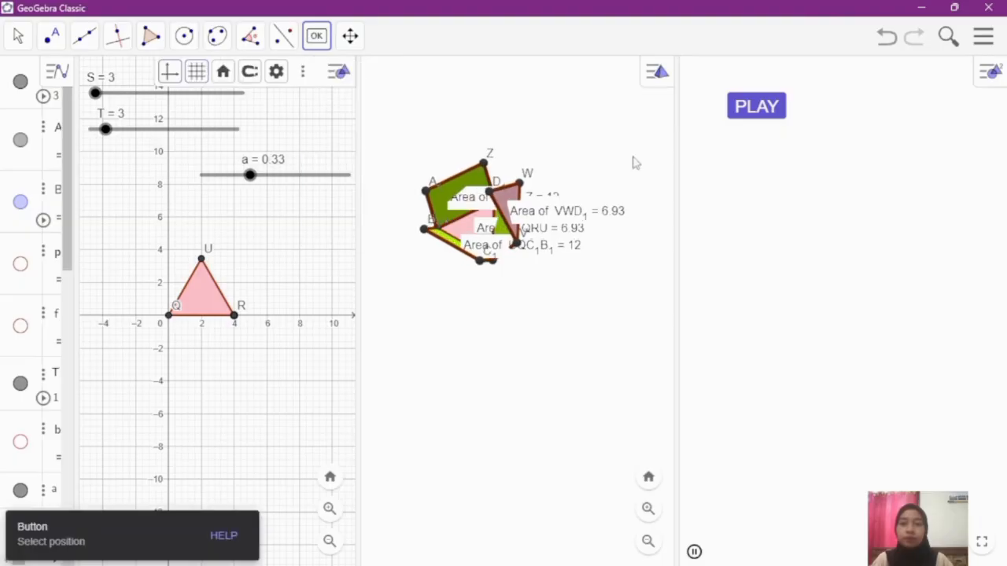
{"action": "left_click", "coordinate": [738, 153]}
{"action": "left_click", "coordinate": [501, 217]}
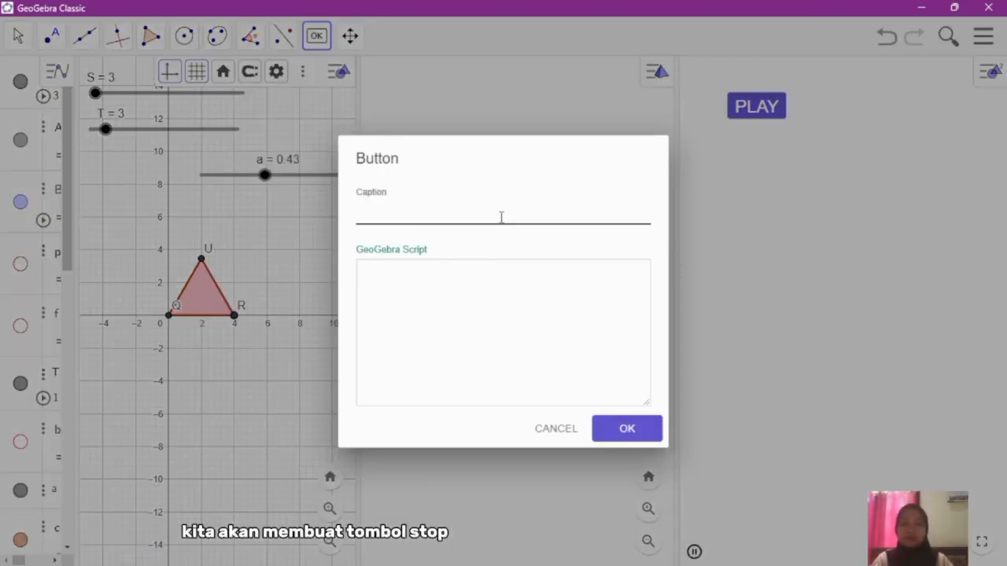
{"action": "type", "text": "STOP"}
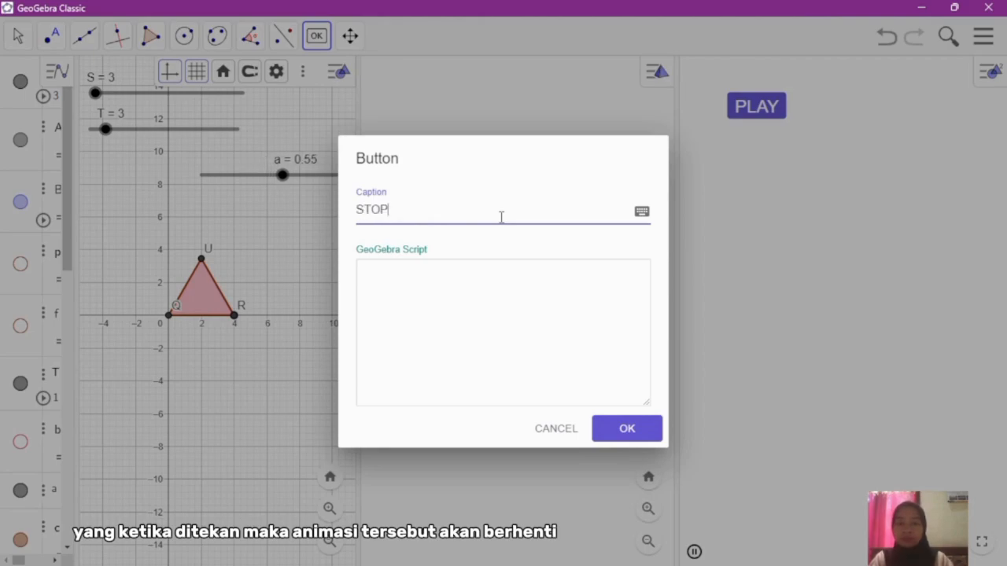
Step: Give the STOP button the script StartAnimation[a,false] and create it
{"action": "left_click", "coordinate": [465, 288]}
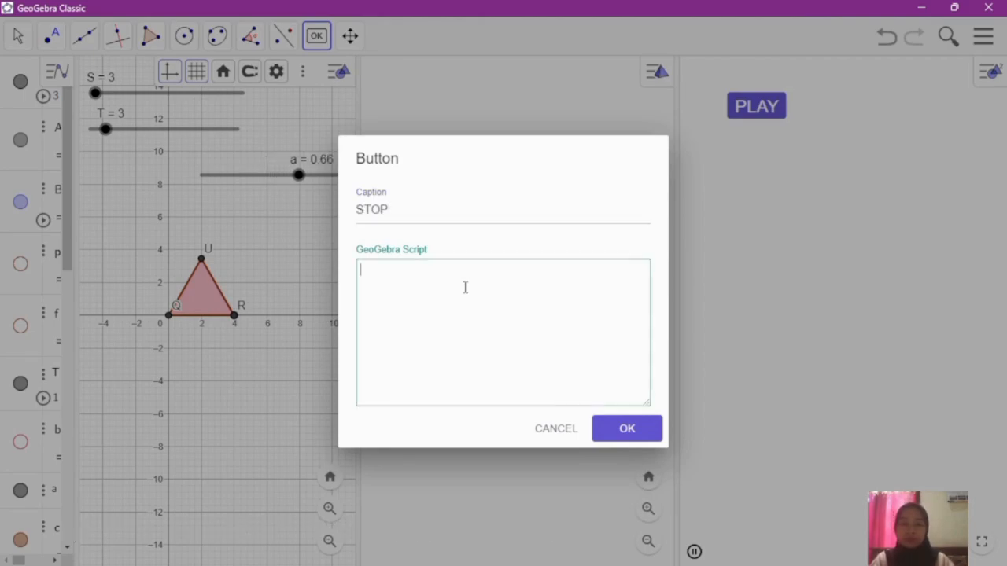
{"action": "type", "text": "A"}
{"action": "key", "text": "BackSpace"}
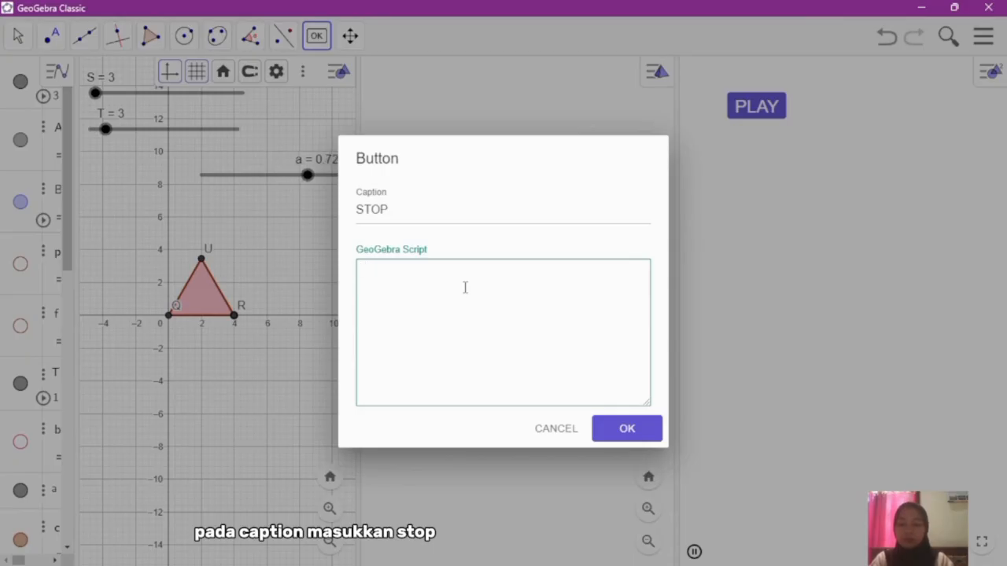
{"action": "type", "text": "St"}
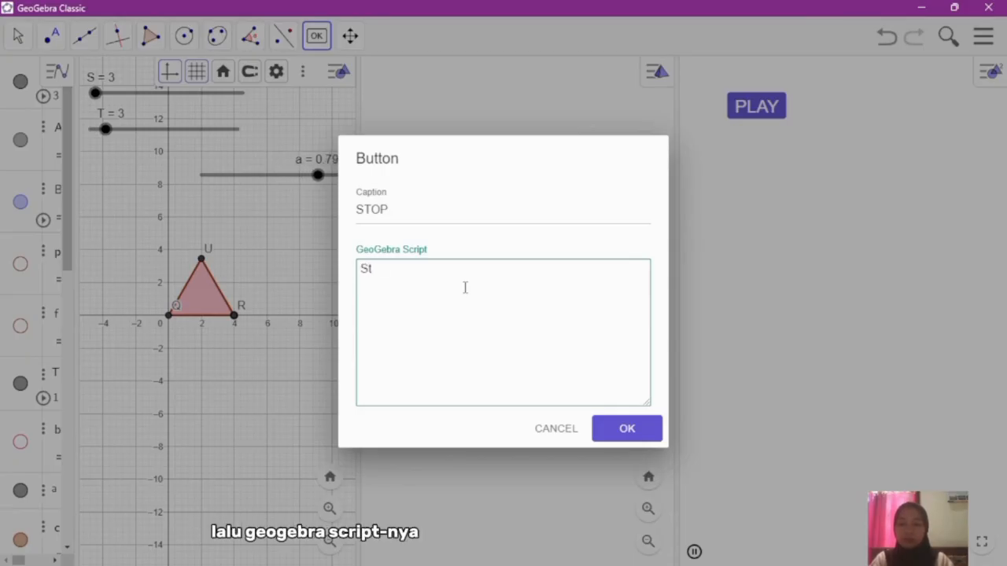
{"action": "type", "text": "artA"}
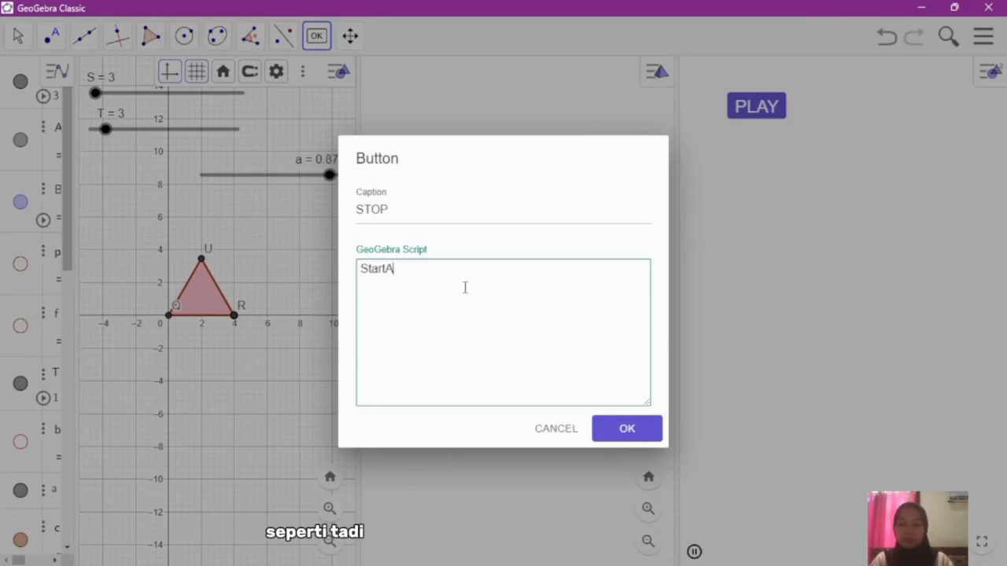
{"action": "type", "text": "nima"}
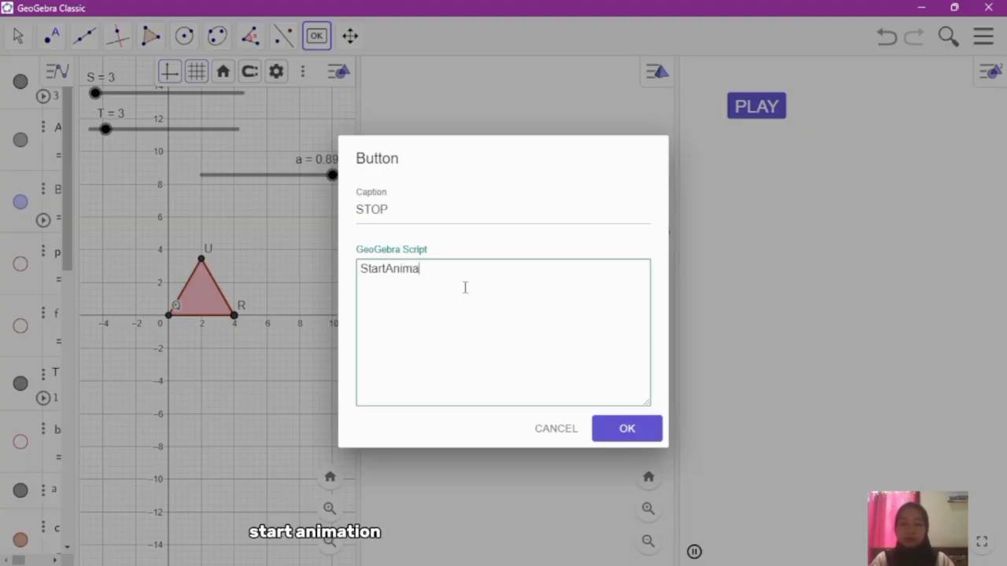
{"action": "type", "text": "tion["}
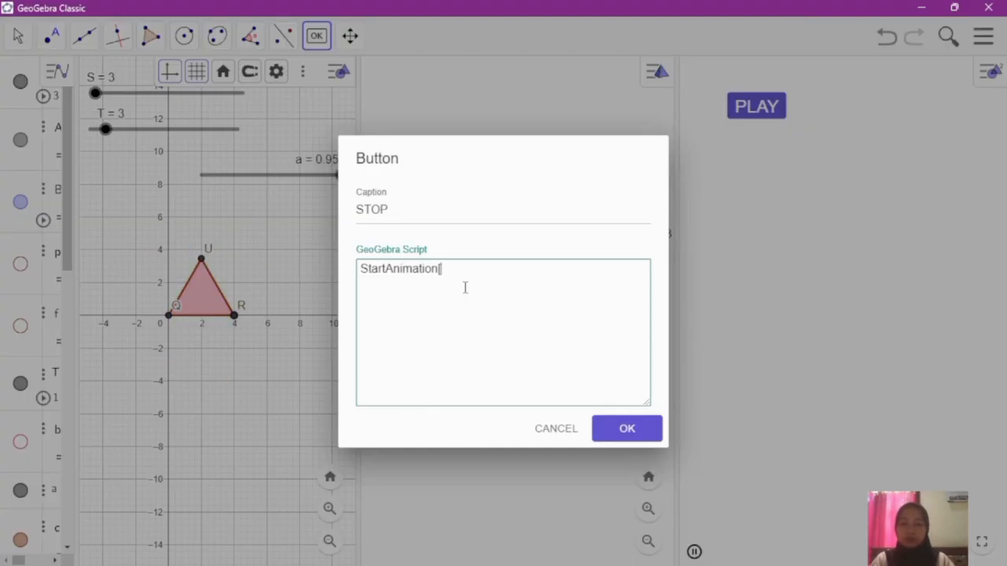
{"action": "type", "text": "a,"}
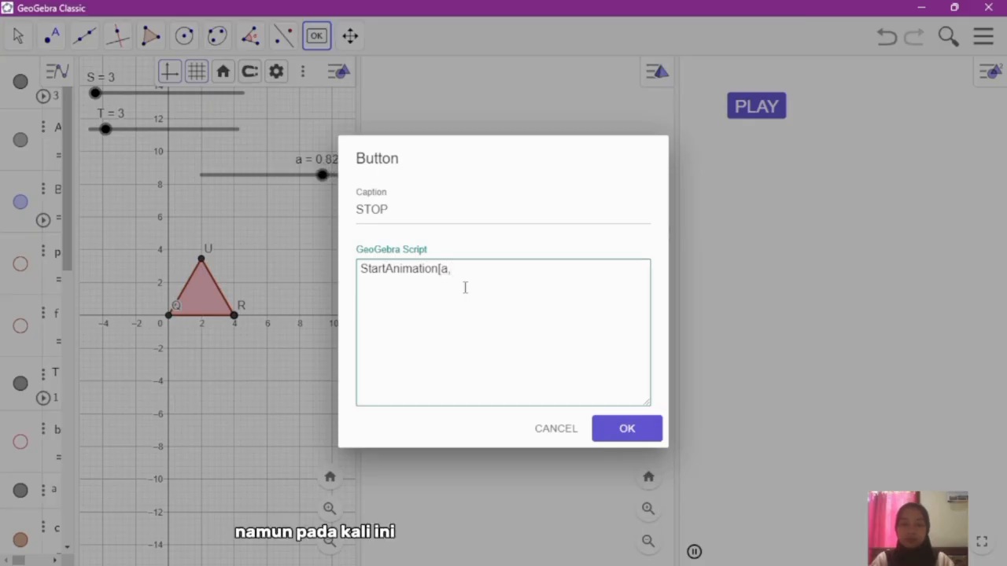
{"action": "type", "text": "f"}
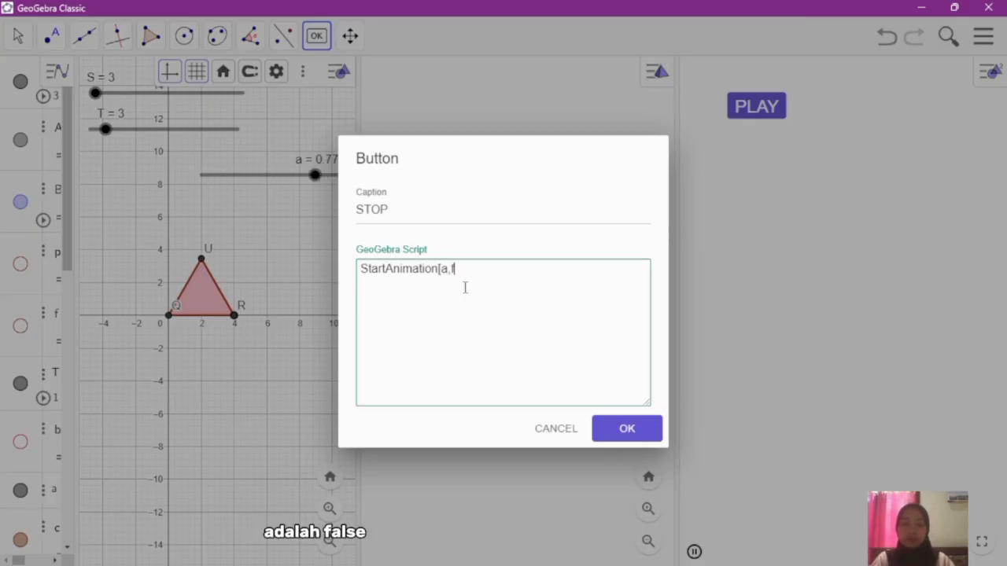
{"action": "type", "text": "alse"}
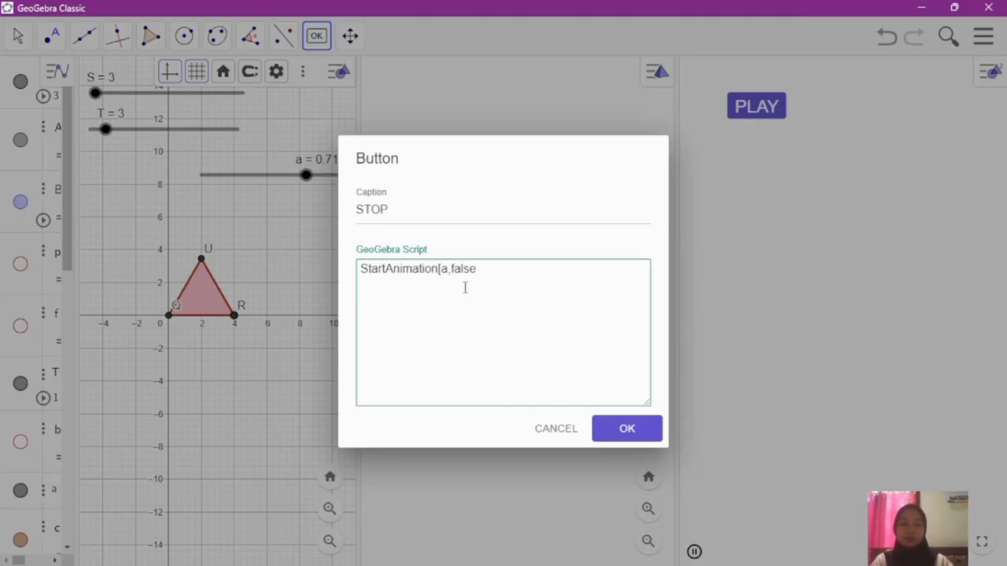
{"action": "type", "text": "]"}
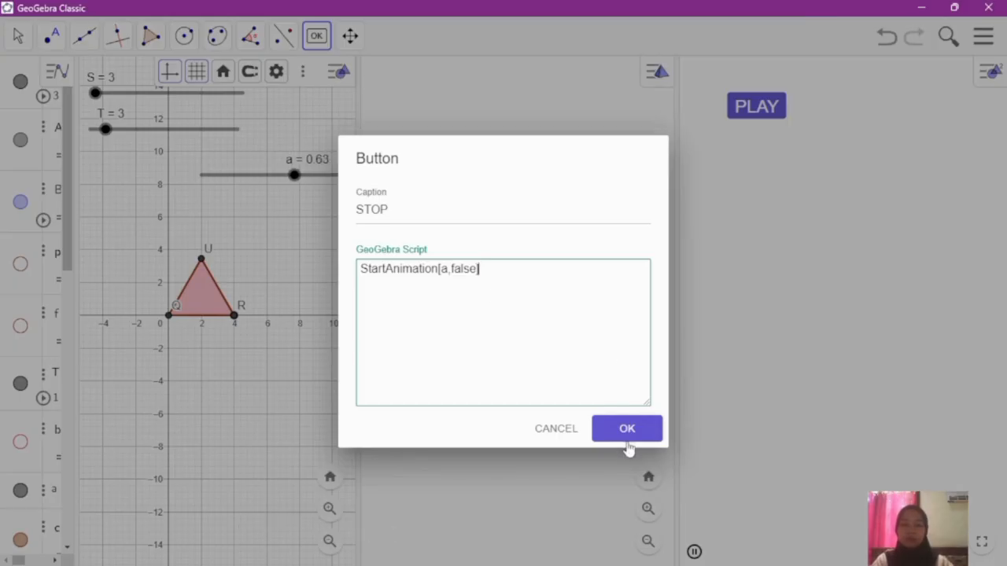
{"action": "left_click", "coordinate": [627, 445]}
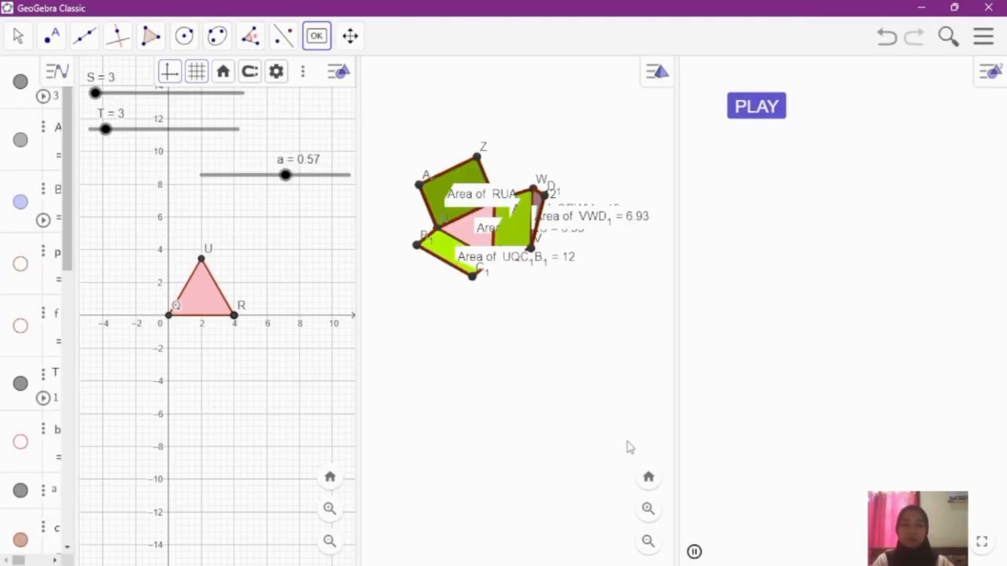
Step: Unlock the STOP button with the Move tool active so it can be repositioned
{"action": "left_click", "coordinate": [24, 47]}
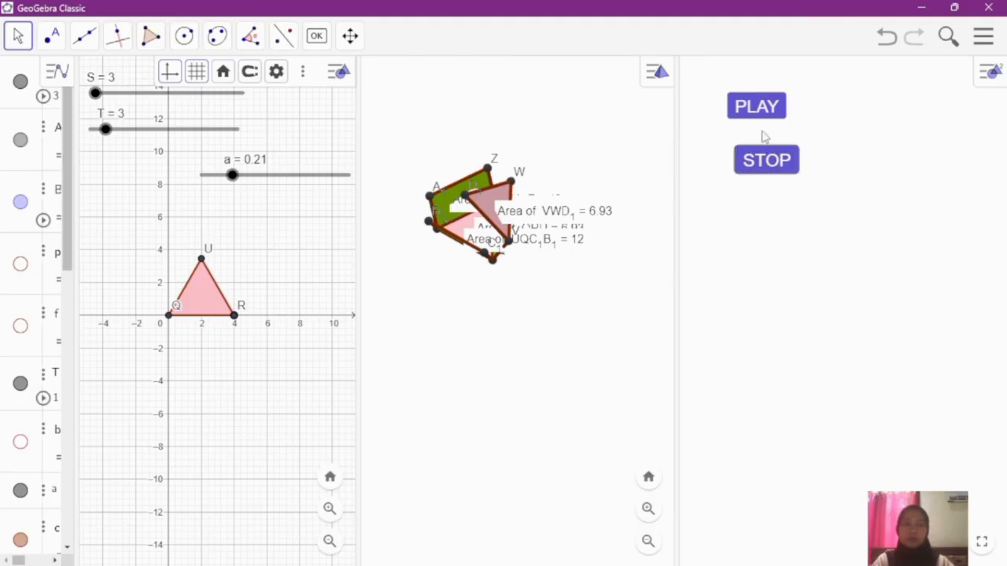
{"action": "right_click", "coordinate": [773, 160]}
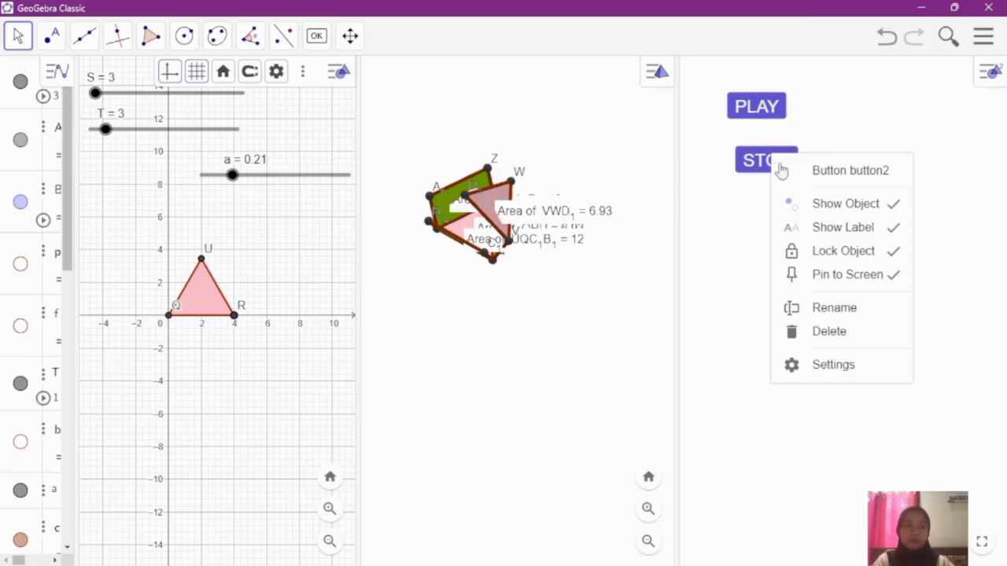
{"action": "left_click", "coordinate": [825, 250]}
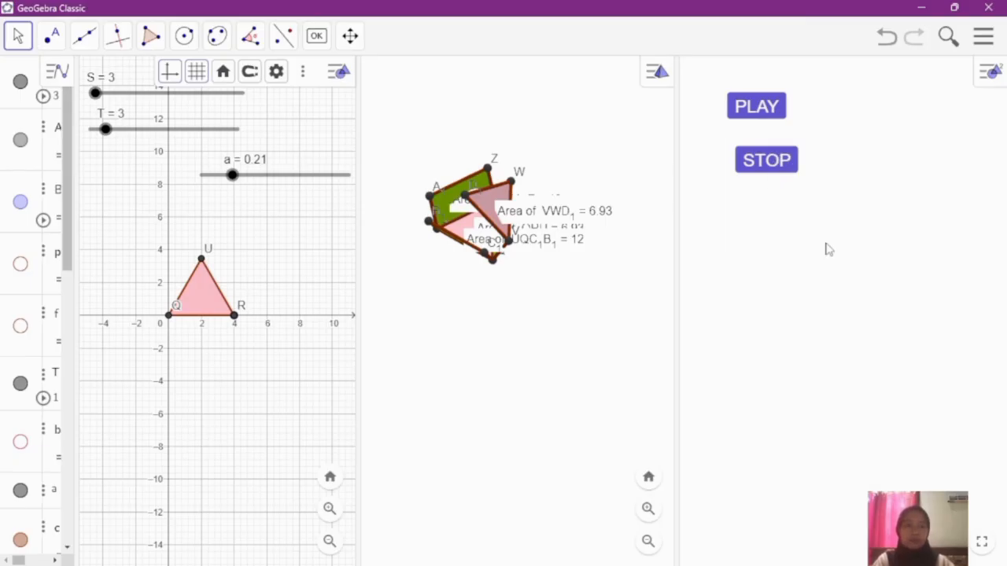
{"action": "right_click", "coordinate": [778, 123]}
{"action": "left_click", "coordinate": [823, 190]}
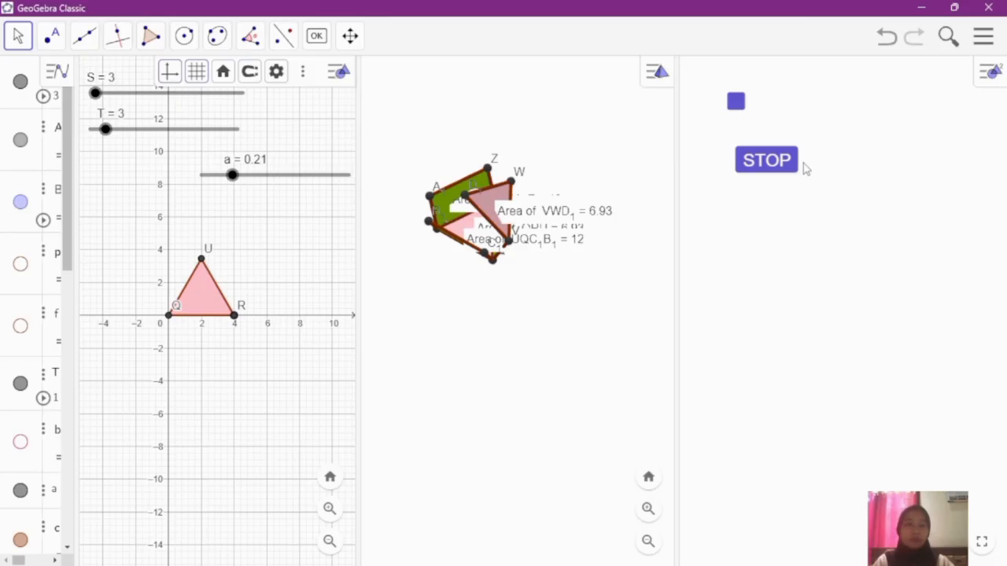
{"action": "key", "text": "ctrl+z"}
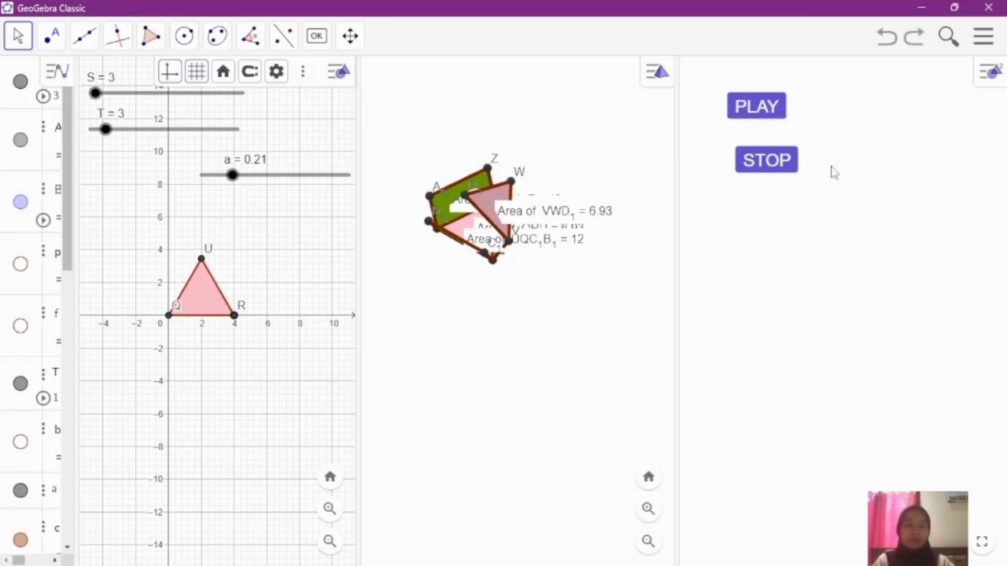
Step: Unlock the PLAY button and move both buttons into the upper-left corner of the Graphics 2 view, with STOP directly below PLAY
{"action": "right_click", "coordinate": [771, 118]}
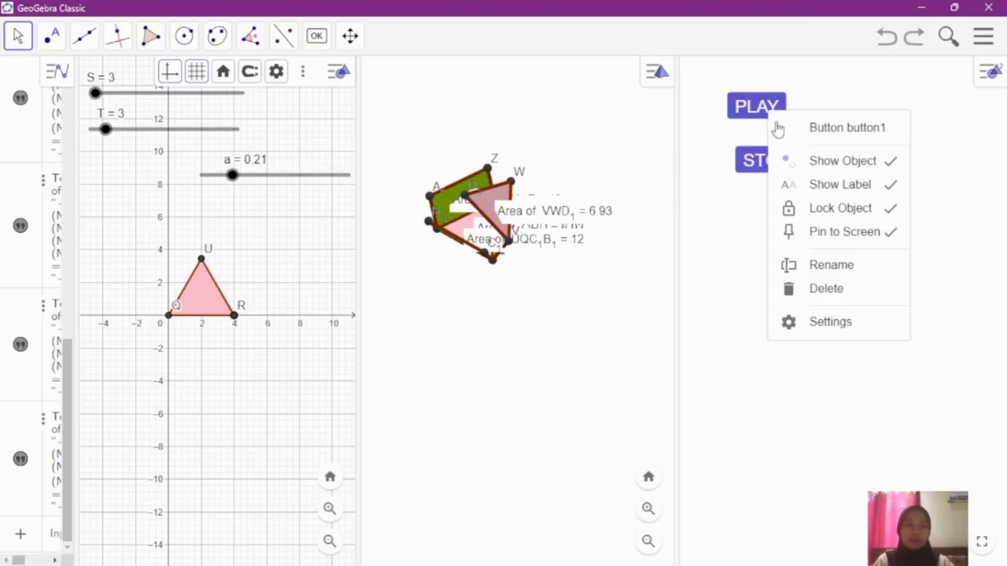
{"action": "left_click", "coordinate": [818, 209]}
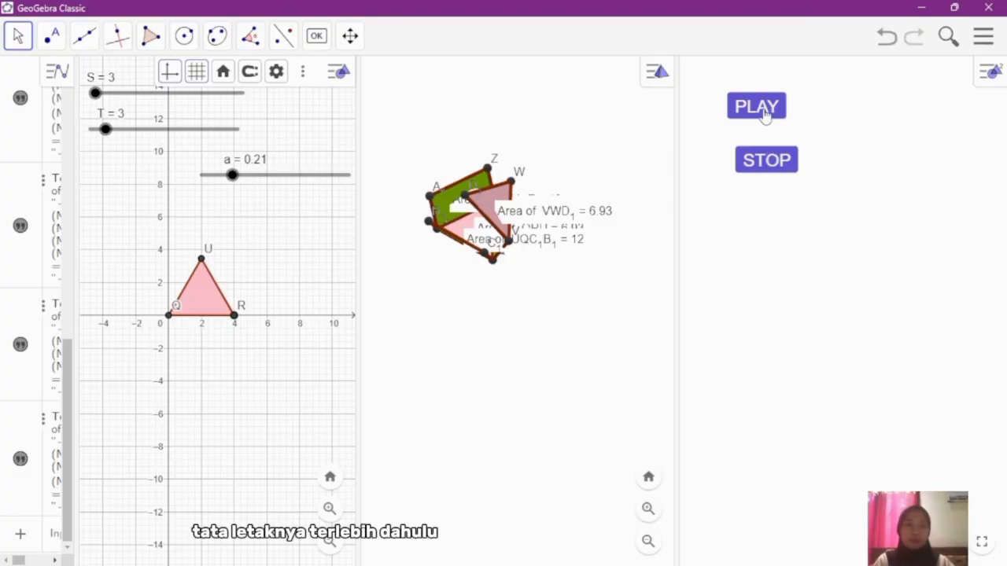
{"action": "left_click_drag", "start_coordinate": [765, 115], "coordinate": [723, 101]}
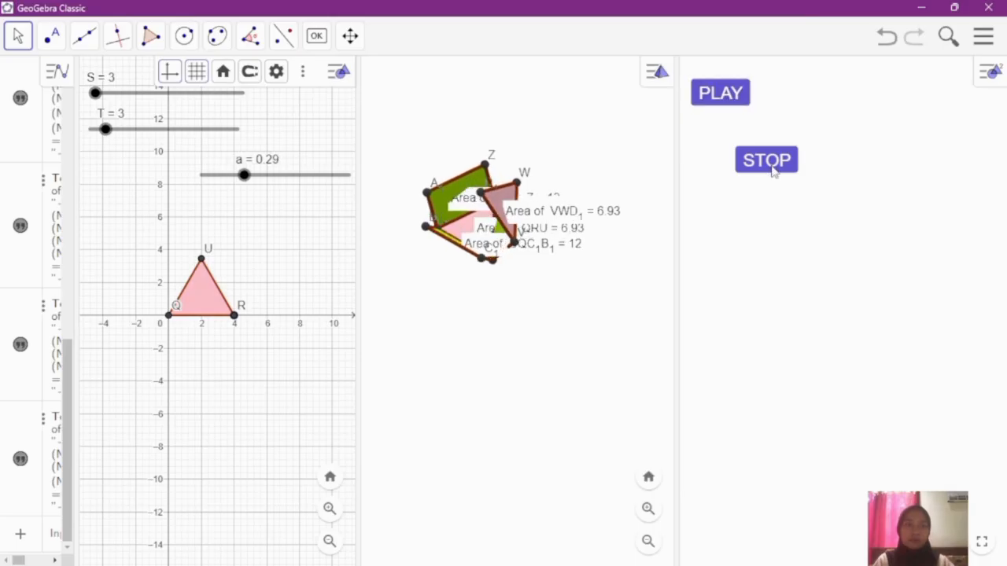
{"action": "left_click_drag", "start_coordinate": [773, 172], "coordinate": [726, 140]}
{"action": "left_click", "coordinate": [766, 219]}
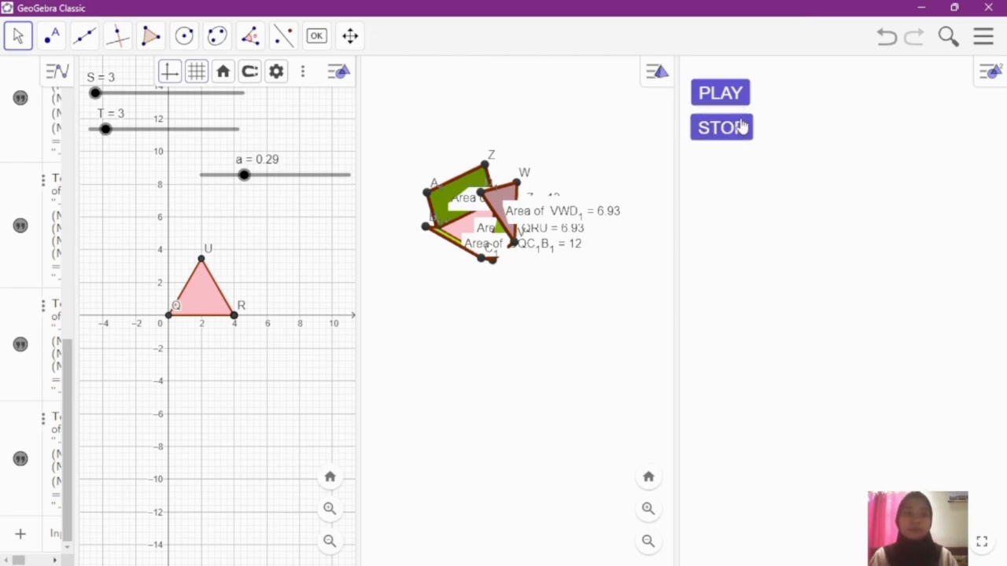
Step: Hide slider a in the Graphics view and run the net's folding animation with the PLAY button
{"action": "right_click", "coordinate": [303, 179]}
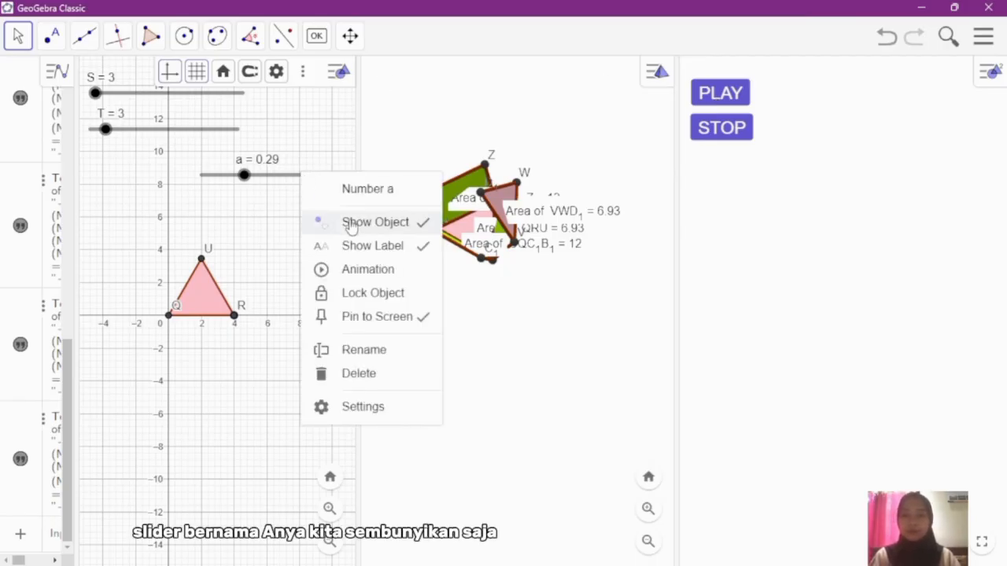
{"action": "left_click", "coordinate": [351, 225]}
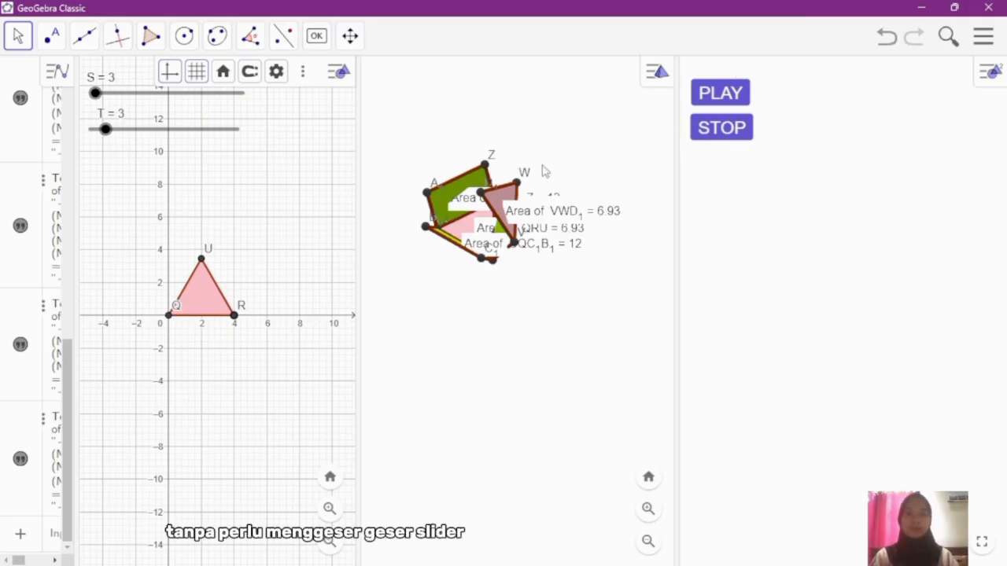
{"action": "left_click", "coordinate": [735, 107]}
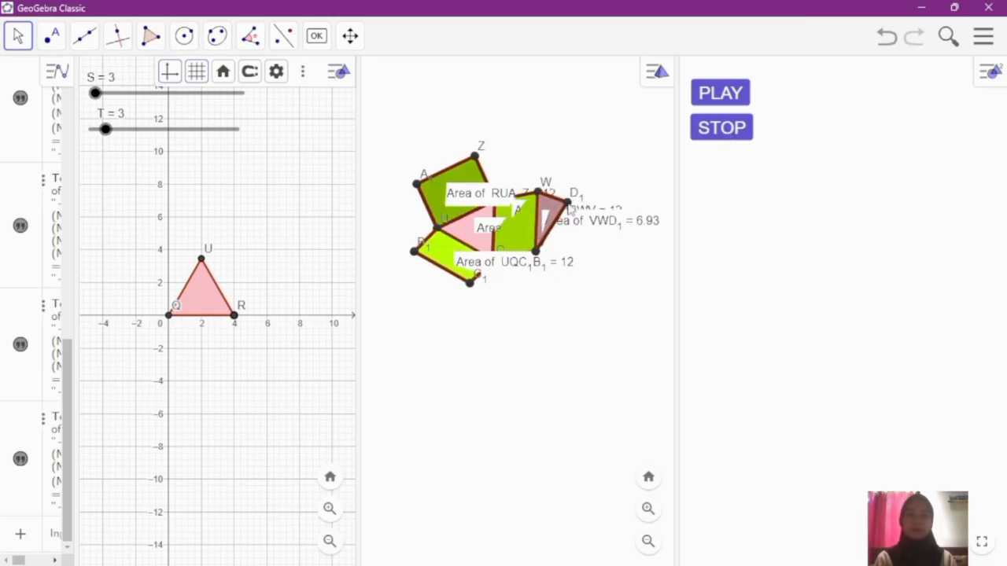
Step: Test how the face areas respond by shifting base point R along the x-axis, and return it to x = 4
{"action": "left_click", "coordinate": [507, 297]}
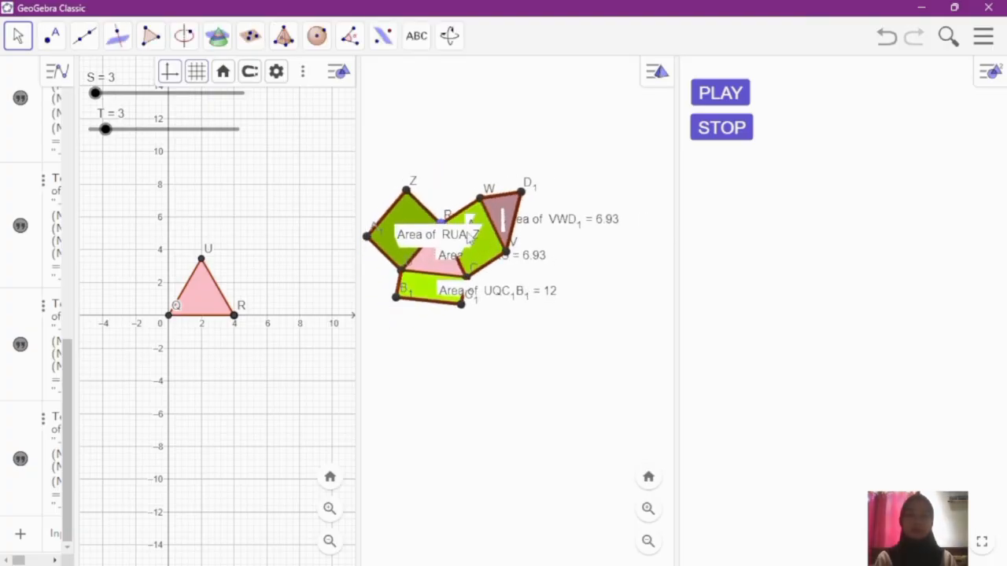
{"action": "left_click", "coordinate": [443, 224]}
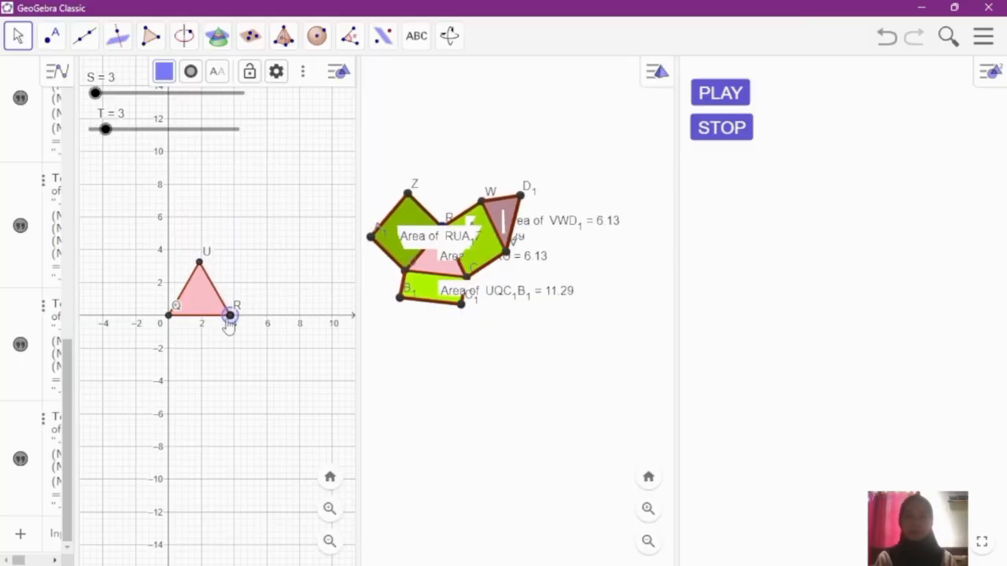
{"action": "left_click_drag", "start_coordinate": [231, 325], "coordinate": [235, 326]}
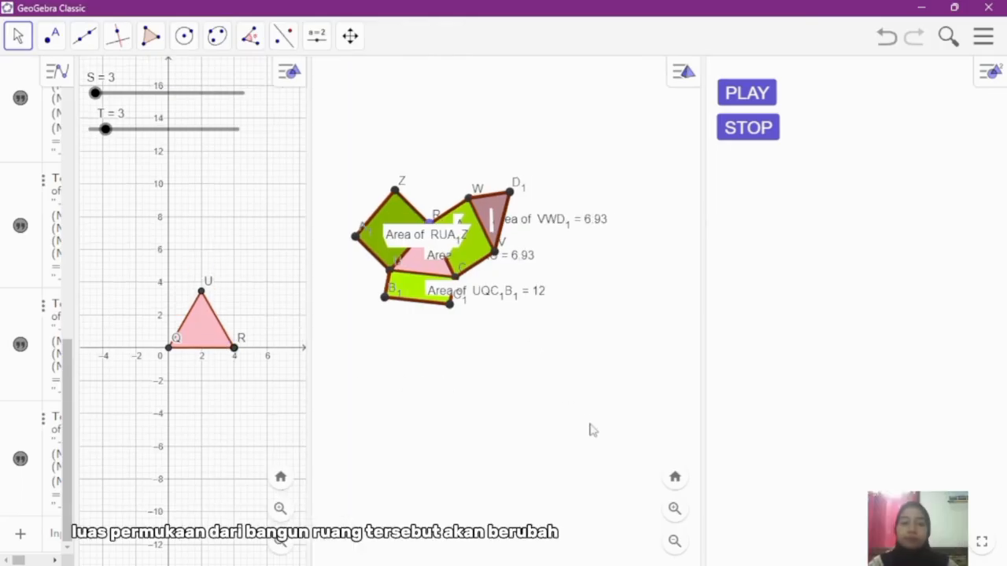
Step: Collapse the Algebra view to give the 3D view more room
{"action": "left_click", "coordinate": [593, 430]}
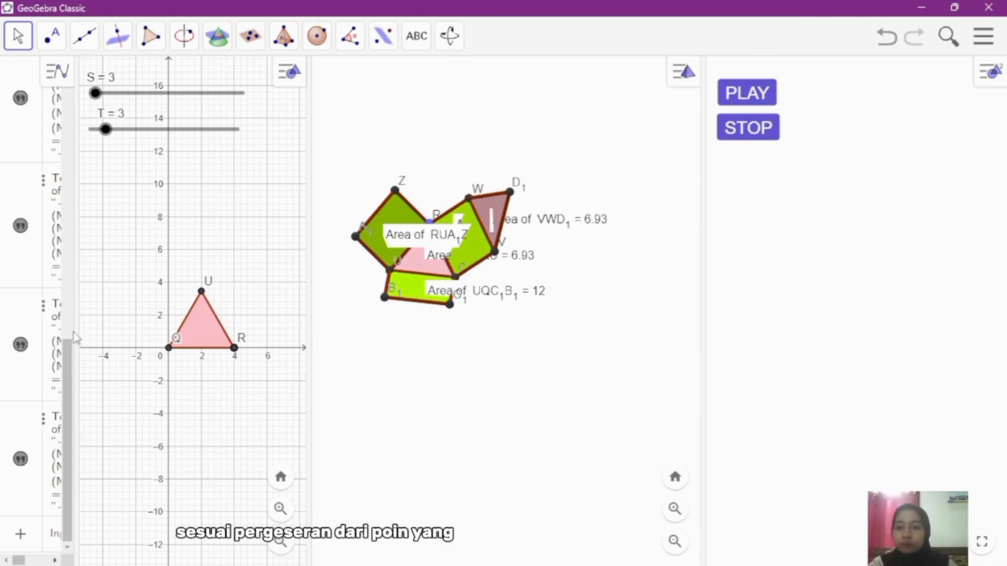
{"action": "left_click_drag", "start_coordinate": [77, 331], "coordinate": [3, 340]}
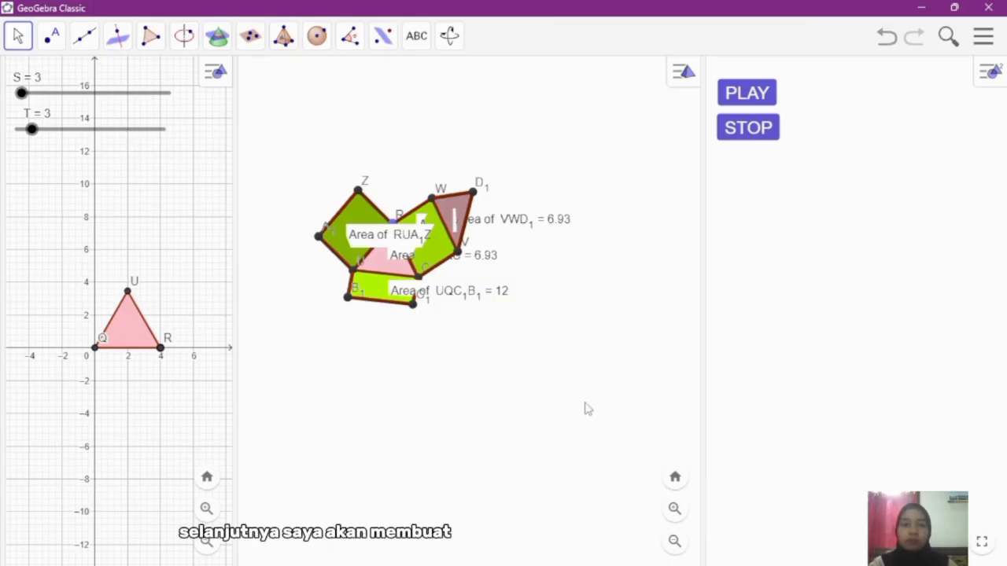
Step: Add an input box captioned PRISMA SEGI-N, linked to slider S, below the STOP button in the Graphics 2 view
{"action": "left_click", "coordinate": [968, 208]}
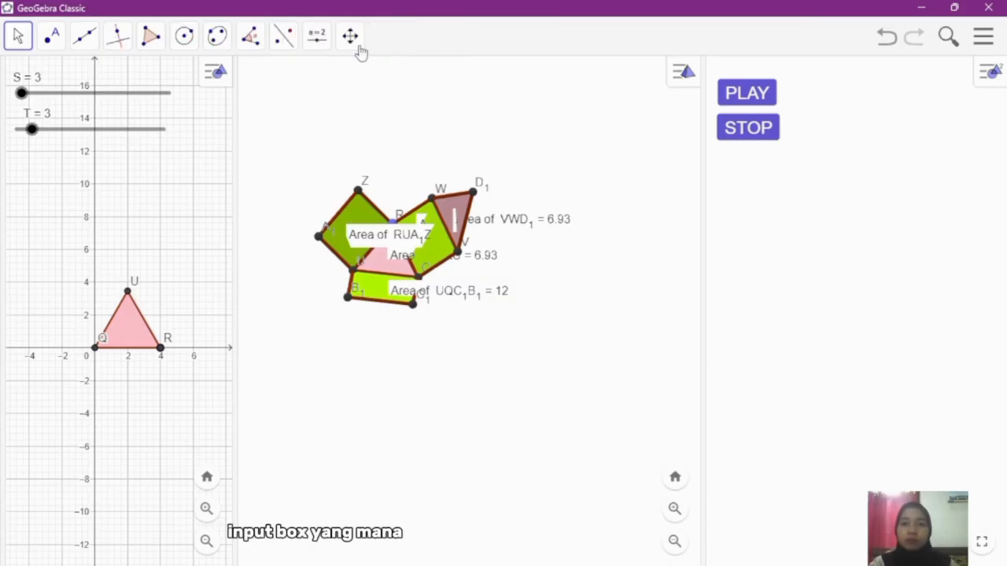
{"action": "left_click", "coordinate": [324, 44]}
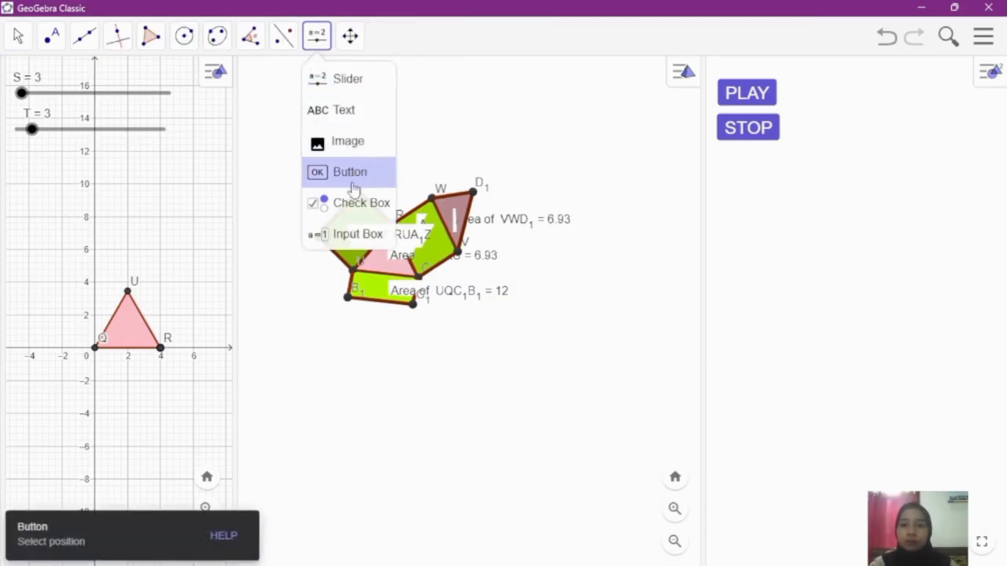
{"action": "left_click", "coordinate": [355, 236]}
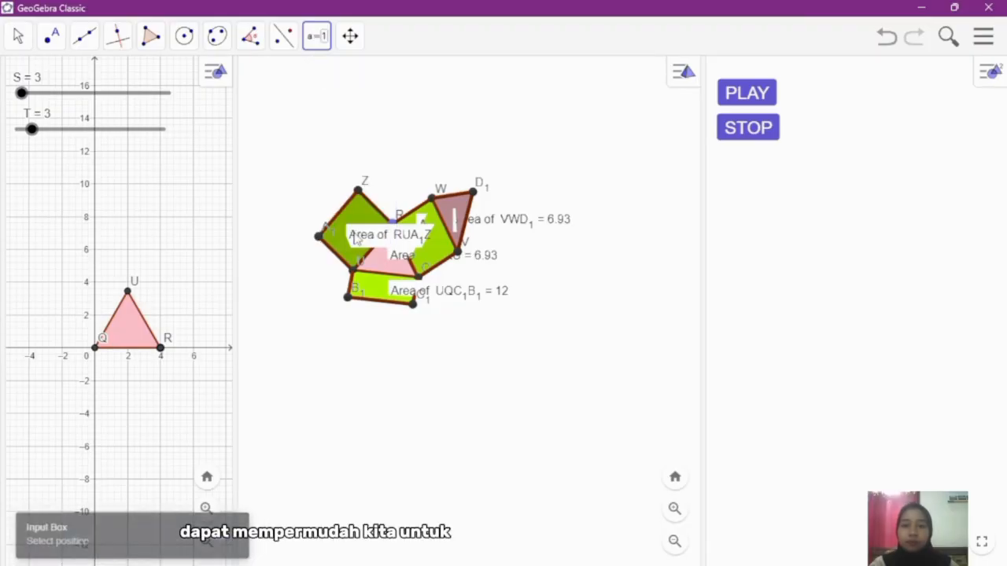
{"action": "left_click", "coordinate": [727, 162]}
{"action": "left_click", "coordinate": [470, 270]}
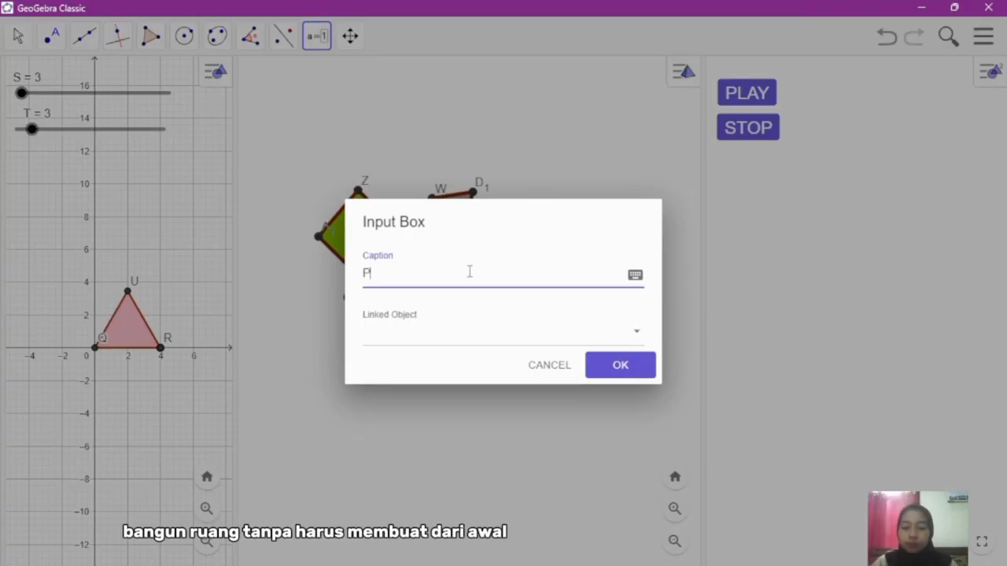
{"action": "type", "text": "PRISMA"}
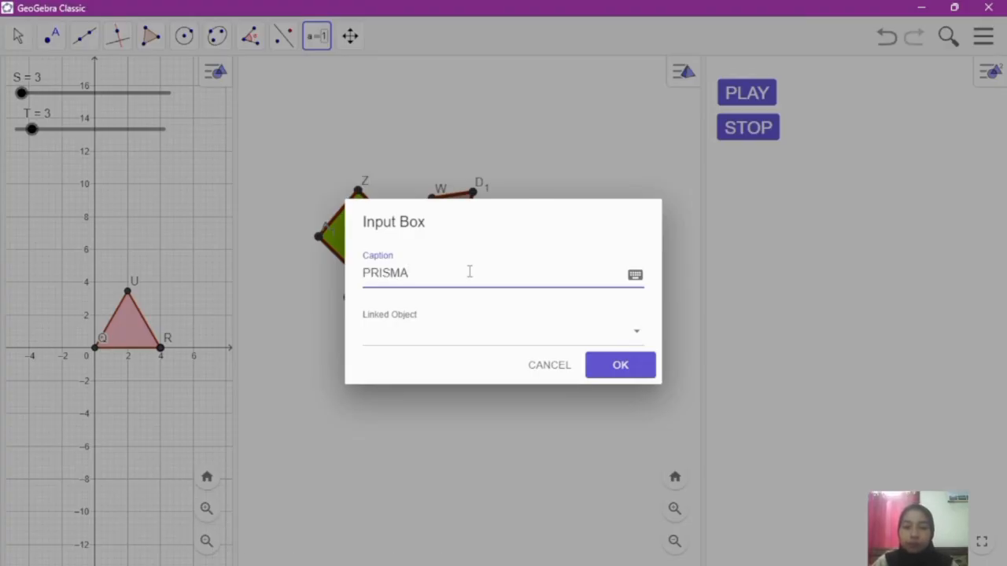
{"action": "type", "text": " SEGI"}
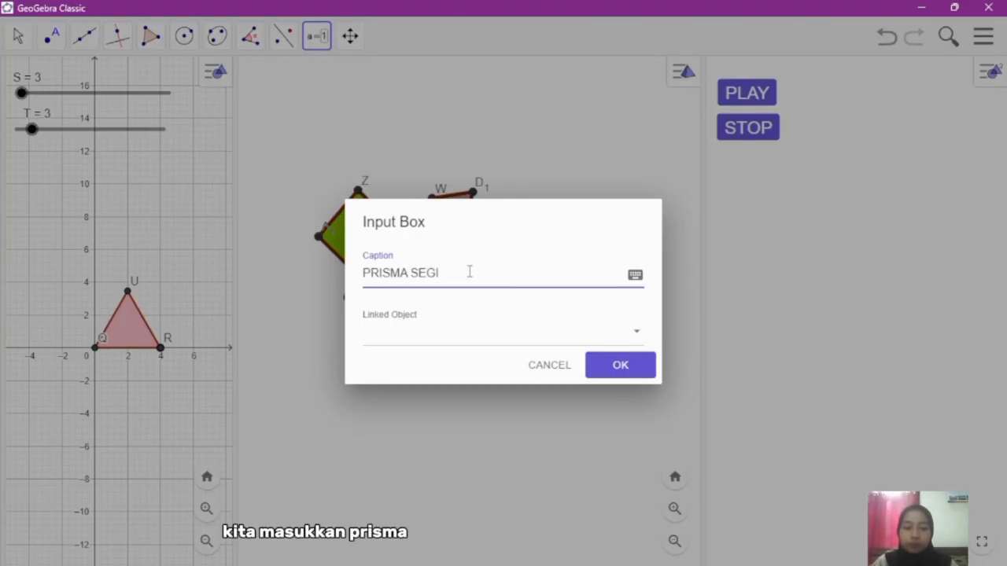
{"action": "type", "text": "-N"}
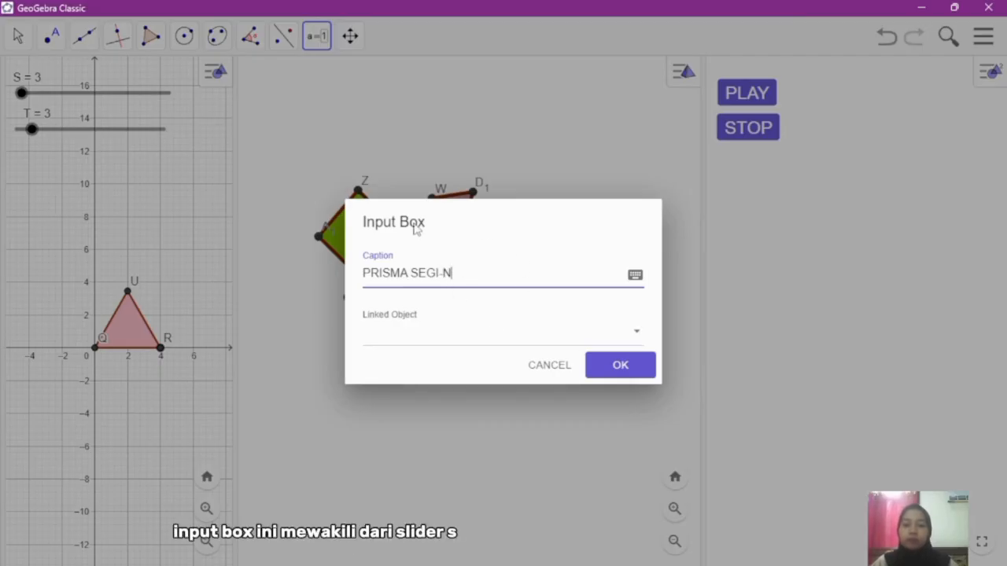
{"action": "left_click", "coordinate": [427, 343]}
{"action": "left_click", "coordinate": [421, 357]}
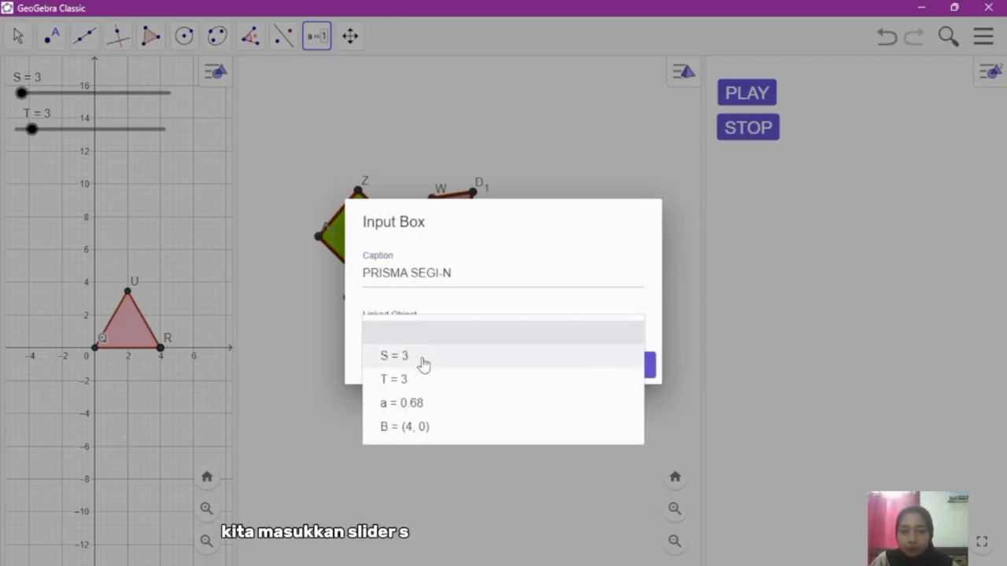
{"action": "left_click", "coordinate": [604, 377]}
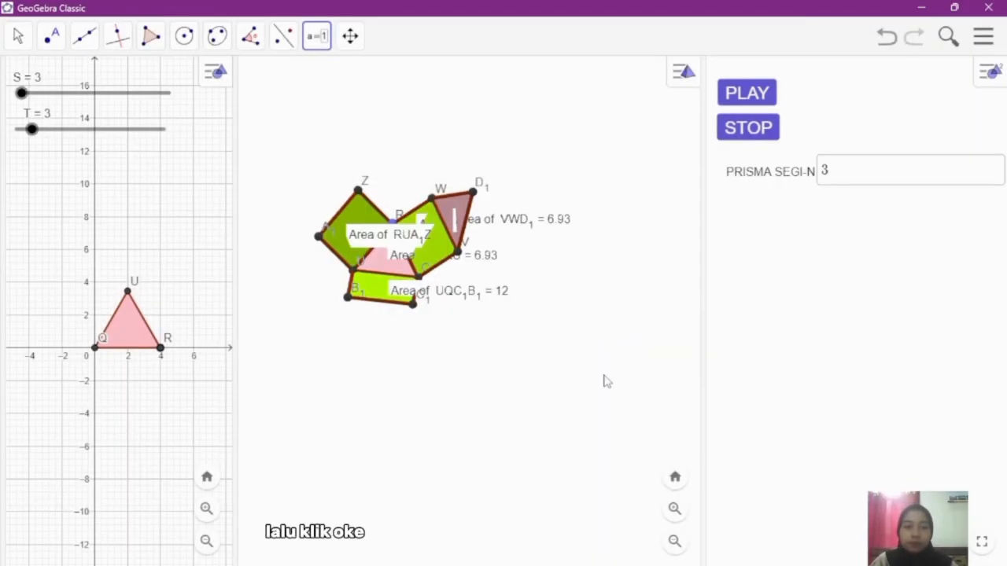
Step: Add an input box captioned TINGGI PRISMA, linked to slider T, directly below the PRISMA SEGI-N box
{"action": "left_click", "coordinate": [732, 210]}
{"action": "left_click", "coordinate": [477, 275]}
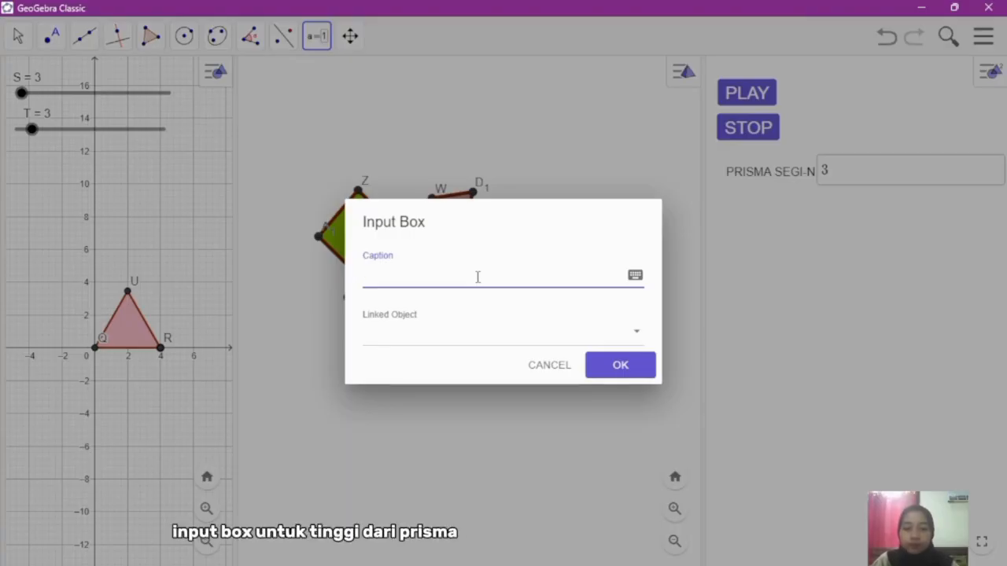
{"action": "type", "text": "TiNGGI"}
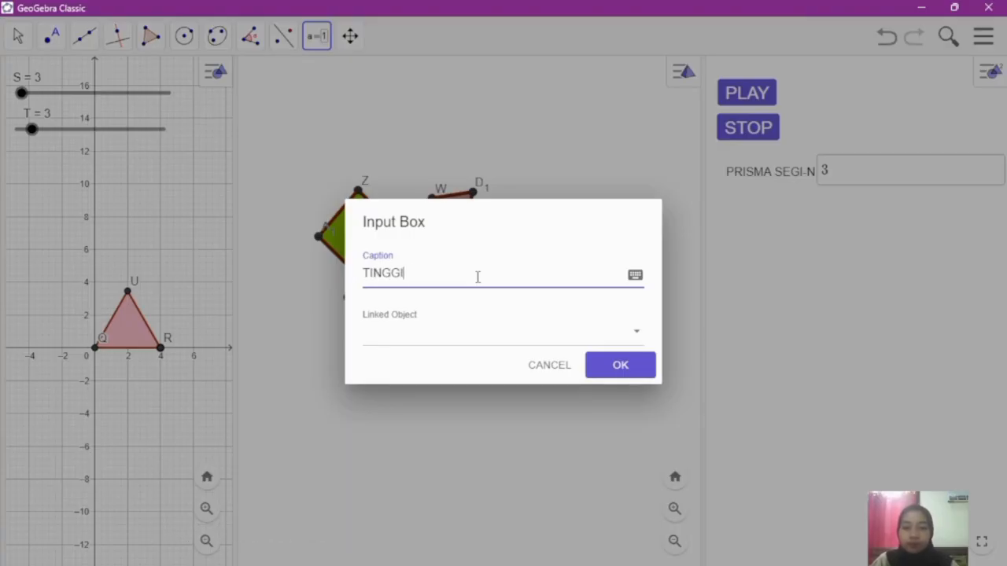
{"action": "type", "text": " PRI"}
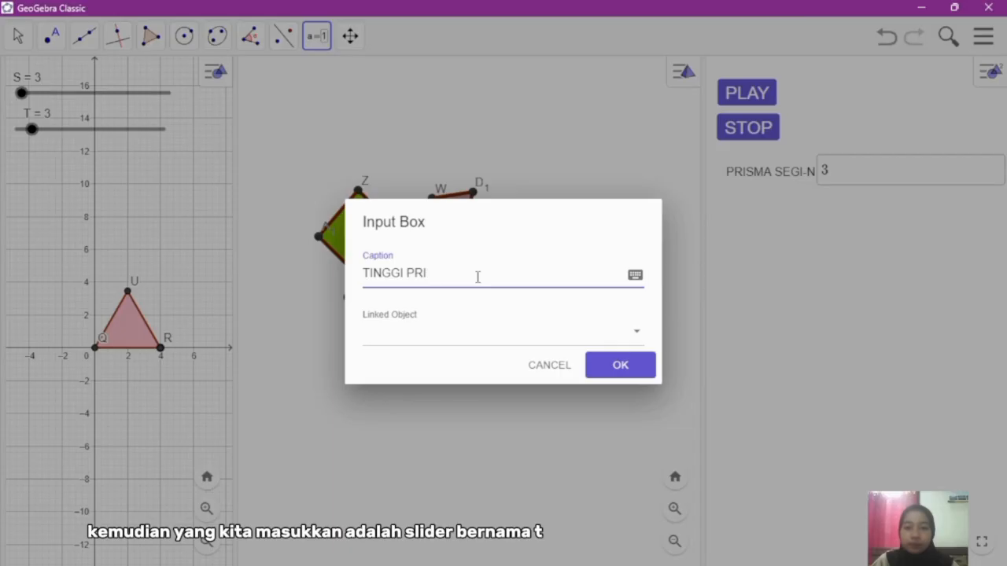
{"action": "type", "text": "MSMA"}
{"action": "left_click", "coordinate": [485, 337]}
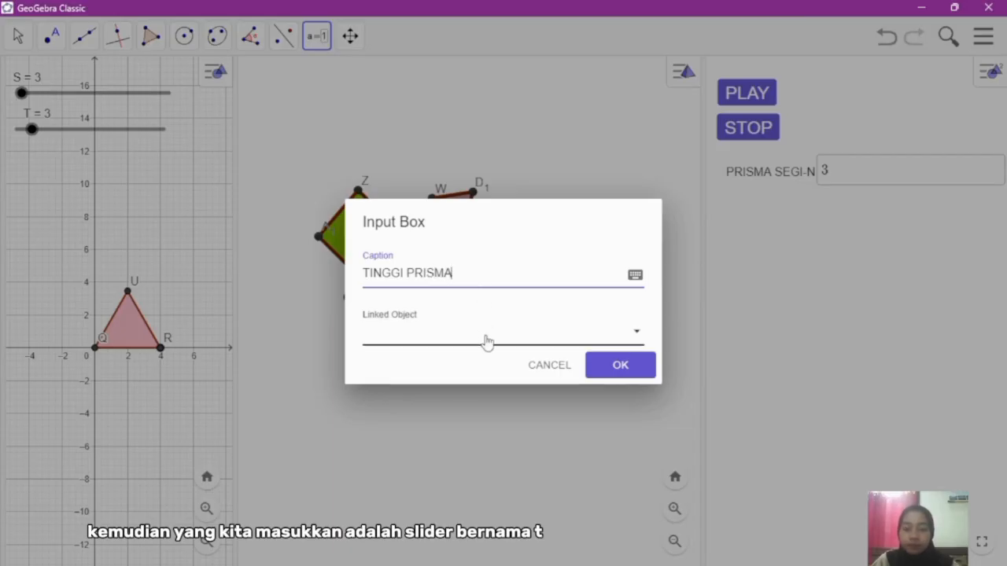
{"action": "left_click", "coordinate": [460, 380]}
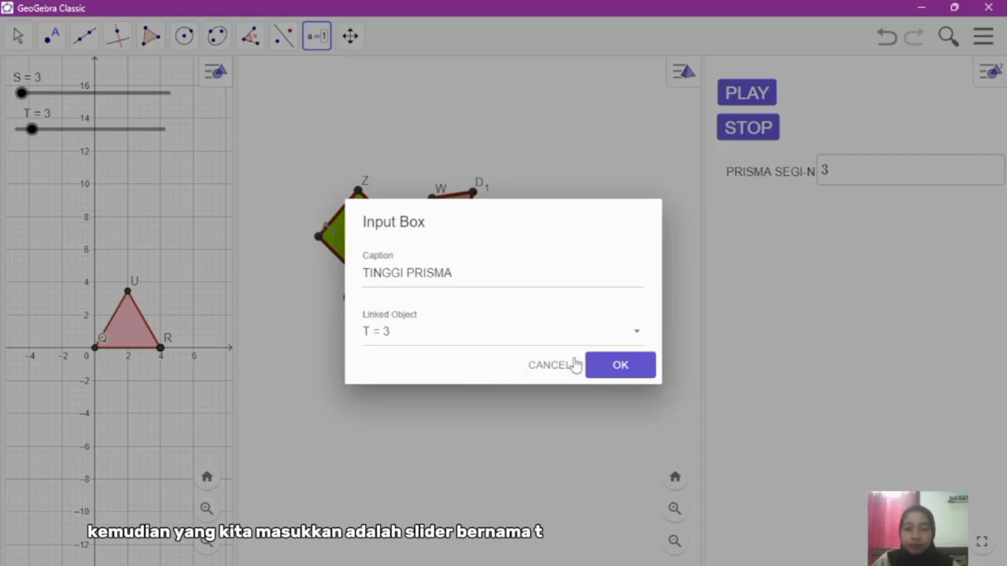
{"action": "left_click", "coordinate": [599, 366]}
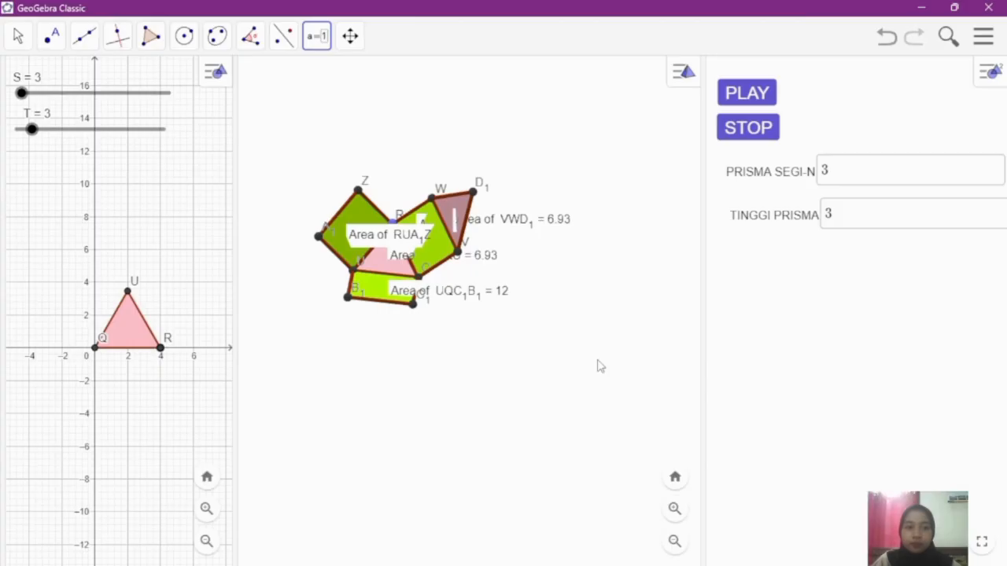
Step: Start a third input box below TINGGI PRISMA and begin its caption with PANJANG
{"action": "left_click", "coordinate": [735, 262]}
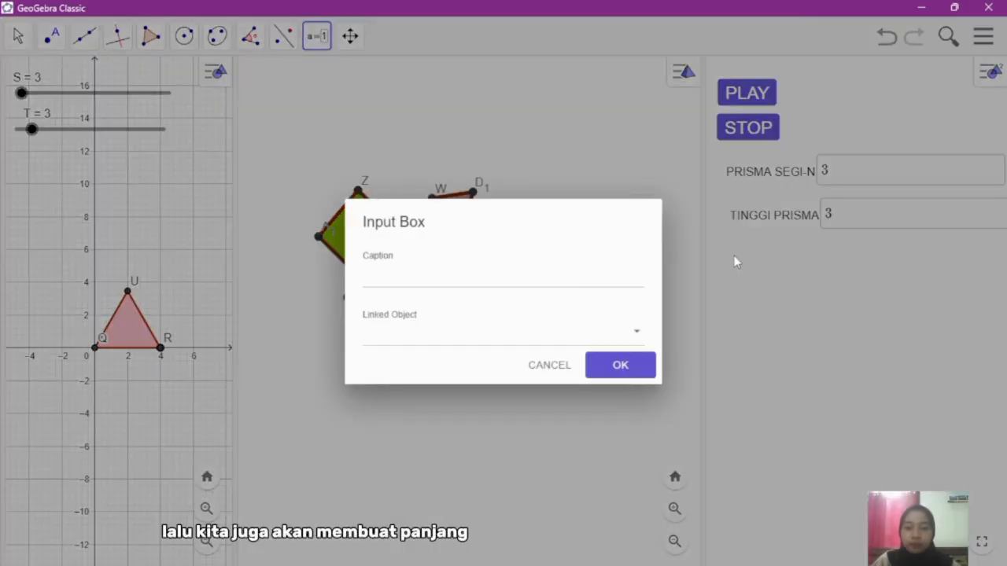
{"action": "left_click", "coordinate": [543, 278]}
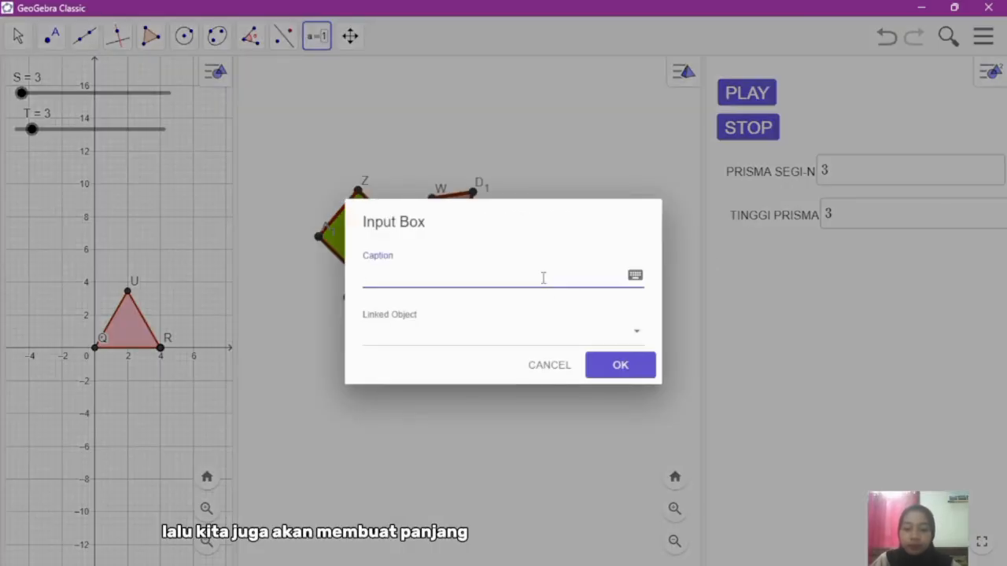
{"action": "type", "text": "PANJ"}
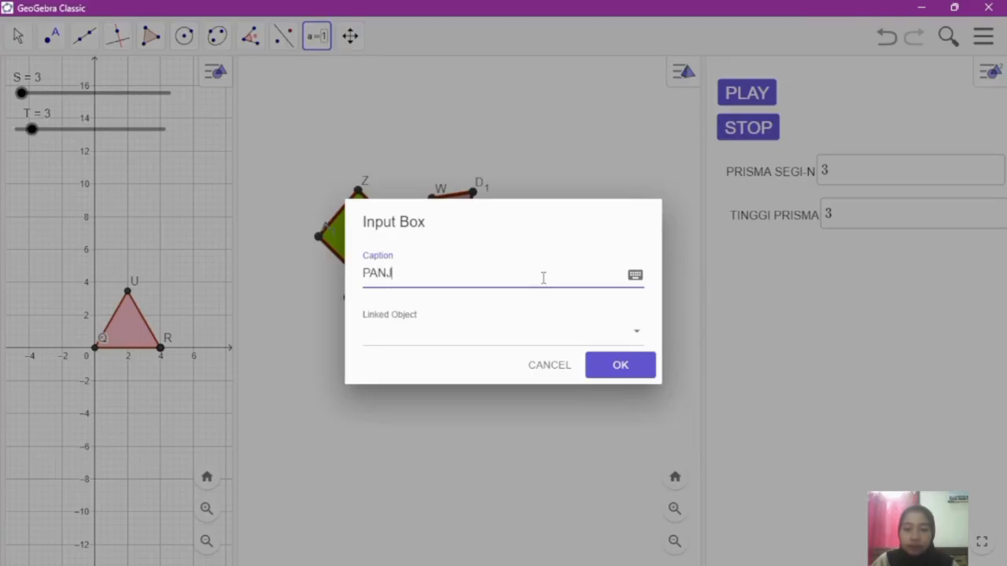
{"action": "type", "text": "ANG SISI ALAS"}
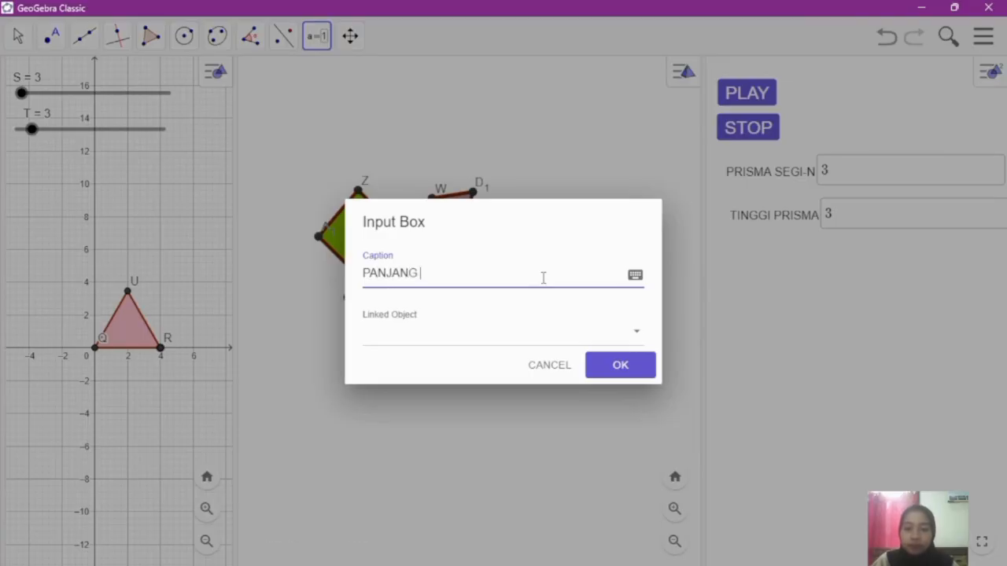
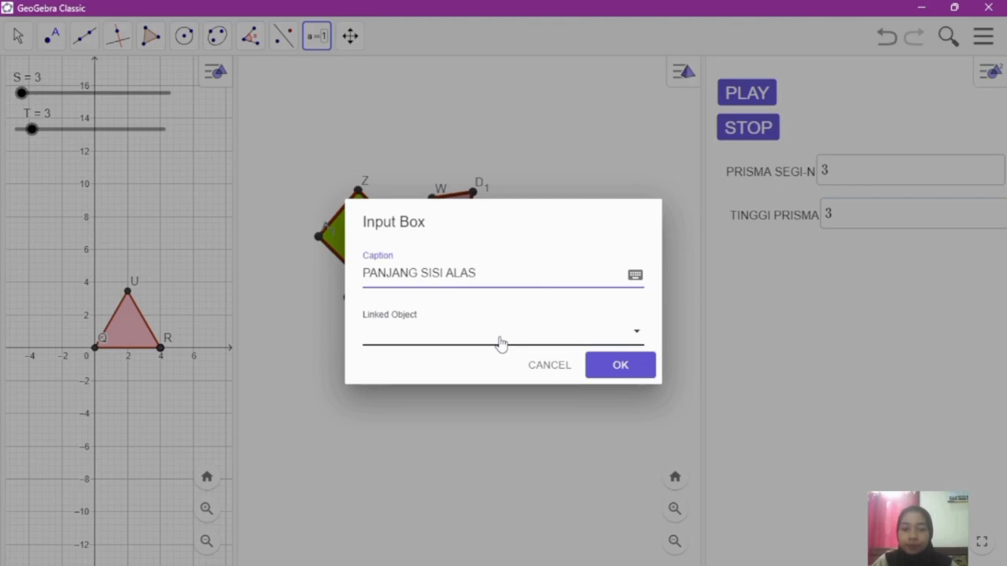
Step: Finish the third input box with the caption PANJANG SISI ALAS and link it to point B = (4, 0)
{"action": "left_click_drag", "start_coordinate": [447, 275], "coordinate": [422, 275]}
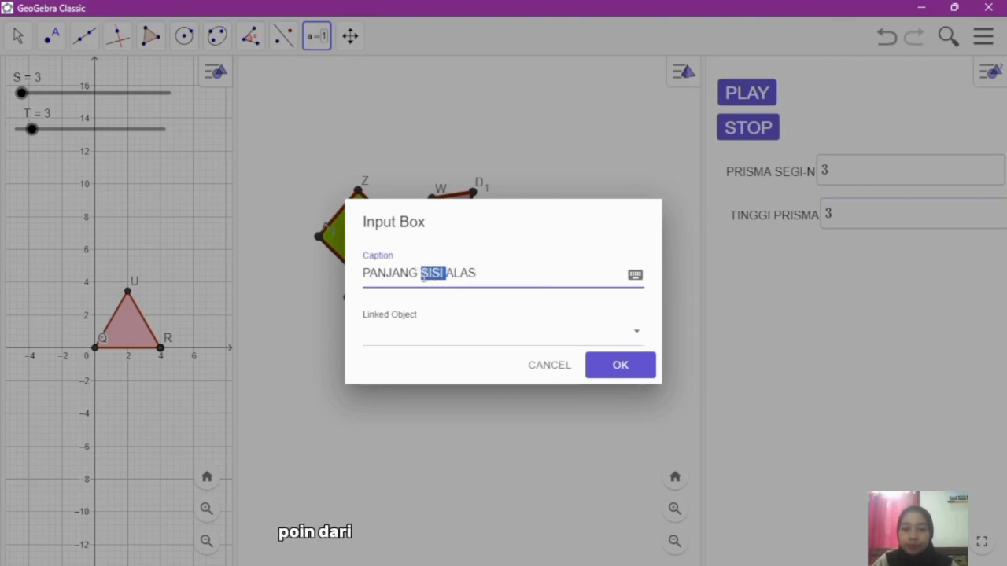
{"action": "key", "text": "BackSpace"}
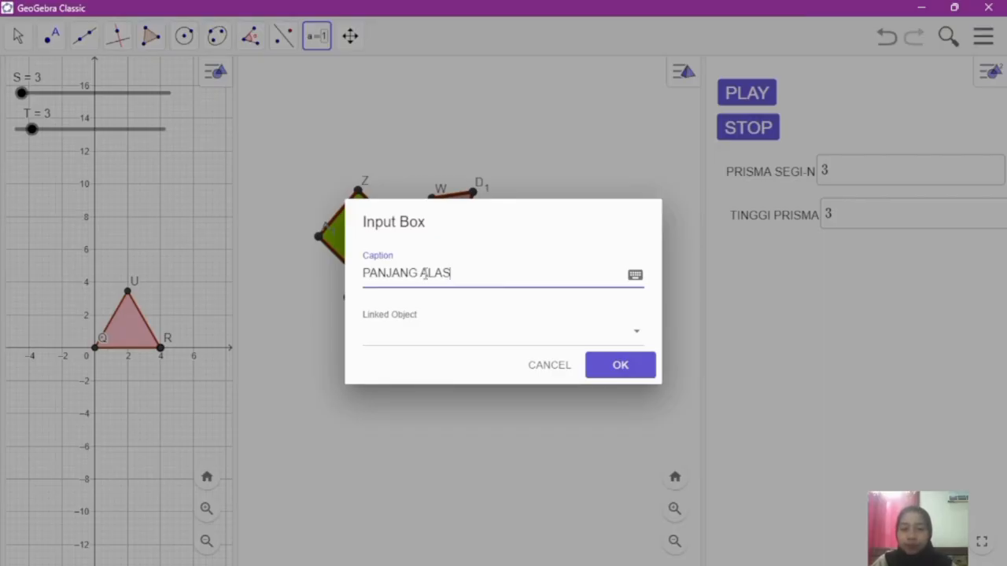
{"action": "left_click", "coordinate": [421, 273]}
{"action": "type", "text": "SISI"}
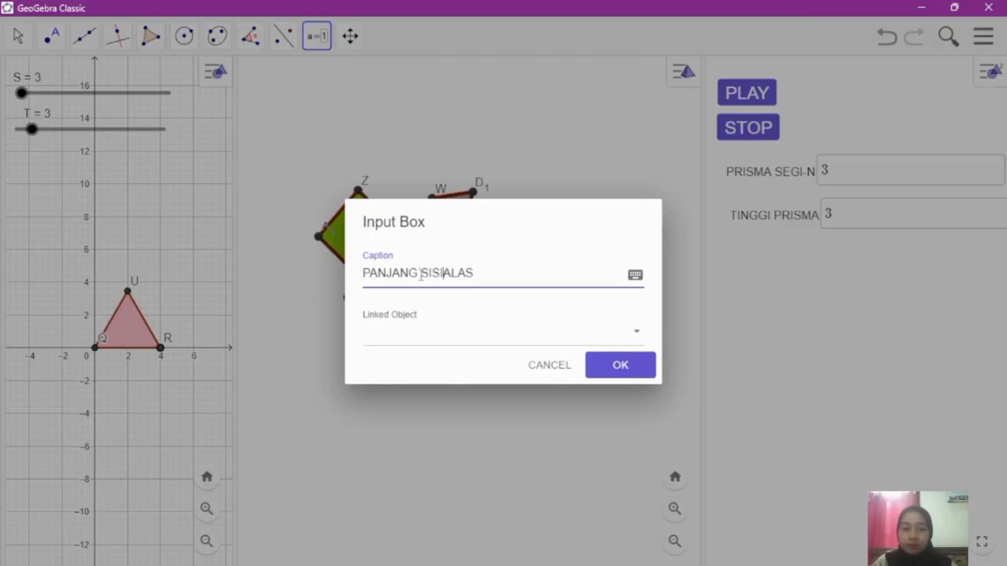
{"action": "left_click", "coordinate": [453, 329]}
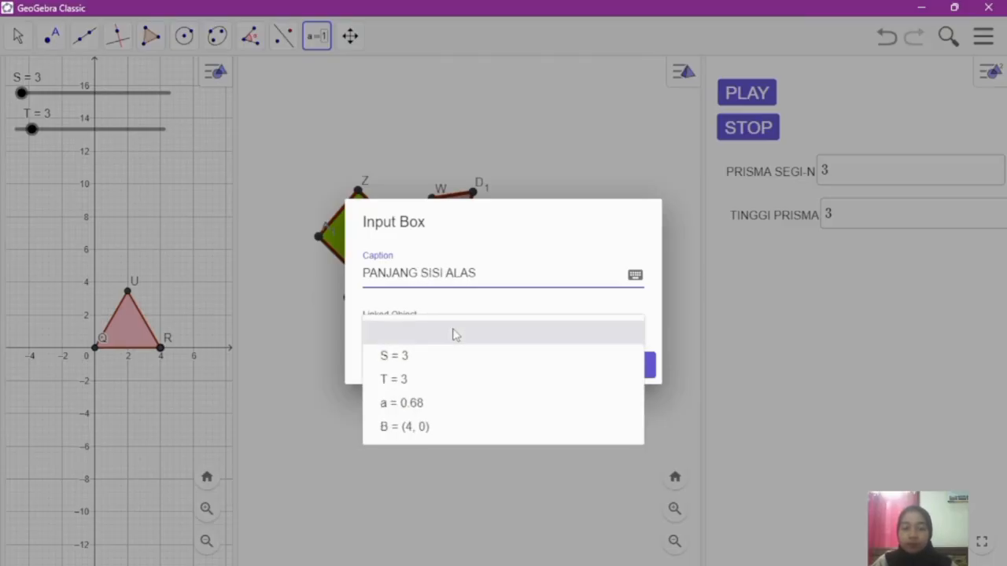
{"action": "left_click", "coordinate": [438, 427]}
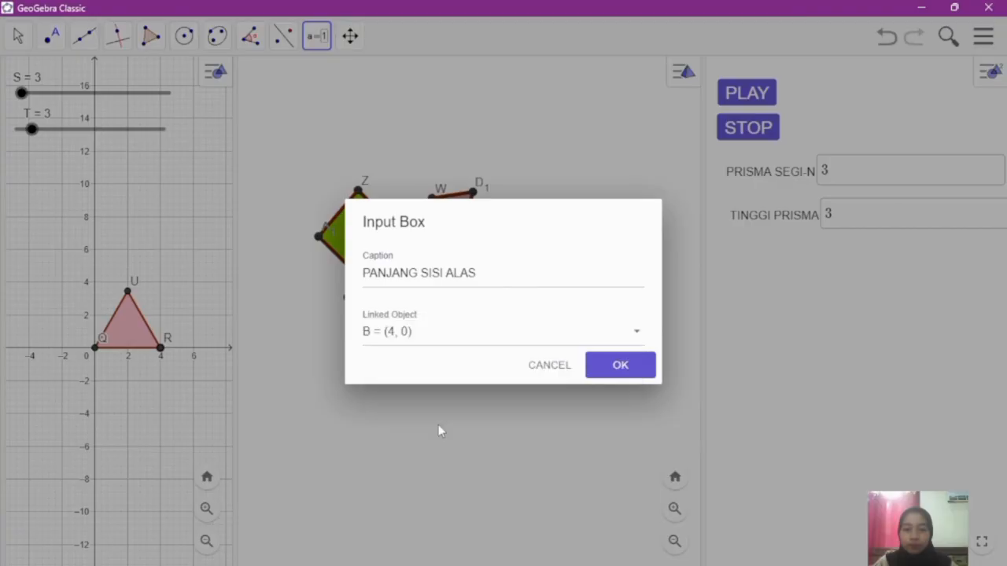
{"action": "left_click", "coordinate": [596, 370]}
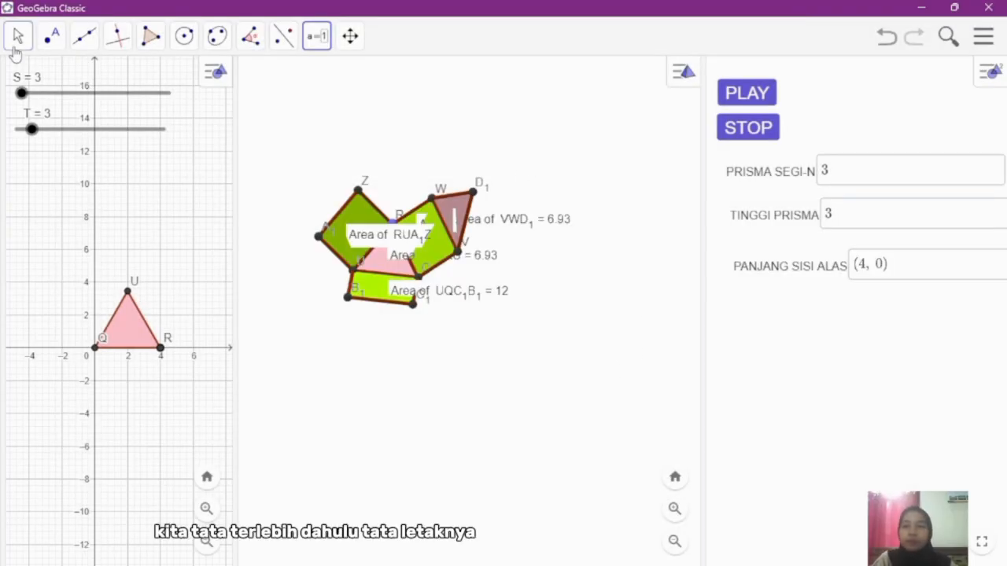
Step: Unlock the PRISMA SEGI-N input box and move it closer beneath the STOP button, aligned with the button's edge
{"action": "left_click", "coordinate": [17, 38]}
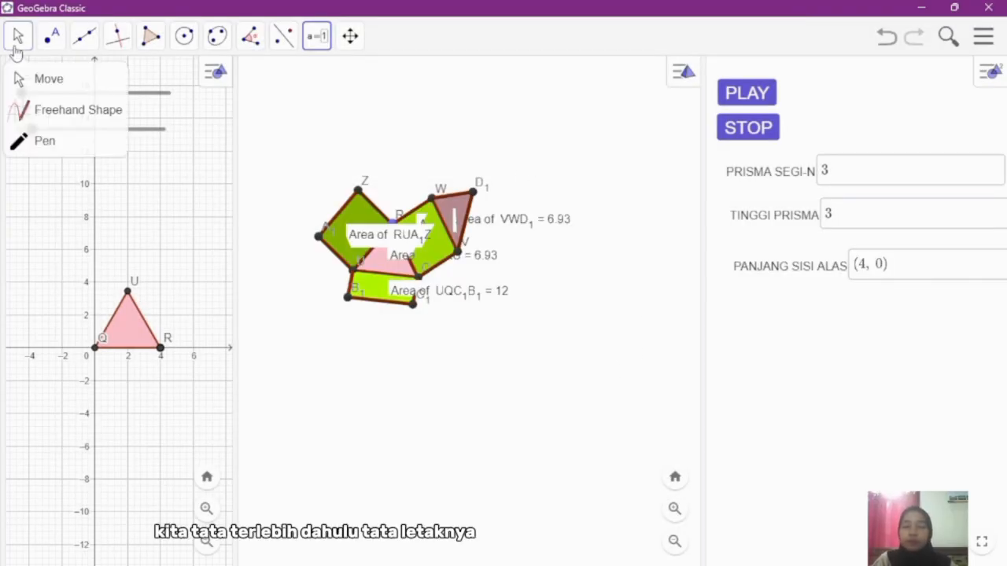
{"action": "right_click", "coordinate": [748, 180]}
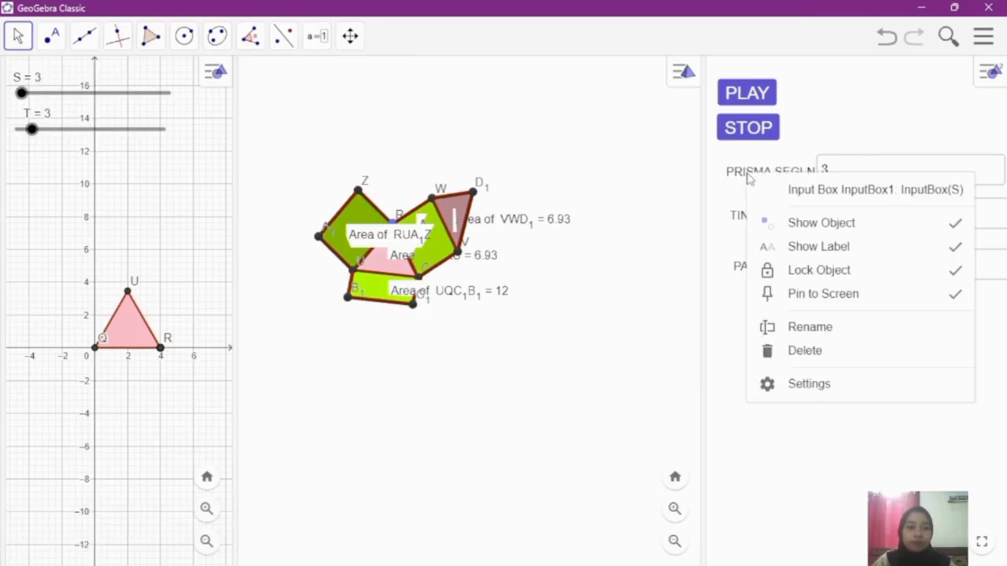
{"action": "left_click", "coordinate": [800, 283]}
{"action": "left_click_drag", "start_coordinate": [787, 185], "coordinate": [778, 179]}
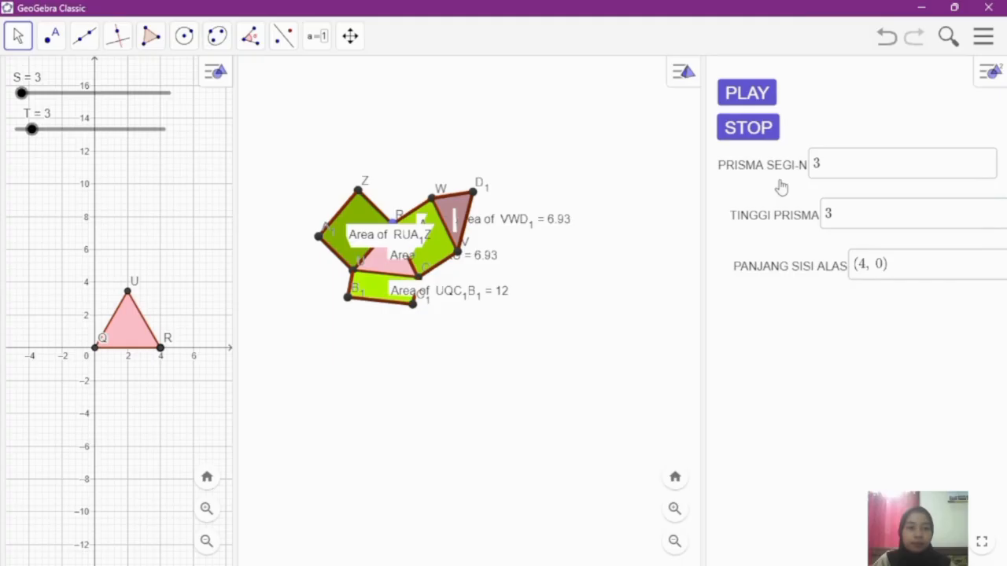
Step: Unlock the TINGGI PRISMA and PANJANG SISI ALAS input boxes and stack them in line beneath the PRISMA SEGI-N box
{"action": "right_click", "coordinate": [786, 223]}
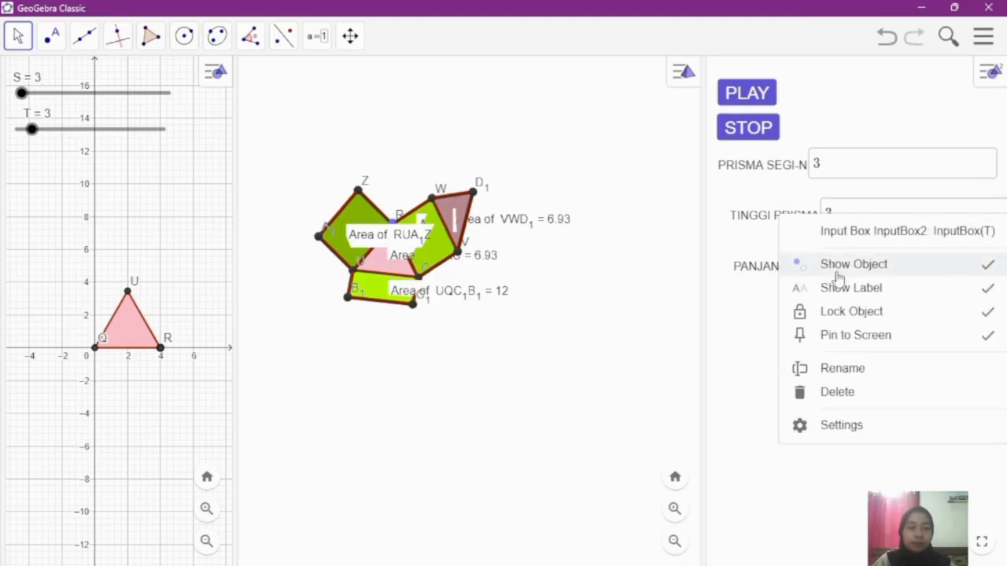
{"action": "left_click", "coordinate": [848, 313]}
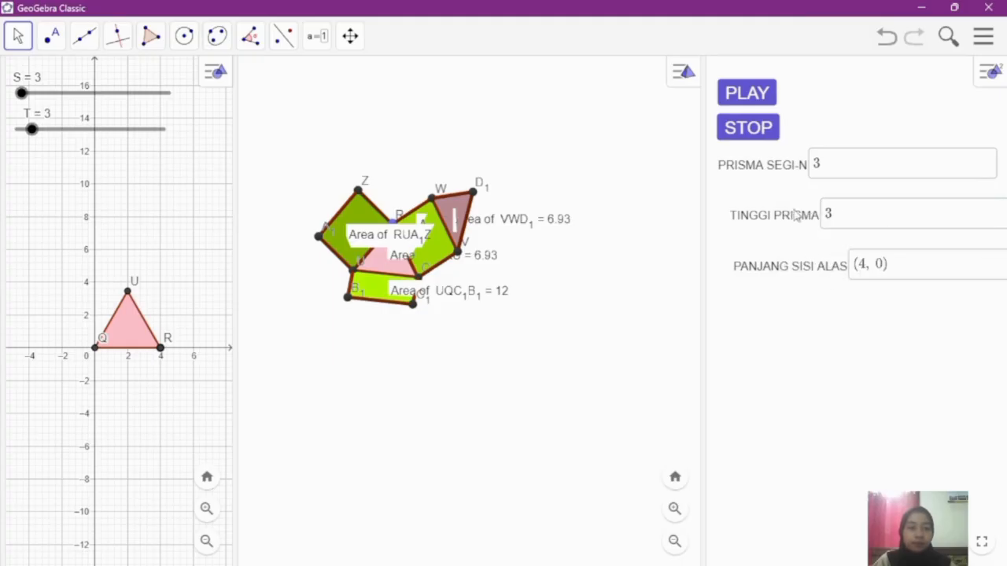
{"action": "mouse_move", "coordinate": [794, 216]}
{"action": "left_mouse_down"}
{"action": "mouse_move", "coordinate": [778, 213]}
{"action": "mouse_move", "coordinate": [783, 205]}
{"action": "left_mouse_up"}
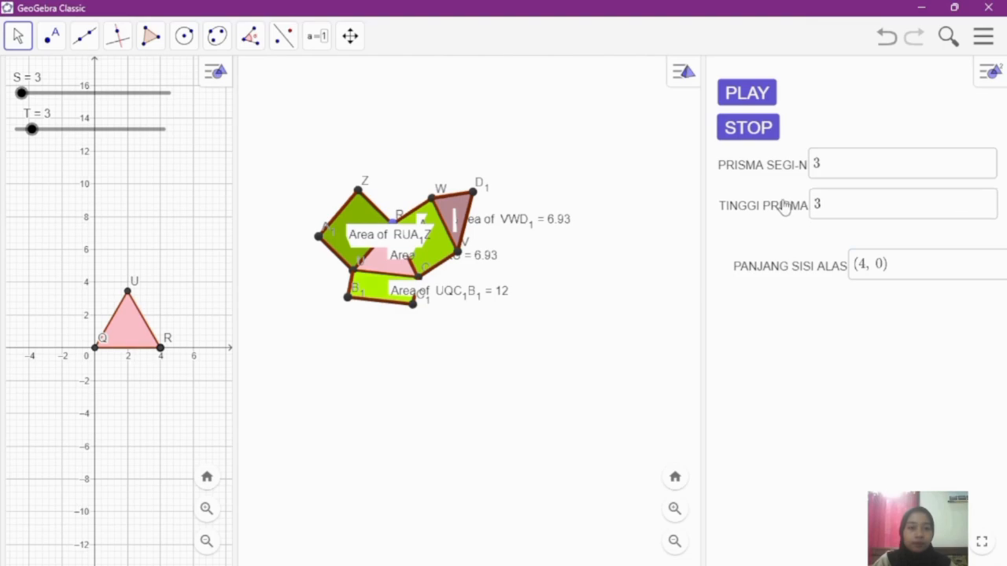
{"action": "right_click", "coordinate": [790, 273]}
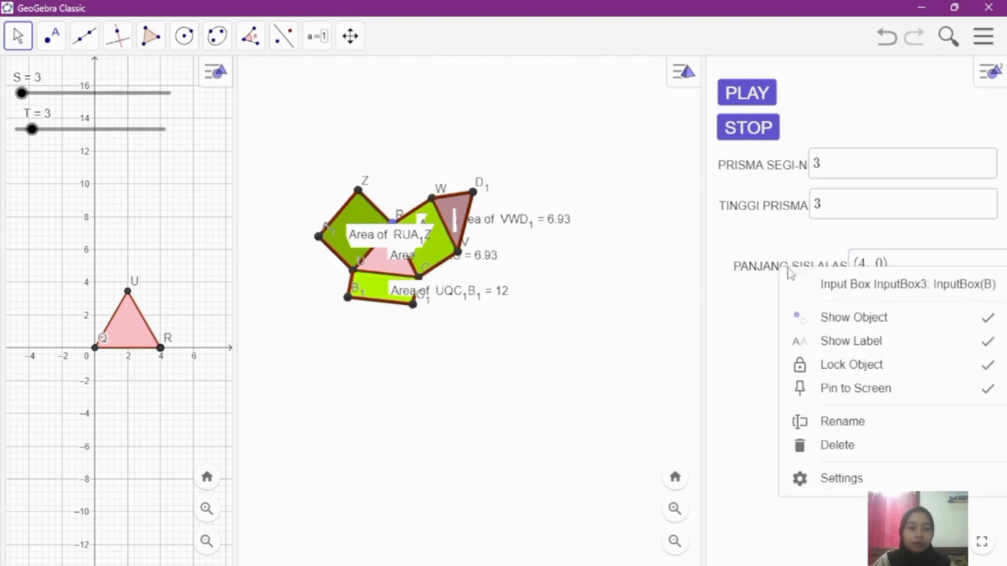
{"action": "left_click", "coordinate": [830, 365]}
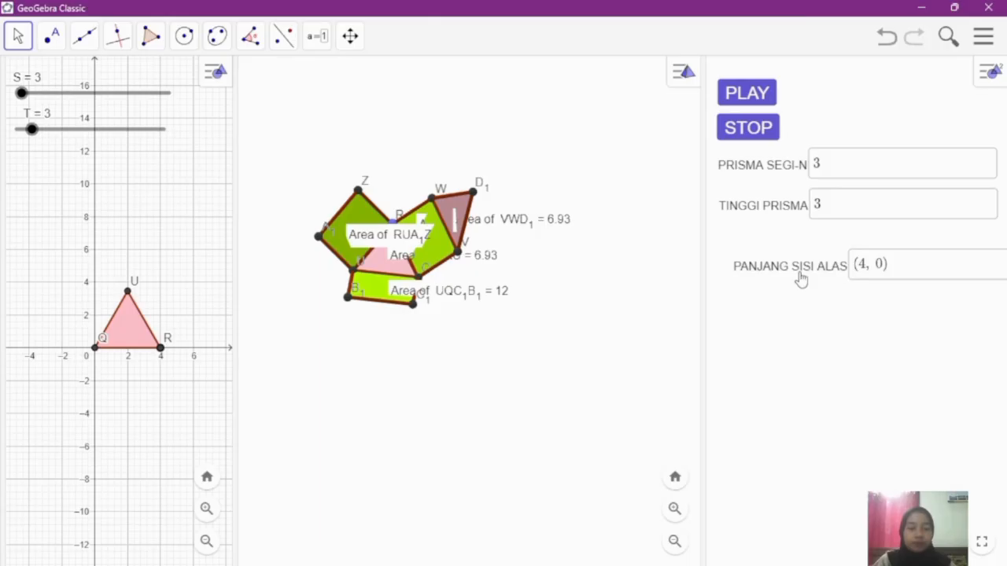
{"action": "left_click_drag", "start_coordinate": [799, 277], "coordinate": [787, 260]}
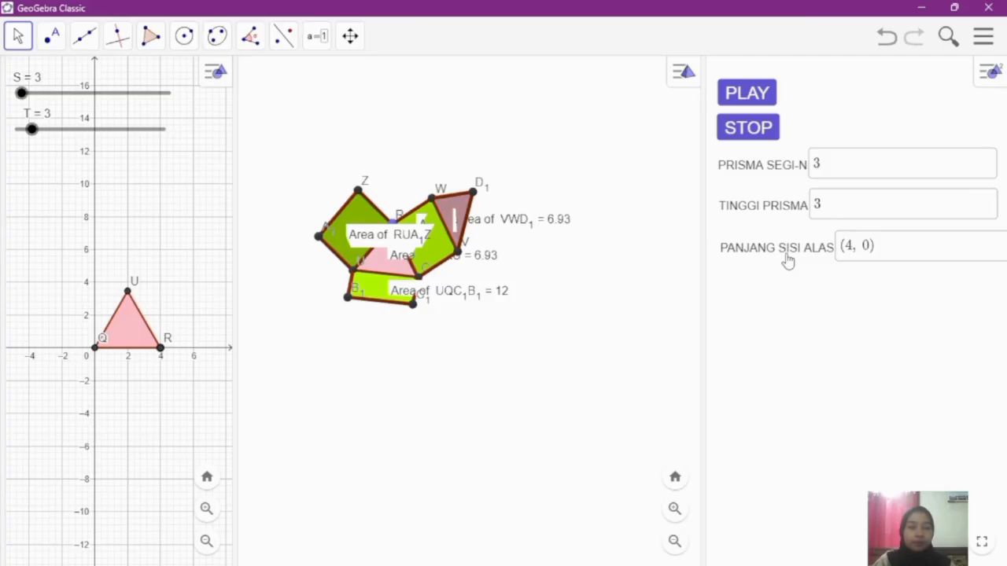
Step: Set the length of the PRISMA SEGI-N input box to 5 in its style settings
{"action": "right_click", "coordinate": [796, 168]}
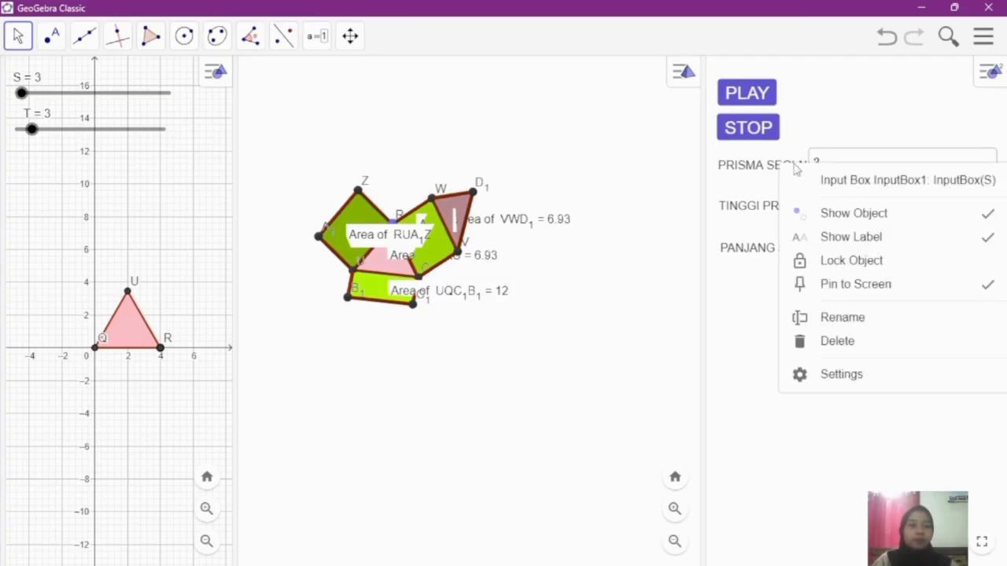
{"action": "left_click", "coordinate": [836, 376]}
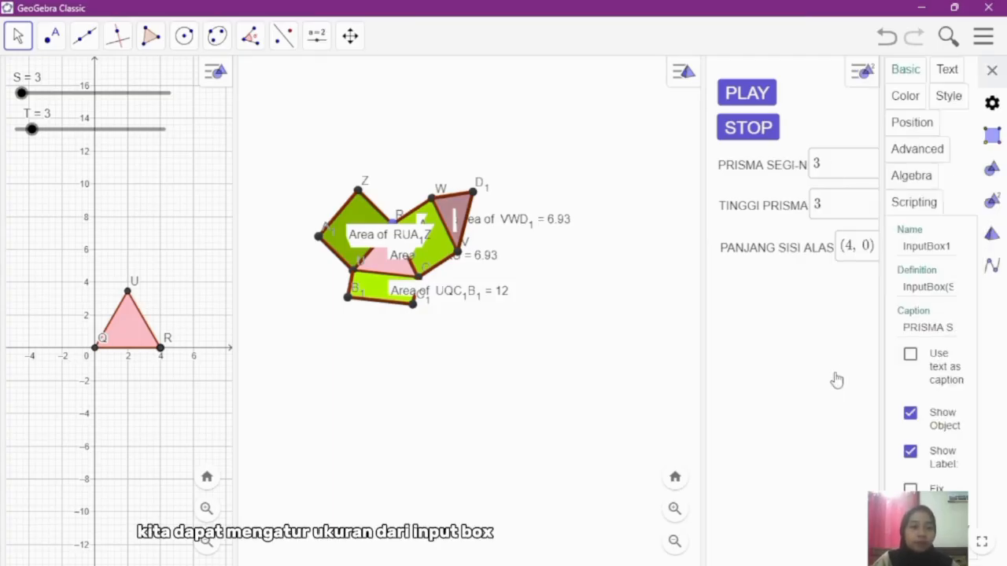
{"action": "left_click", "coordinate": [944, 98]}
{"action": "left_click_drag", "start_coordinate": [921, 289], "coordinate": [881, 294]}
{"action": "type", "text": "5"}
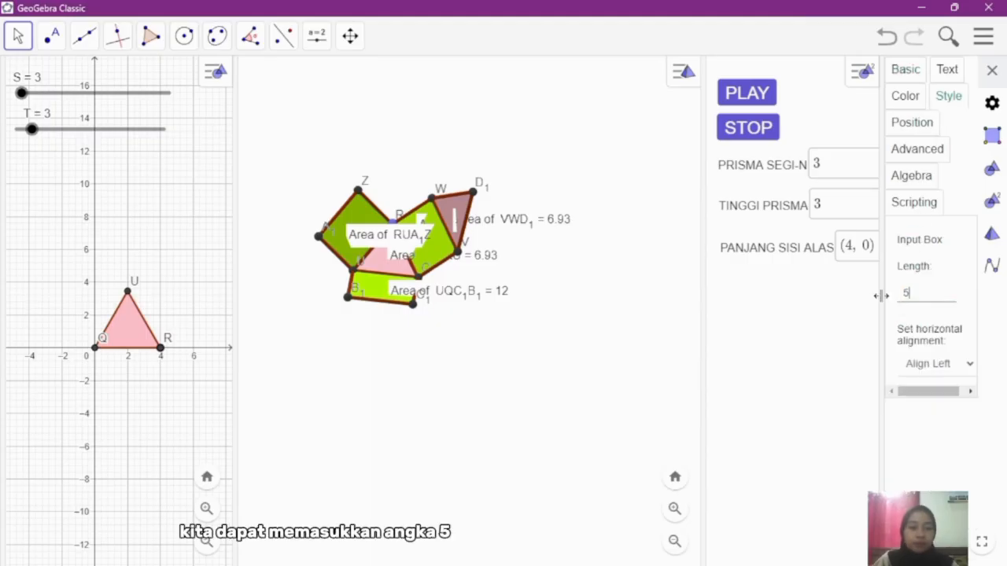
{"action": "left_click", "coordinate": [942, 489]}
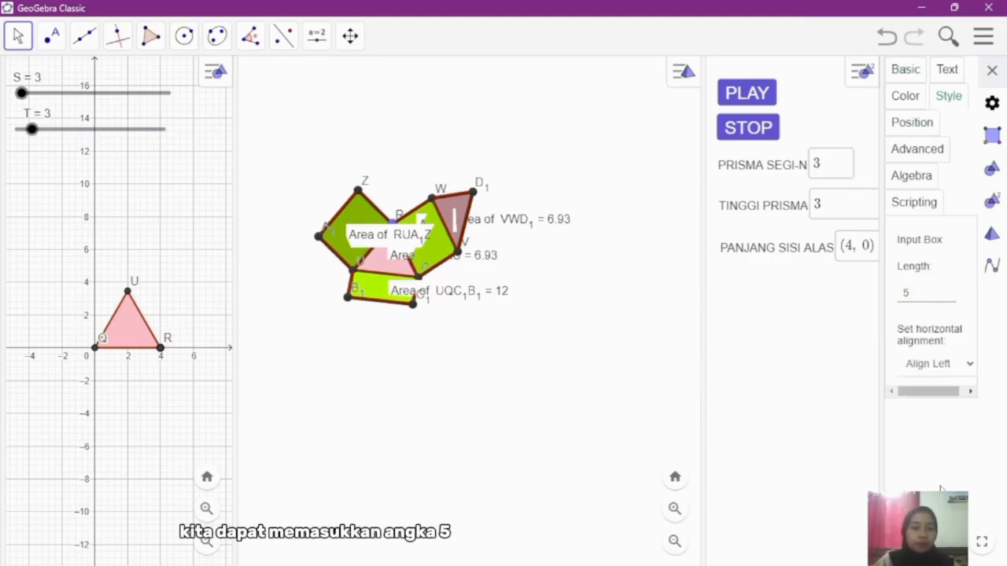
Step: Set the length of the TINGGI PRISMA input box to 5
{"action": "left_click", "coordinate": [789, 205]}
{"action": "left_click", "coordinate": [790, 211]}
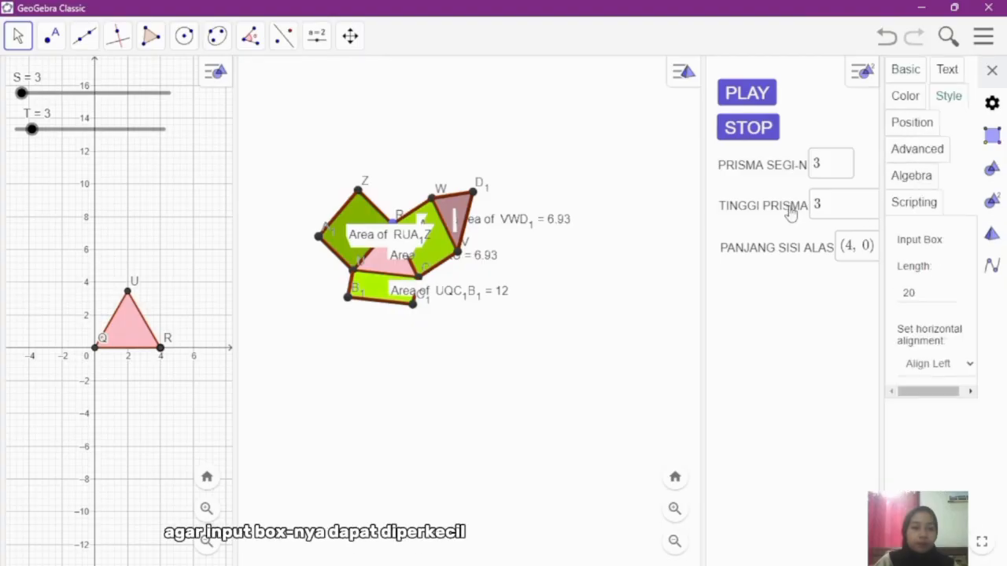
{"action": "double_click", "coordinate": [901, 293]}
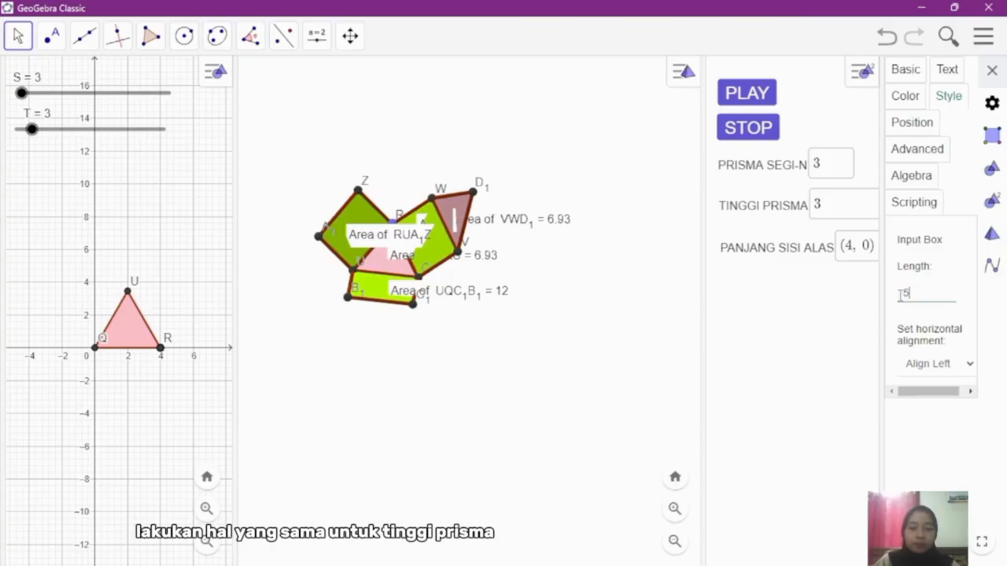
{"action": "type", "text": "5"}
{"action": "left_click", "coordinate": [928, 438]}
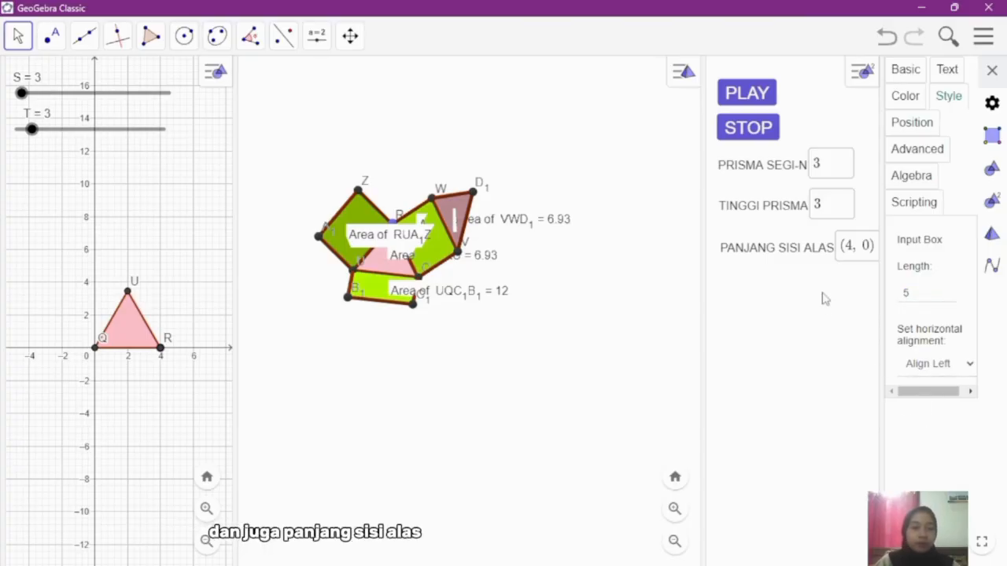
Step: Set the length of the PANJANG SISI ALAS input box to 5
{"action": "left_click", "coordinate": [855, 247]}
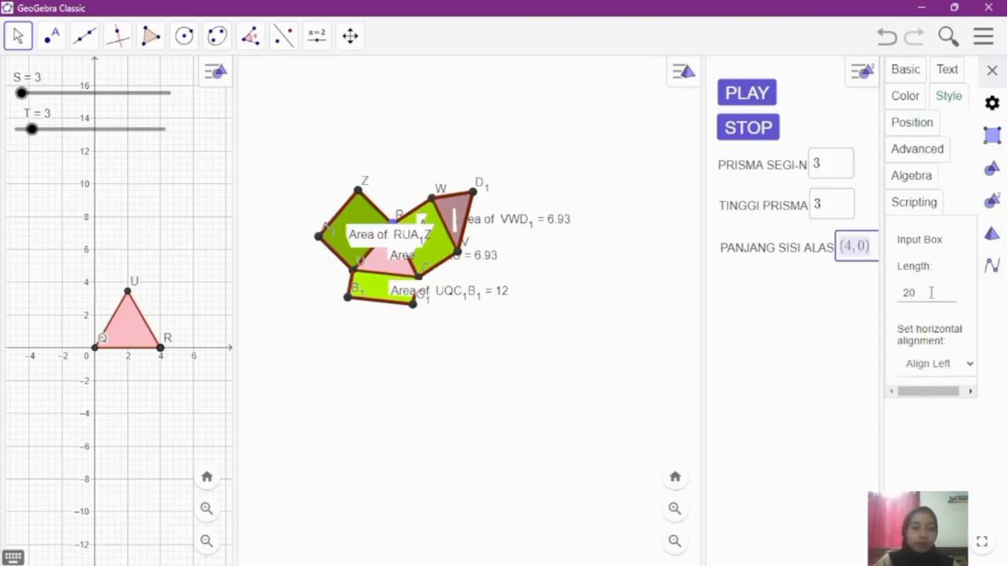
{"action": "left_click_drag", "start_coordinate": [930, 292], "coordinate": [894, 297]}
{"action": "type", "text": "5"}
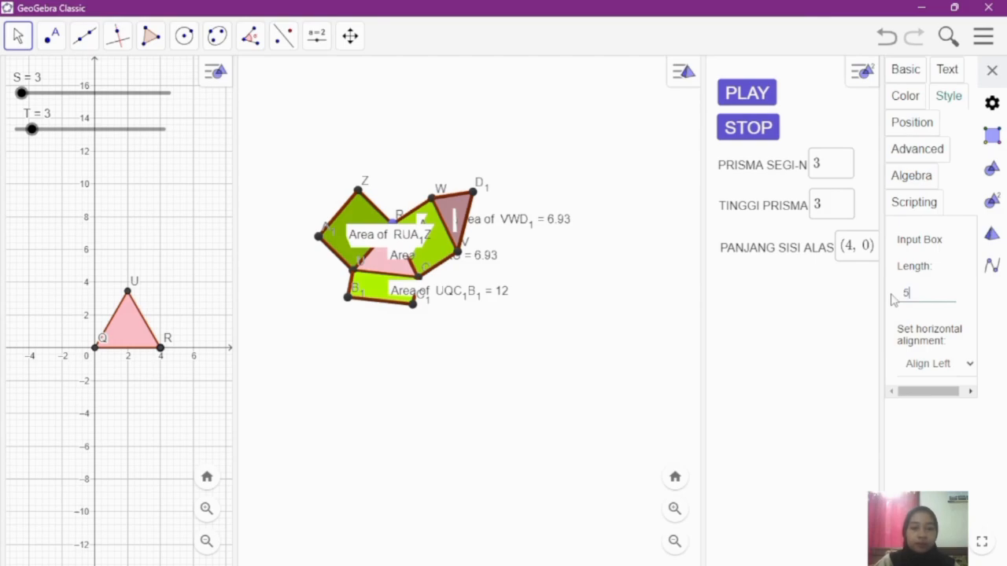
{"action": "left_click", "coordinate": [916, 430]}
Step: Try the Very Small text size on the PANJANG SISI ALAS input box and restore it to Small
{"action": "left_click", "coordinate": [945, 72]}
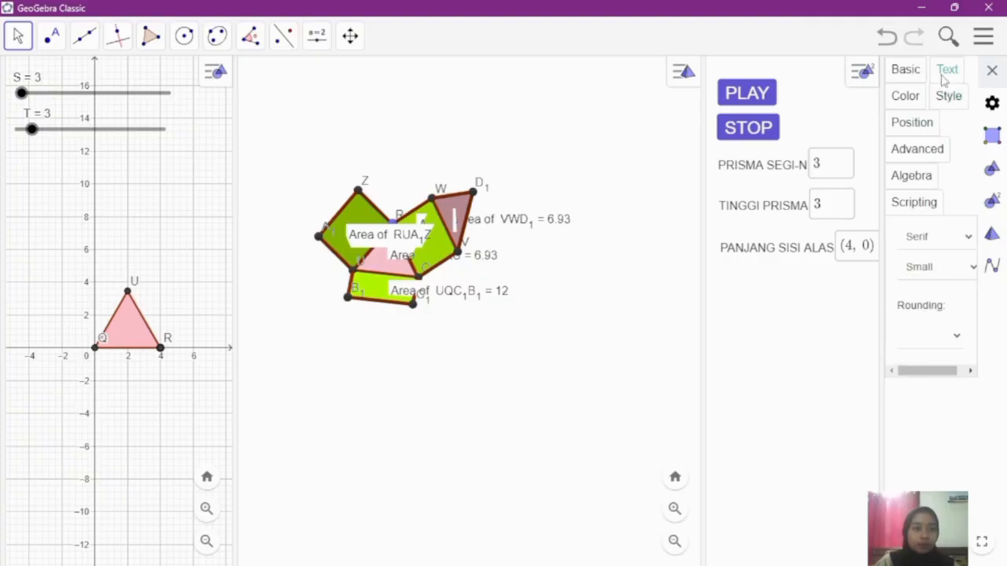
{"action": "left_click", "coordinate": [944, 267]}
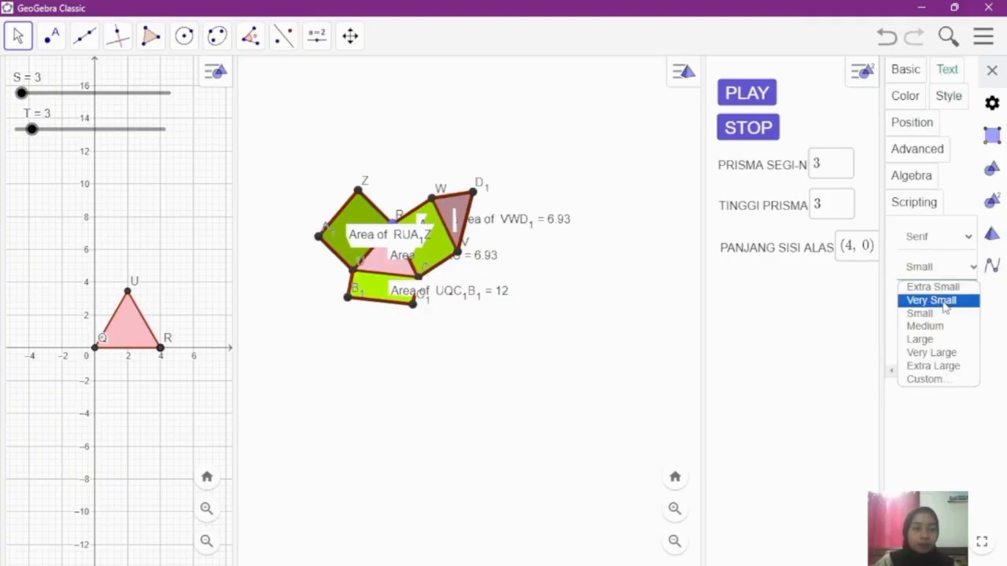
{"action": "left_click", "coordinate": [945, 301]}
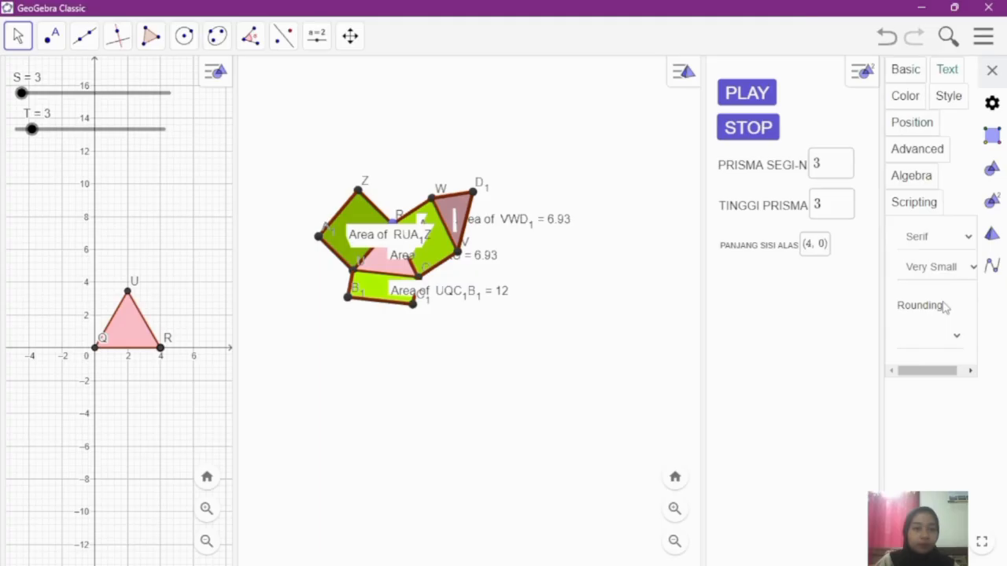
{"action": "left_click", "coordinate": [945, 272]}
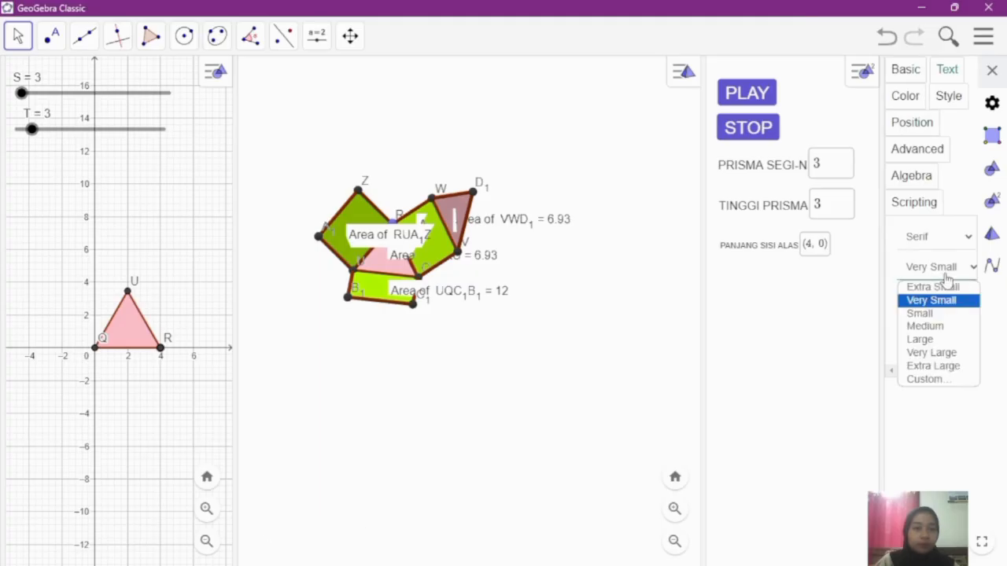
{"action": "left_click", "coordinate": [933, 318]}
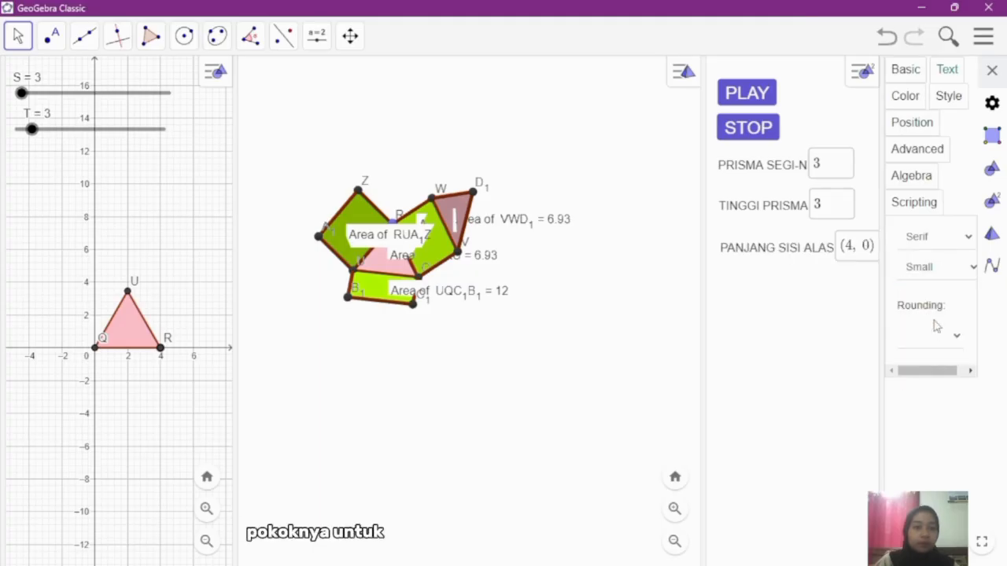
Step: Try the Sans-Serif font on the PANJANG SISI ALAS input box and restore it to Serif
{"action": "left_click", "coordinate": [950, 245]}
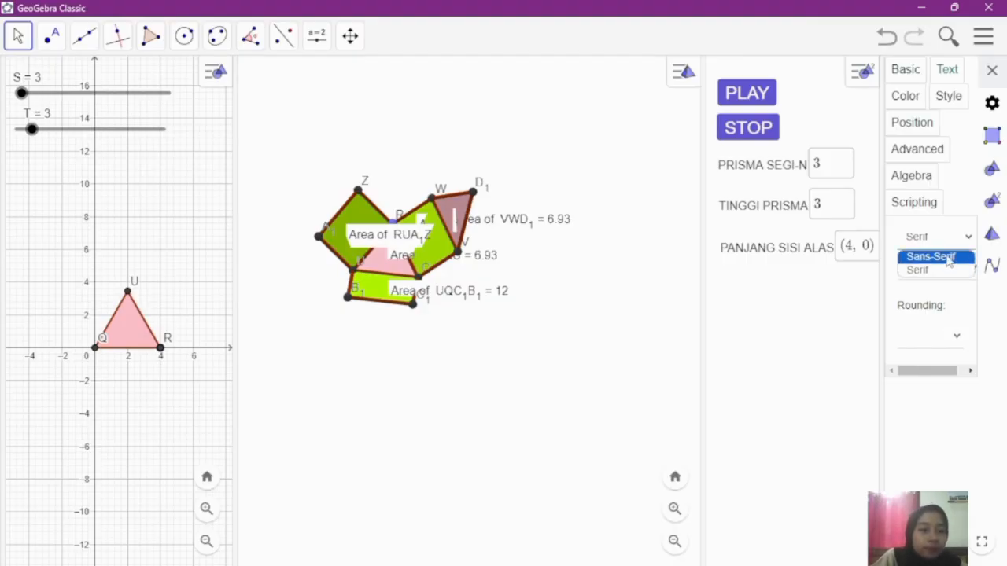
{"action": "left_click", "coordinate": [949, 258]}
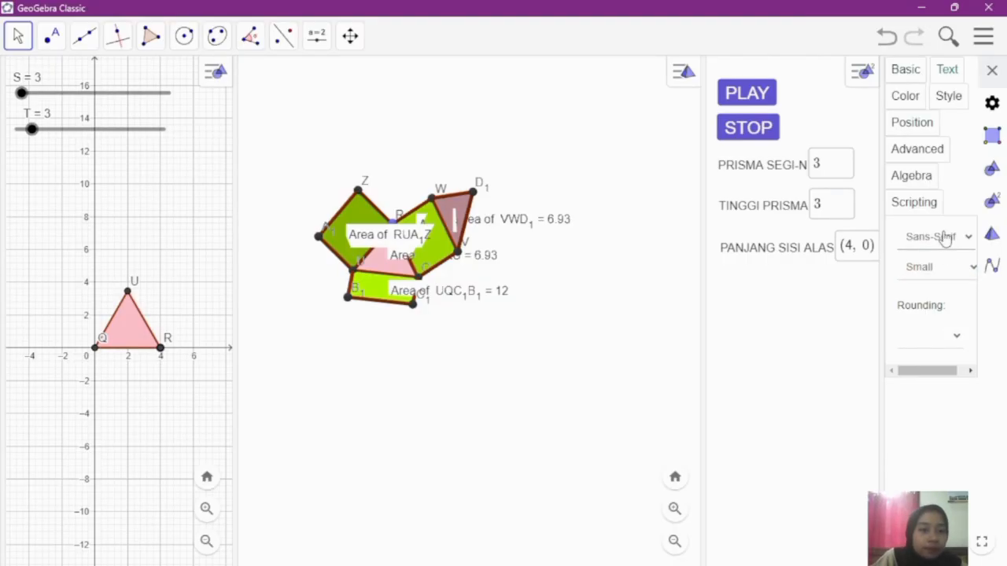
{"action": "left_click", "coordinate": [946, 239]}
{"action": "left_click", "coordinate": [940, 270]}
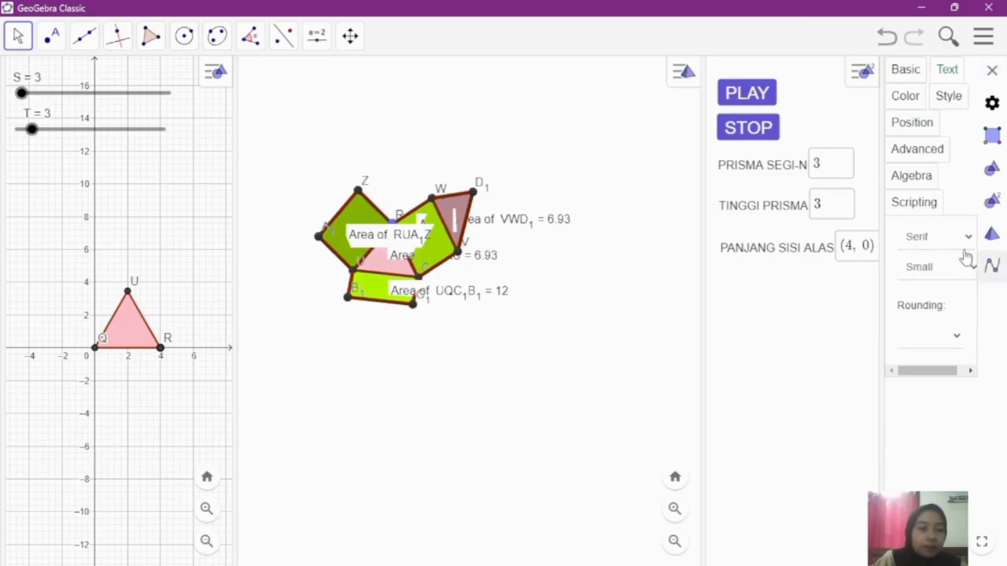
Step: Widen the settings area and color the PANJANG SISI ALAS input box cyan (#00FFFF)
{"action": "left_click", "coordinate": [912, 96]}
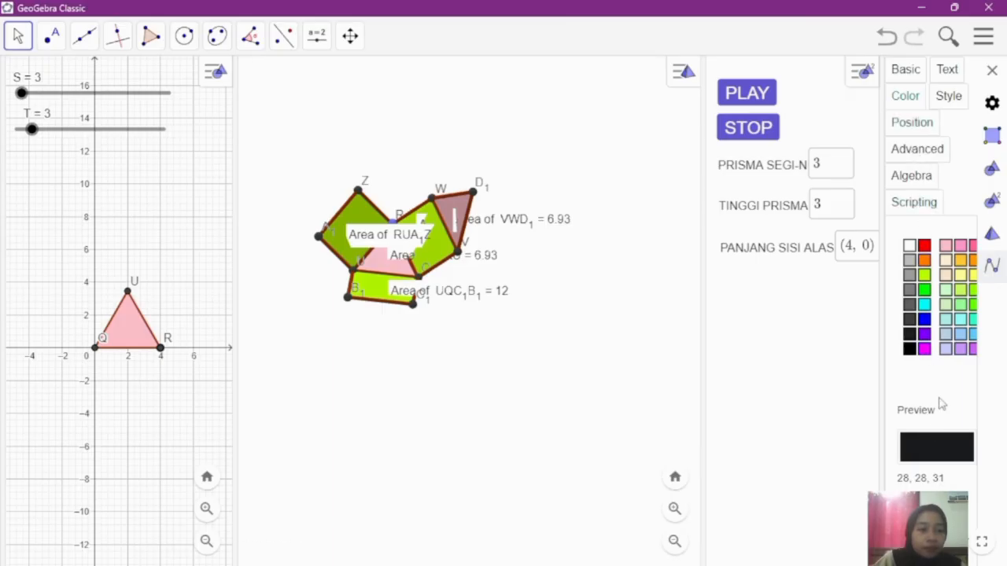
{"action": "left_click_drag", "start_coordinate": [883, 365], "coordinate": [855, 367]}
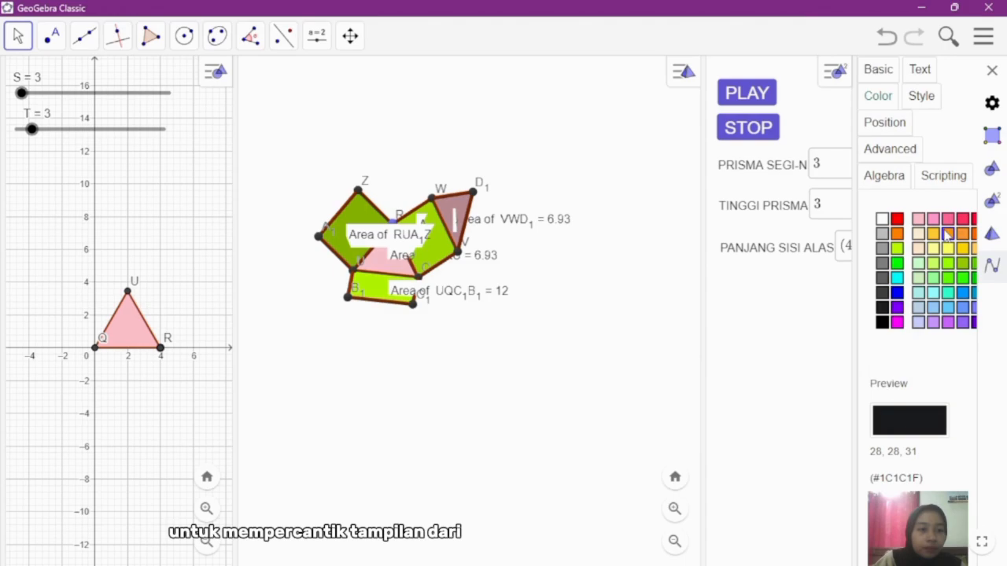
{"action": "left_click", "coordinate": [897, 277]}
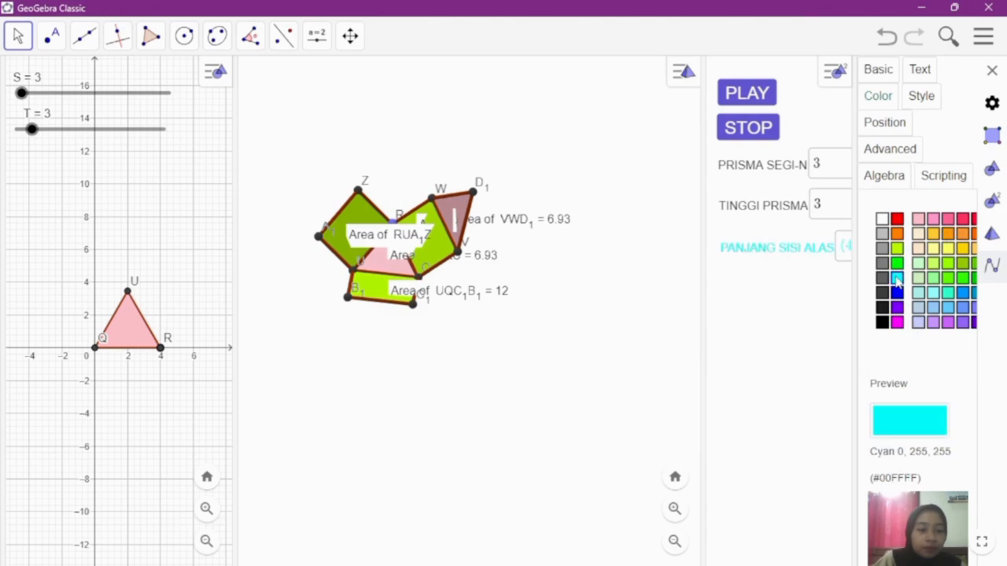
Step: Set the PANJANG SISI ALAS input box's text color to black and its background color to cyan (#00FFFF)
{"action": "left_click", "coordinate": [882, 322]}
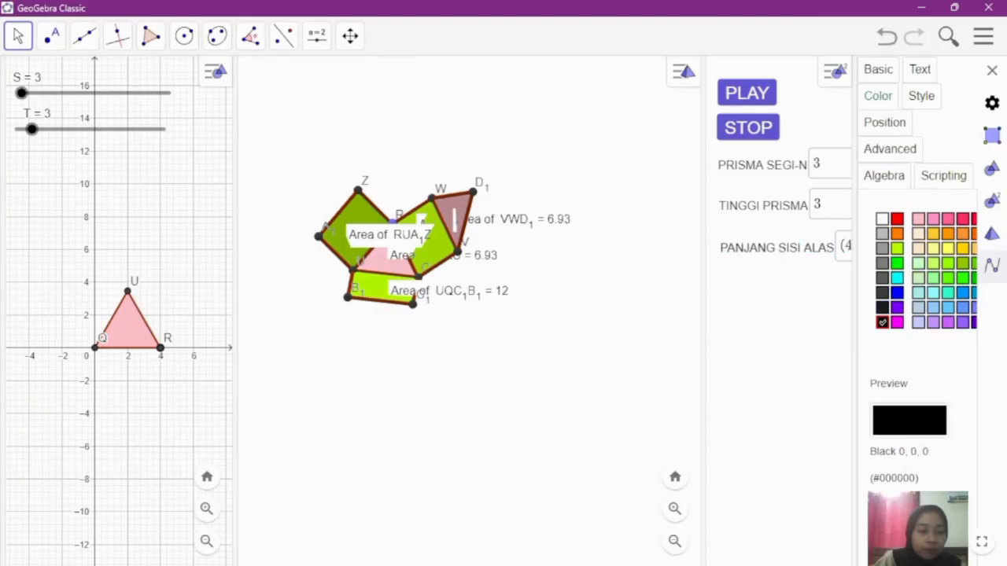
{"action": "left_click", "coordinate": [882, 218]}
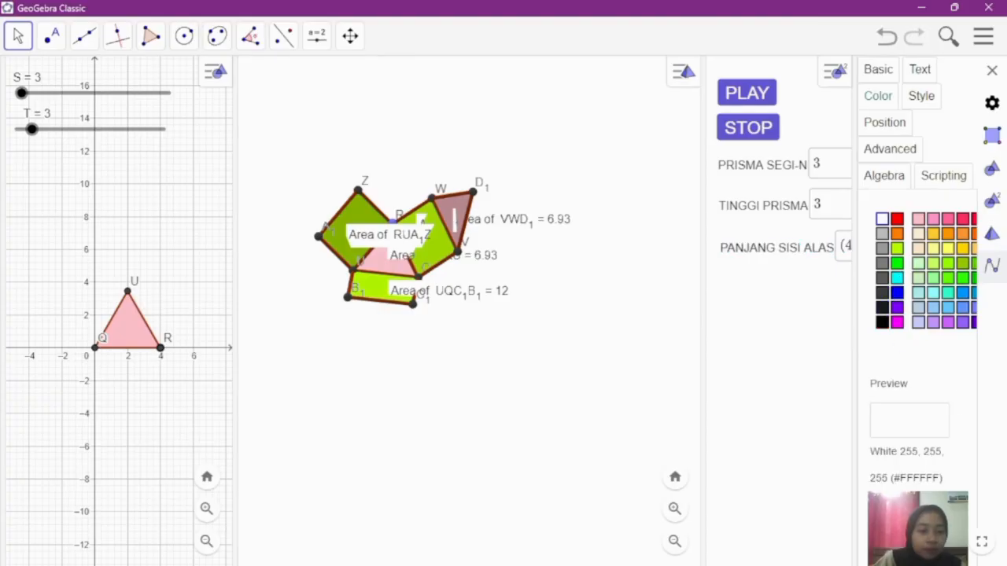
{"action": "left_click", "coordinate": [895, 282]}
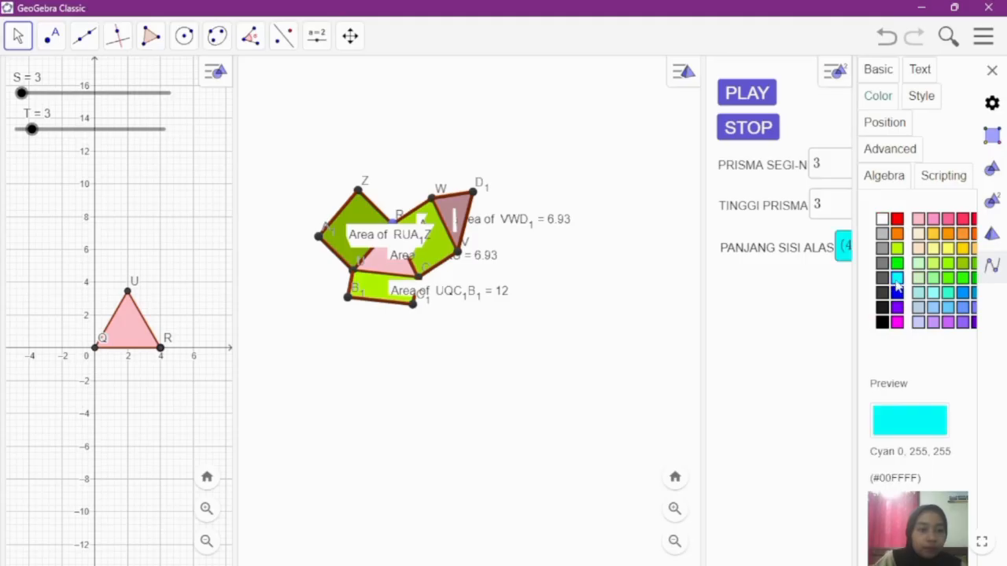
Step: Give the TINGGI PRISMA input box a green (#00FF00) background and the PRISMA SEGI-N input box a pink (#FF6699) background
{"action": "left_click", "coordinate": [802, 210]}
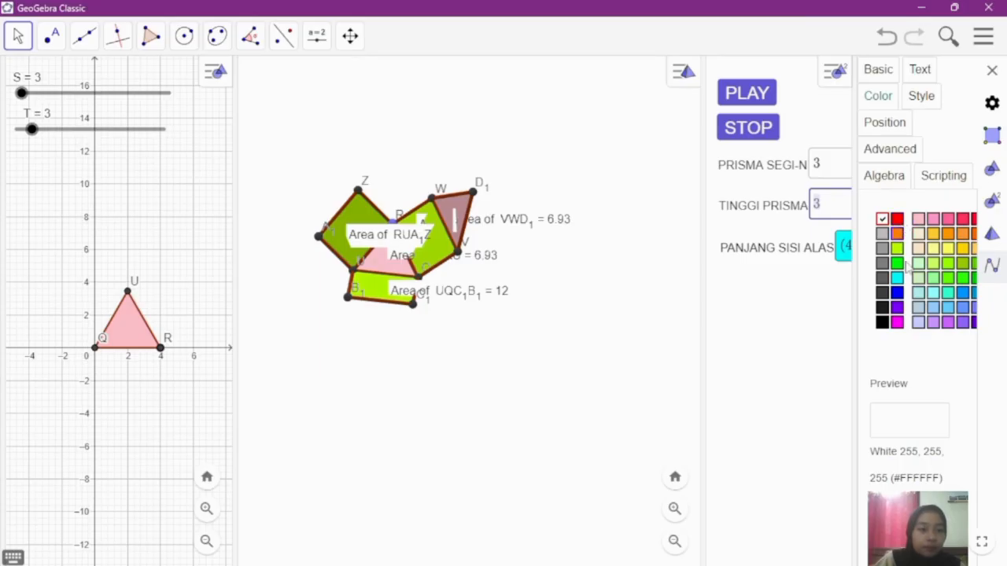
{"action": "left_click", "coordinate": [897, 264]}
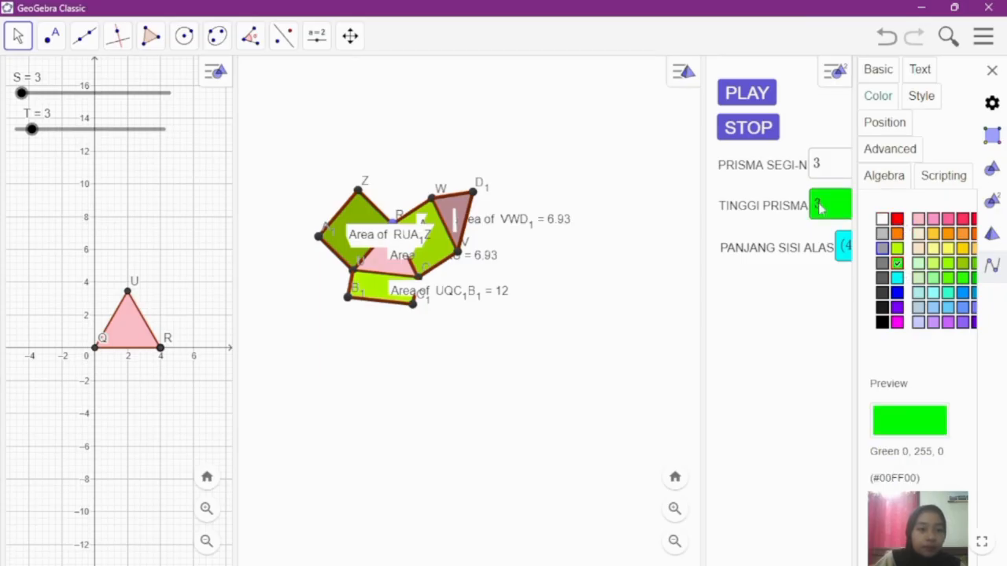
{"action": "left_click", "coordinate": [788, 171]}
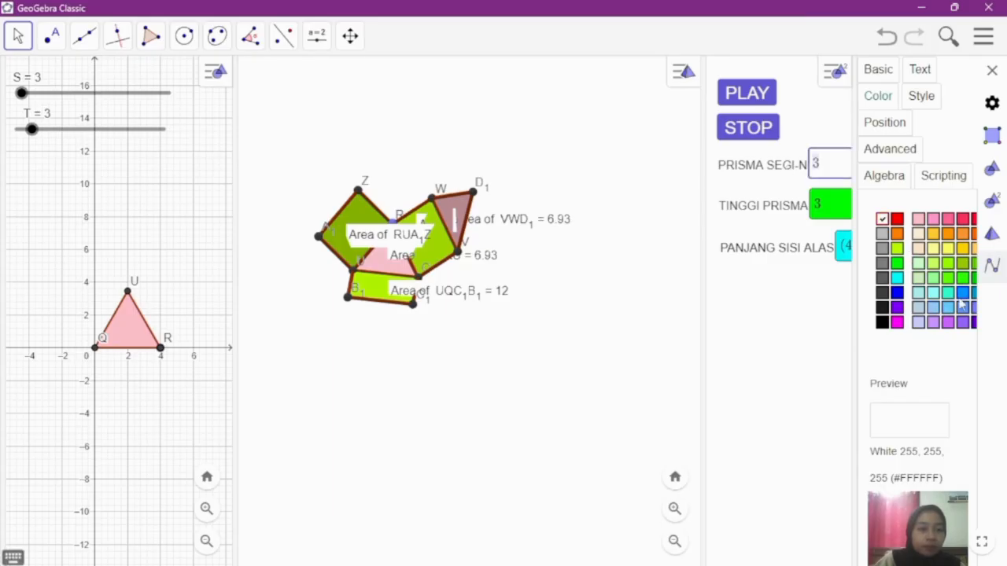
{"action": "left_click", "coordinate": [948, 220]}
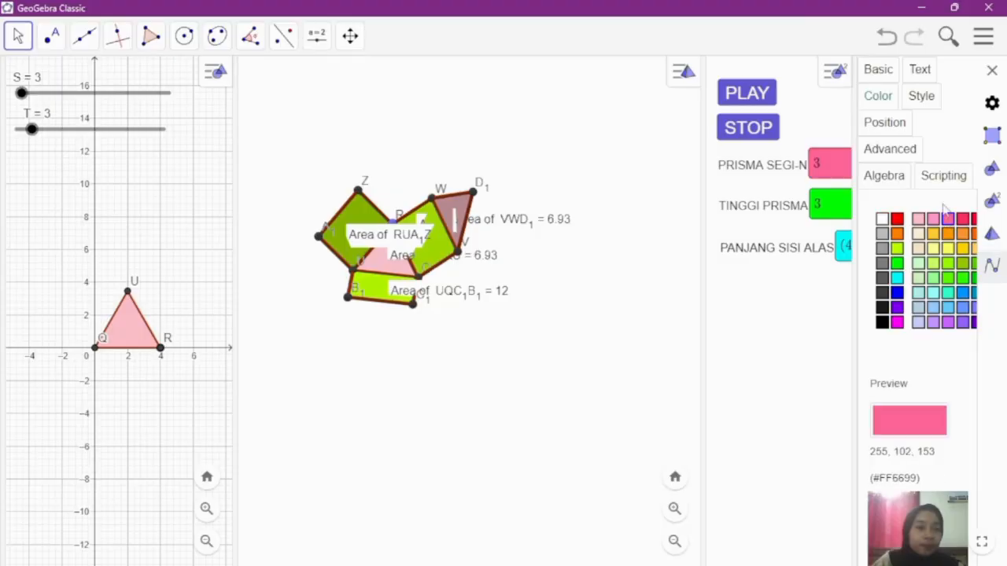
{"action": "left_click", "coordinate": [991, 70]}
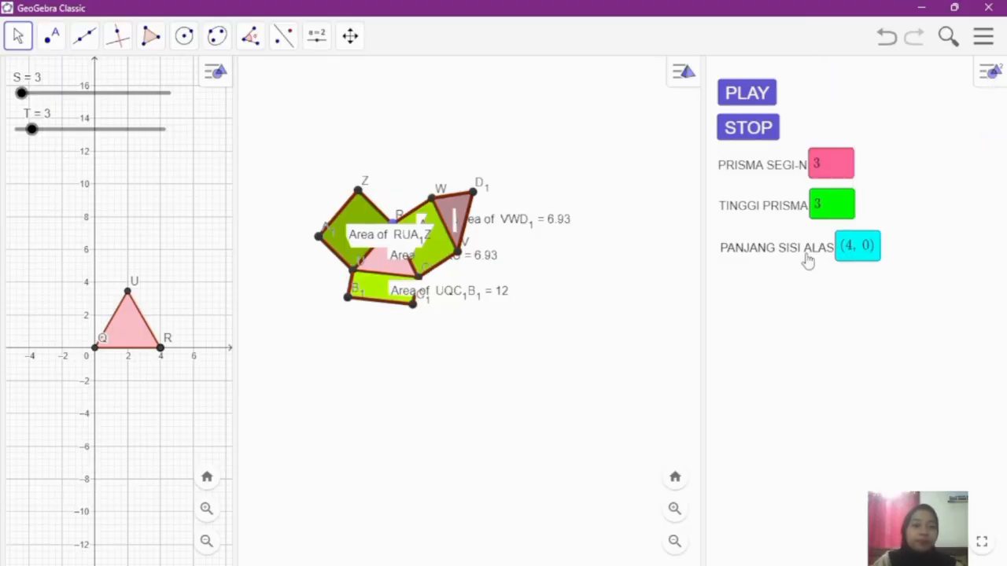
Step: Nudge the PANJANG SISI ALAS input box slightly up under the others and lock it in place
{"action": "left_click_drag", "start_coordinate": [799, 252], "coordinate": [798, 250]}
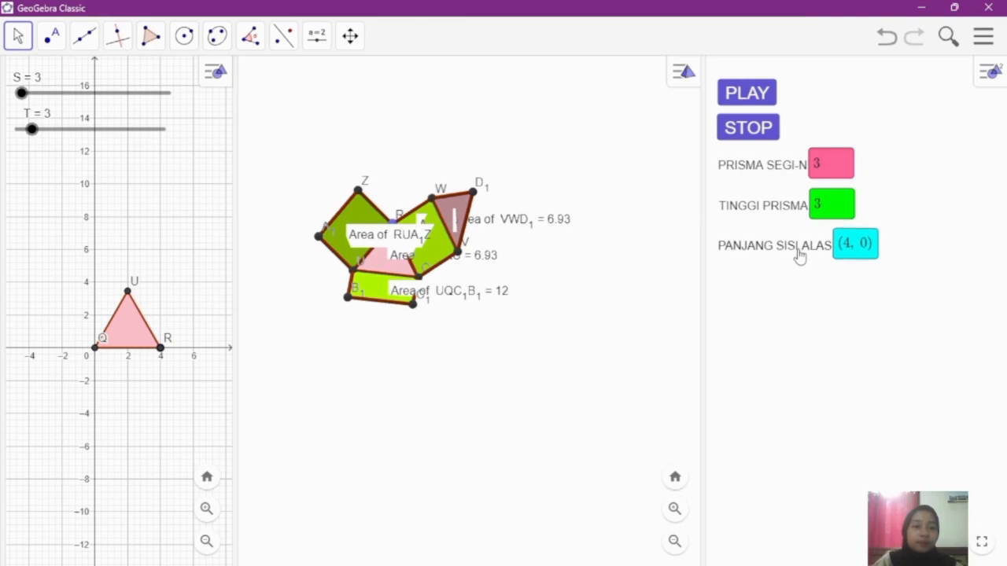
{"action": "left_click", "coordinate": [798, 251]}
{"action": "right_click", "coordinate": [799, 256]}
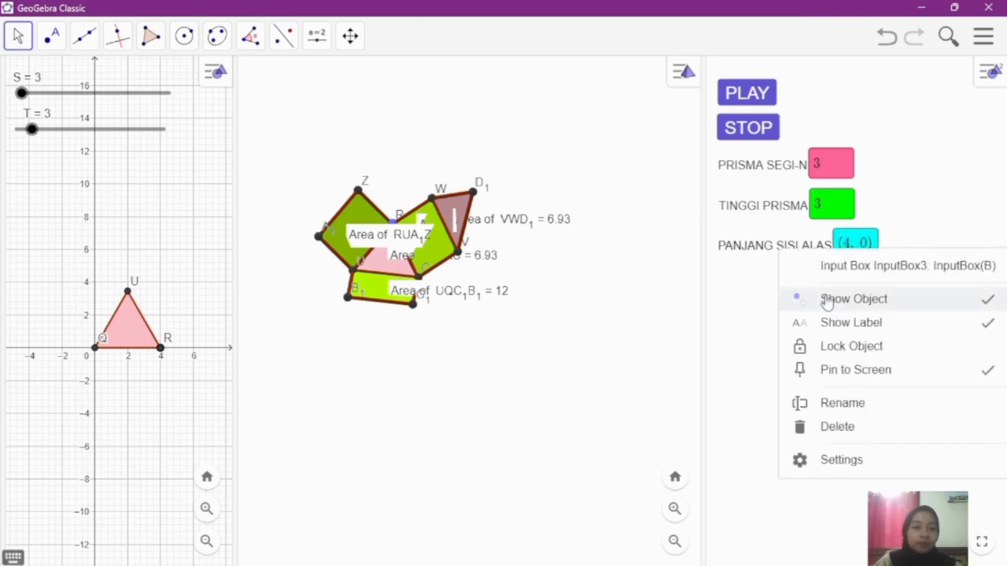
{"action": "left_click", "coordinate": [838, 354]}
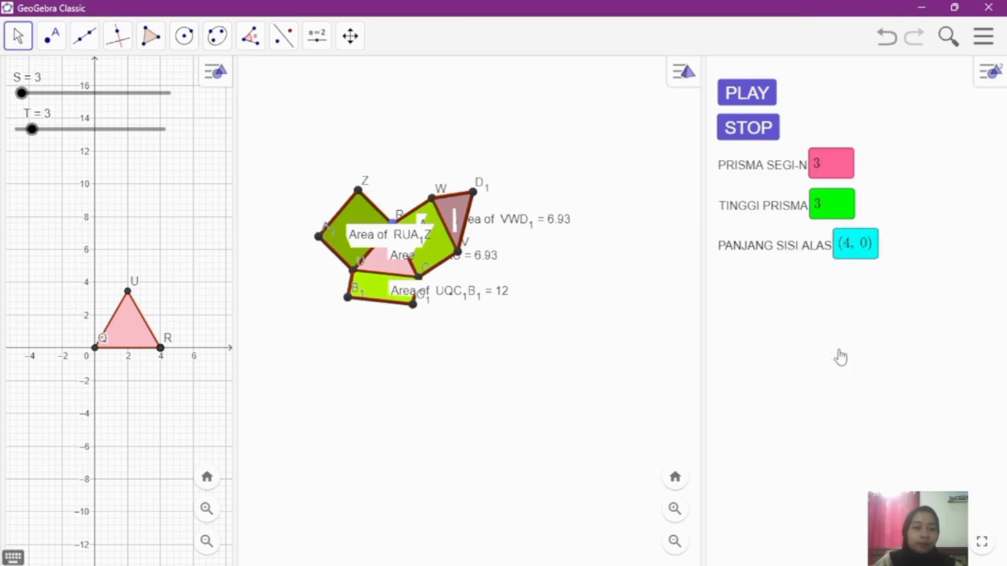
Step: Nudge the TINGGI PRISMA input box slightly down to even out the spacing and lock it in place
{"action": "right_click", "coordinate": [771, 212]}
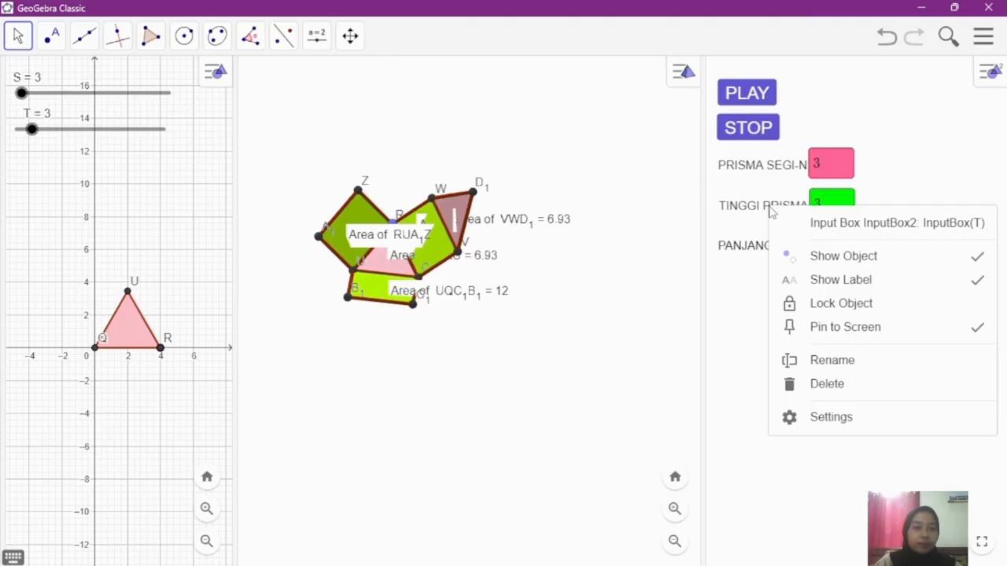
{"action": "left_click", "coordinate": [760, 287]}
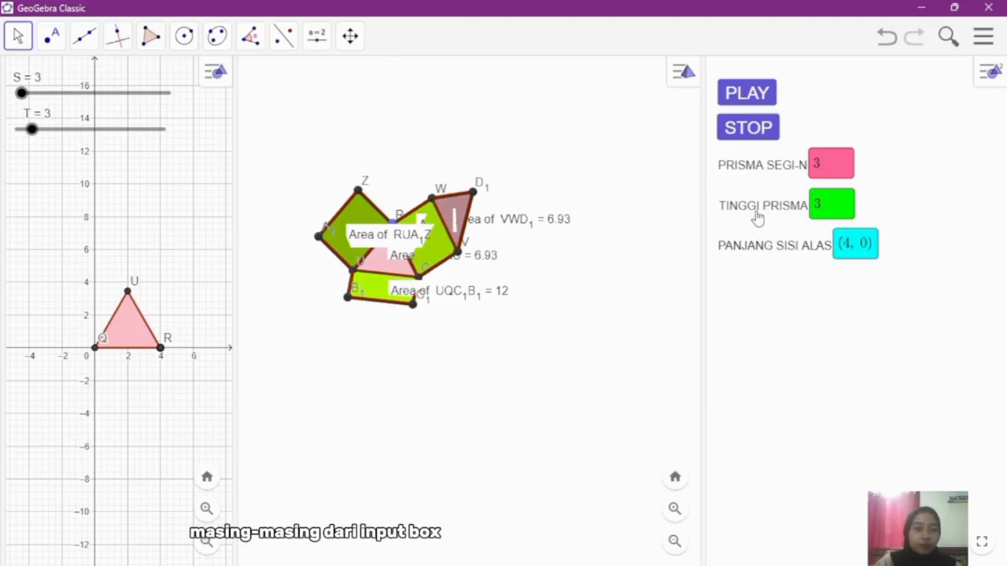
{"action": "left_click", "coordinate": [757, 218]}
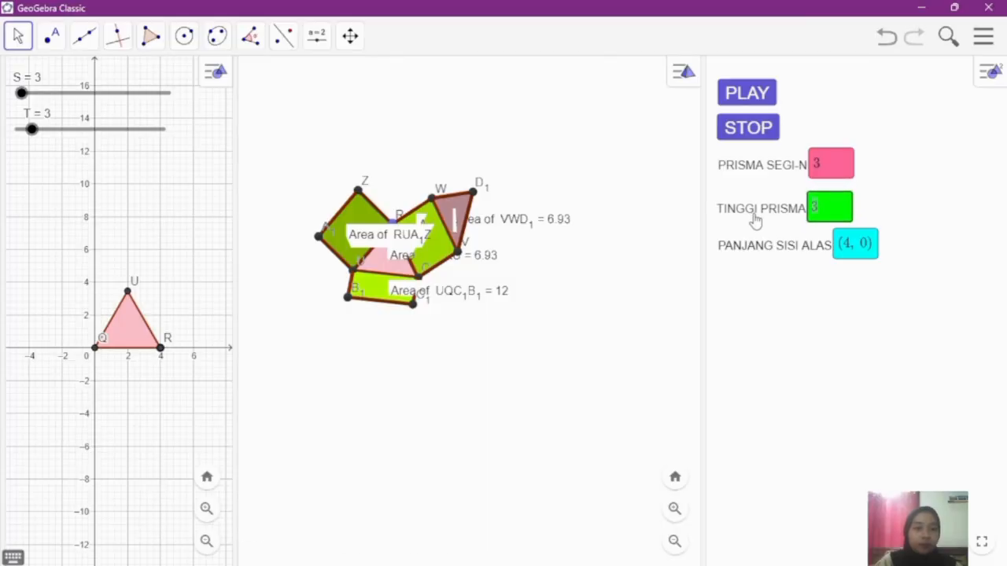
{"action": "right_click", "coordinate": [755, 218]}
{"action": "left_click", "coordinate": [824, 314]}
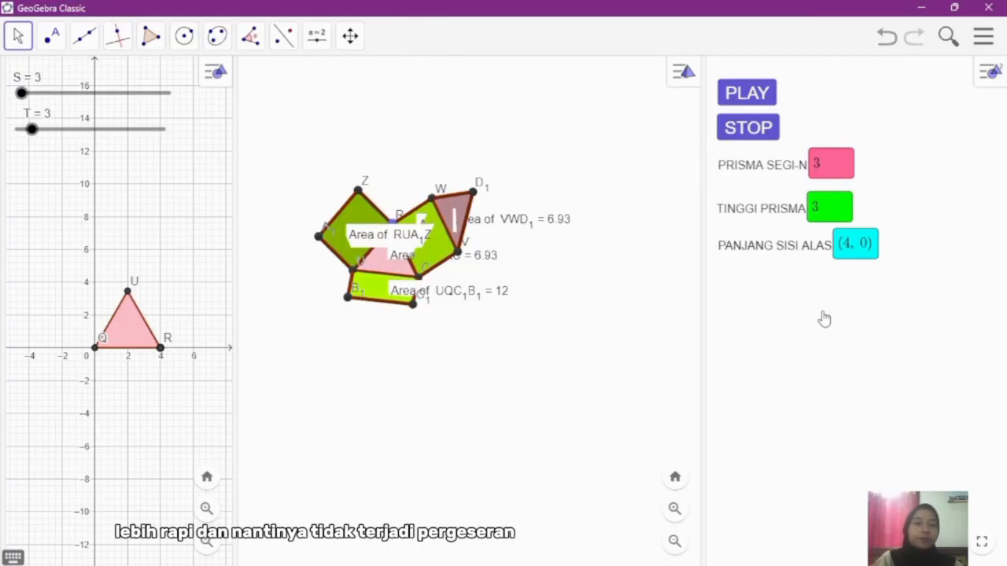
Step: Shift the PRISMA SEGI-N input box slightly down and lock it in place
{"action": "left_click_drag", "start_coordinate": [777, 167], "coordinate": [776, 169]}
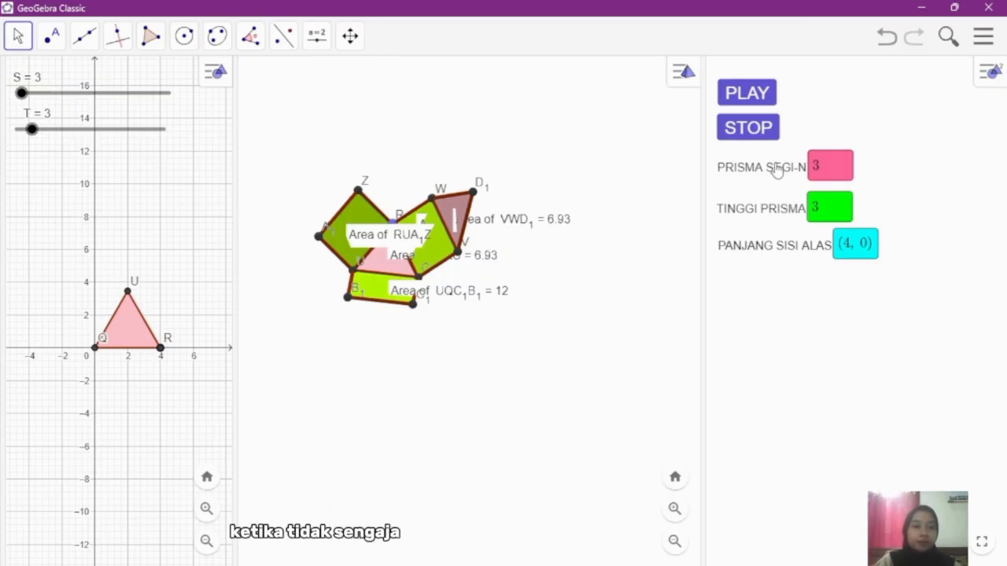
{"action": "left_click", "coordinate": [777, 170]}
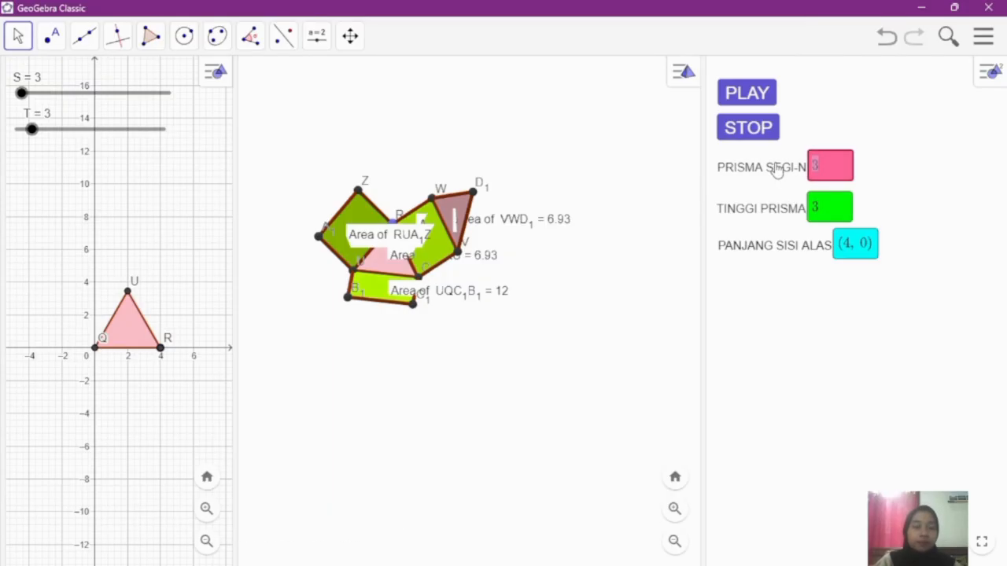
{"action": "right_click", "coordinate": [777, 169]}
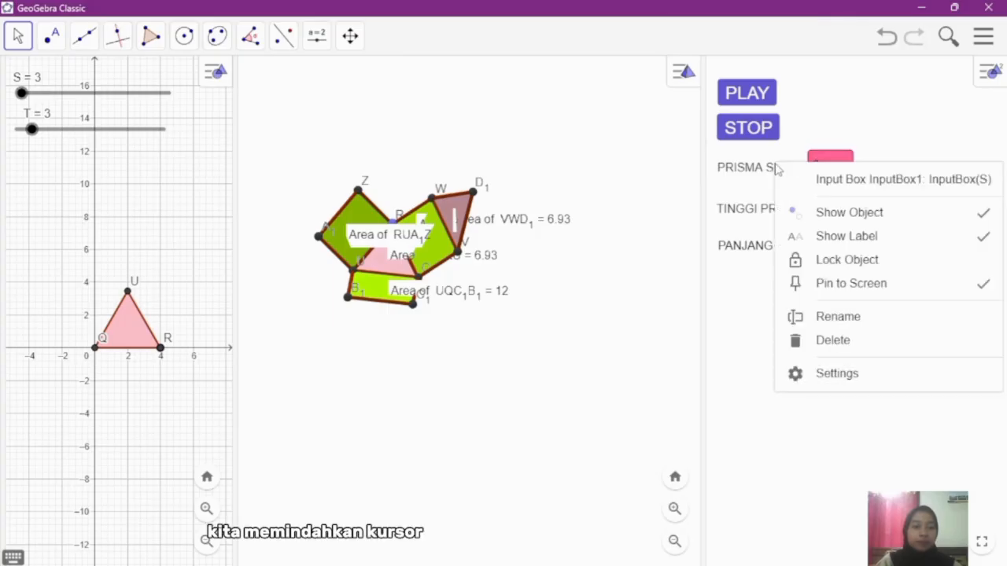
{"action": "left_click", "coordinate": [814, 263]}
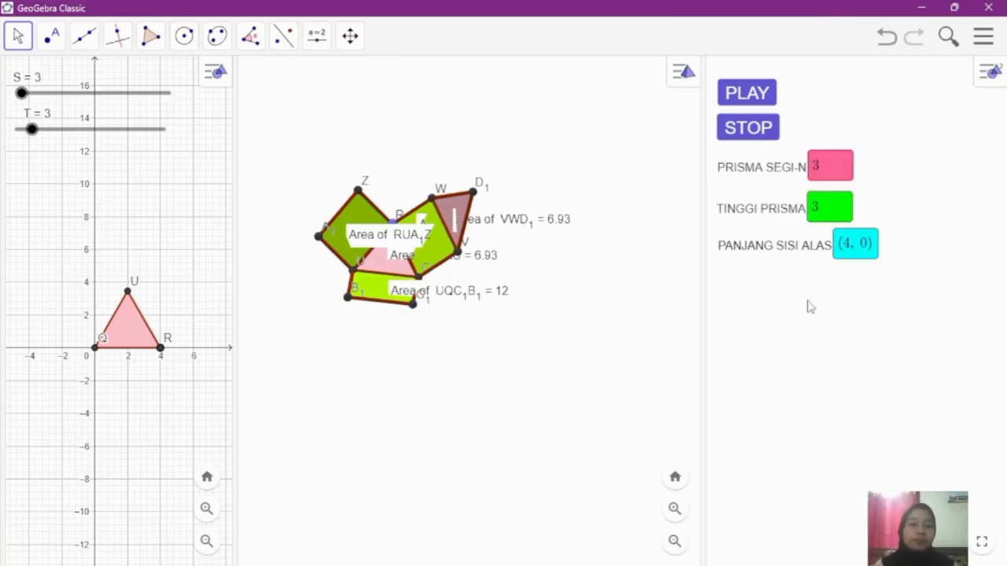
Step: Hide the S and T sliders in the 2D graphics view
{"action": "right_click", "coordinate": [149, 96]}
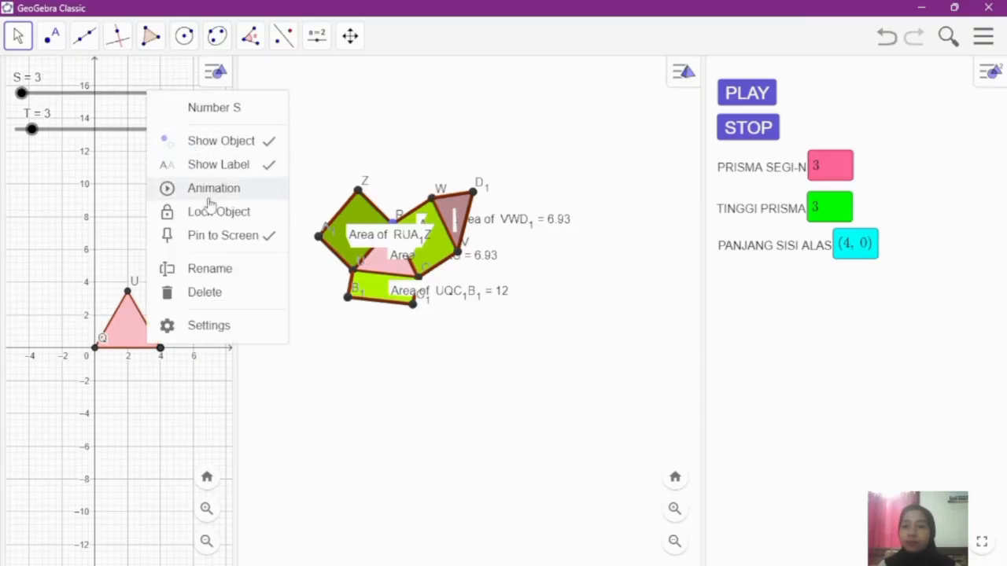
{"action": "left_click", "coordinate": [213, 146]}
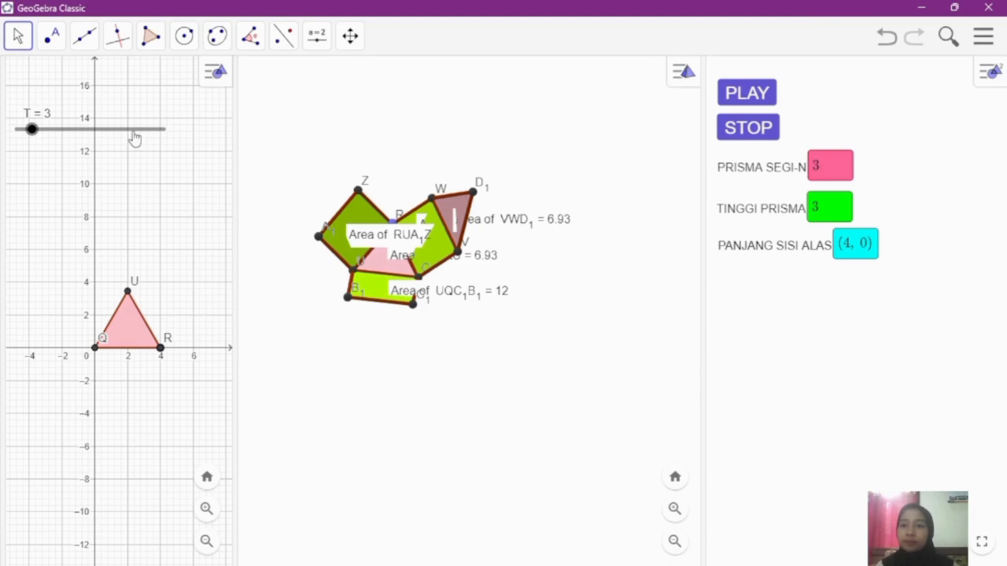
{"action": "right_click", "coordinate": [136, 135]}
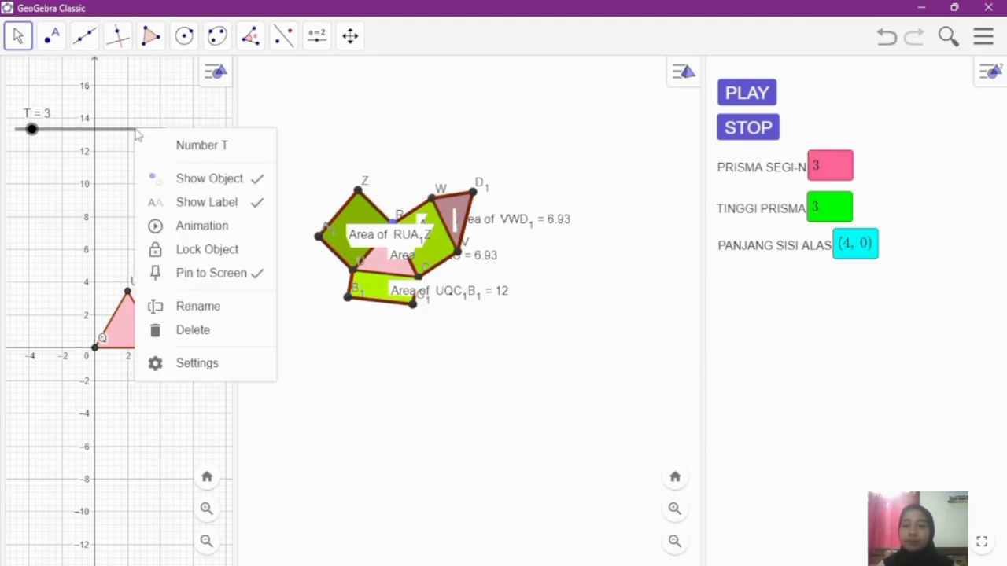
{"action": "left_click", "coordinate": [193, 180]}
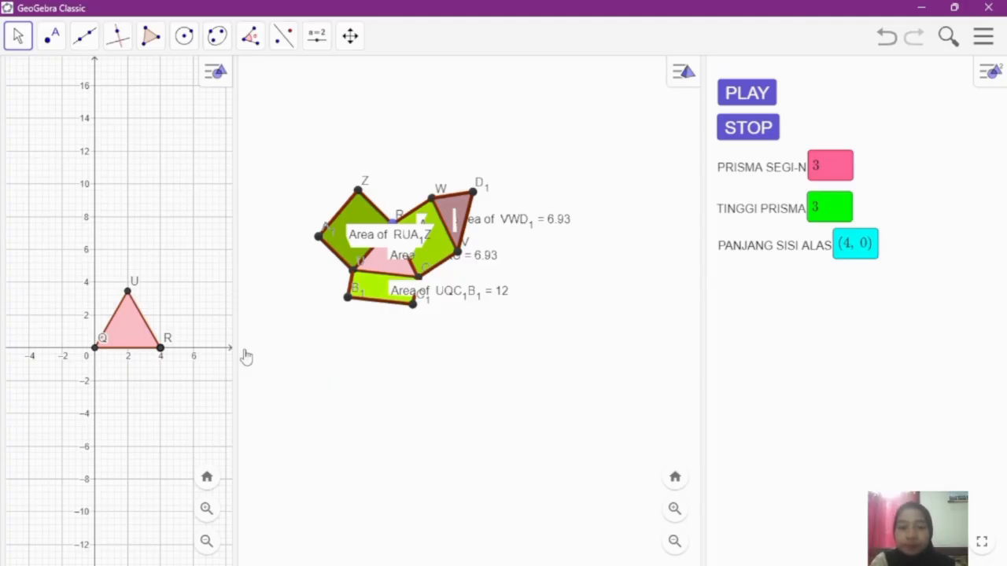
Step: Set the PRISMA SEGI-N input box to 5 and the TINGGI PRISMA input box to 5
{"action": "left_click", "coordinate": [833, 171]}
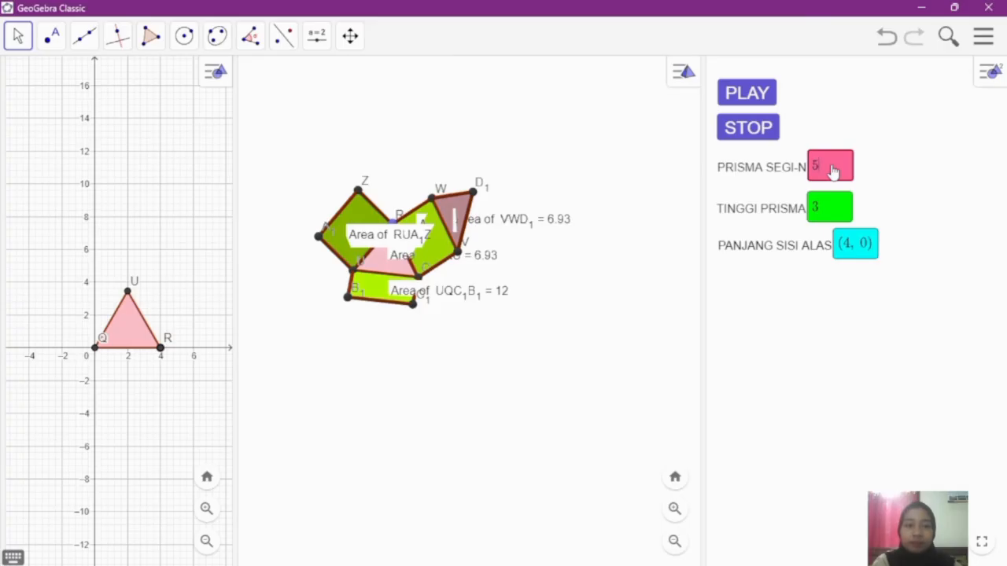
{"action": "type", "text": "5"}
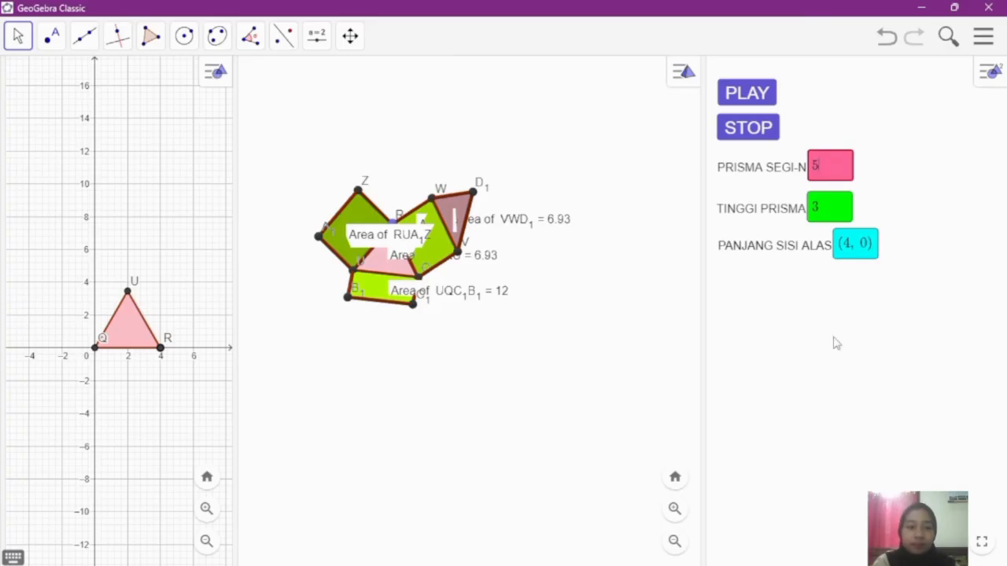
{"action": "left_click", "coordinate": [831, 341]}
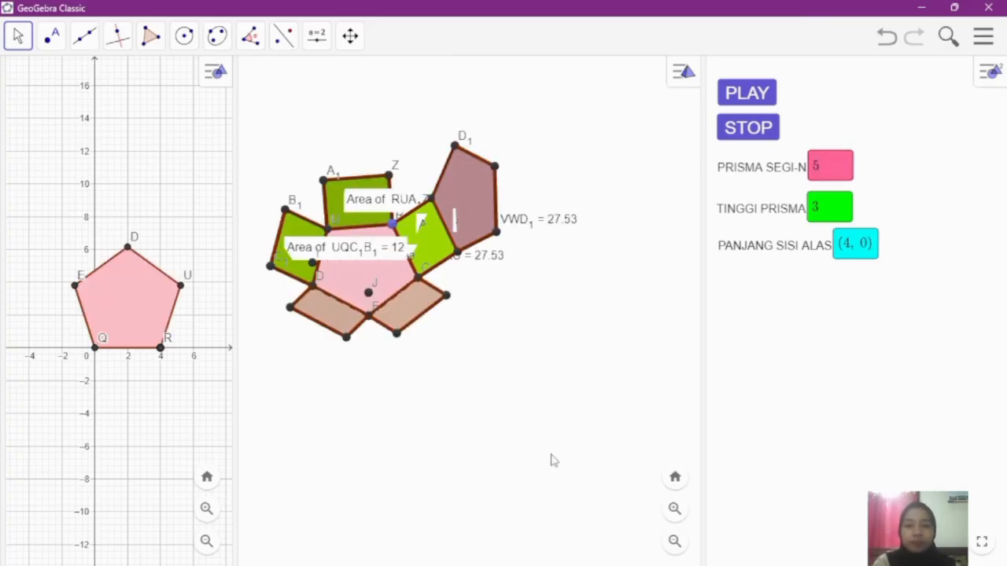
{"action": "left_click", "coordinate": [830, 216]}
{"action": "type", "text": "5"}
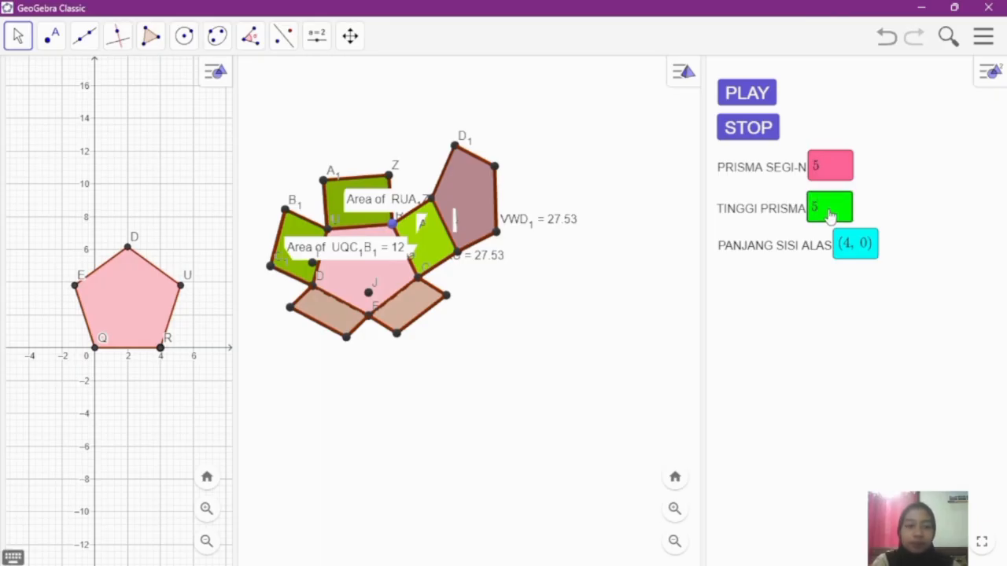
{"action": "left_click", "coordinate": [831, 336]}
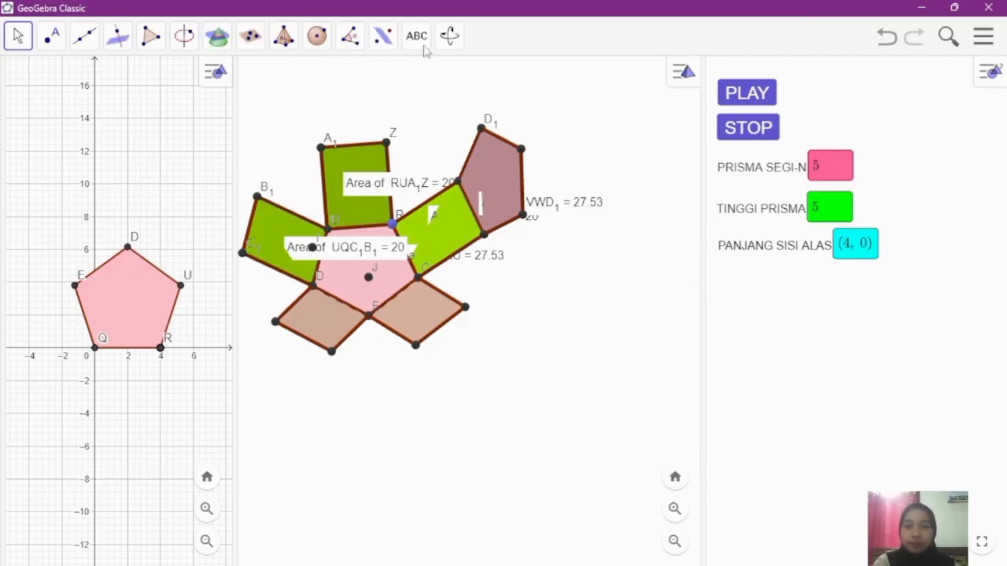
Step: Center the unfolded net in the 3D view and open the PANJANG SISI ALAS input box for editing
{"action": "left_click", "coordinate": [449, 36]}
{"action": "left_click", "coordinate": [481, 112]}
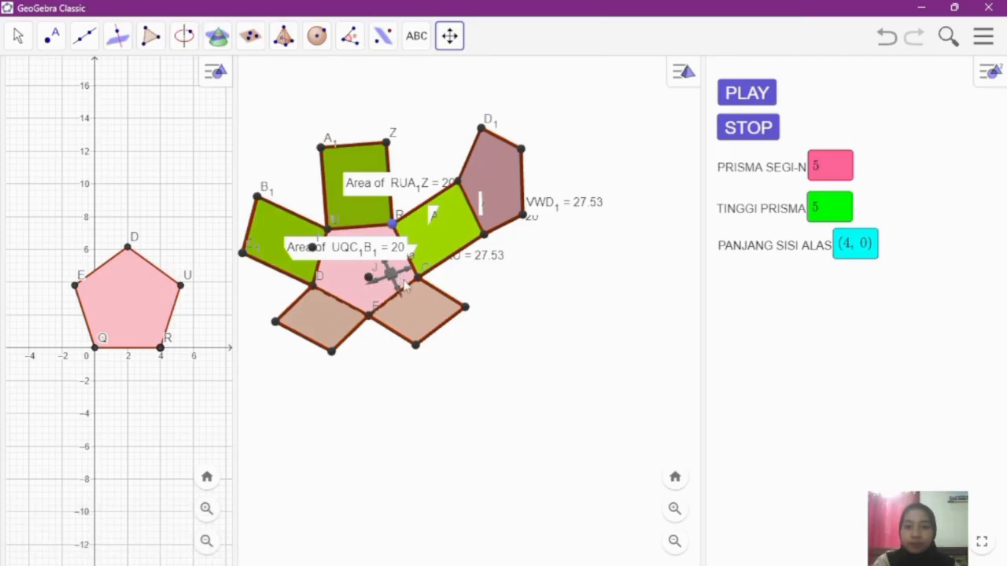
{"action": "left_click_drag", "start_coordinate": [396, 282], "coordinate": [470, 308]}
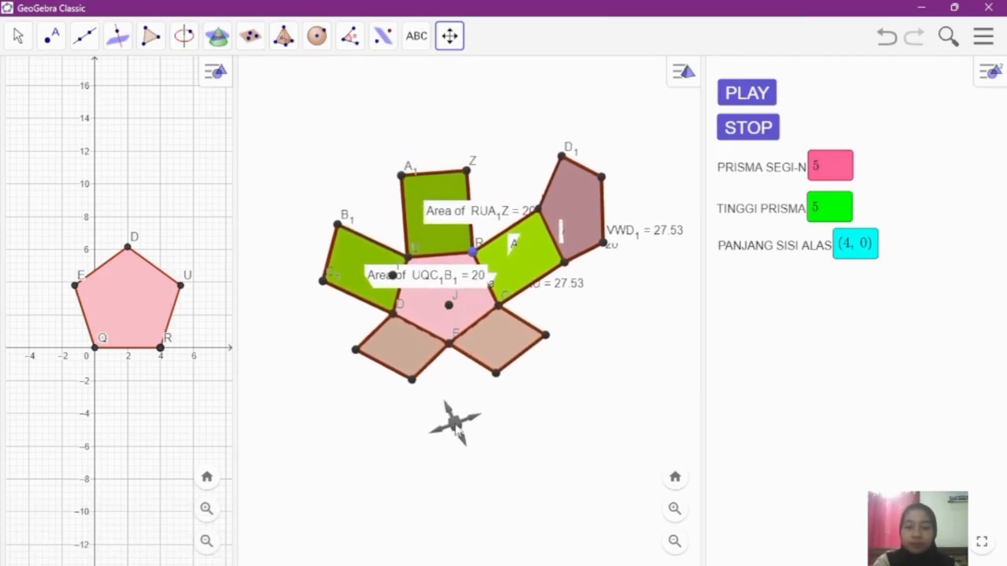
{"action": "left_click", "coordinate": [18, 36]}
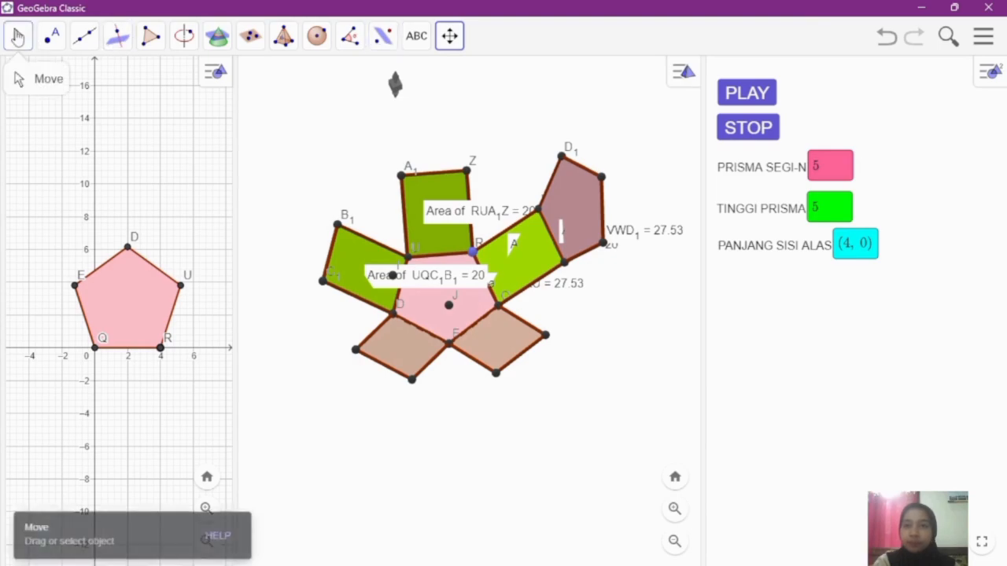
{"action": "left_click", "coordinate": [843, 344]}
{"action": "left_click", "coordinate": [854, 248]}
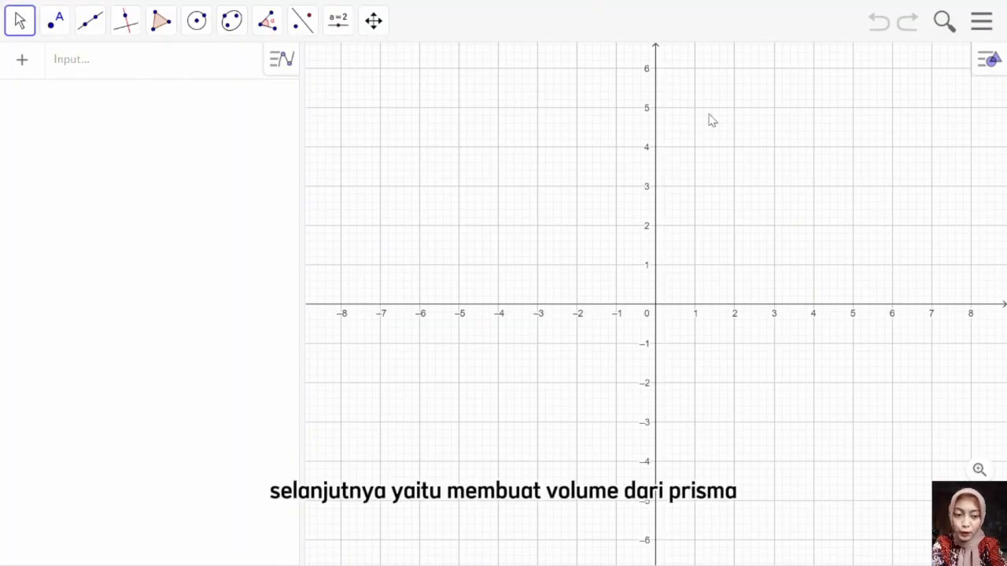
Step: Replace the 2D Graphics view of the blank file with the 3D Graphics view beside the algebra input
{"action": "left_click", "coordinate": [982, 67]}
{"action": "left_click", "coordinate": [952, 66]}
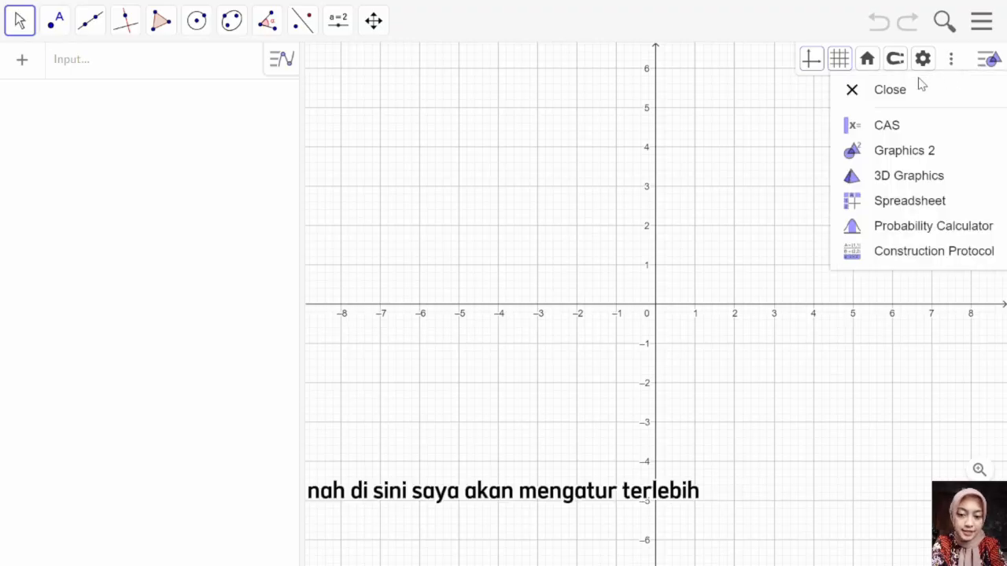
{"action": "left_click", "coordinate": [890, 89]}
{"action": "left_click", "coordinate": [987, 61]}
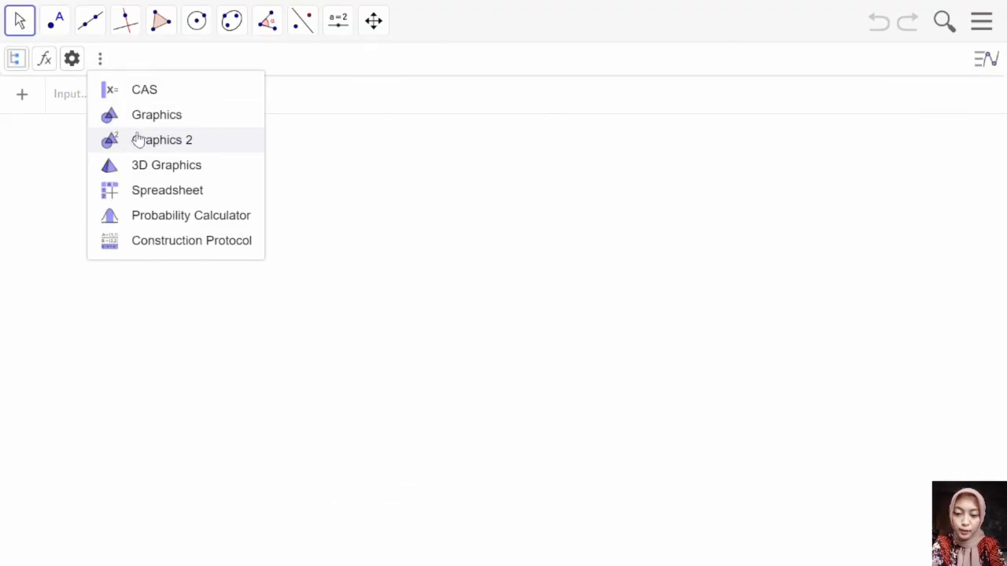
{"action": "left_click", "coordinate": [142, 166]}
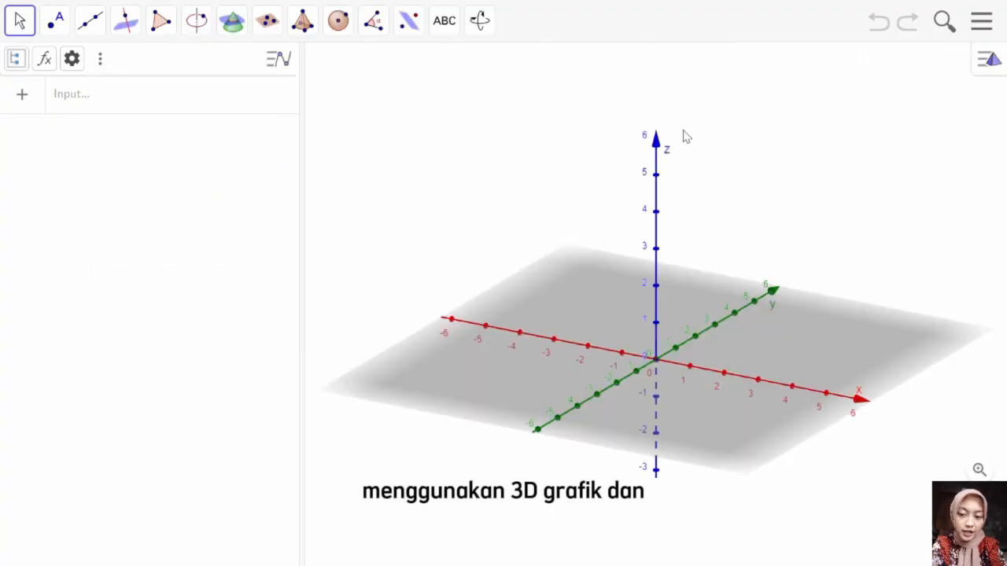
Step: Add the 2D Graphics view beside the 3D view, narrow the algebra area, widen the 3D view and shift the 2D origin toward the lower-left corner
{"action": "left_click", "coordinate": [995, 62]}
{"action": "left_click", "coordinate": [990, 59]}
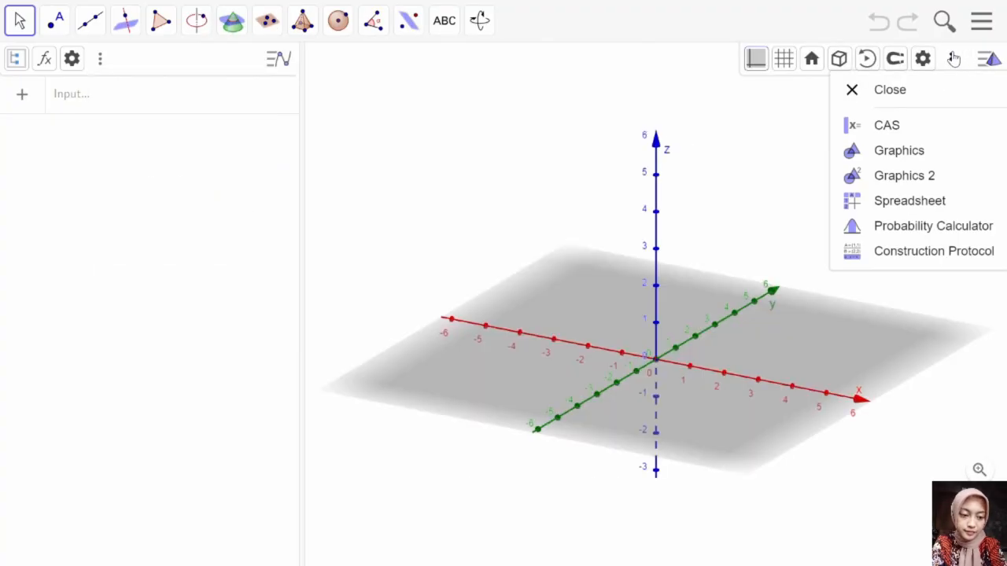
{"action": "left_click", "coordinate": [899, 152]}
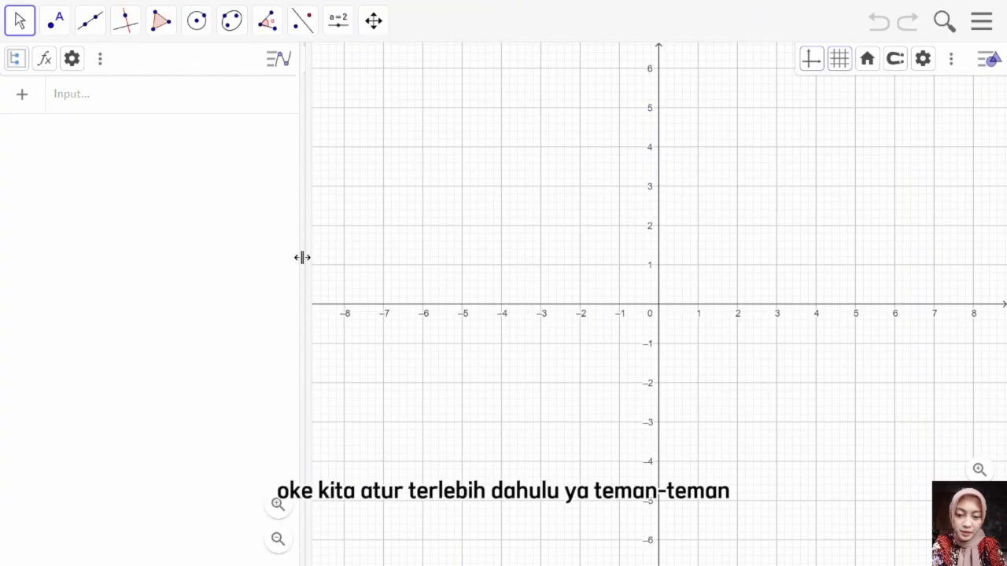
{"action": "left_click_drag", "start_coordinate": [300, 255], "coordinate": [180, 249]}
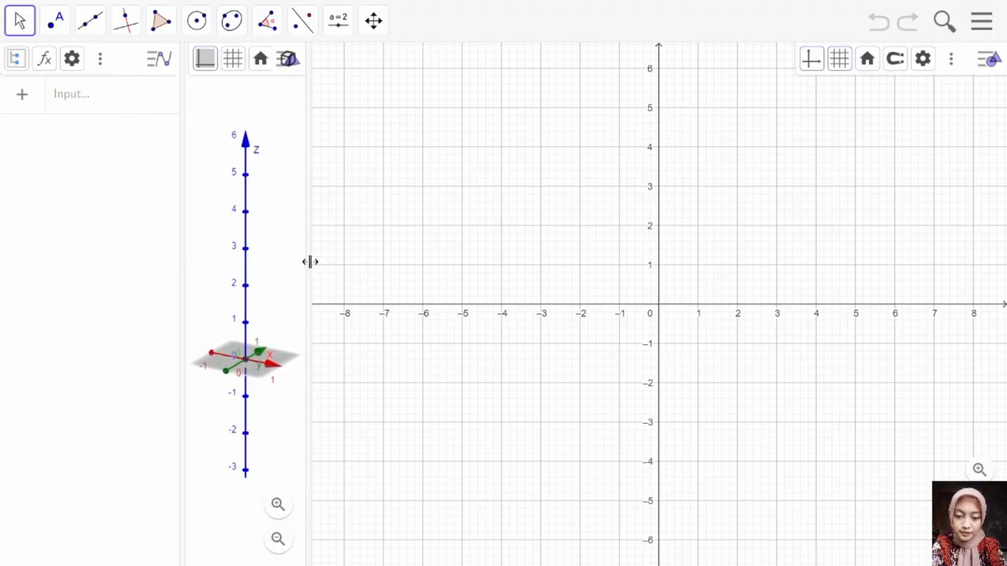
{"action": "left_click_drag", "start_coordinate": [311, 262], "coordinate": [670, 319]}
{"action": "left_click_drag", "start_coordinate": [953, 412], "coordinate": [839, 563]}
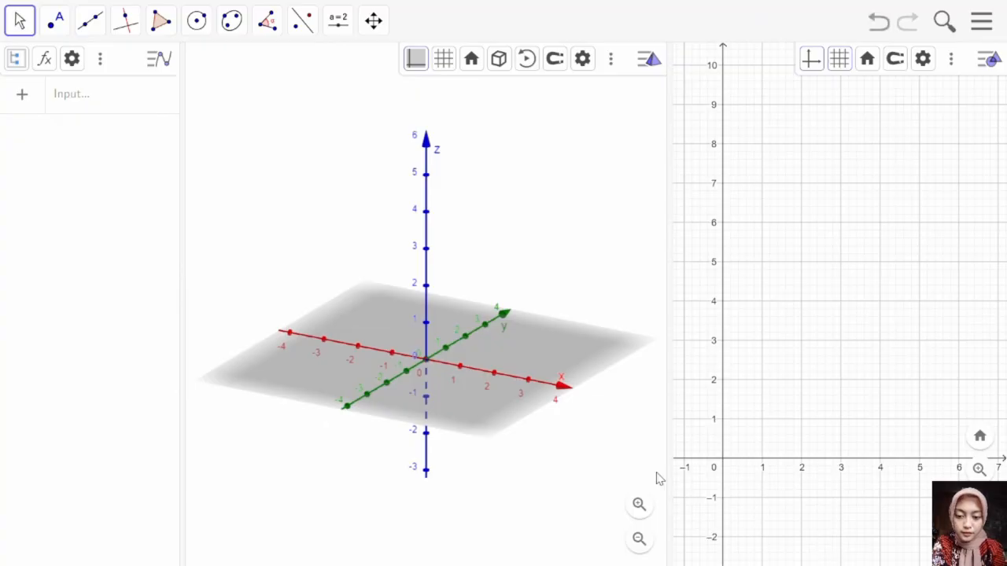
{"action": "right_click", "coordinate": [465, 230]}
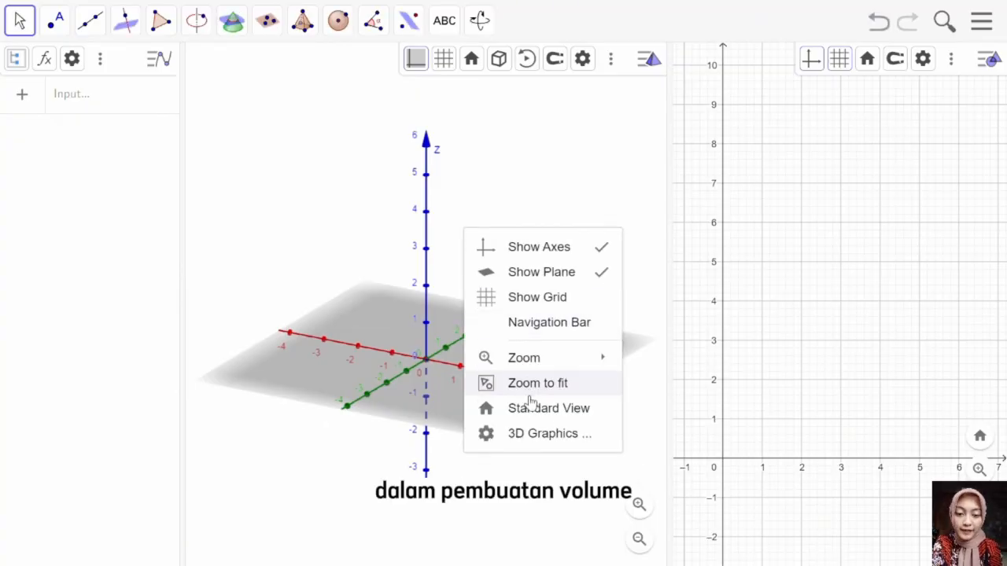
{"action": "left_click", "coordinate": [778, 309]}
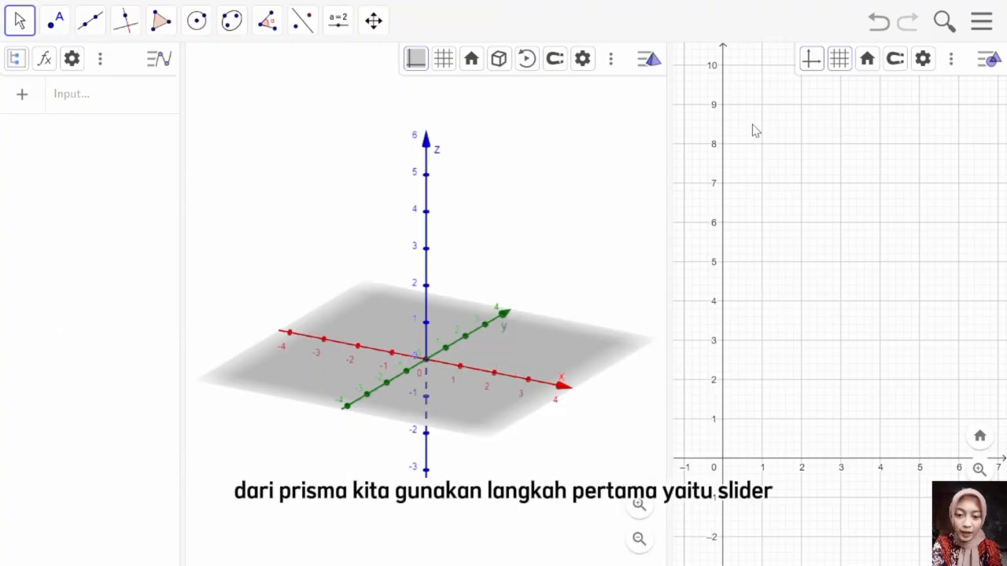
Step: Place a new slider at about (1, 9) in the 2D Graphics view and name it n
{"action": "left_click", "coordinate": [337, 24]}
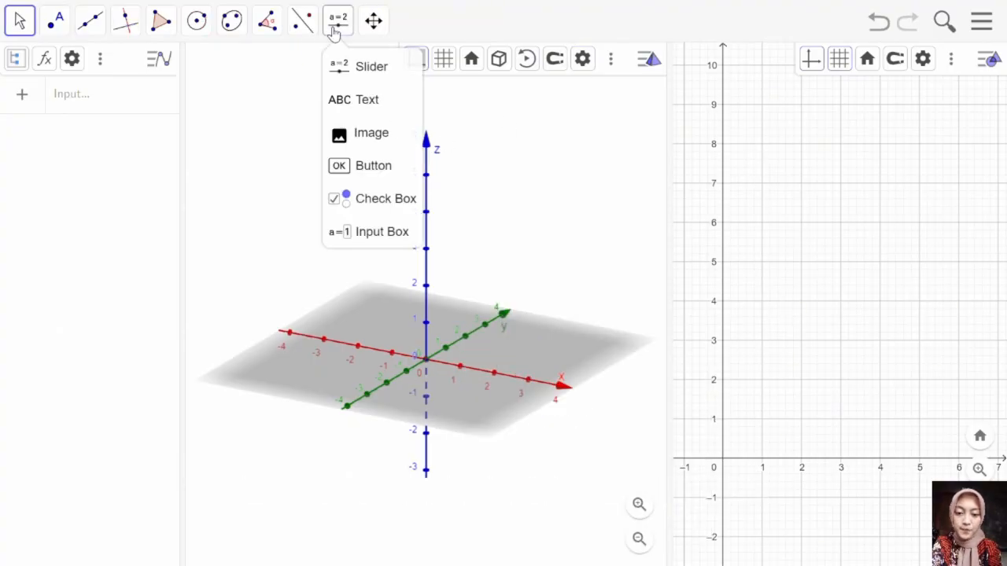
{"action": "left_click", "coordinate": [342, 77]}
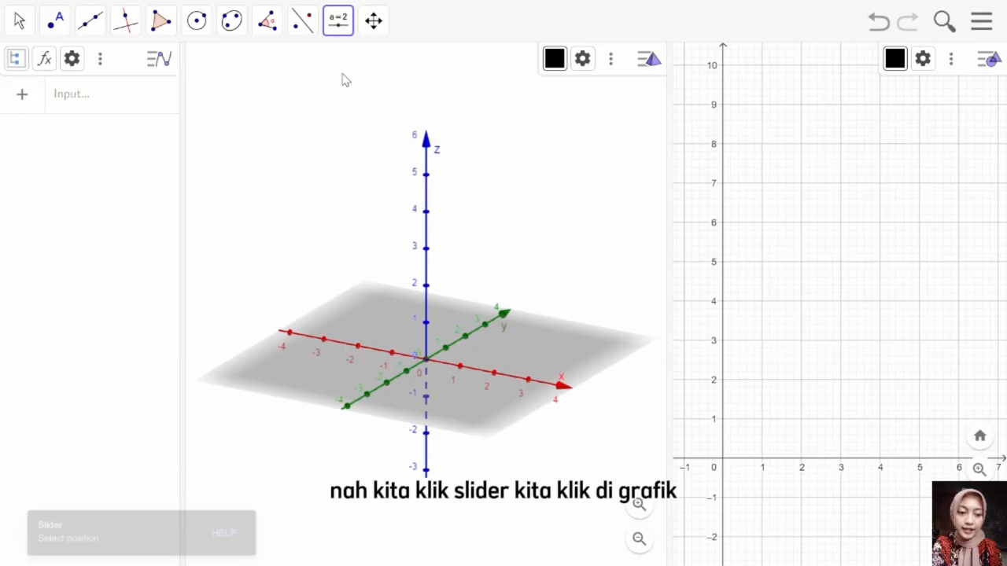
{"action": "left_click", "coordinate": [756, 112]}
{"action": "left_click", "coordinate": [485, 191]}
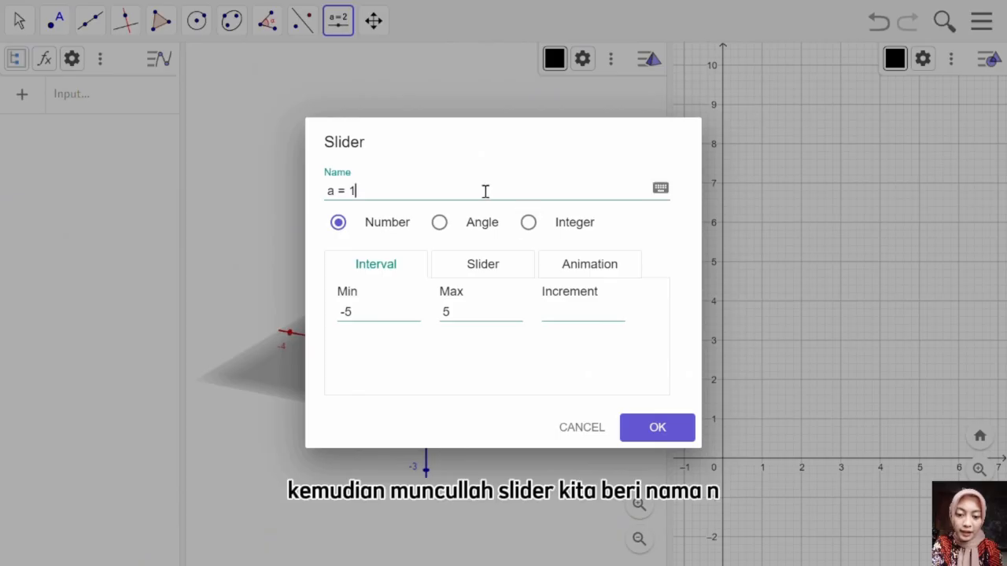
{"action": "key", "text": "BackSpace"}
{"action": "key", "text": "BackSpace"}
{"action": "key", "text": "BackSpace"}
{"action": "key", "text": "BackSpace"}
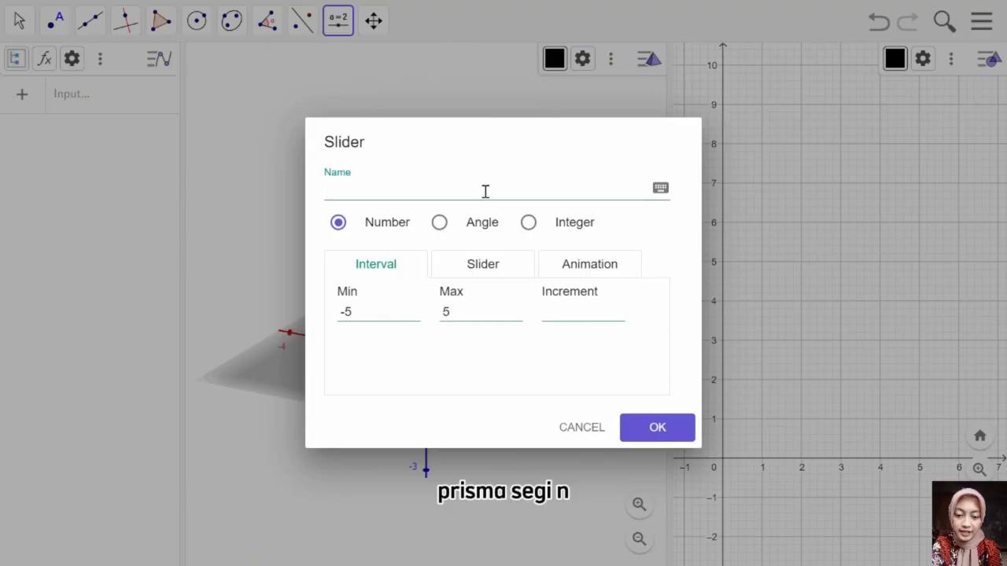
Step: Set the slider's minimum to 3, maximum to 100 and increment to 1, and create it
{"action": "left_click", "coordinate": [380, 313]}
{"action": "key", "text": "BackSpace"}
{"action": "key", "text": "BackSpace"}
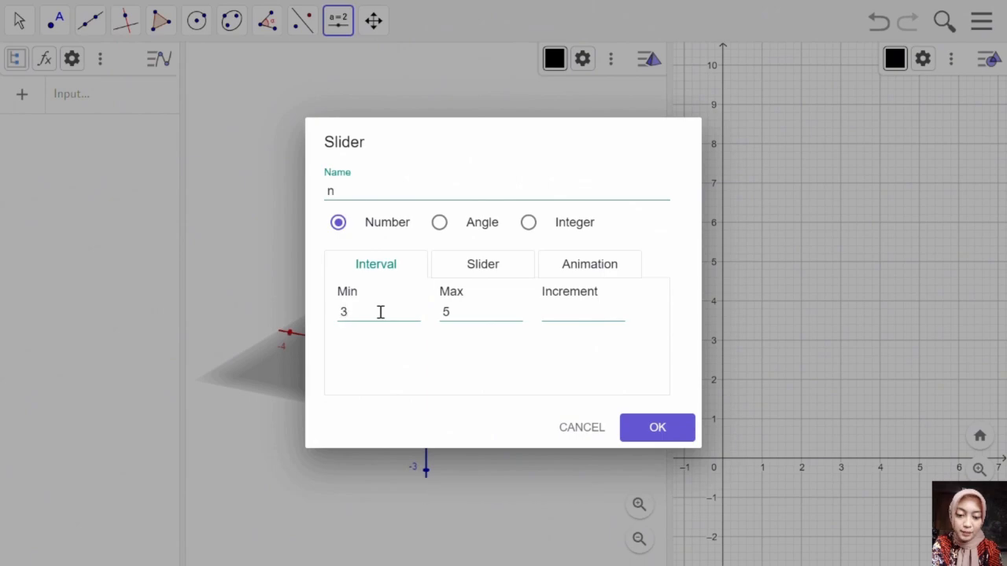
{"action": "left_click", "coordinate": [461, 312]}
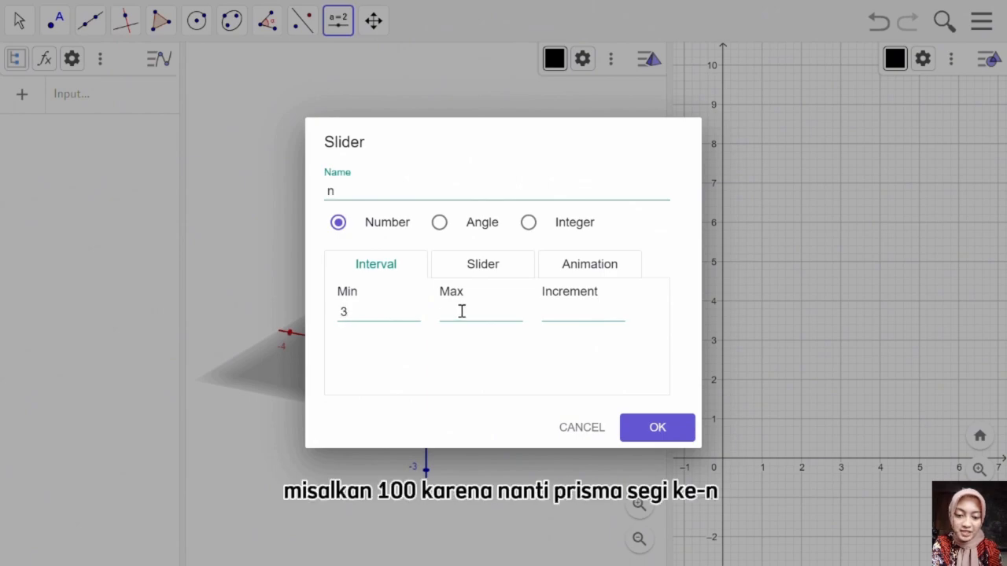
{"action": "type", "text": "100"}
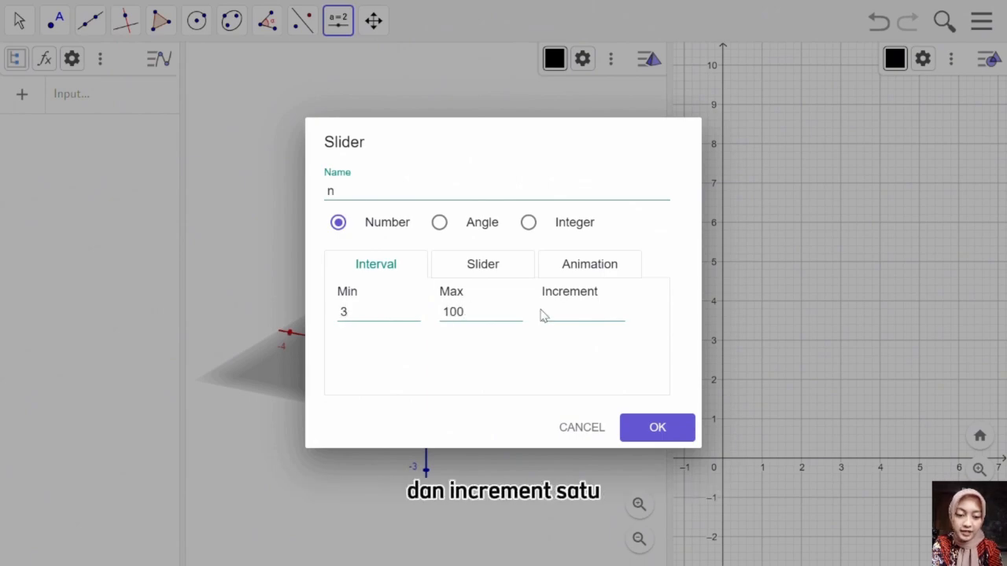
{"action": "left_click", "coordinate": [584, 312]}
{"action": "type", "text": "1"}
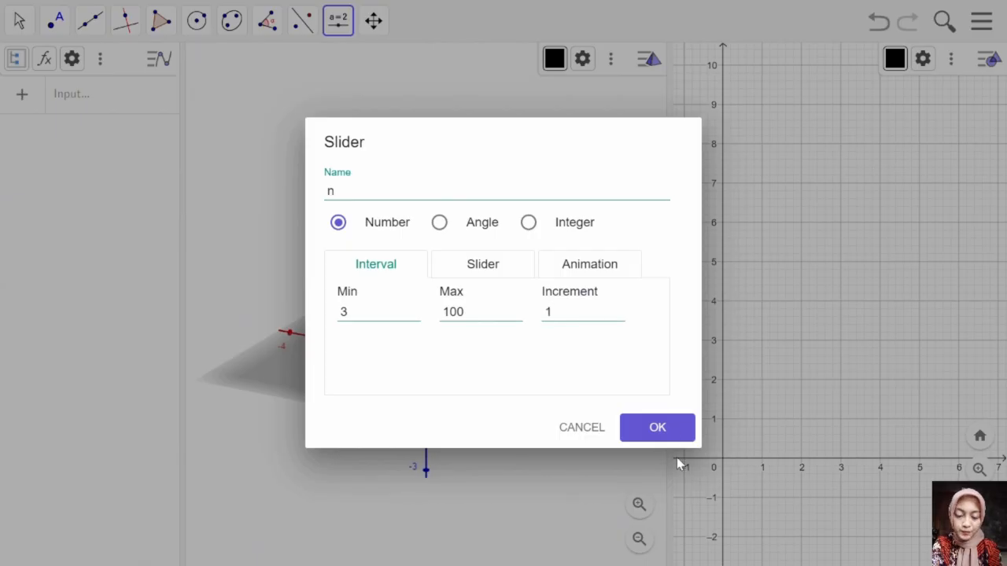
{"action": "left_click", "coordinate": [670, 432]}
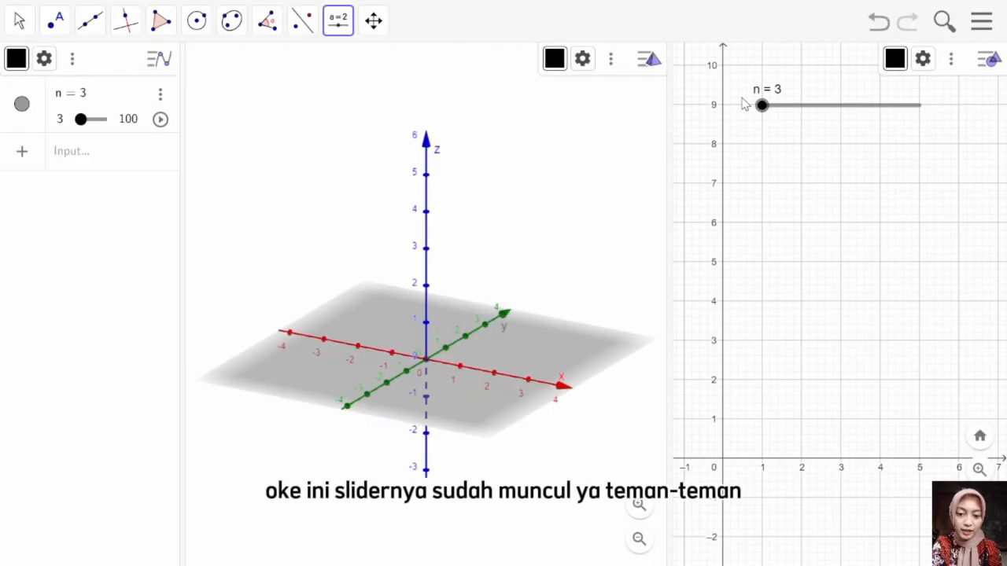
{"action": "left_click", "coordinate": [336, 19]}
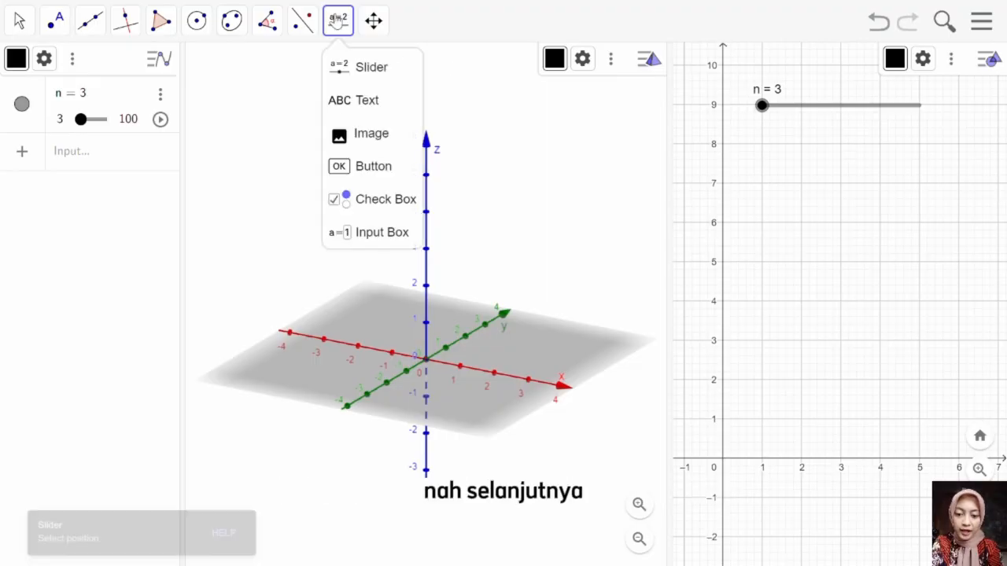
{"action": "left_click", "coordinate": [353, 102]}
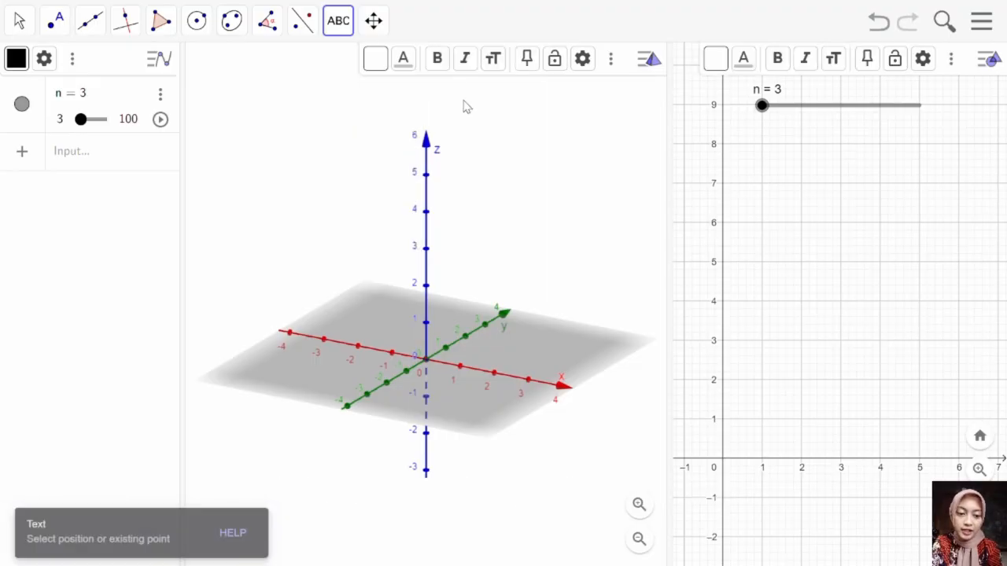
{"action": "left_click", "coordinate": [762, 88]}
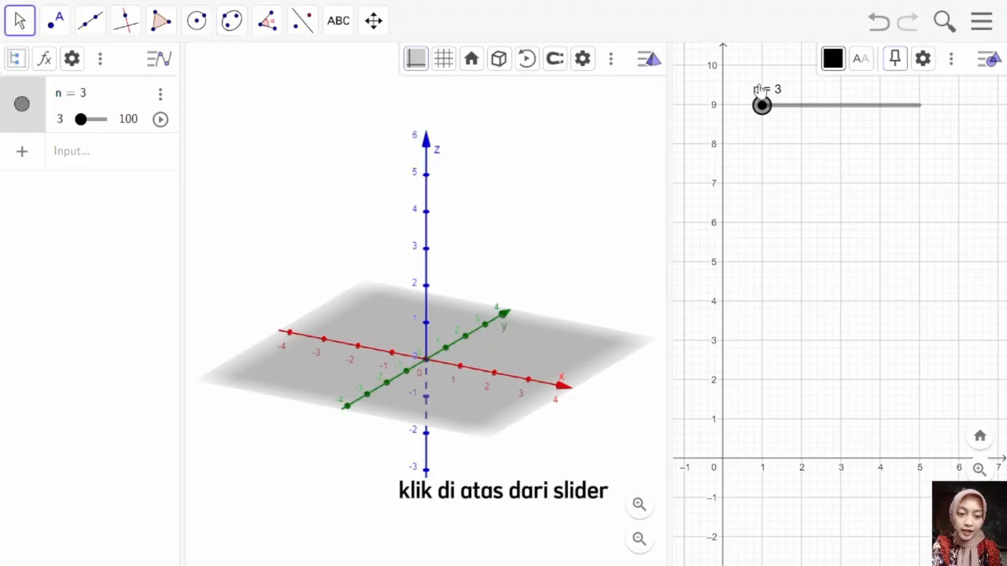
{"action": "left_click", "coordinate": [762, 77]}
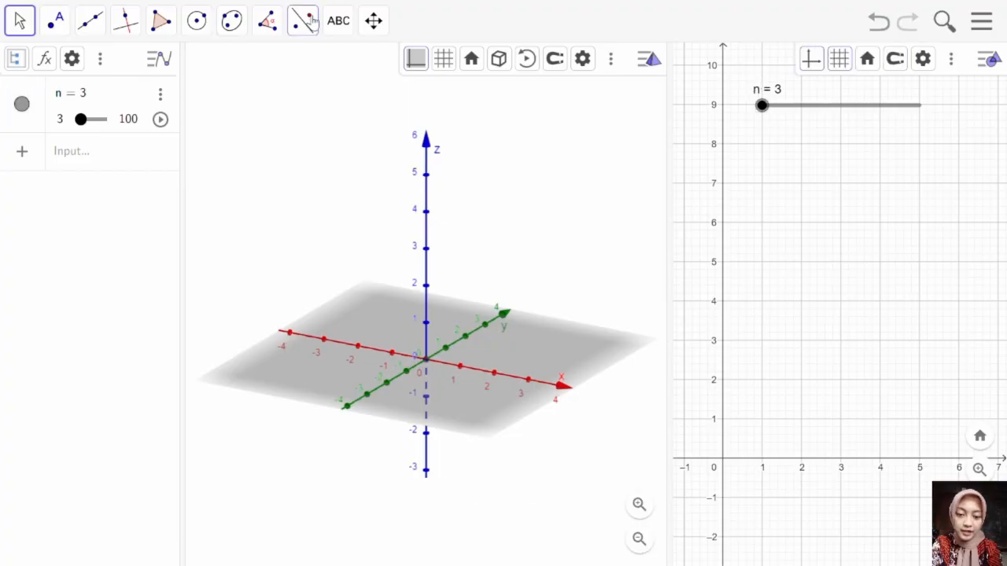
Step: Add the text "prisma segi-n" just above the n slider in the 2D Graphics view
{"action": "left_click", "coordinate": [338, 21]}
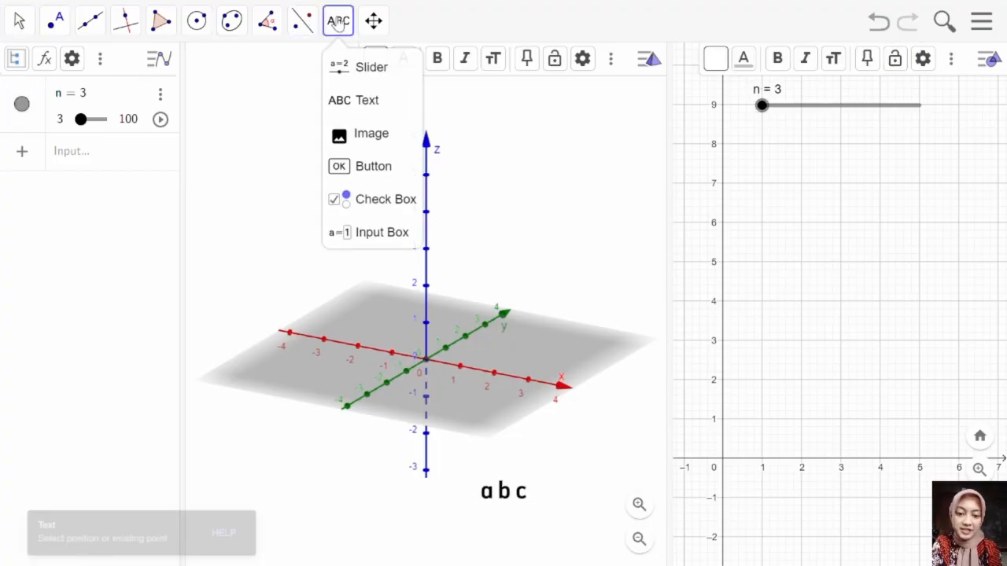
{"action": "left_click", "coordinate": [351, 107]}
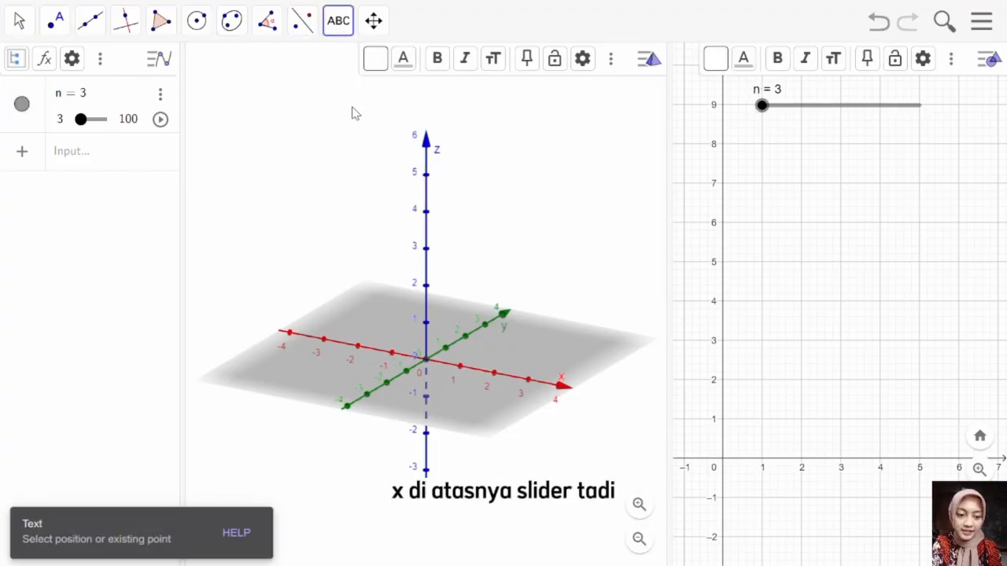
{"action": "left_click", "coordinate": [767, 85]}
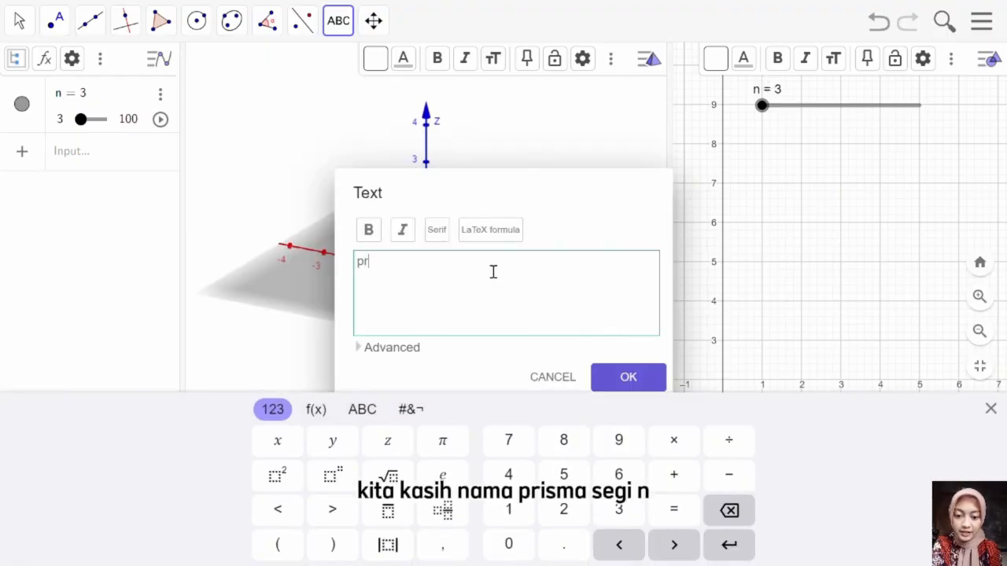
{"action": "type", "text": "prisma segi-"}
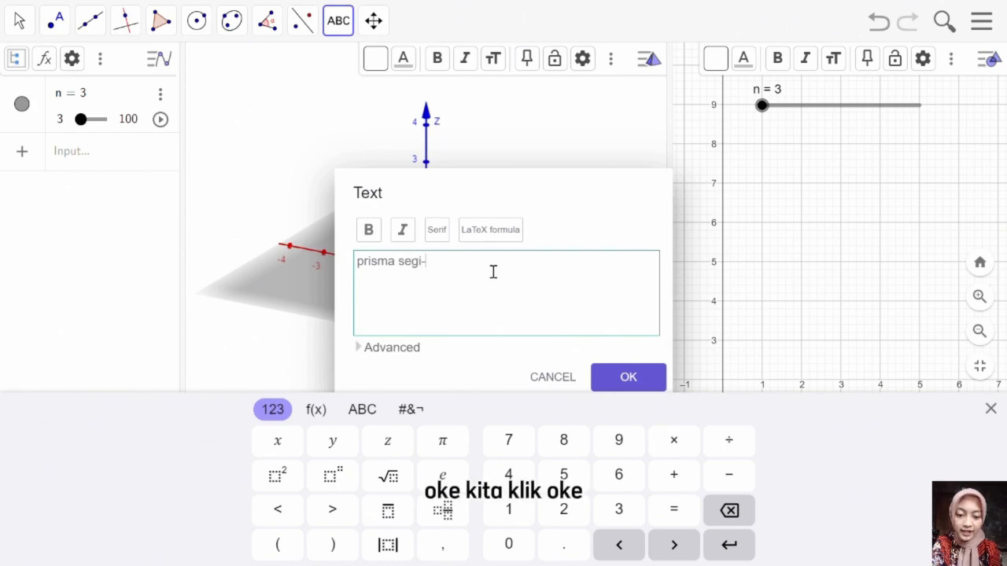
{"action": "type", "text": "n"}
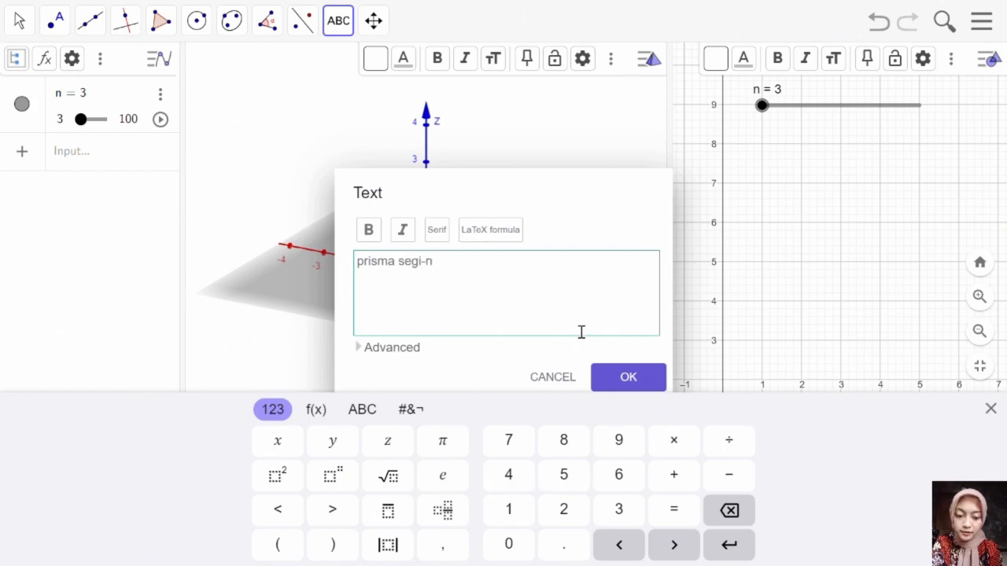
{"action": "left_click", "coordinate": [626, 377]}
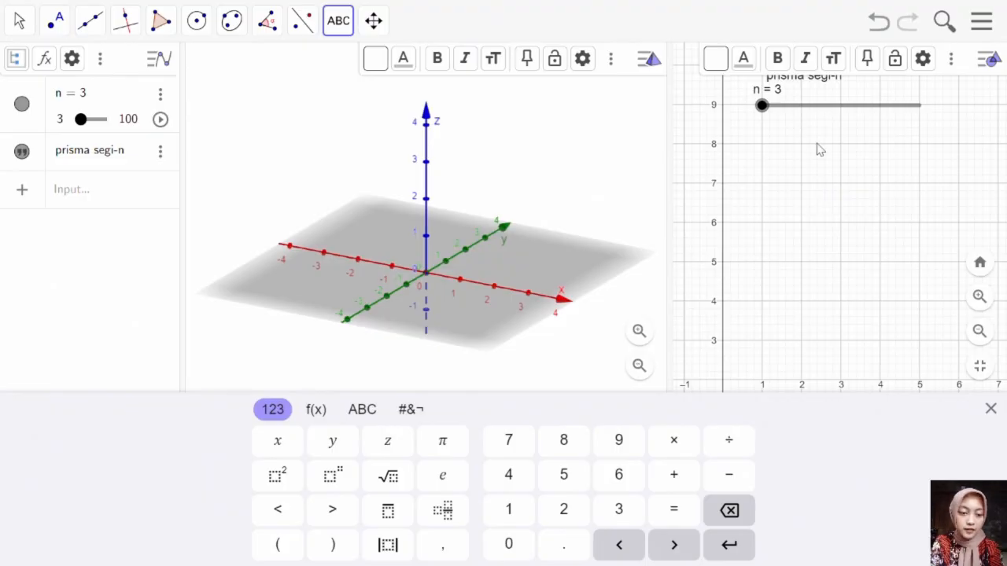
{"action": "left_click", "coordinate": [812, 85]}
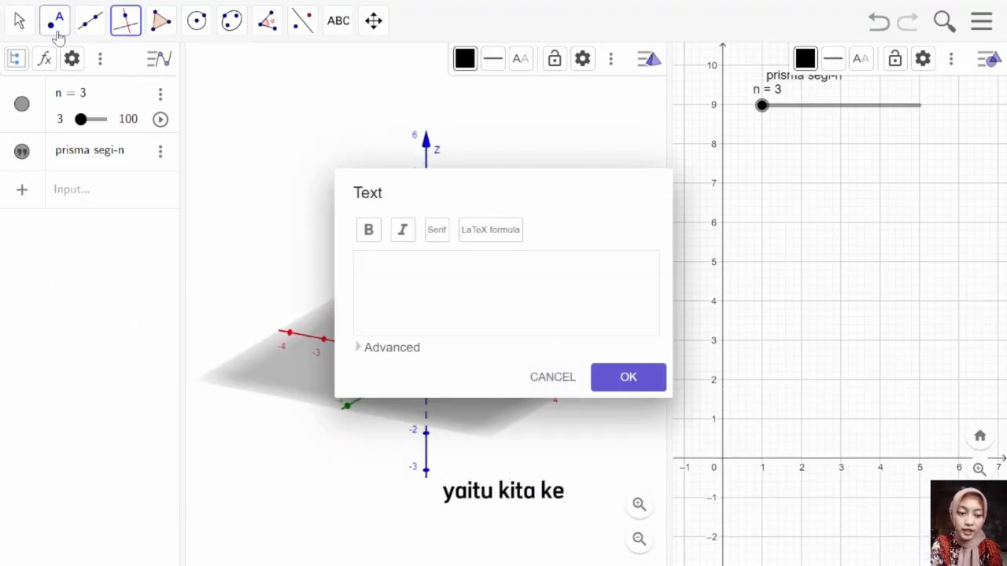
{"action": "left_click", "coordinate": [22, 22]}
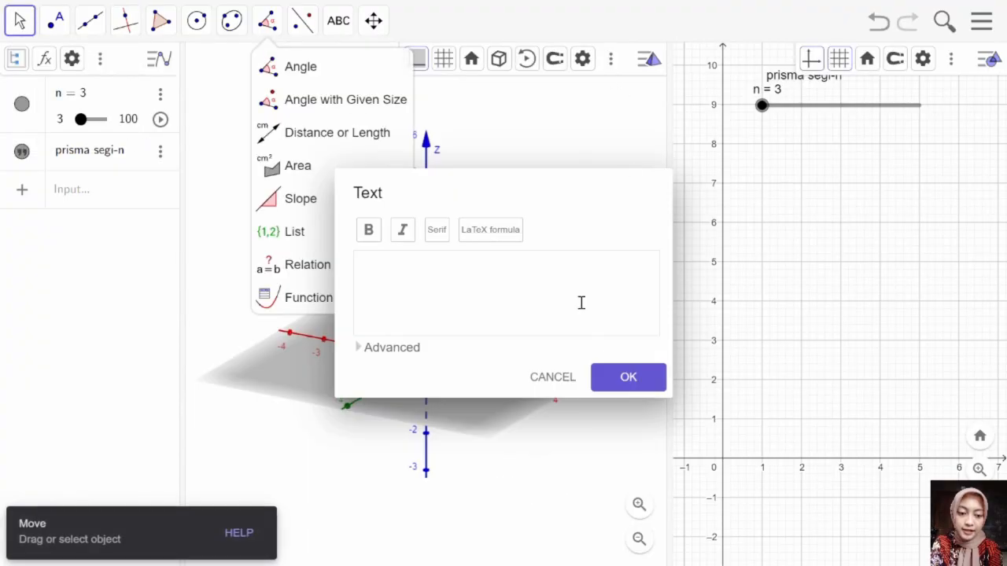
{"action": "left_click", "coordinate": [561, 384]}
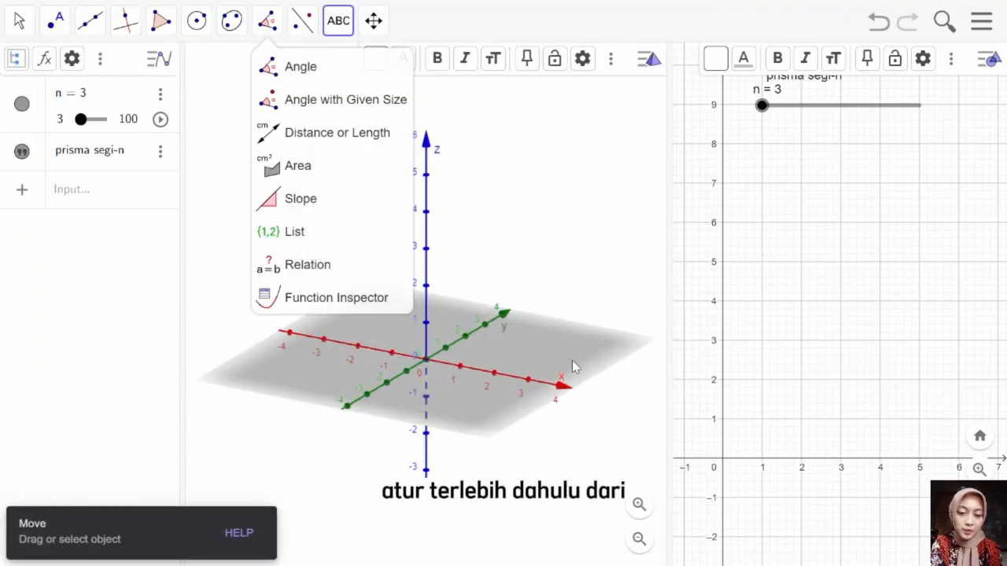
{"action": "left_click", "coordinate": [346, 99]}
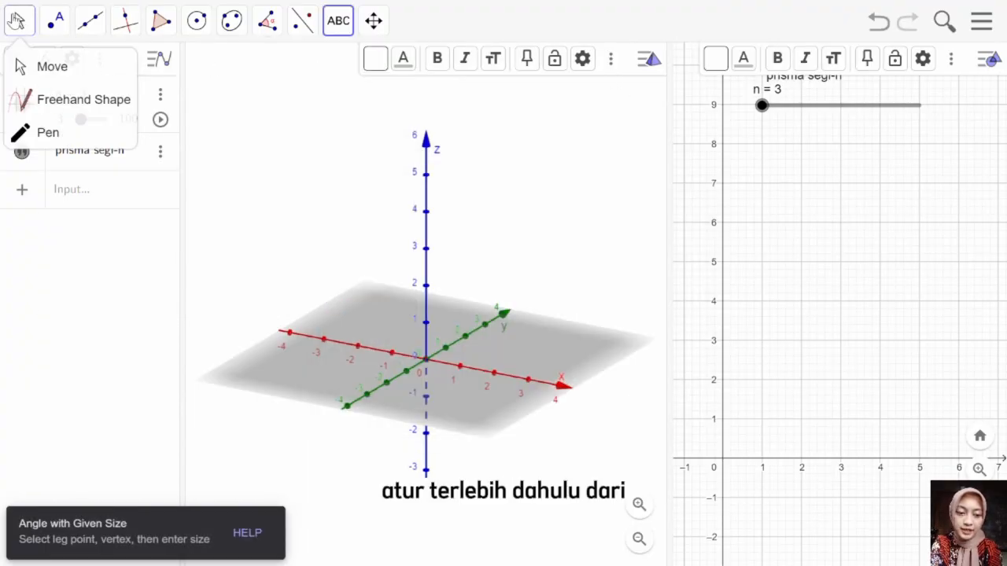
Step: Align the "prisma segi-n" text with the n slider's label and color the text red
{"action": "left_click", "coordinate": [17, 19]}
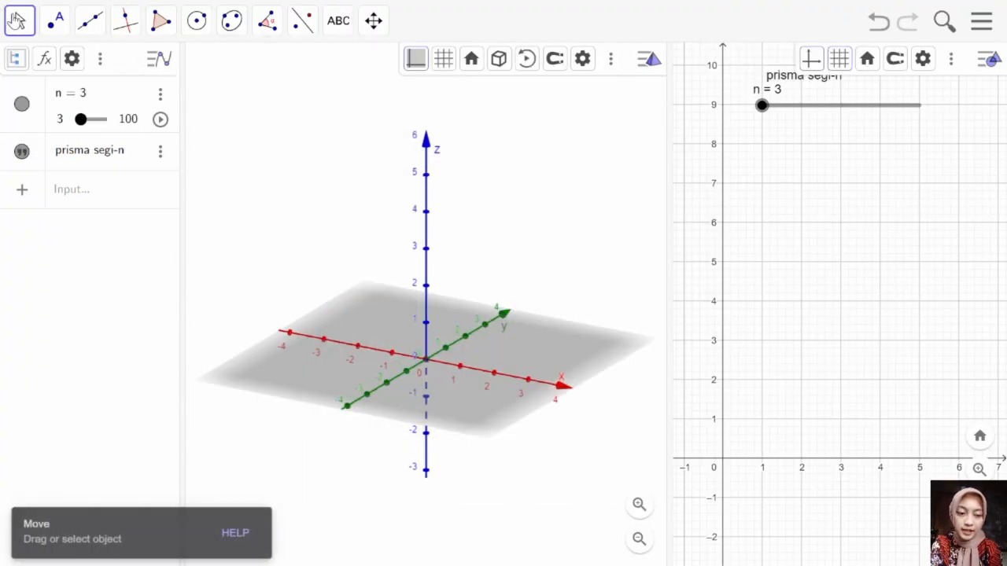
{"action": "left_click", "coordinate": [786, 80]}
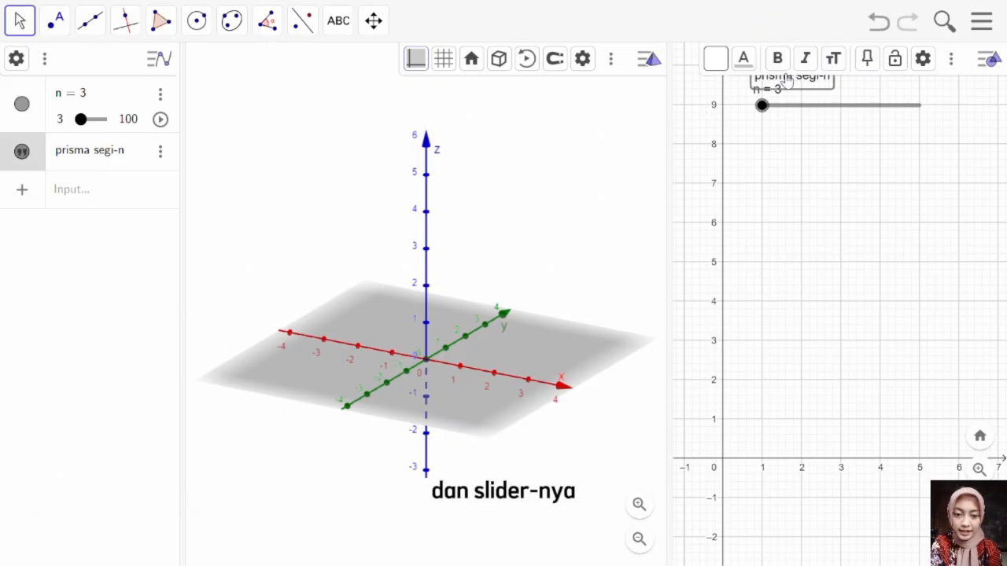
{"action": "key", "text": "Left"}
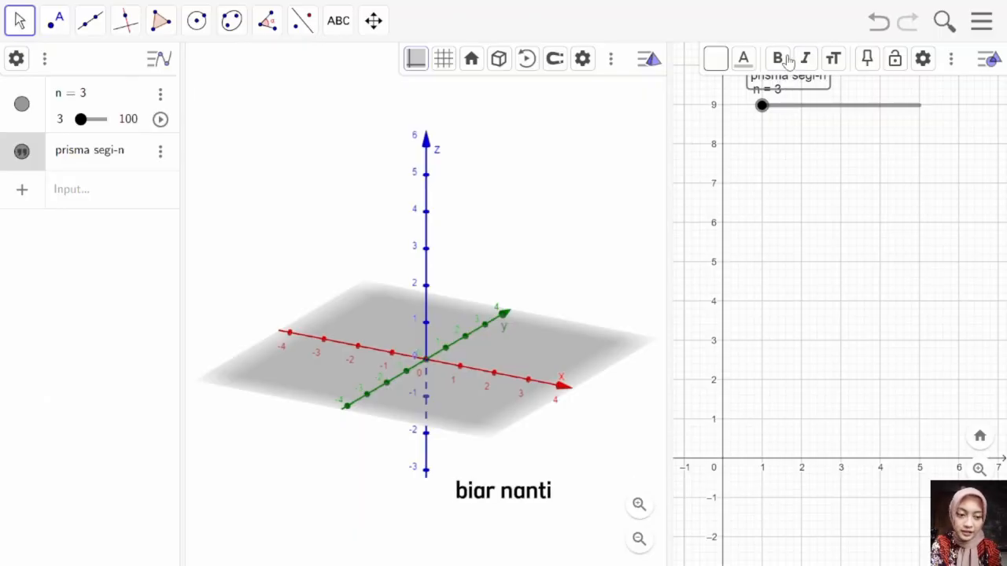
{"action": "left_click", "coordinate": [745, 60]}
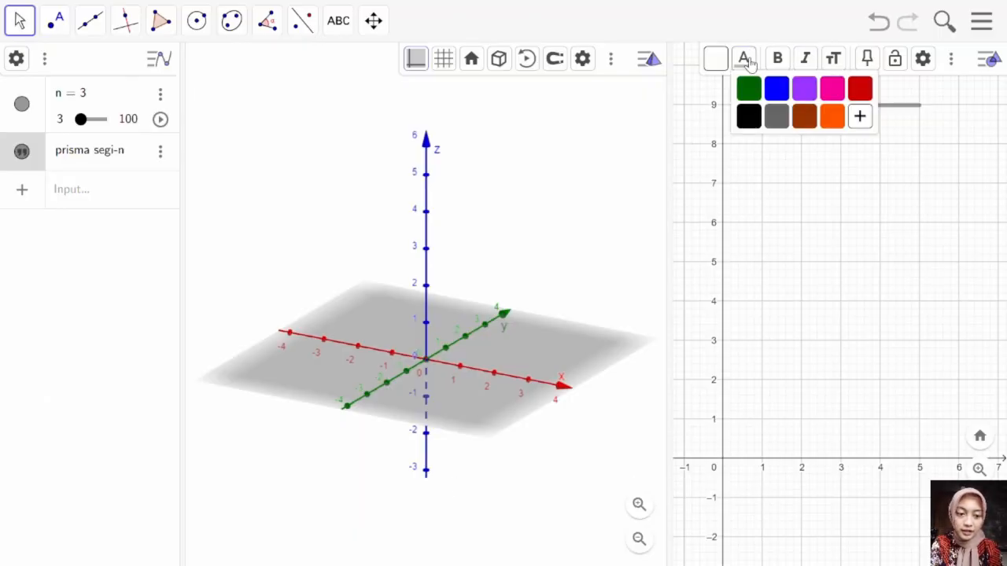
{"action": "left_click", "coordinate": [860, 88]}
Step: Color the n slider red to match its "prisma segi-n" text
{"action": "left_click", "coordinate": [819, 114]}
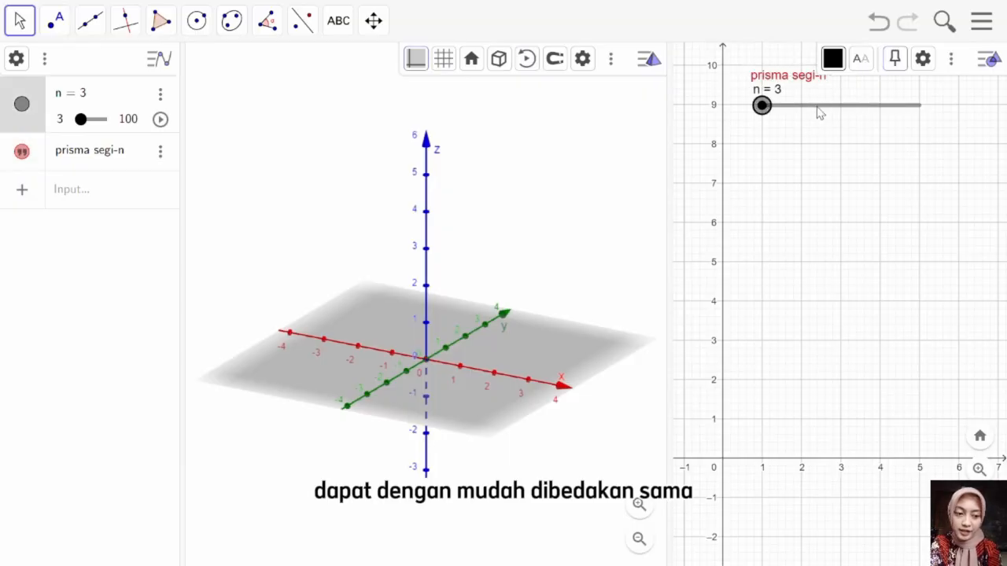
{"action": "left_click", "coordinate": [833, 60]}
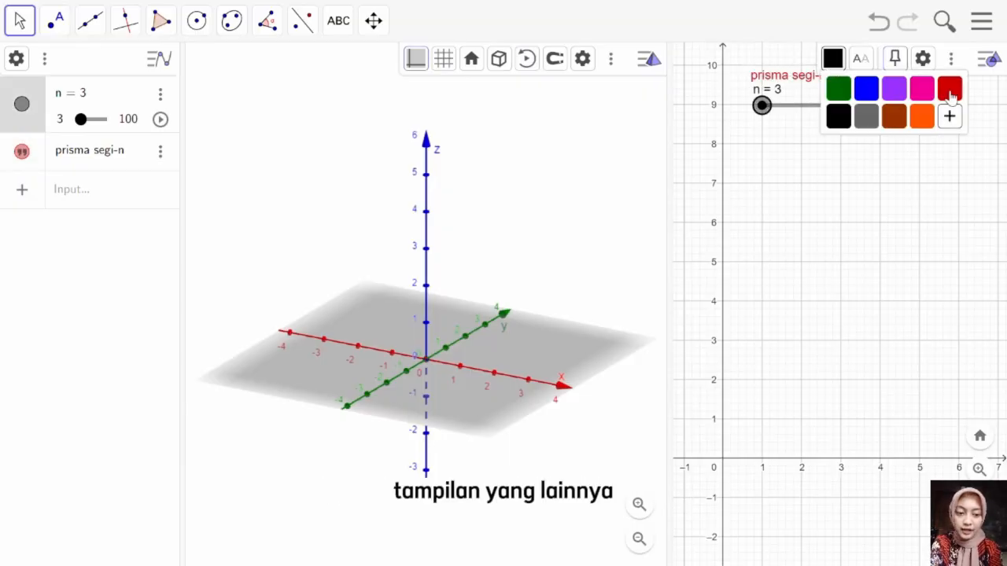
{"action": "left_click", "coordinate": [948, 89]}
{"action": "left_click", "coordinate": [863, 179]}
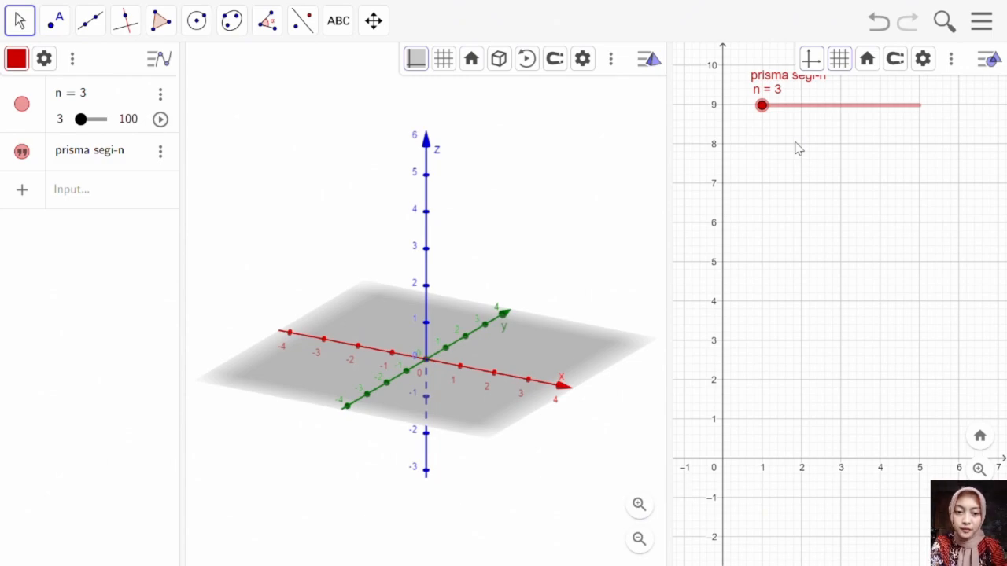
Step: Pin the "prisma segi-n" text to the screen and hide the 2D Graphics view's style bar
{"action": "right_click", "coordinate": [774, 81]}
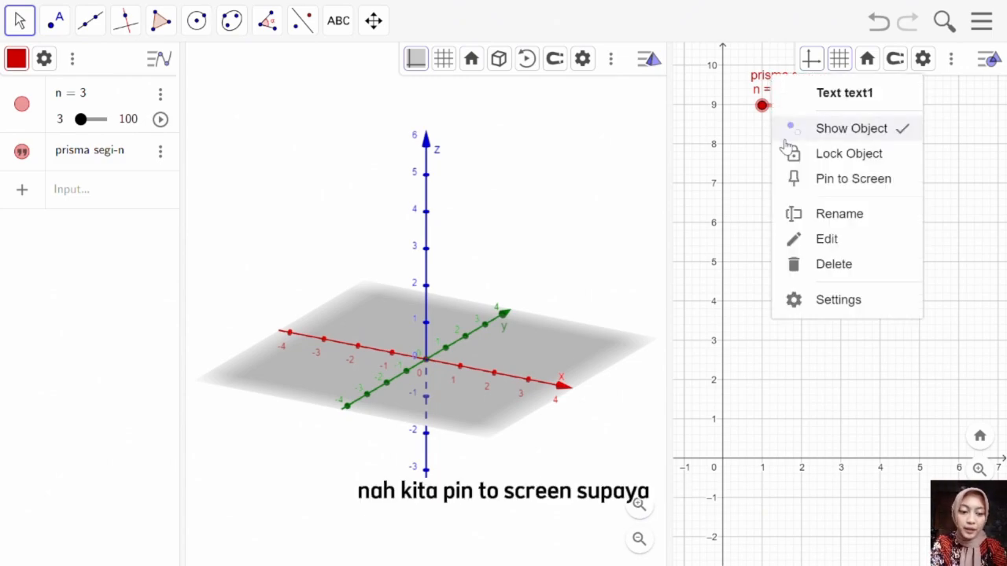
{"action": "left_click", "coordinate": [798, 178]}
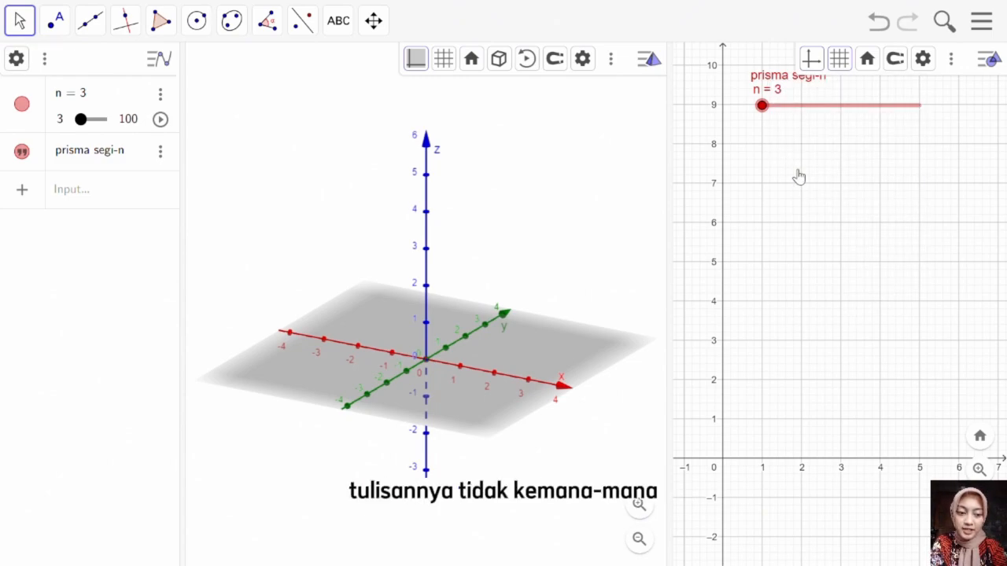
{"action": "left_click", "coordinate": [988, 61]}
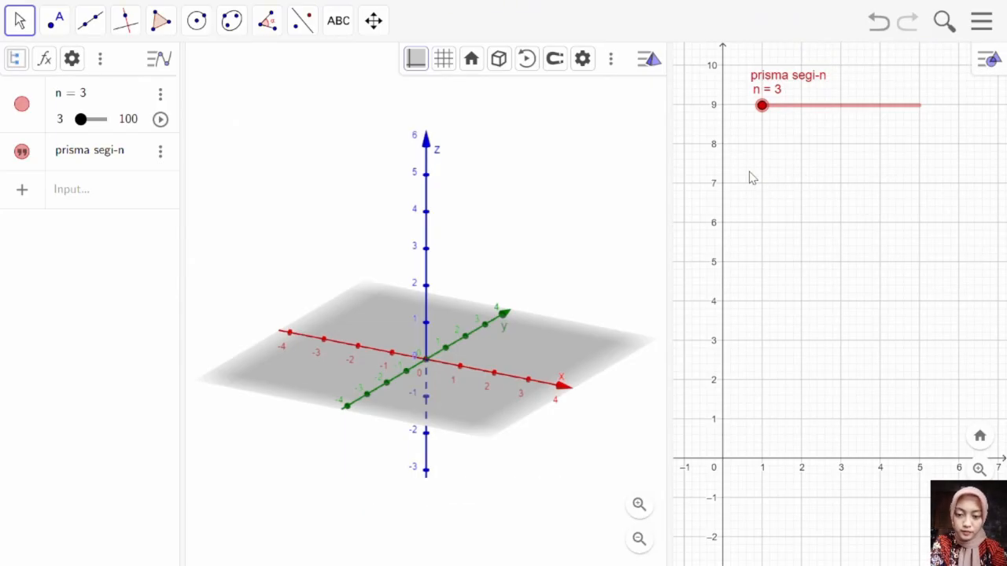
Step: Place point A at the origin (0, 0) and point B at (3, 0) in the 2D Graphics view
{"action": "left_click", "coordinate": [54, 21]}
{"action": "left_click", "coordinate": [74, 69]}
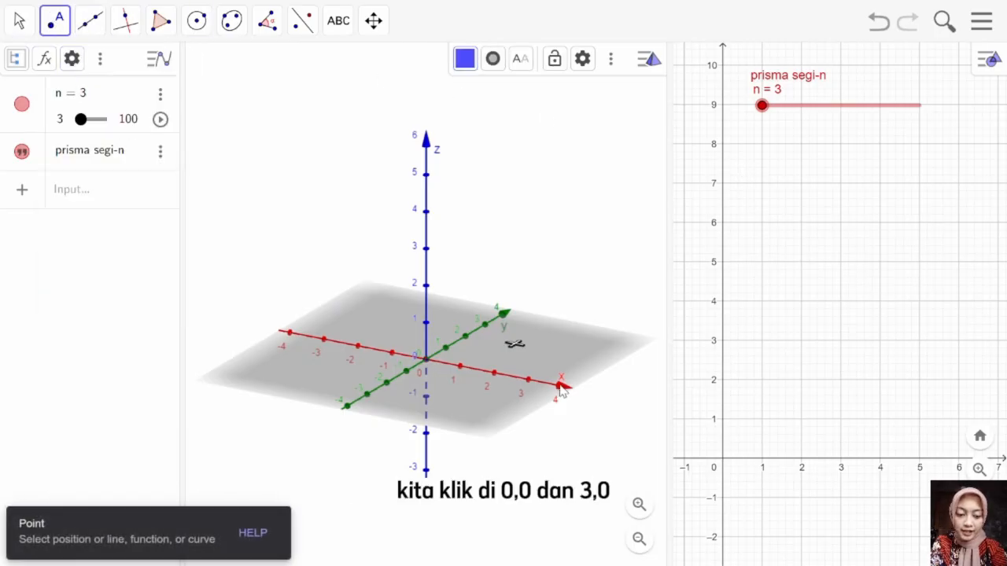
{"action": "left_click", "coordinate": [722, 461]}
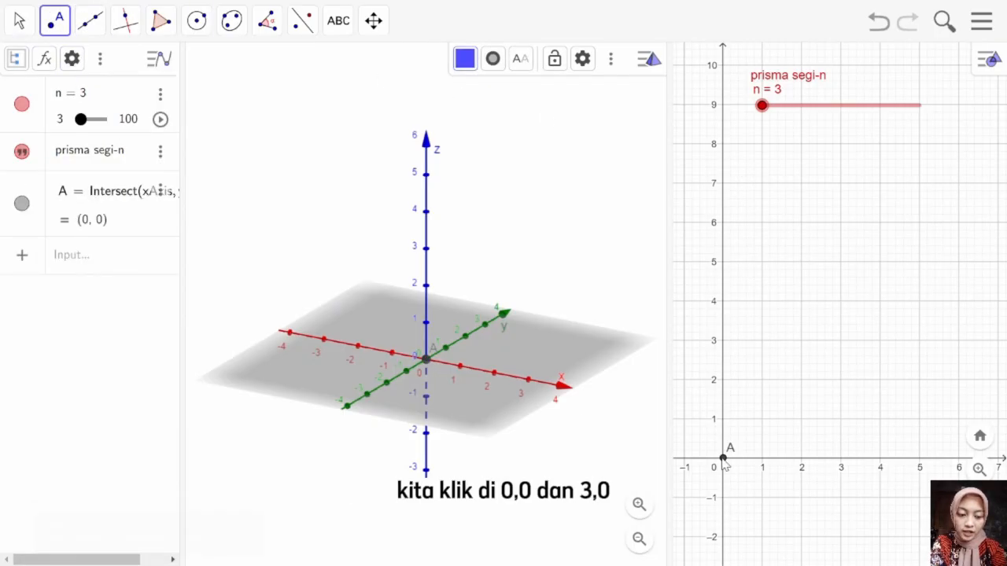
{"action": "left_click", "coordinate": [840, 463]}
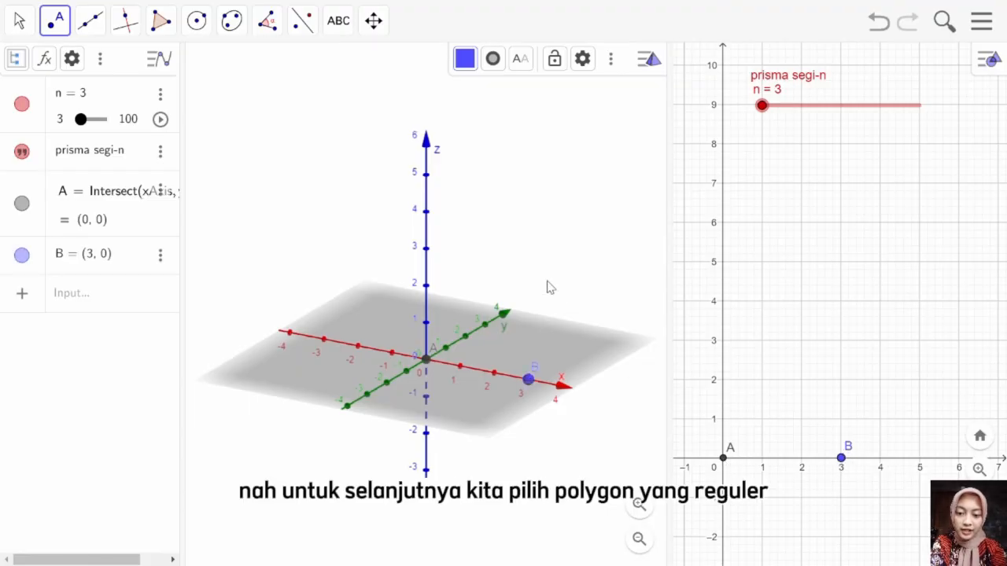
Step: Construct a regular polygon on points A and B with n vertices
{"action": "left_click", "coordinate": [161, 21]}
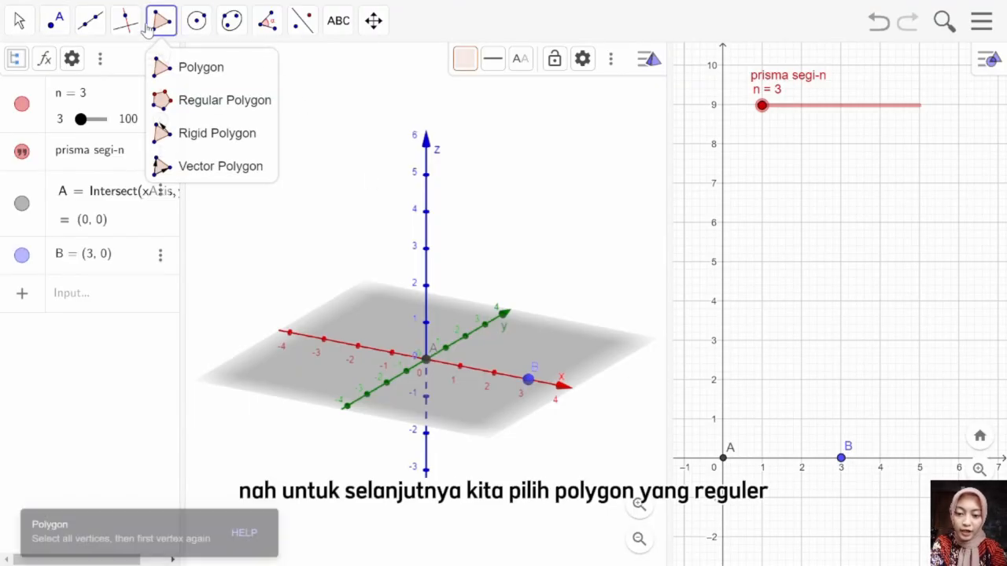
{"action": "left_click", "coordinate": [200, 99]}
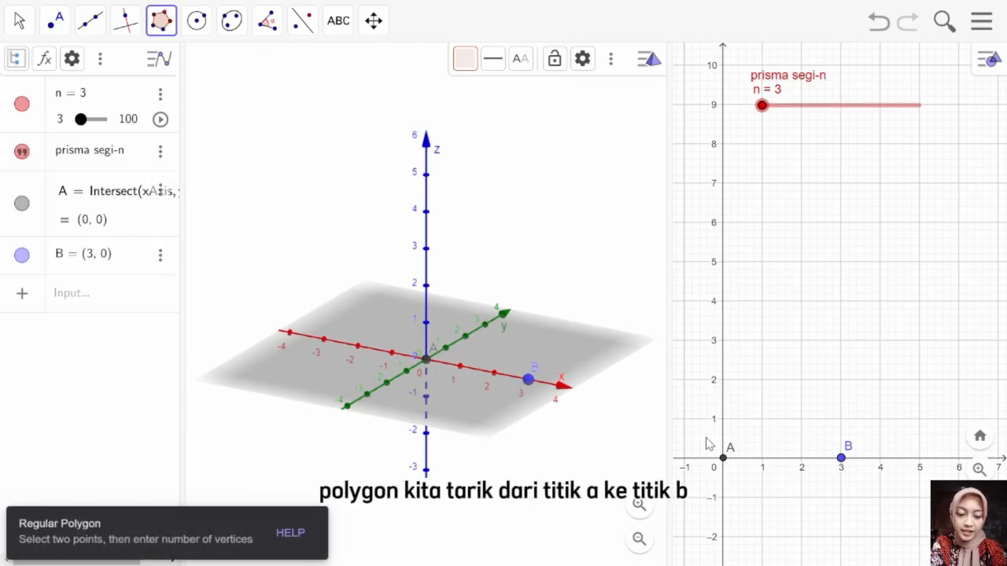
{"action": "left_click", "coordinate": [724, 461]}
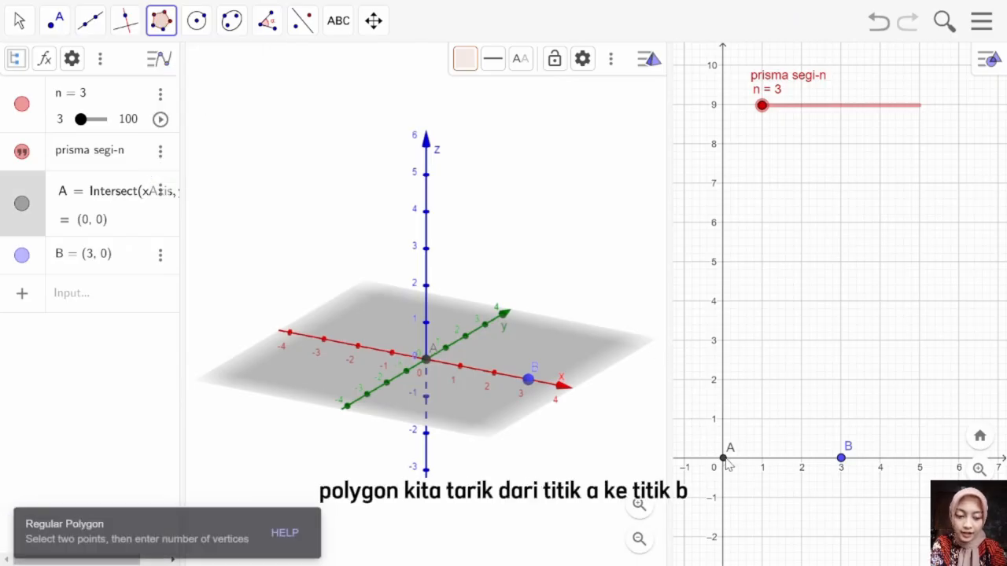
{"action": "left_click", "coordinate": [843, 460]}
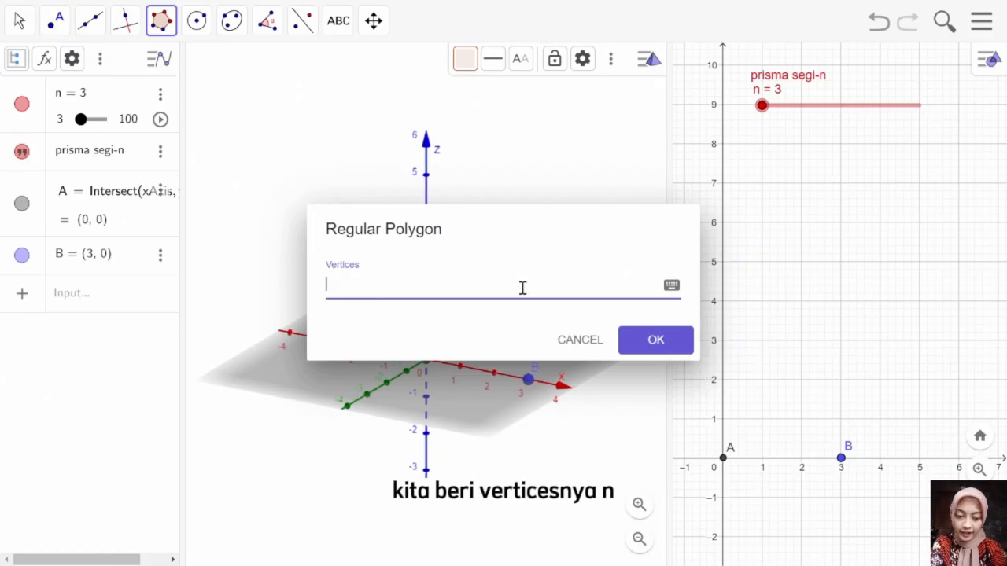
{"action": "type", "text": "n"}
{"action": "left_click", "coordinate": [641, 347]}
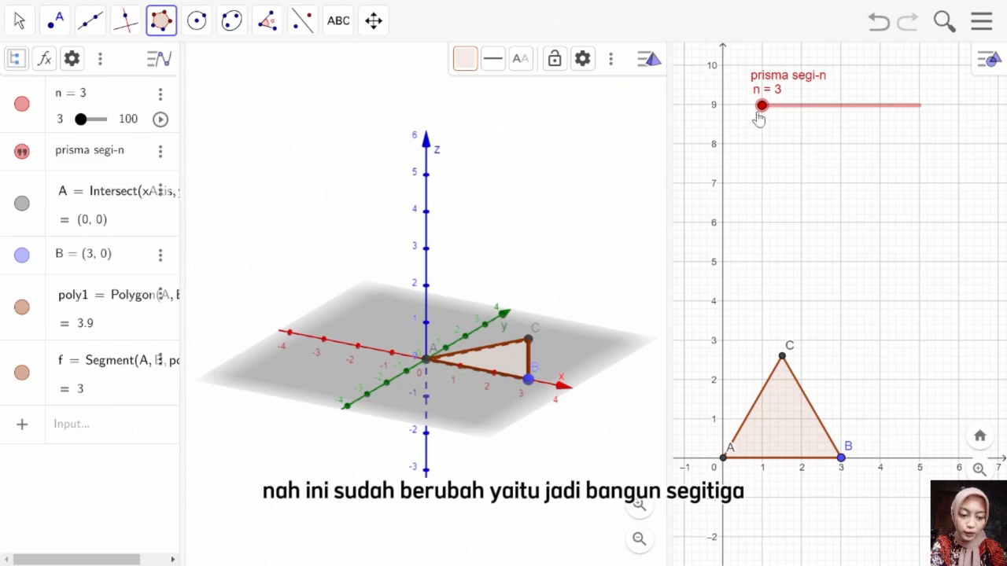
Step: Set the n slider to 5 to turn the base polygon into a pentagon
{"action": "mouse_move", "coordinate": [761, 113]}
{"action": "left_mouse_down"}
{"action": "mouse_move", "coordinate": [919, 135]}
{"action": "mouse_move", "coordinate": [765, 112]}
{"action": "left_mouse_up"}
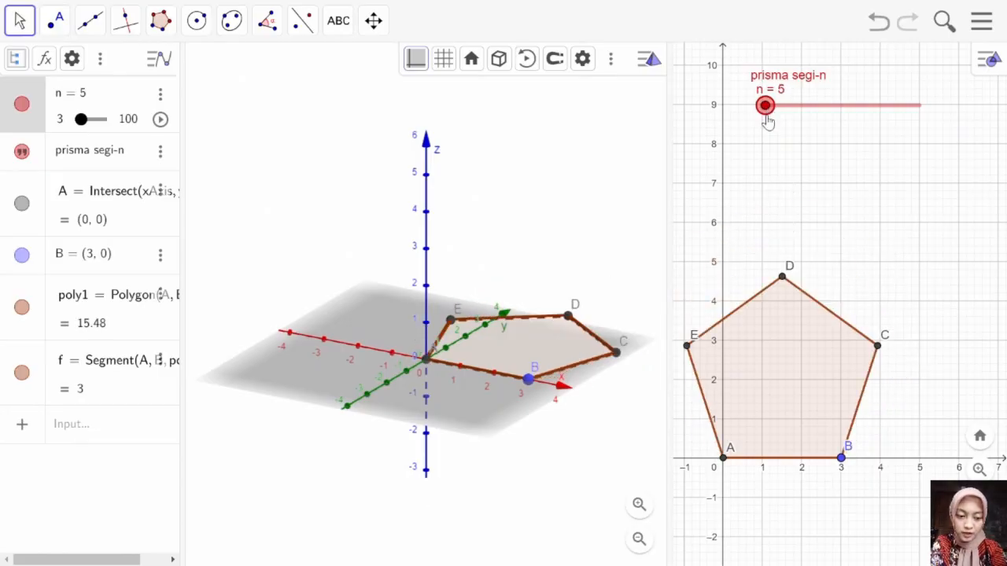
{"action": "left_click_drag", "start_coordinate": [753, 224], "coordinate": [764, 294]}
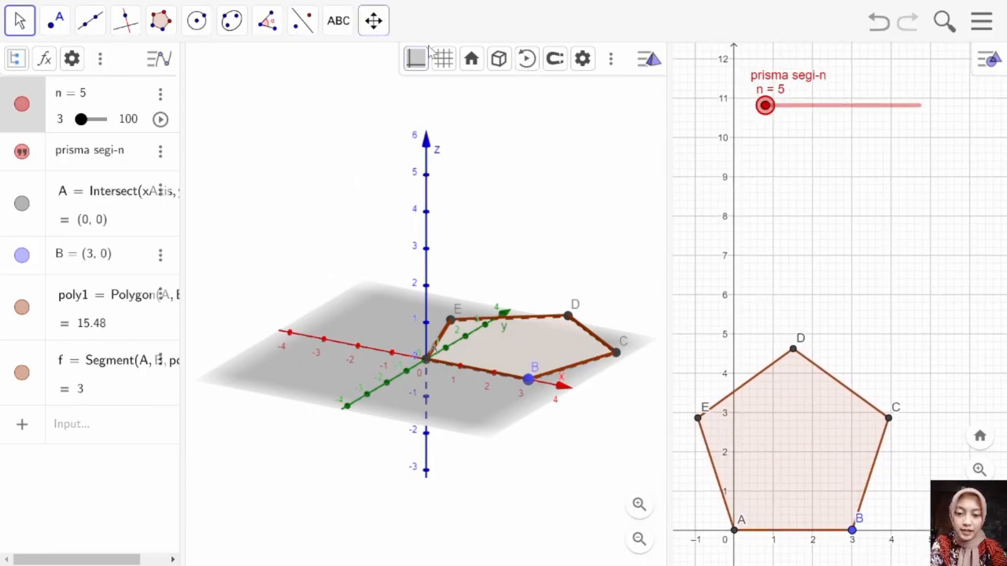
{"action": "left_click", "coordinate": [826, 144]}
Step: Place a new slider just below the n slider in the 2D Graphics view and name it t
{"action": "left_click", "coordinate": [339, 20]}
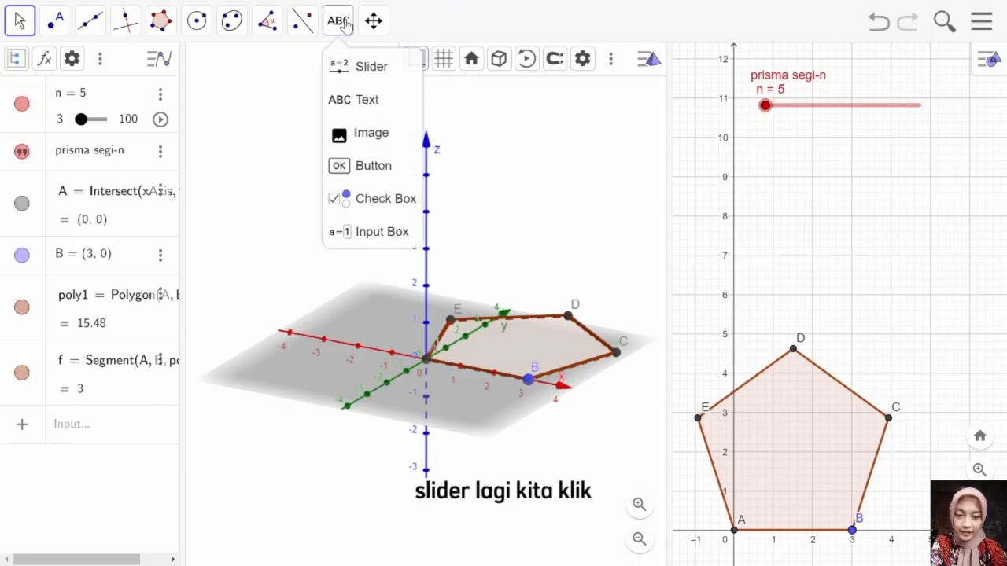
{"action": "left_click", "coordinate": [354, 66]}
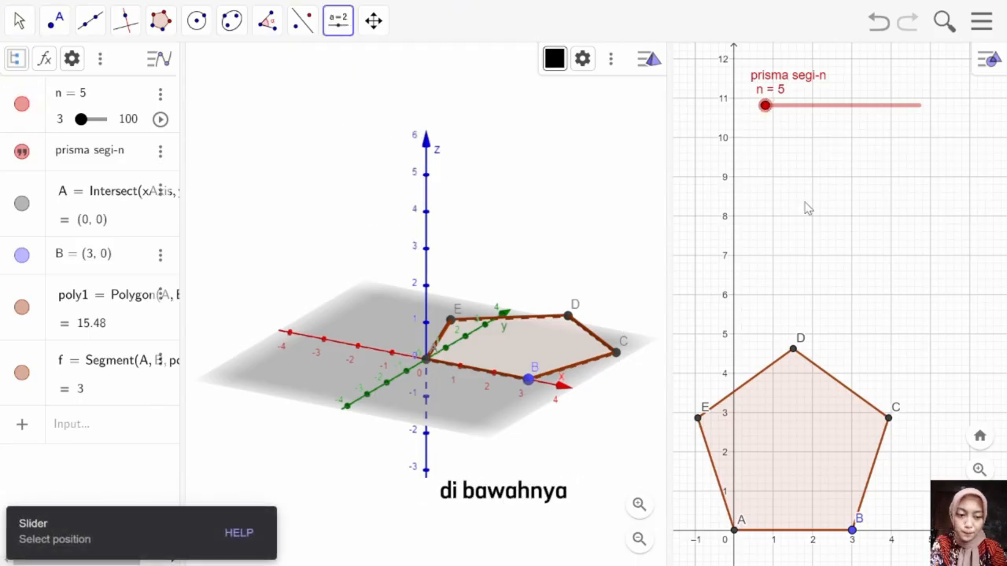
{"action": "left_click", "coordinate": [760, 160]}
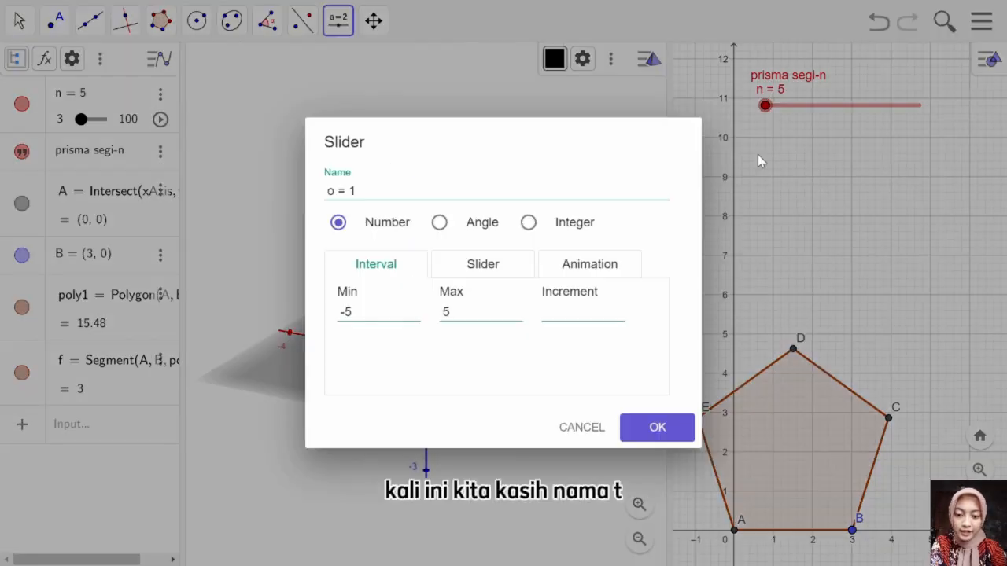
{"action": "left_click", "coordinate": [485, 191]}
{"action": "key", "text": "BackSpace"}
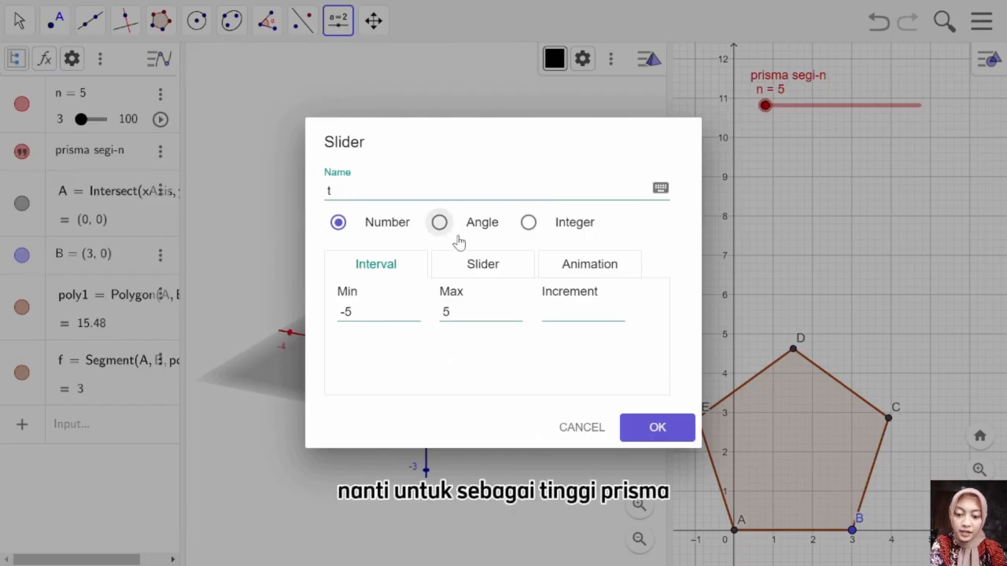
Step: Set slider t's minimum to 0,1, maximum to 20 and increment to 0,1, and create it
{"action": "left_click", "coordinate": [394, 309]}
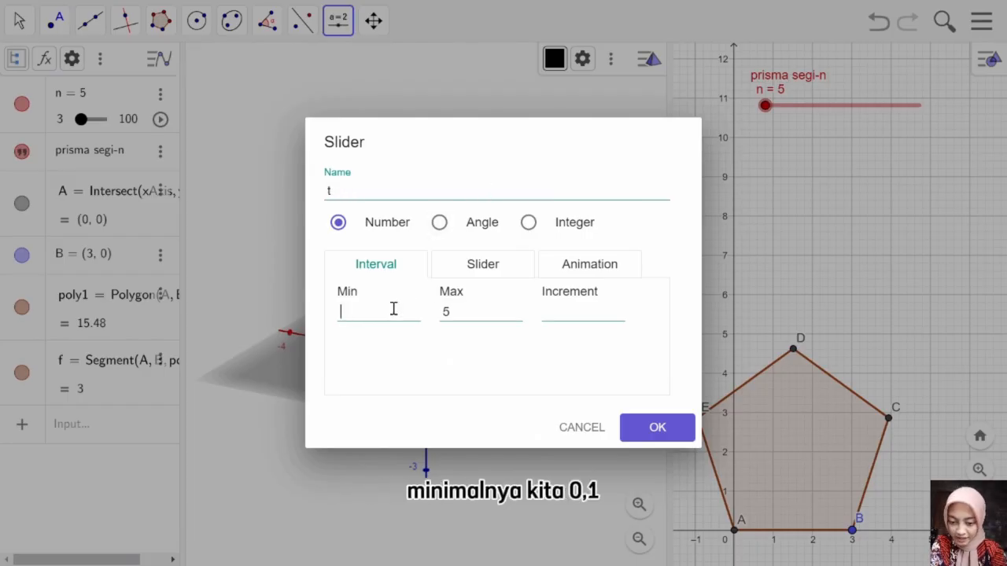
{"action": "type", "text": "0."}
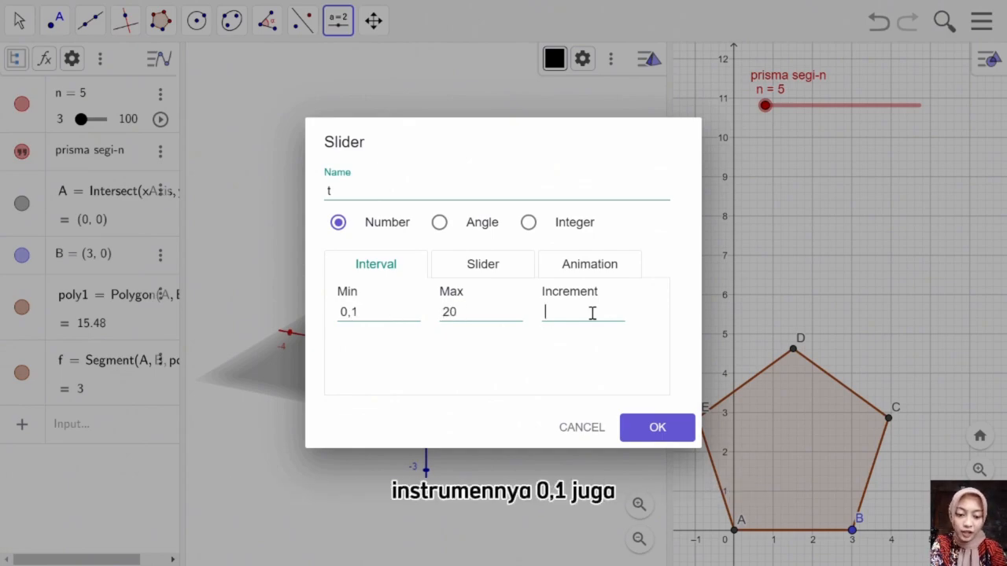
{"action": "type", "text": "1"}
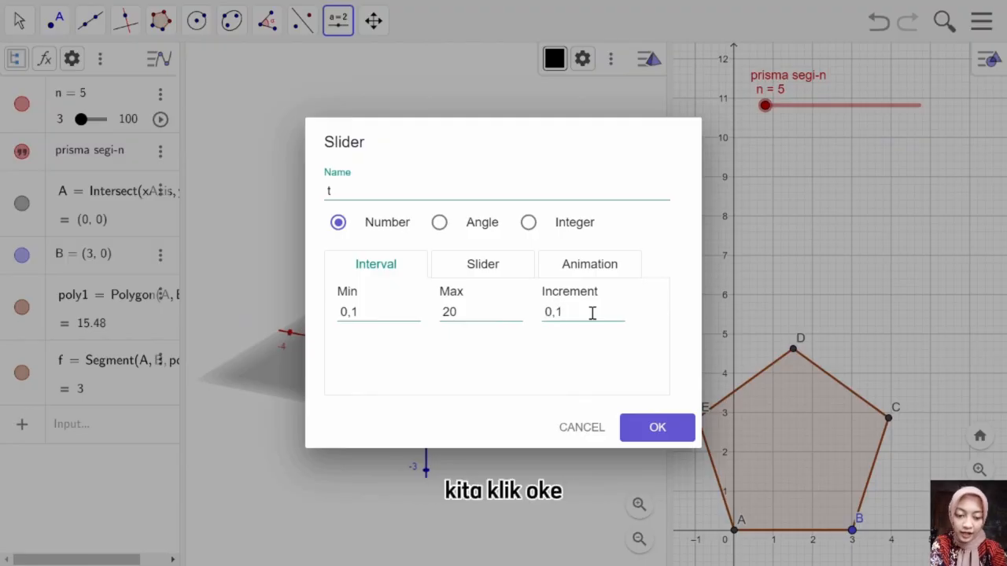
{"action": "left_click", "coordinate": [645, 421]}
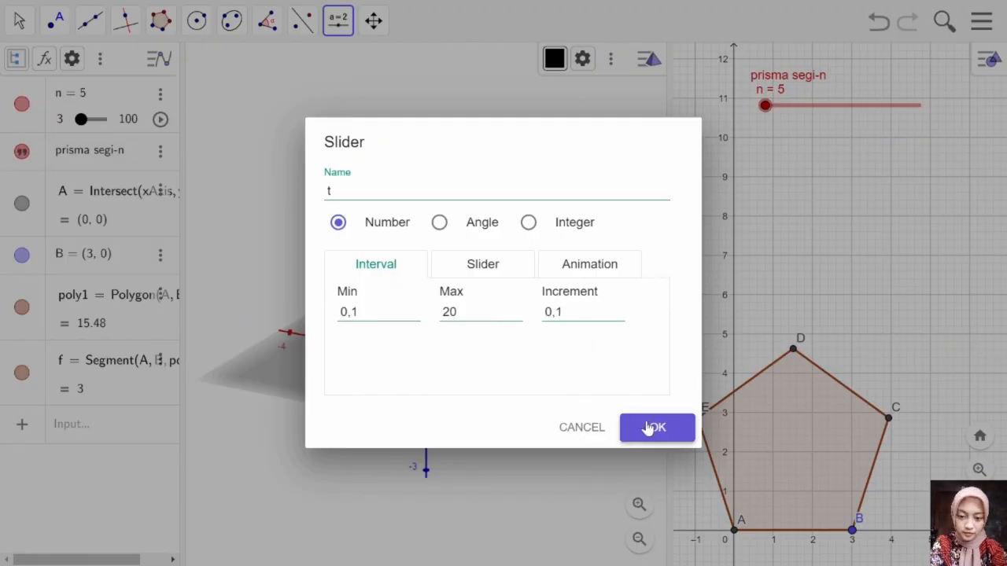
Step: Add the text "tinggi" just above the t slider in the 2D Graphics view
{"action": "left_click", "coordinate": [346, 25]}
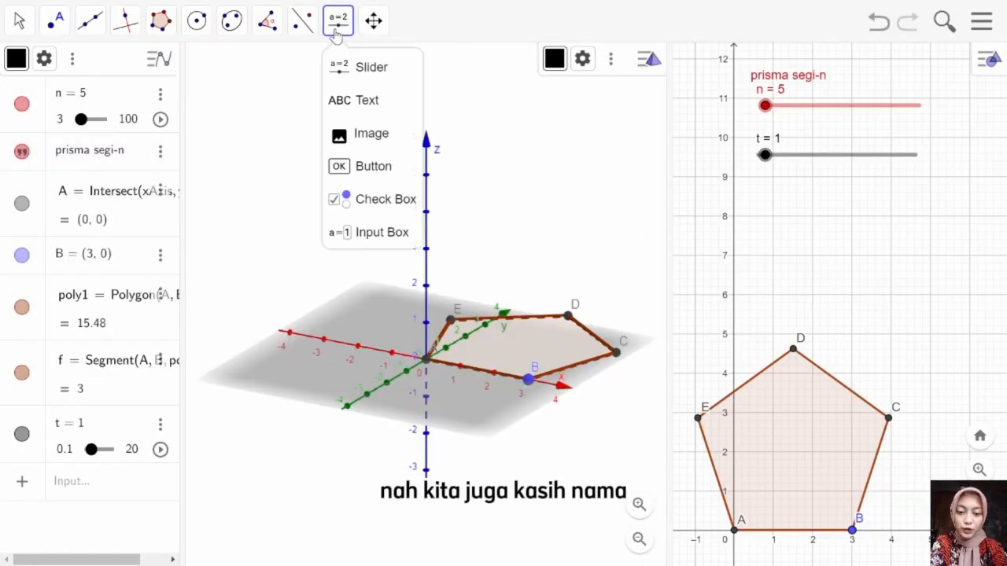
{"action": "left_click", "coordinate": [359, 100]}
{"action": "left_click", "coordinate": [366, 105]}
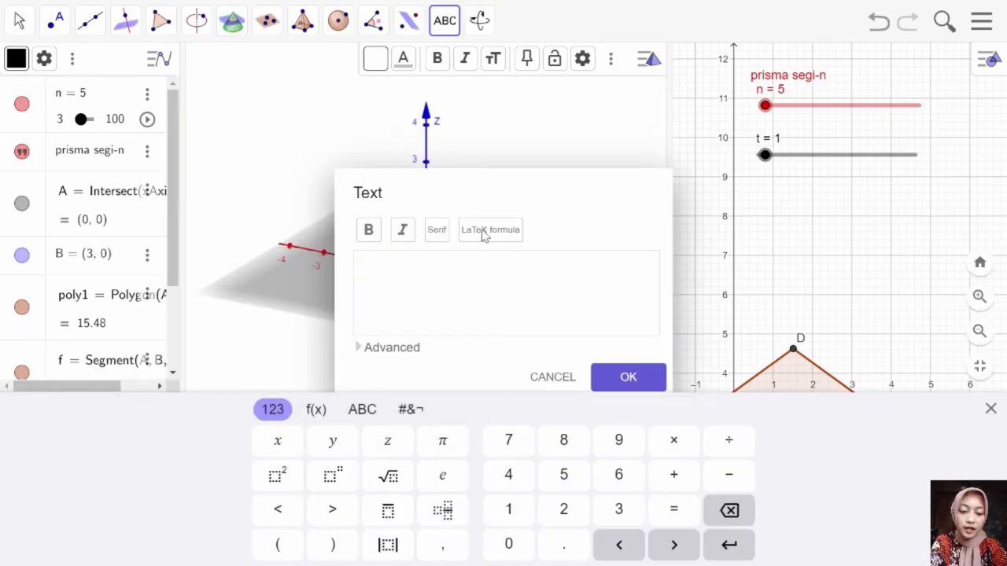
{"action": "left_click", "coordinate": [554, 379]}
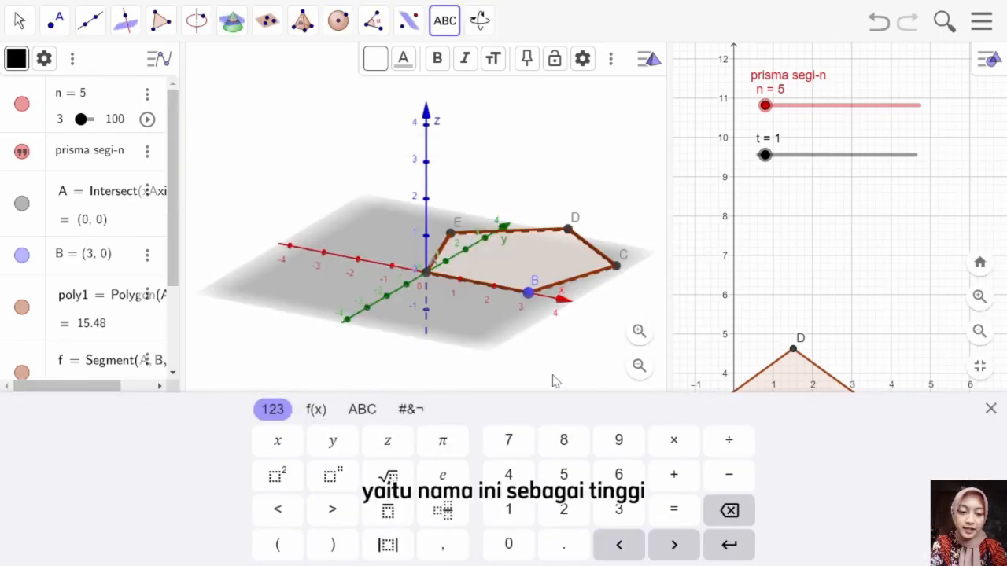
{"action": "left_click", "coordinate": [761, 126]}
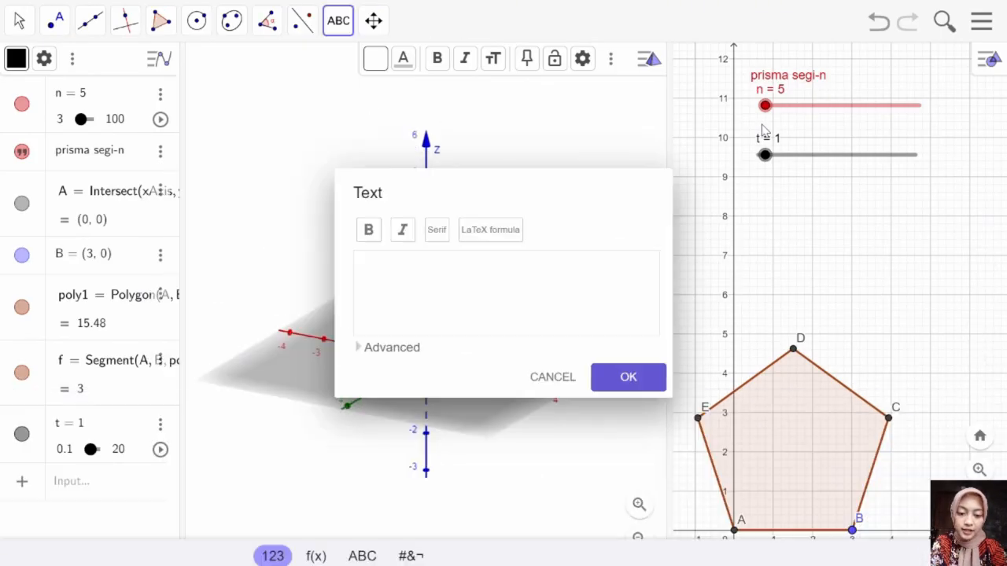
{"action": "left_click", "coordinate": [481, 262]}
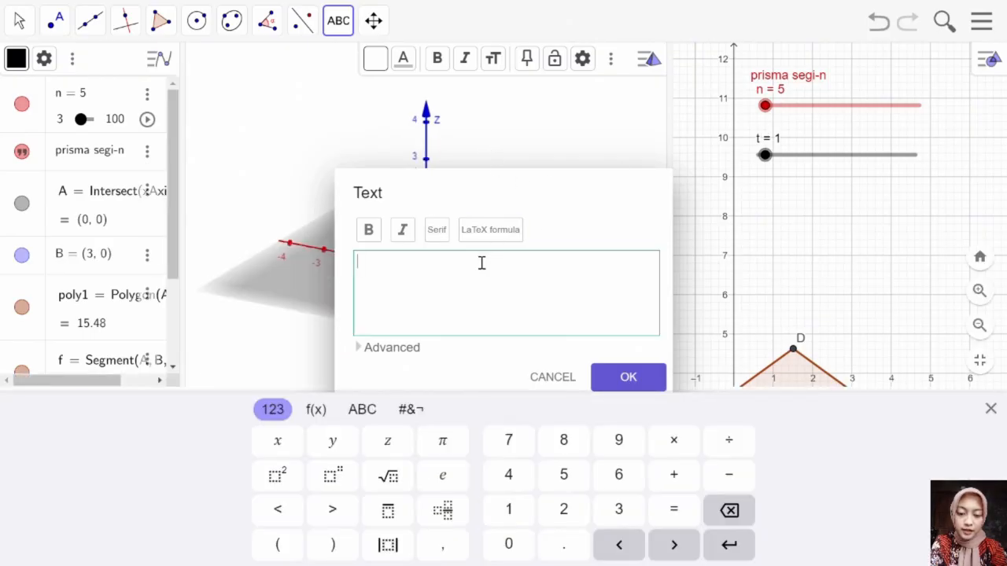
{"action": "type", "text": "tingg"}
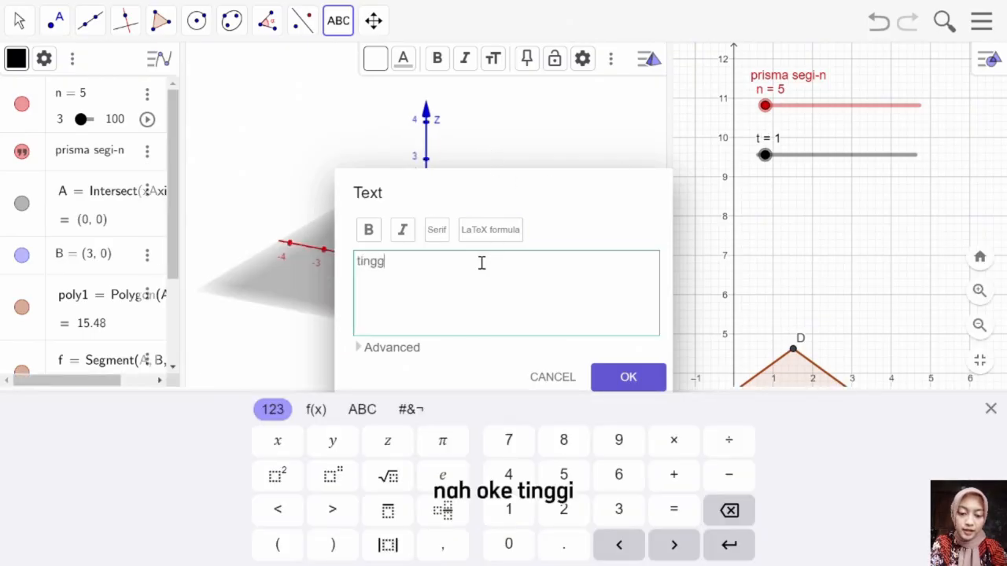
{"action": "type", "text": "i"}
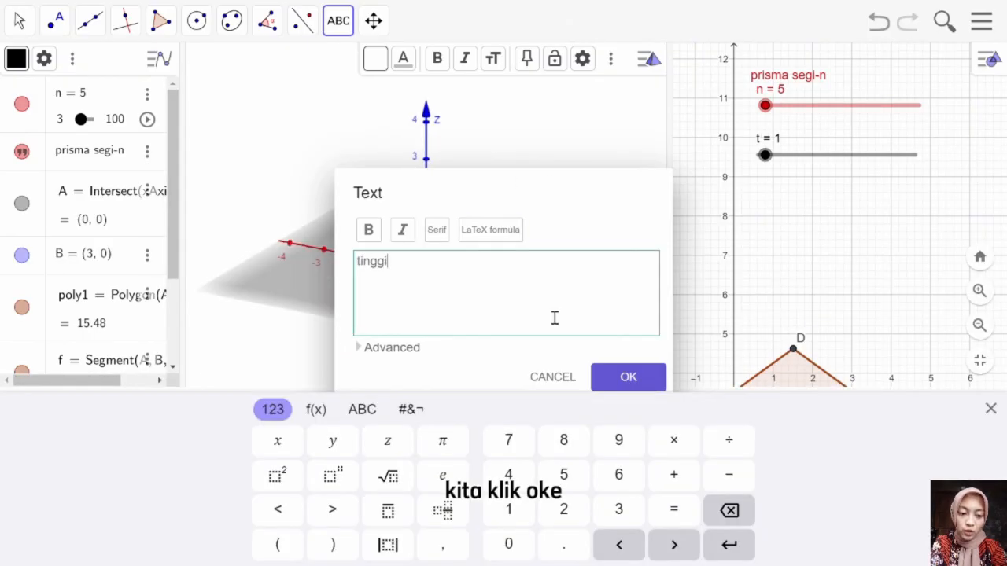
{"action": "left_click", "coordinate": [639, 378]}
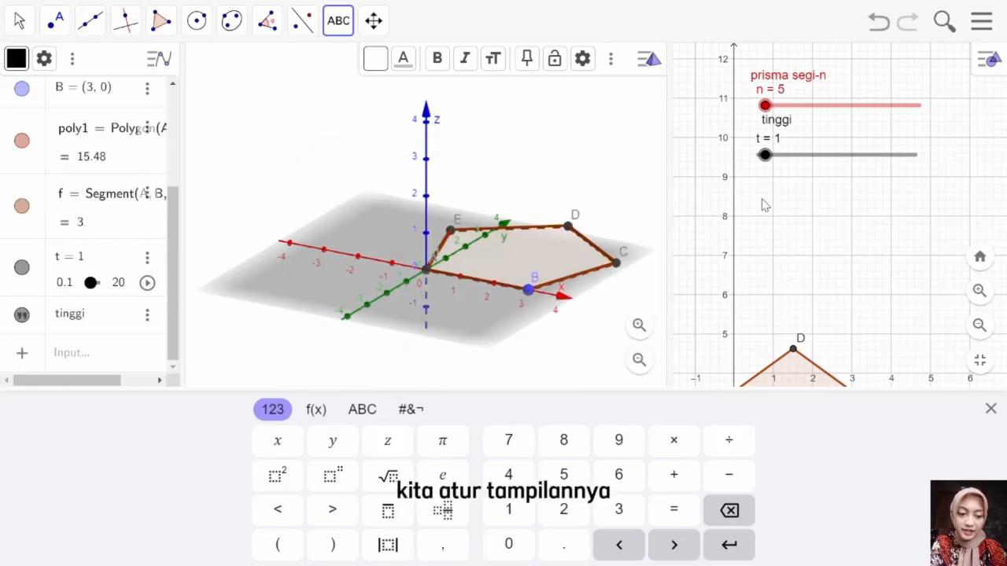
Step: Shift the "tinggi" text to line up with the t slider and color it blue
{"action": "left_click", "coordinate": [766, 132]}
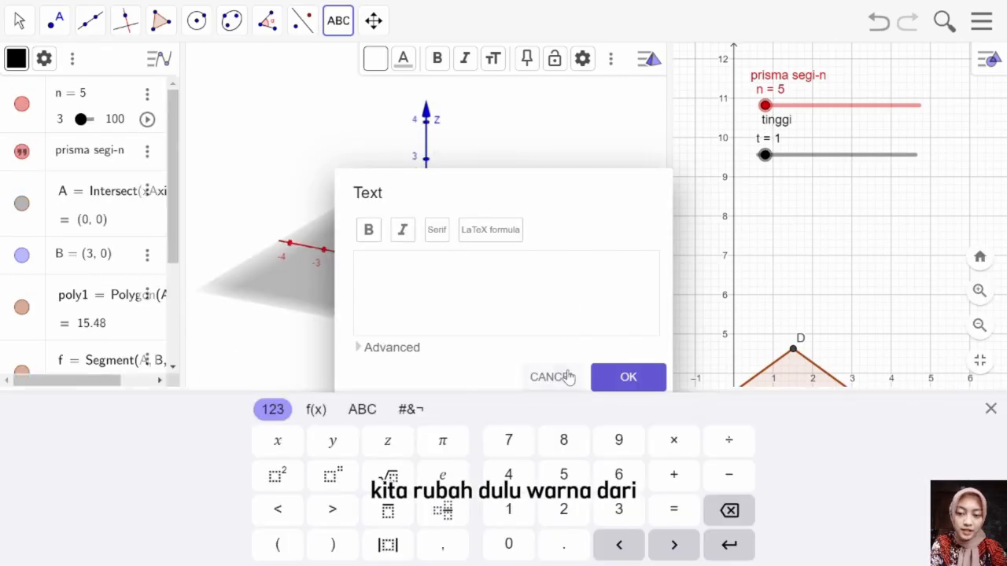
{"action": "left_click", "coordinate": [568, 378]}
{"action": "left_click", "coordinate": [17, 20]}
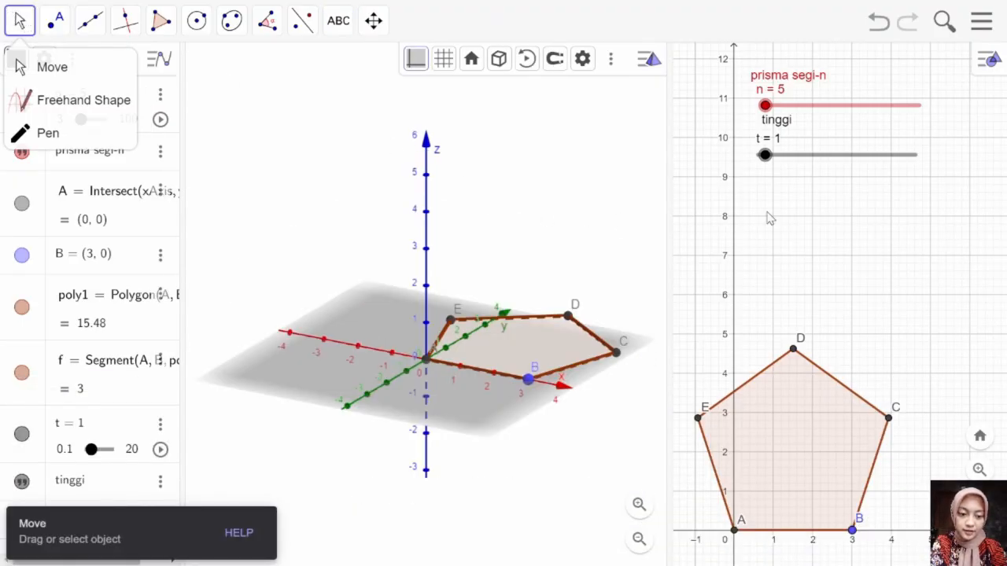
{"action": "left_click", "coordinate": [785, 123]}
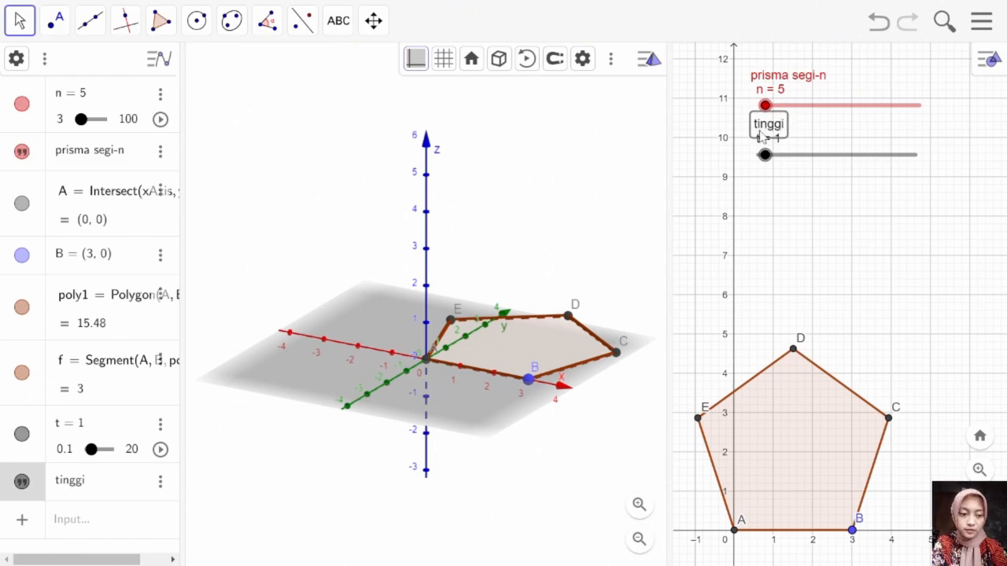
{"action": "left_click", "coordinate": [989, 59]}
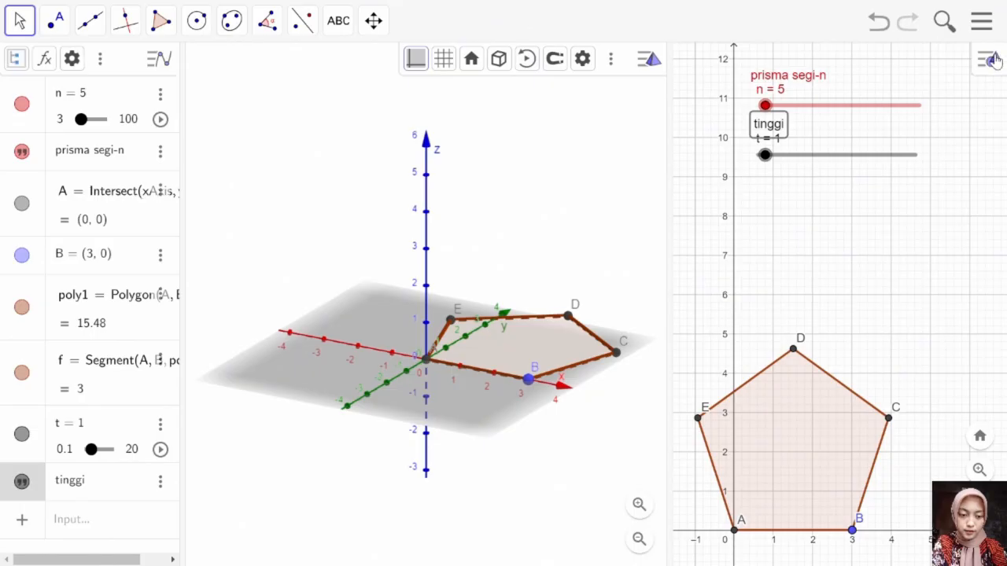
{"action": "left_click", "coordinate": [743, 59]}
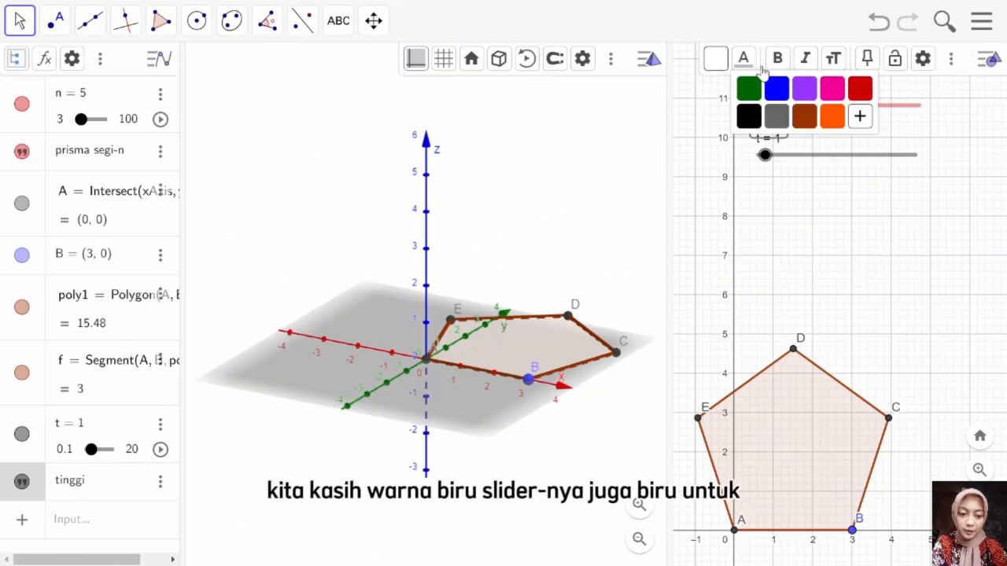
{"action": "left_click", "coordinate": [777, 90]}
Step: Color the t slider blue to match its "tinggi" label
{"action": "left_click", "coordinate": [773, 157]}
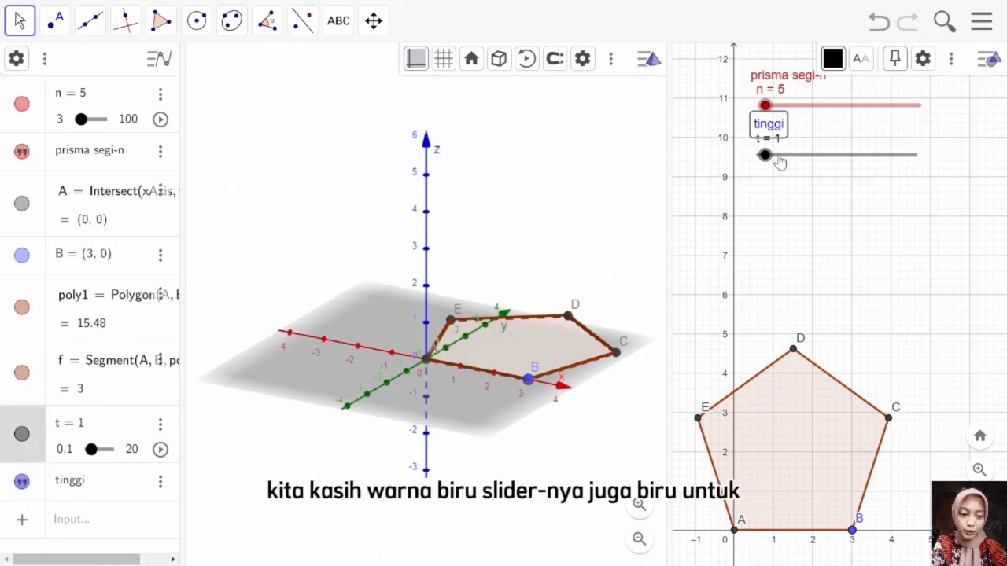
{"action": "left_click", "coordinate": [835, 63]}
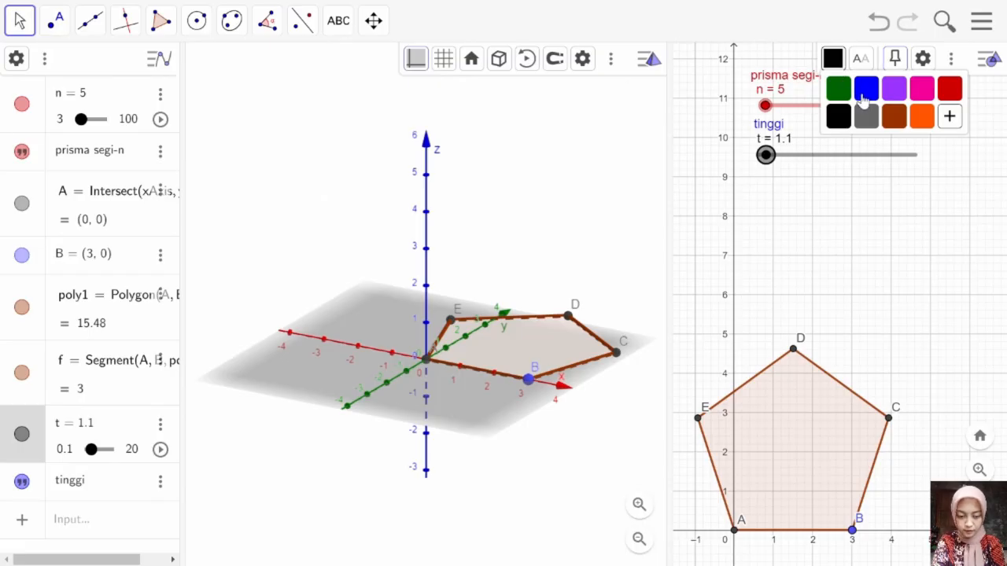
{"action": "left_click", "coordinate": [864, 93]}
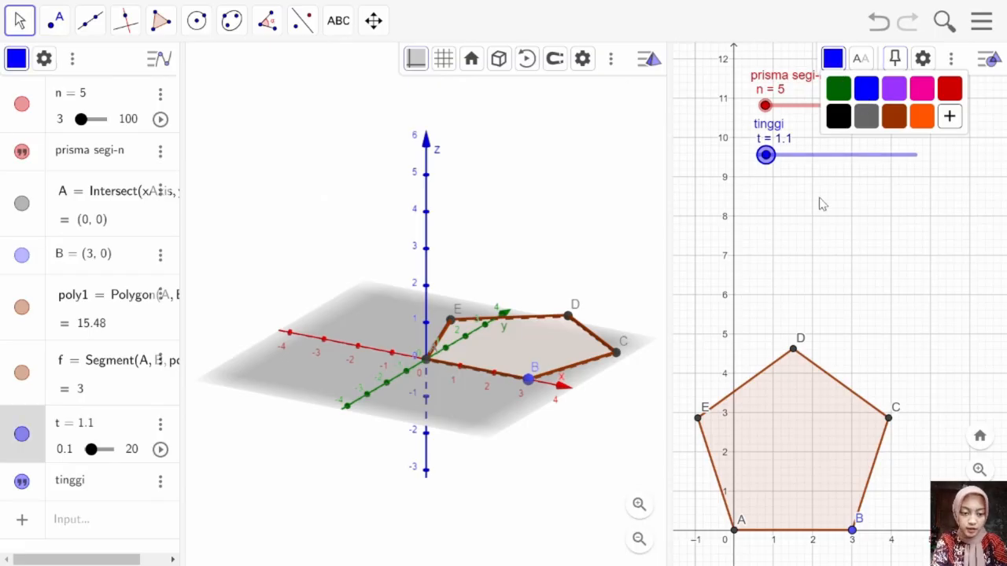
{"action": "left_click", "coordinate": [821, 204]}
Step: Nudge the "prisma segi-n" text slightly to the right to line up with the n slider's label
{"action": "left_click", "coordinate": [761, 80]}
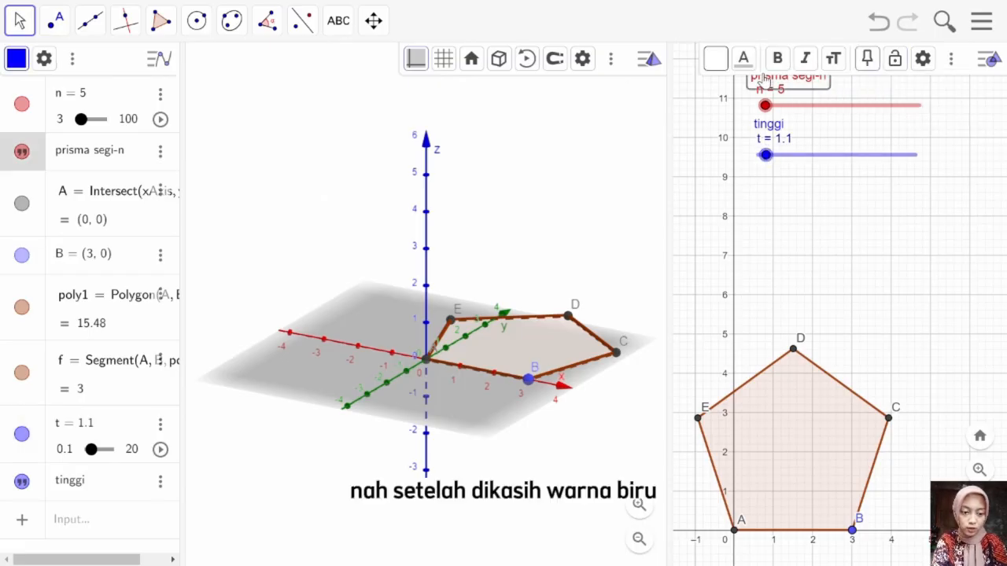
{"action": "key", "text": "Right"}
{"action": "left_click", "coordinate": [789, 248]}
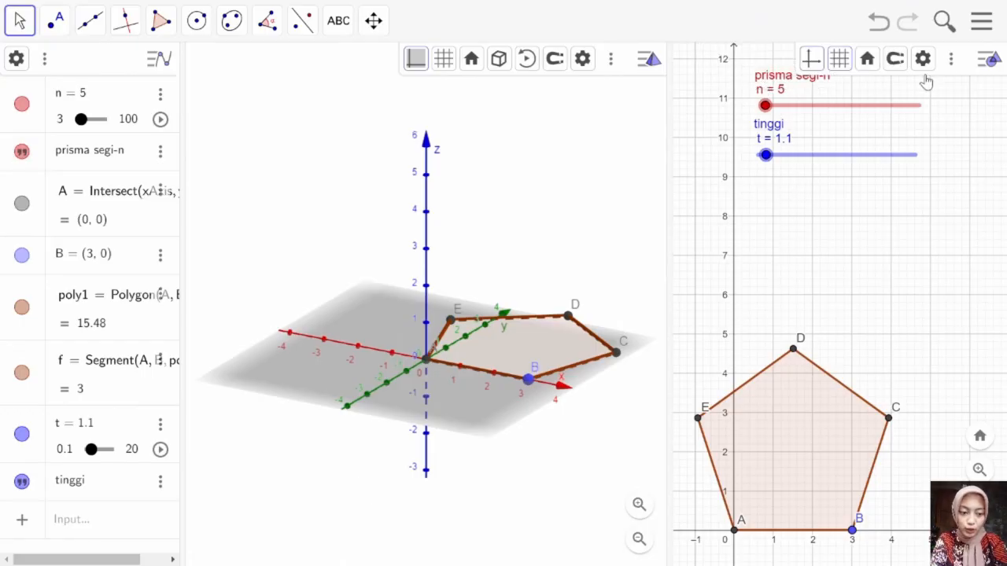
{"action": "left_click", "coordinate": [983, 62]}
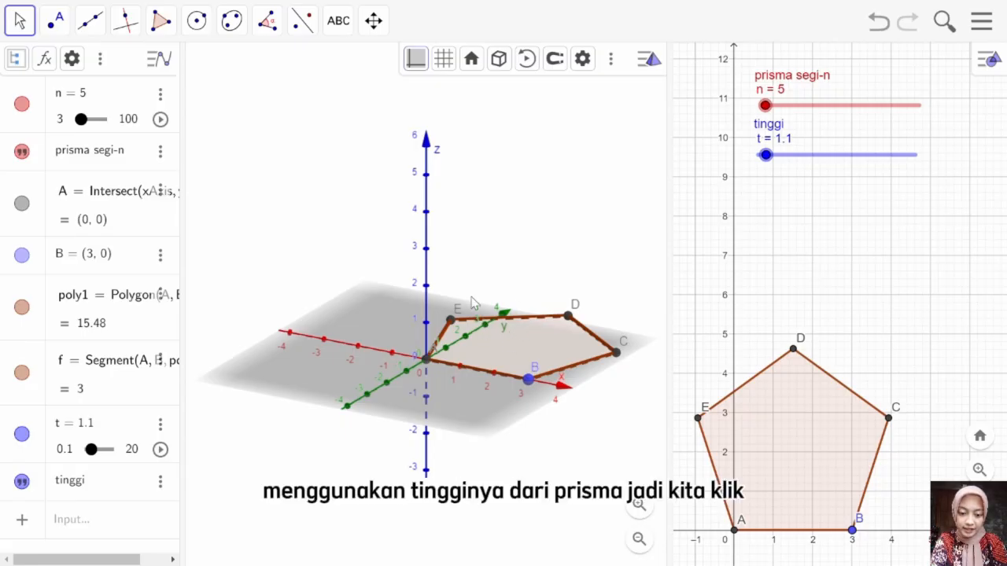
Step: Extrude the pentagon in the 3D view into a prism with altitude t
{"action": "left_click", "coordinate": [490, 335]}
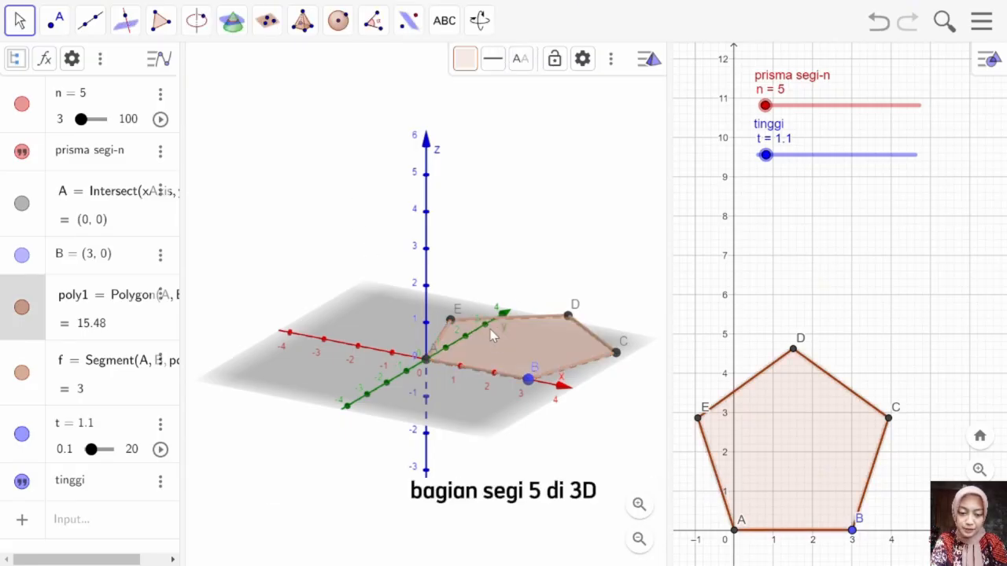
{"action": "left_click", "coordinate": [302, 21]}
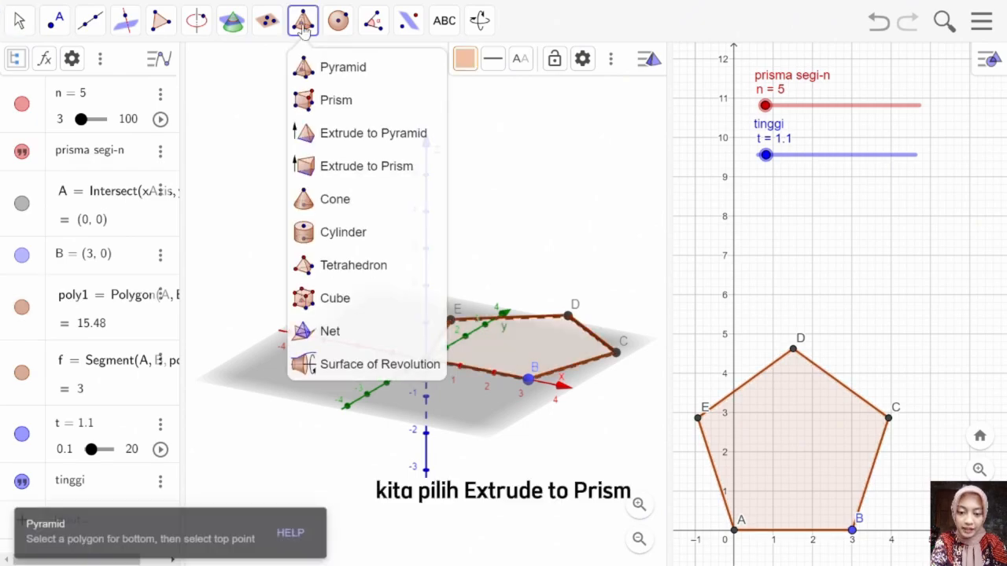
{"action": "left_click", "coordinate": [322, 165]}
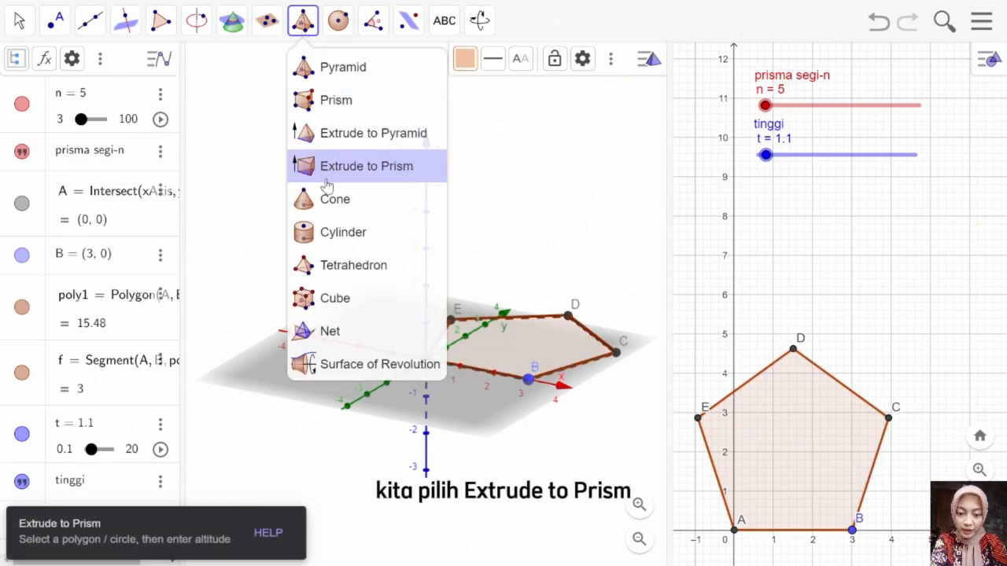
{"action": "left_click", "coordinate": [387, 177]}
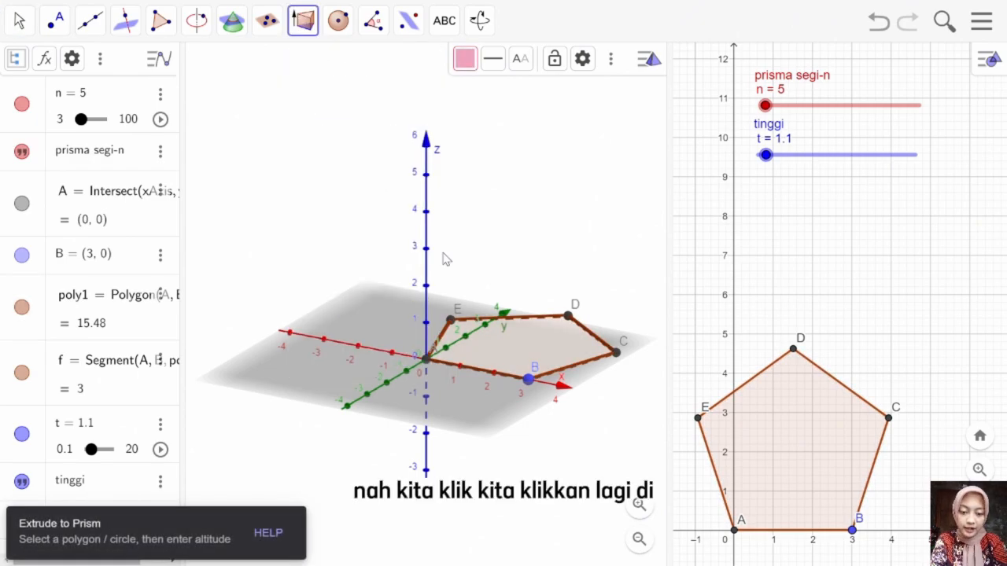
{"action": "left_click", "coordinate": [491, 346]}
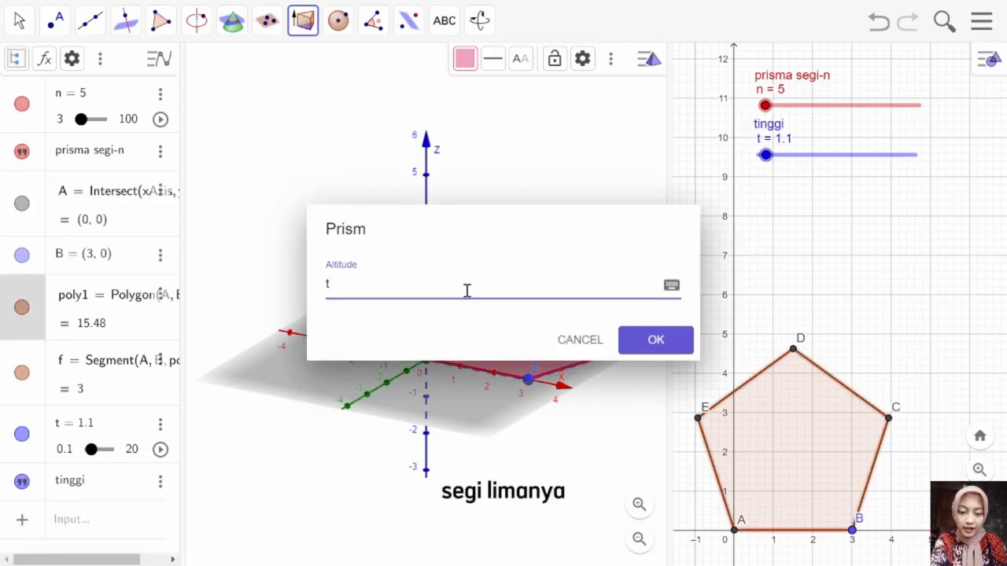
{"action": "type", "text": "t"}
{"action": "left_click", "coordinate": [652, 340]}
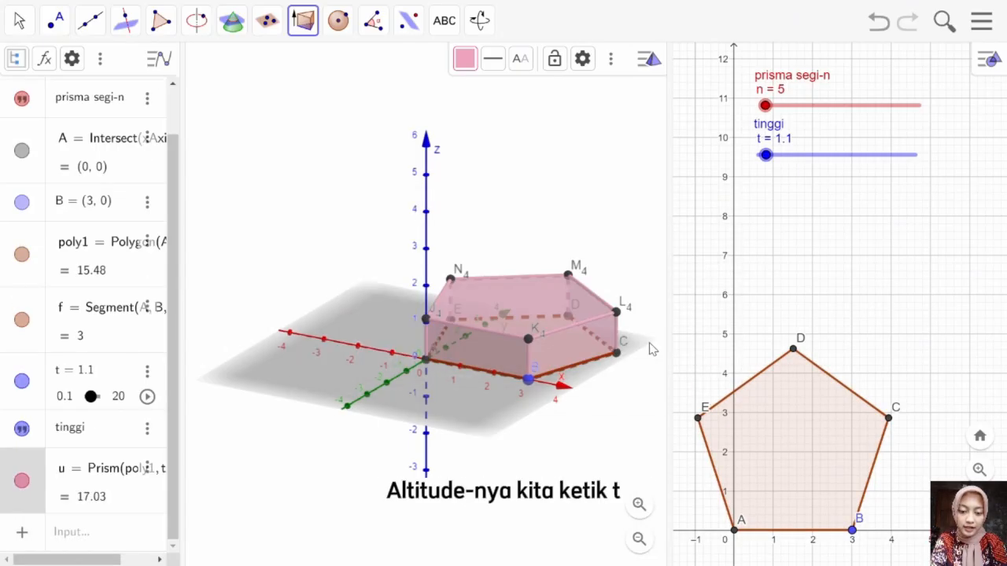
Step: Set the t slider to 1.5 and shift the prism toward the lower left of the 3D view
{"action": "mouse_move", "coordinate": [764, 156]}
{"action": "left_mouse_down"}
{"action": "mouse_move", "coordinate": [813, 156]}
{"action": "mouse_move", "coordinate": [769, 155]}
{"action": "left_mouse_up"}
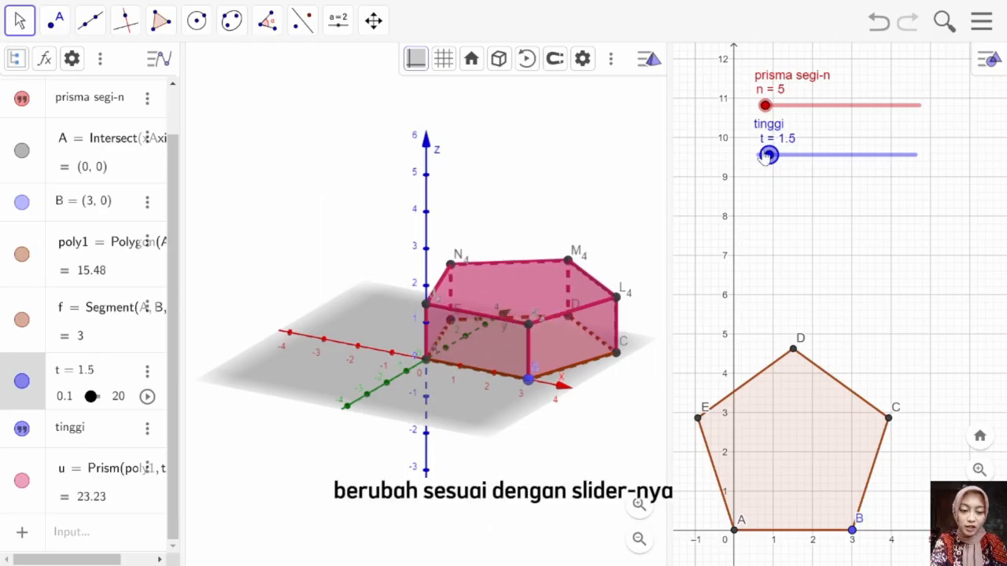
{"action": "left_click", "coordinate": [374, 21]}
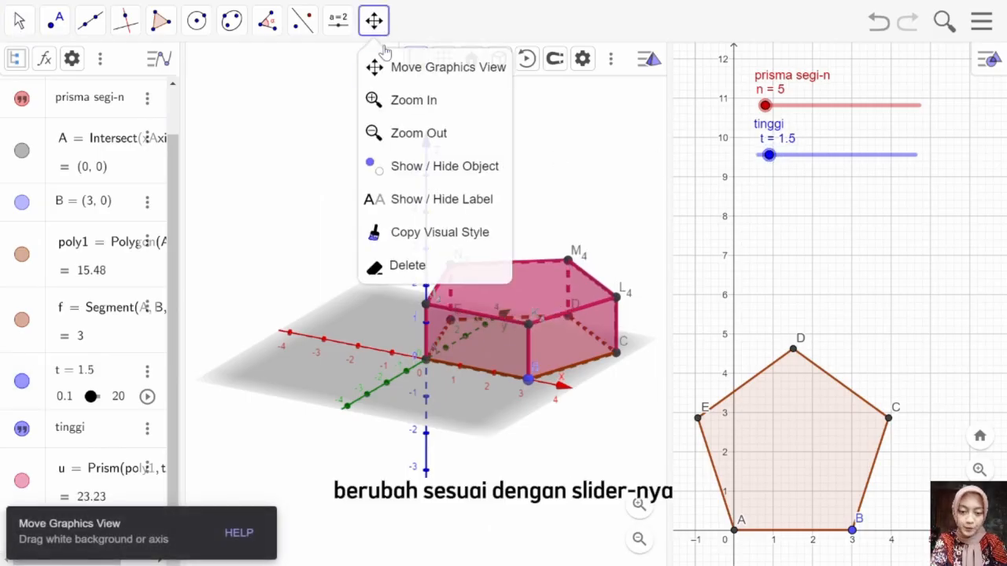
{"action": "left_click", "coordinate": [399, 74]}
{"action": "left_click_drag", "start_coordinate": [550, 180], "coordinate": [394, 309]}
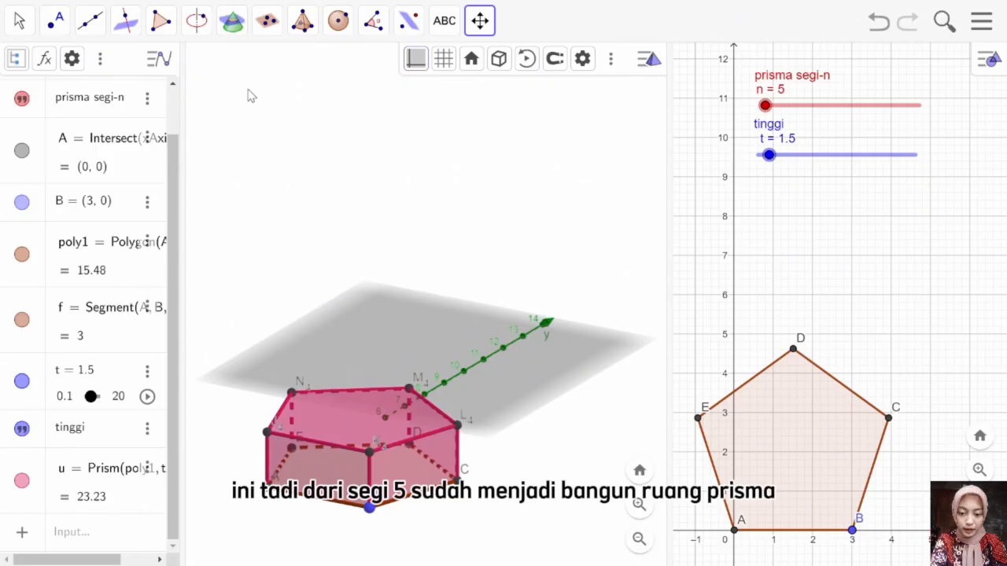
Step: Hide the plane and the axes in the 3D view
{"action": "left_click", "coordinate": [19, 20]}
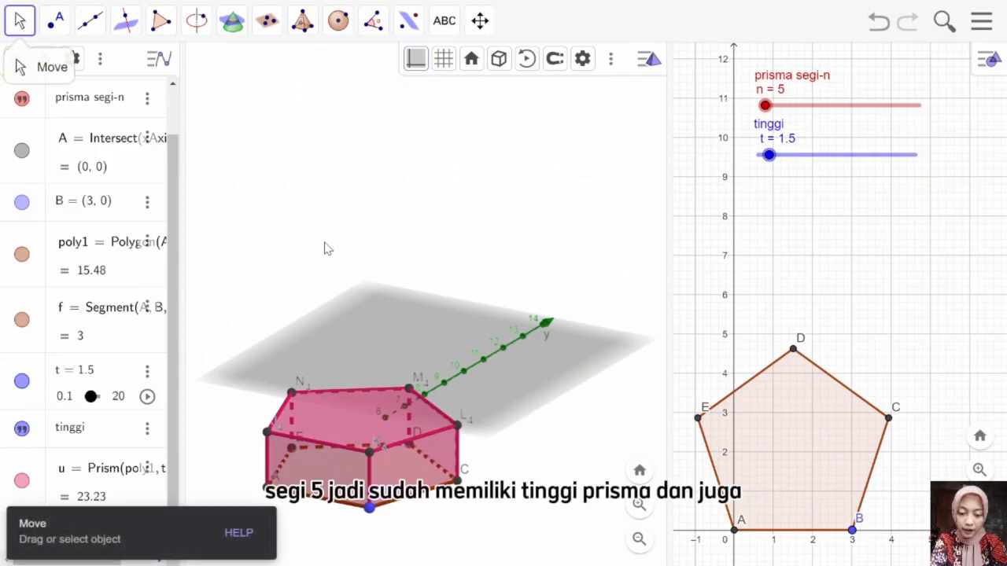
{"action": "right_click", "coordinate": [360, 279]}
{"action": "left_click", "coordinate": [391, 327]}
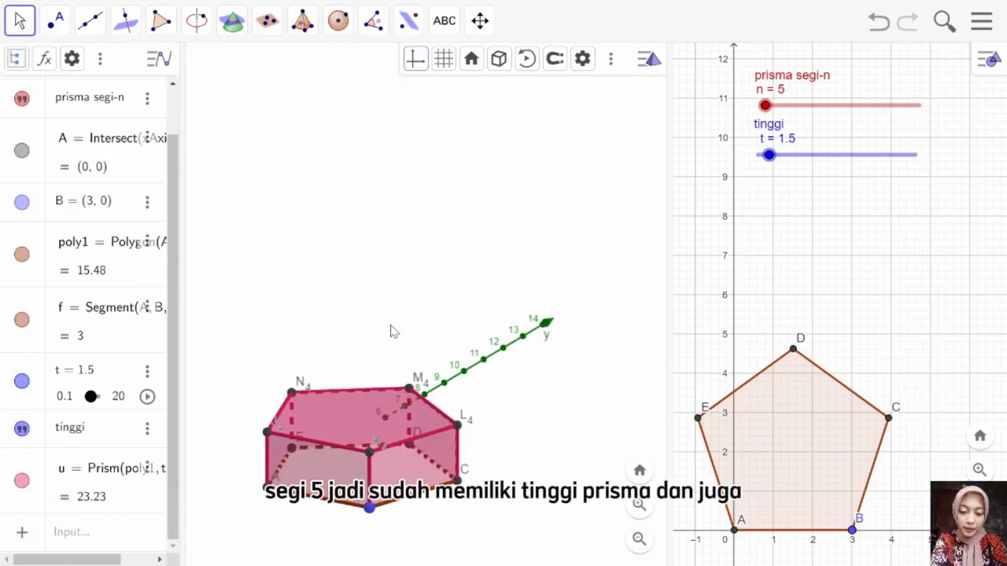
{"action": "right_click", "coordinate": [390, 324]}
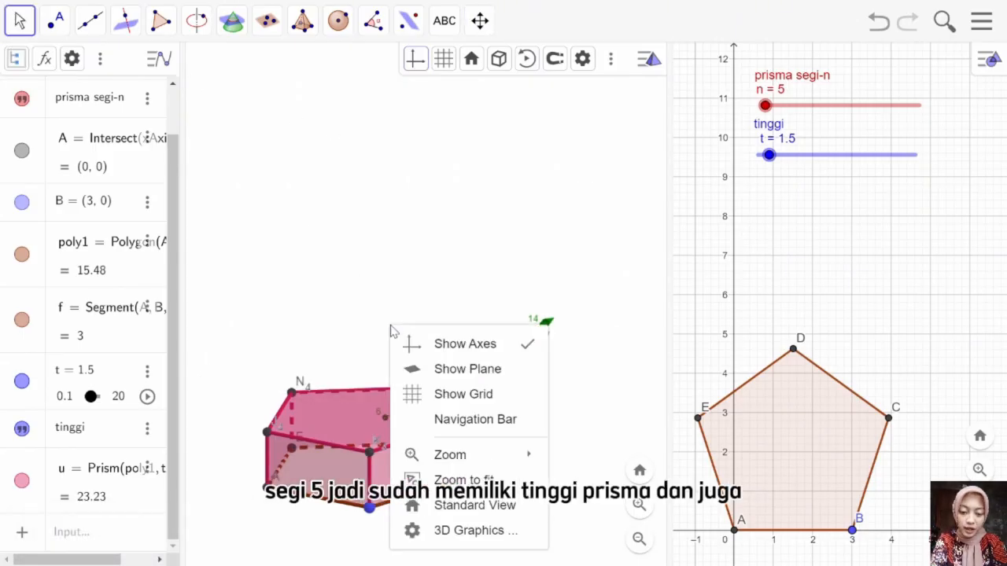
{"action": "left_click", "coordinate": [424, 358]}
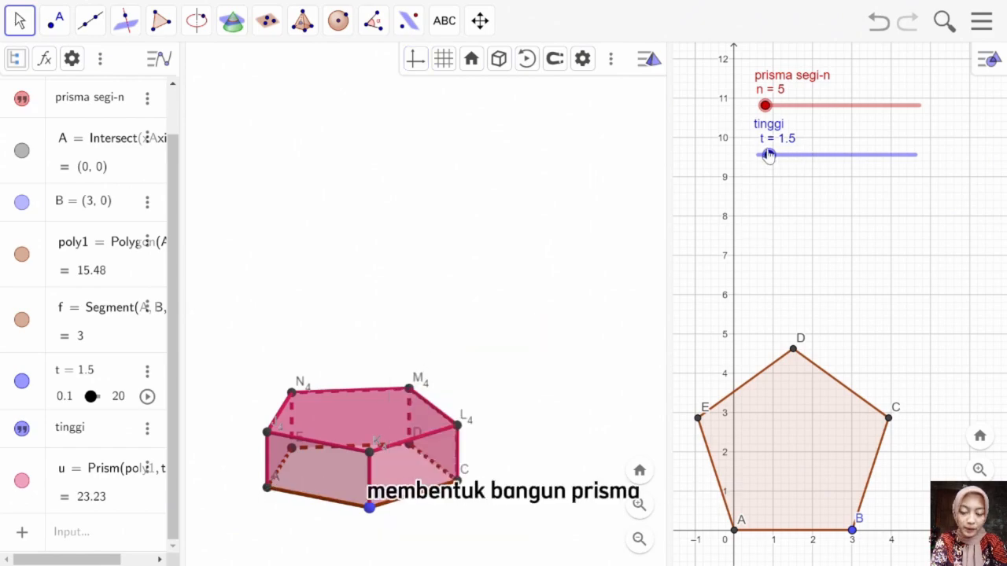
Step: Set the t slider to 2.8 and move the taller prism up slightly in the 3D view
{"action": "mouse_move", "coordinate": [768, 155]}
{"action": "left_mouse_down"}
{"action": "mouse_move", "coordinate": [876, 157]}
{"action": "mouse_move", "coordinate": [779, 157]}
{"action": "left_mouse_up"}
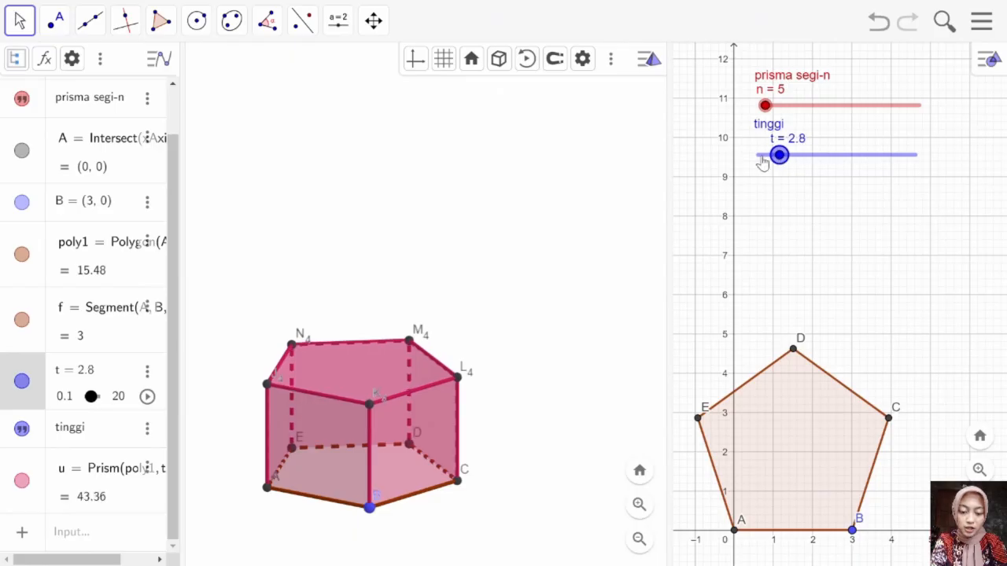
{"action": "left_click", "coordinate": [374, 21]}
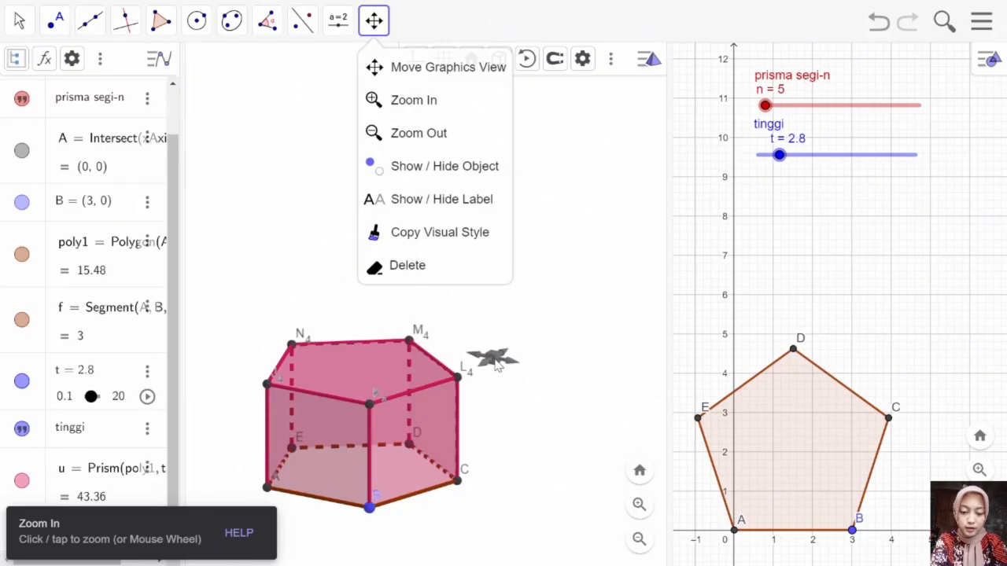
{"action": "left_click", "coordinate": [488, 354]}
{"action": "left_click_drag", "start_coordinate": [497, 355], "coordinate": [522, 317]}
{"action": "left_click", "coordinate": [20, 21]}
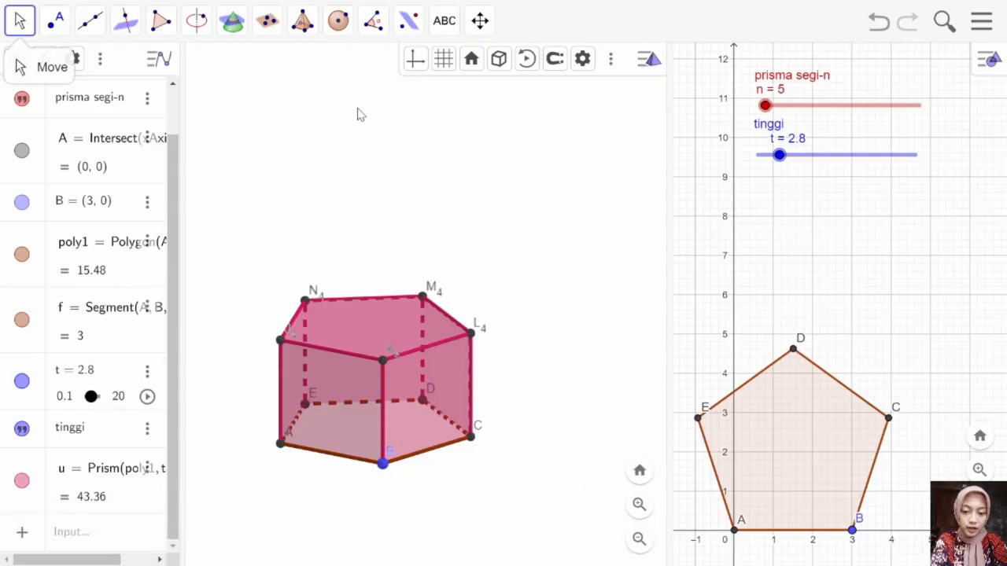
Step: Add an input box captioned "prisma segi-n" below the tinggi slider in the 2D view, linked to n
{"action": "left_click", "coordinate": [862, 208]}
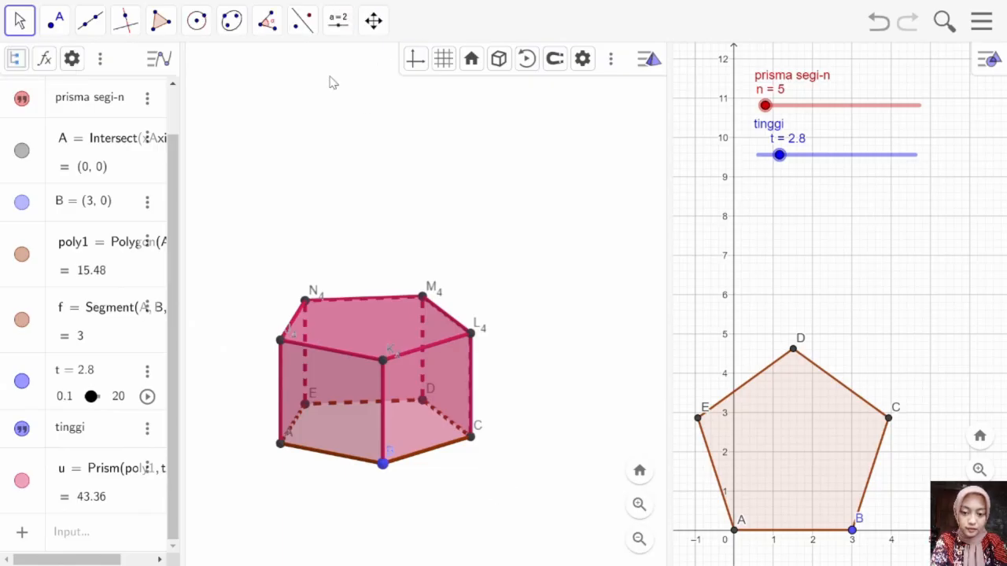
{"action": "left_click", "coordinate": [334, 24]}
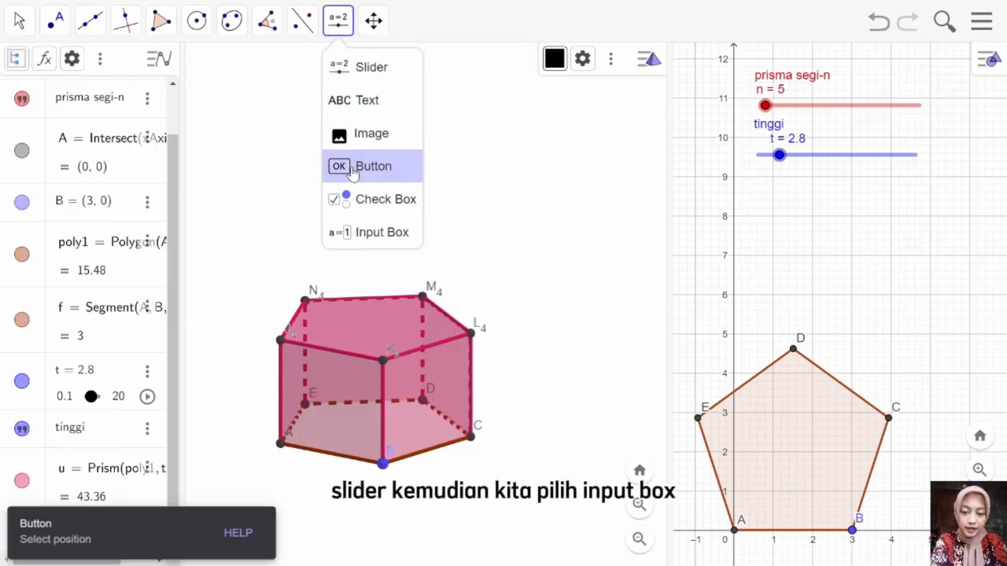
{"action": "left_click", "coordinate": [358, 228]}
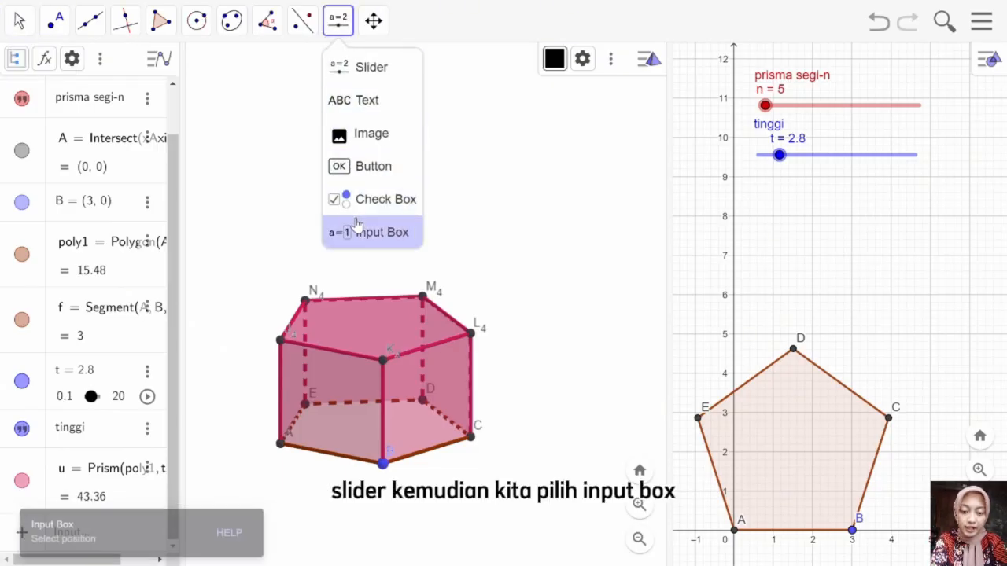
{"action": "left_click", "coordinate": [356, 228]}
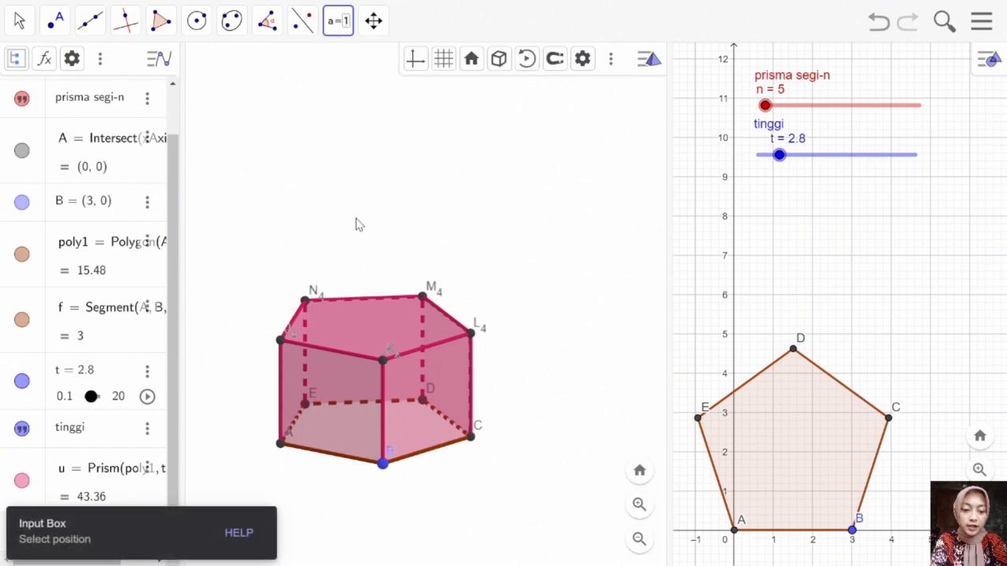
{"action": "left_click", "coordinate": [764, 191]}
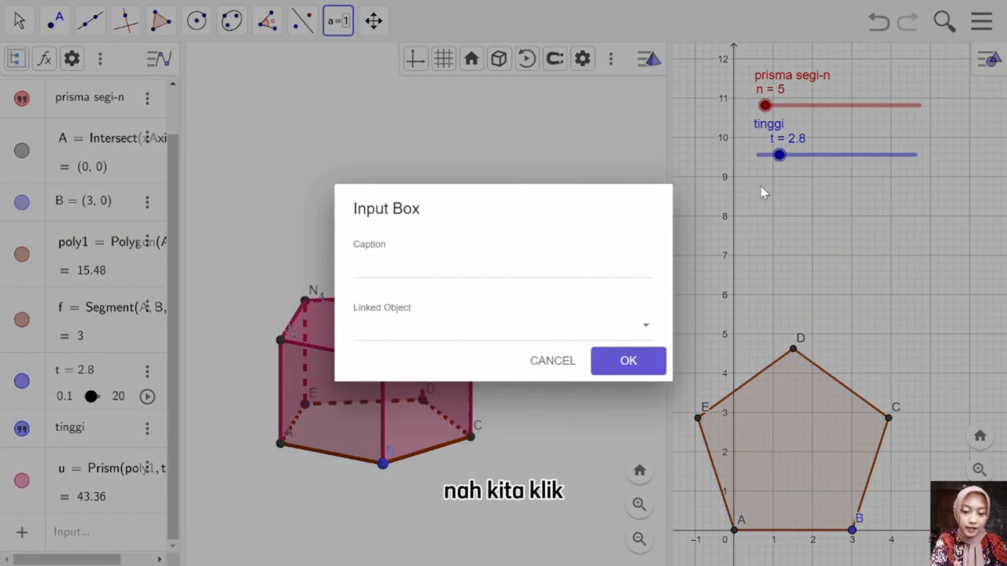
{"action": "left_click", "coordinate": [502, 266]}
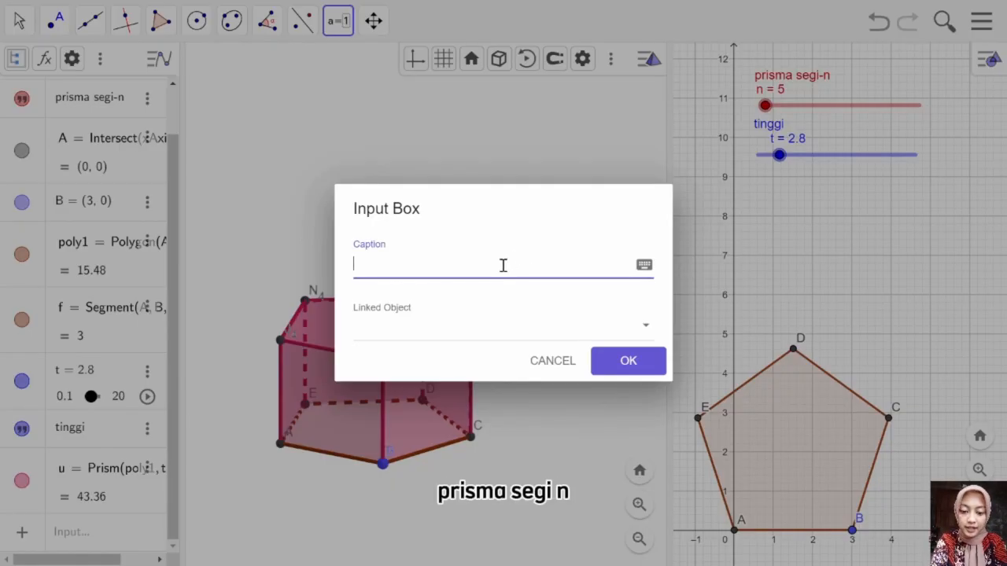
{"action": "type", "text": "prisma segi-n"}
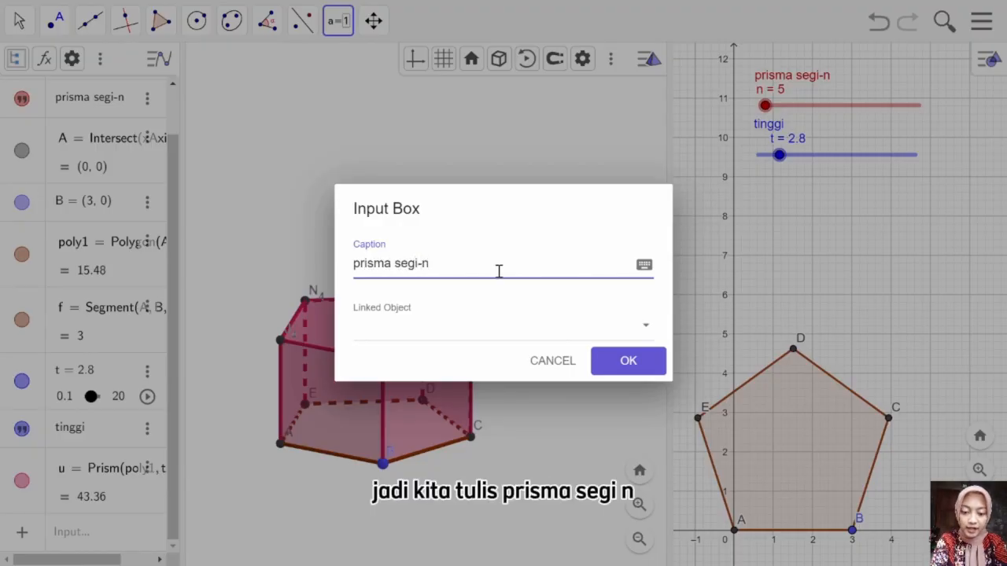
{"action": "left_click", "coordinate": [475, 344]}
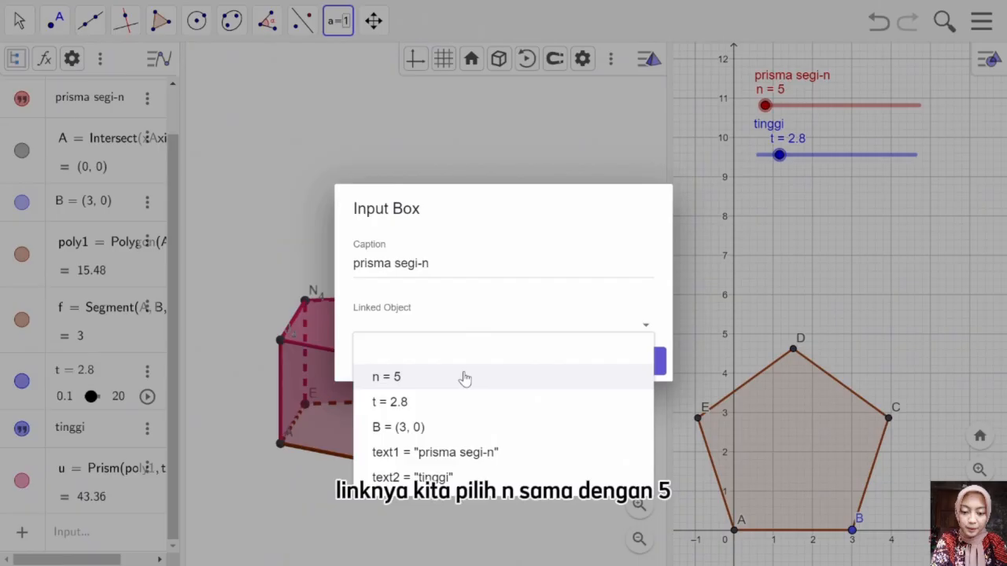
{"action": "left_click", "coordinate": [464, 378]}
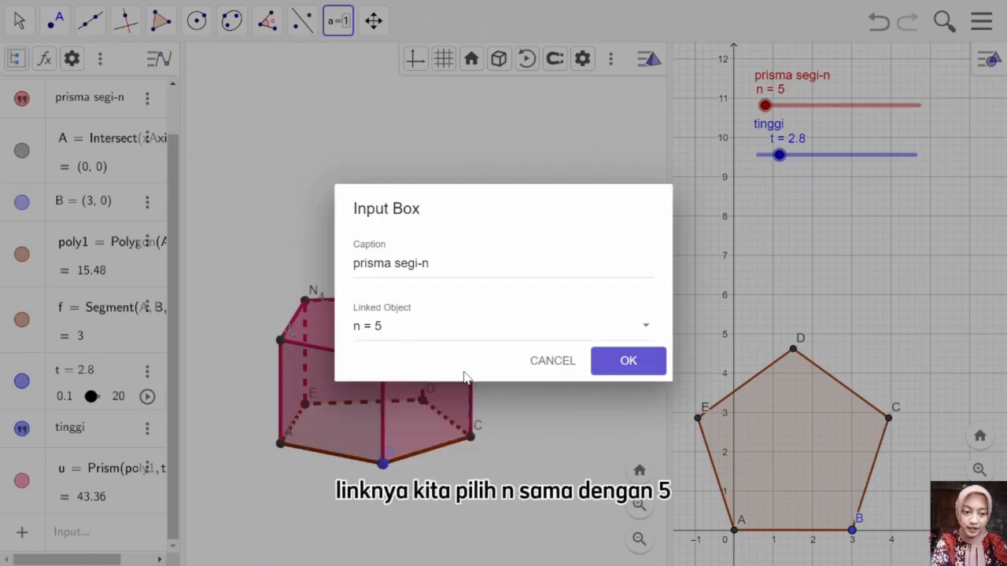
{"action": "left_click", "coordinate": [621, 361]}
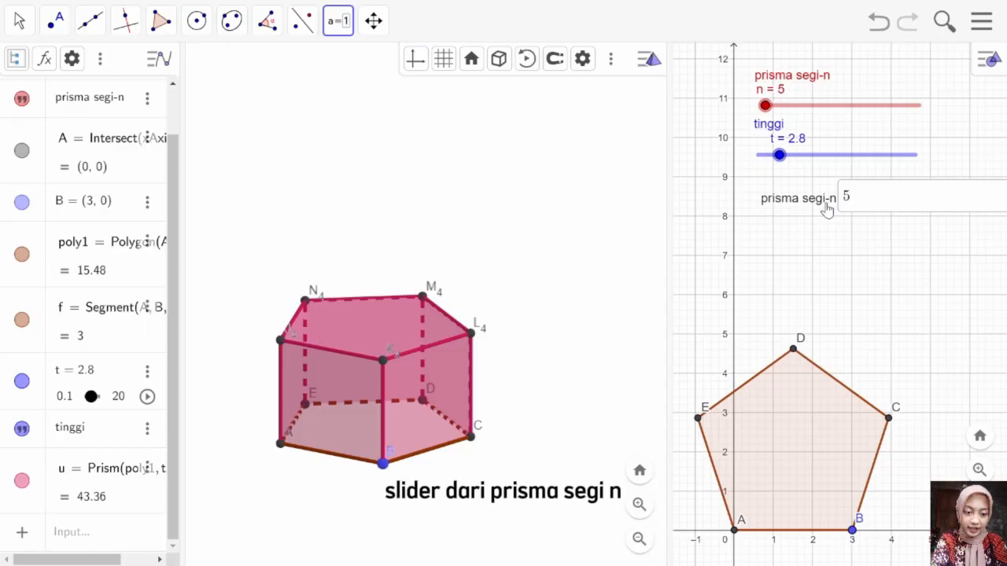
Step: Shift the prisma segi-n input box to the left below the sliders and colour it orange
{"action": "left_click_drag", "start_coordinate": [826, 208], "coordinate": [775, 211]}
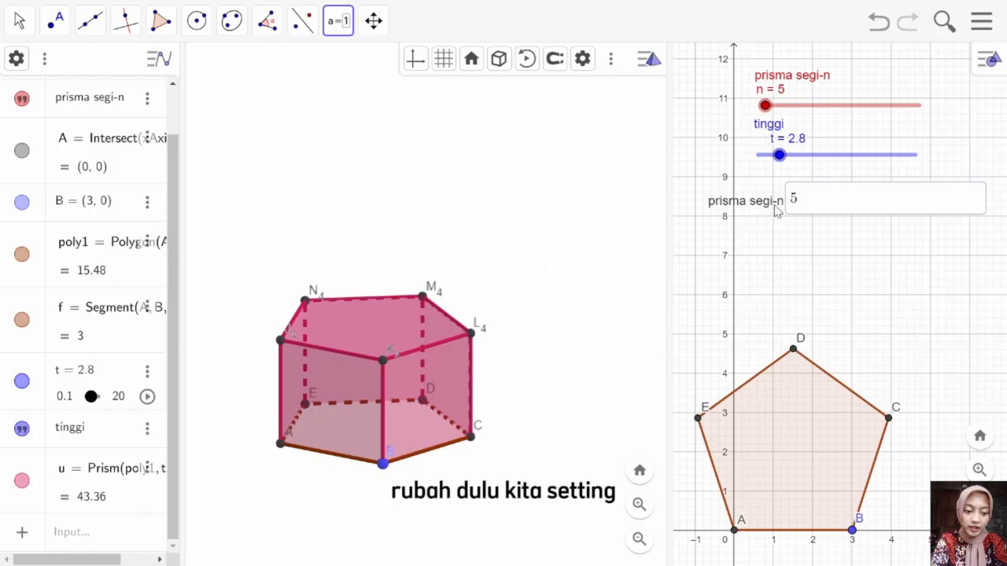
{"action": "right_click", "coordinate": [776, 210]}
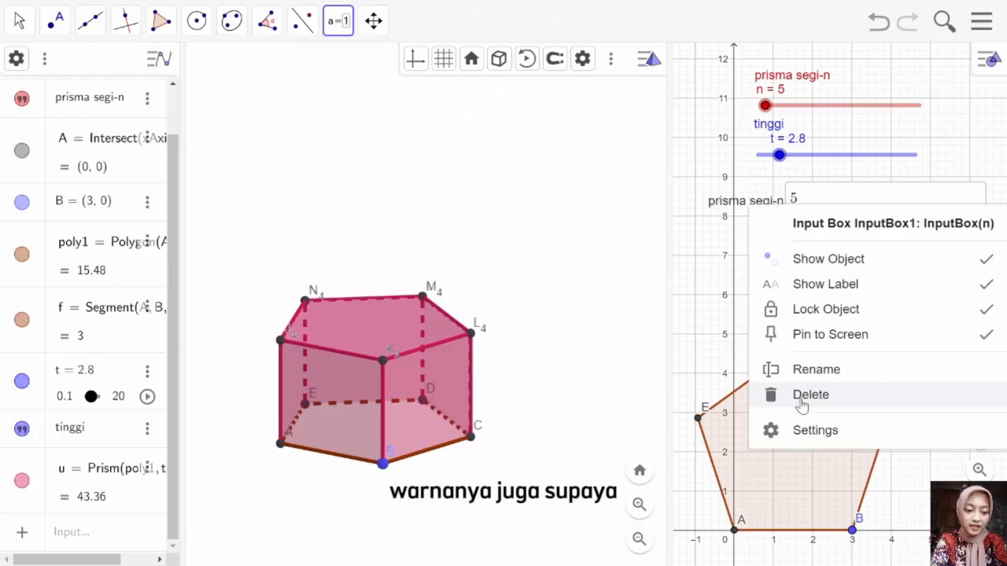
{"action": "left_click", "coordinate": [806, 430]}
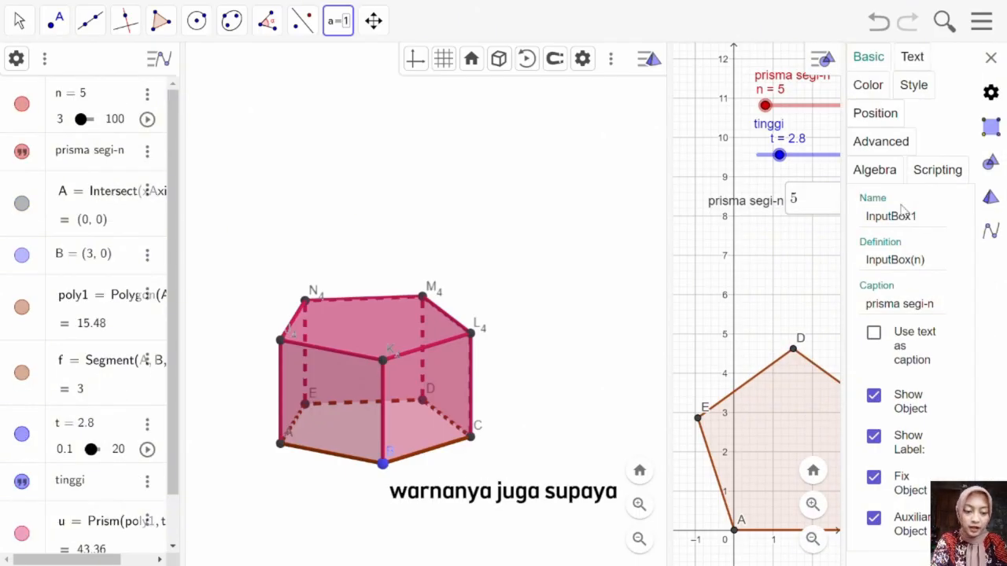
{"action": "left_click", "coordinate": [882, 89]}
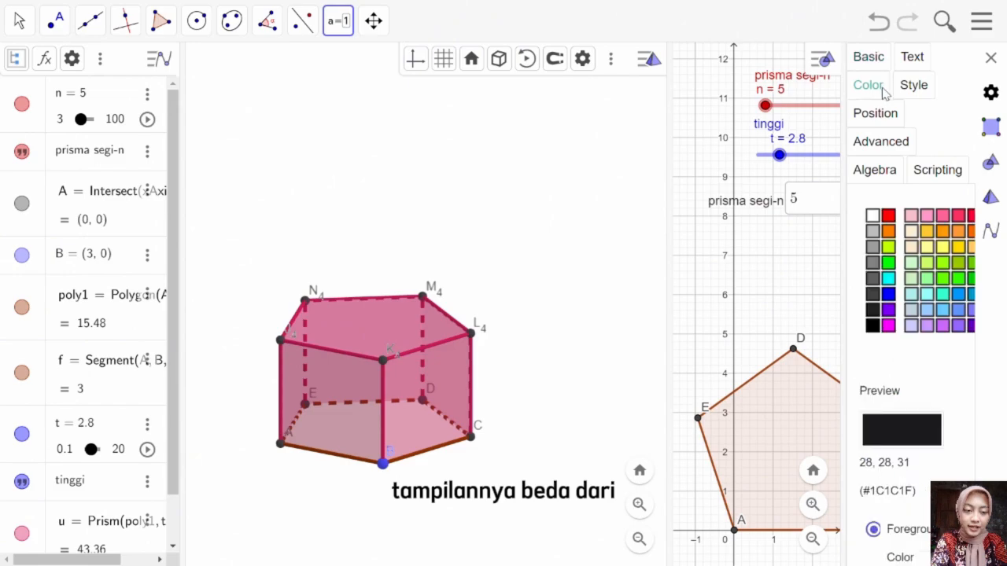
{"action": "left_click", "coordinate": [889, 229]}
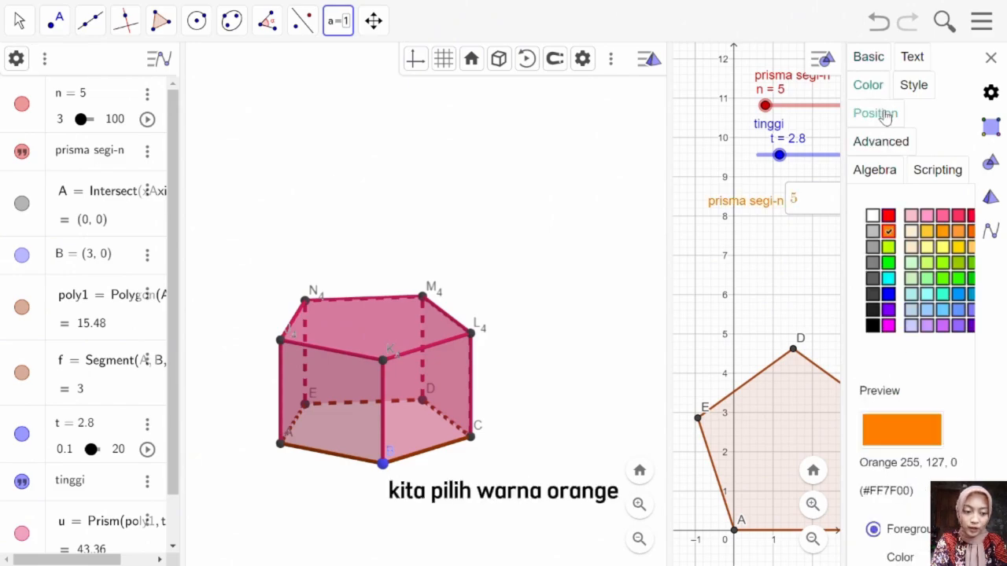
Step: Set the length of the prisma segi-n input box to 5 and close its settings
{"action": "left_click", "coordinate": [902, 88]}
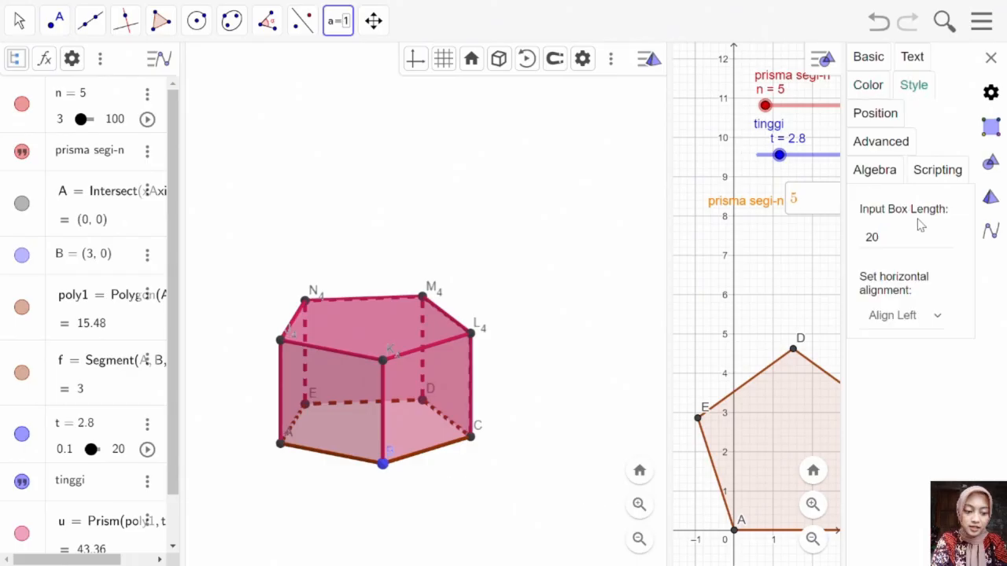
{"action": "left_click", "coordinate": [894, 235]}
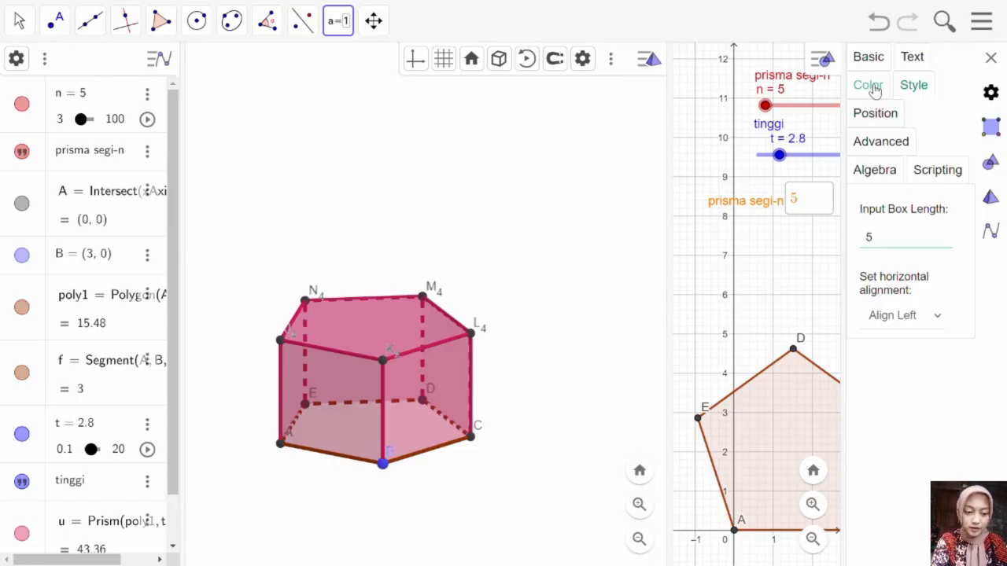
{"action": "left_click", "coordinate": [990, 57]}
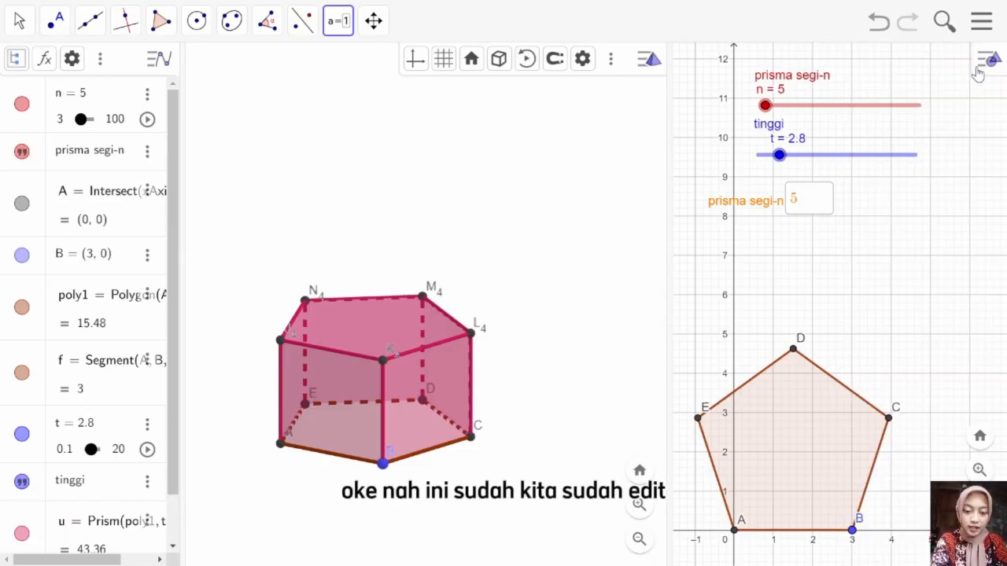
Step: Add an input box captioned "tinggi prisma" linked to t, placed directly below the prisma segi-n input box
{"action": "left_click", "coordinate": [714, 239]}
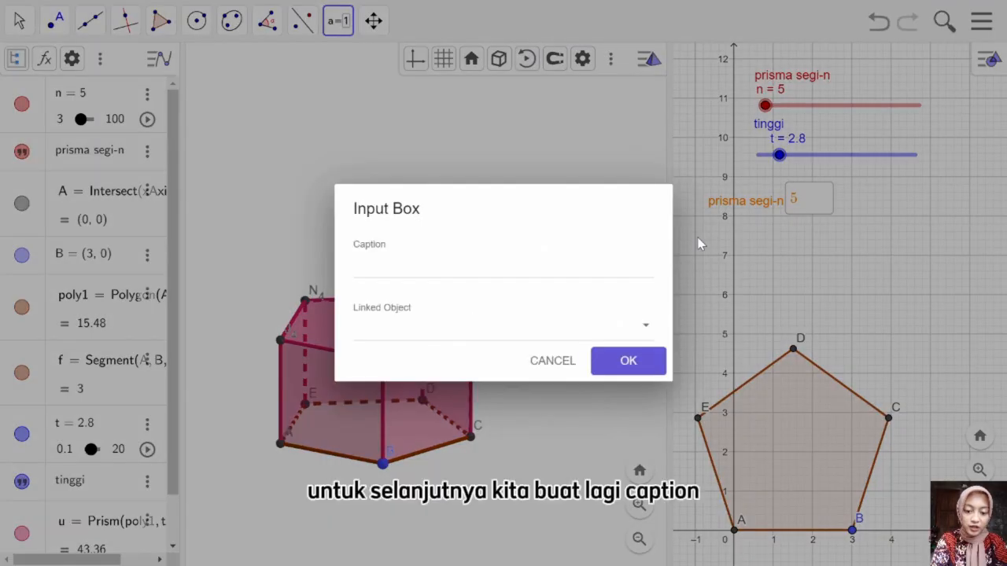
{"action": "left_click", "coordinate": [516, 275]}
{"action": "type", "text": "t"}
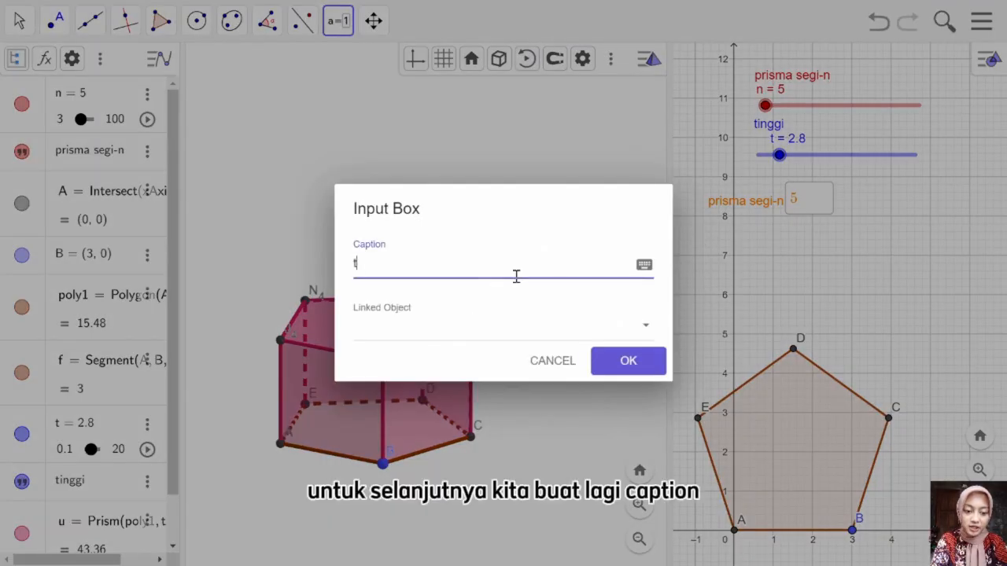
{"action": "type", "text": "inggi prisma"}
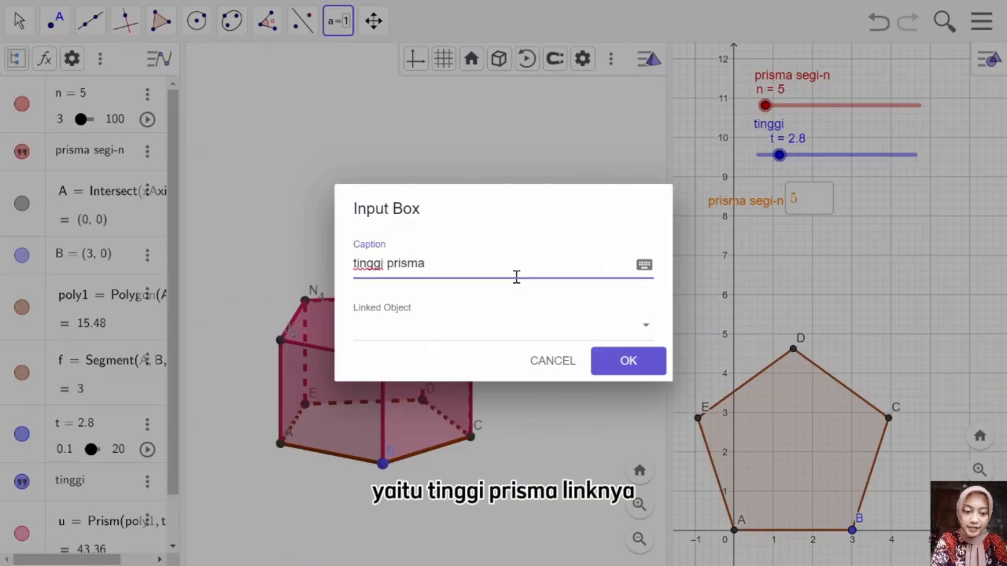
{"action": "left_click", "coordinate": [503, 322]}
{"action": "left_click", "coordinate": [488, 403]}
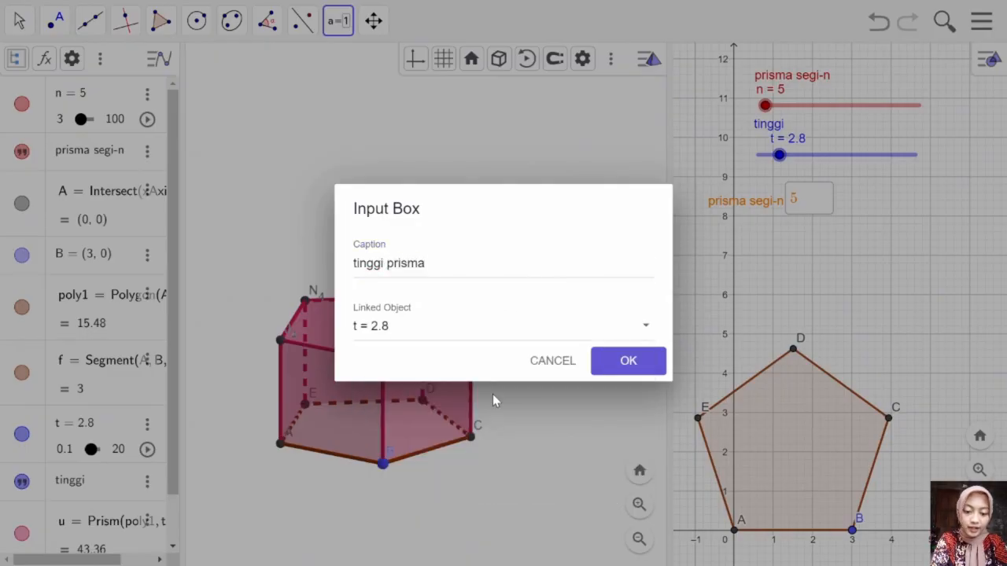
{"action": "left_click", "coordinate": [614, 366]}
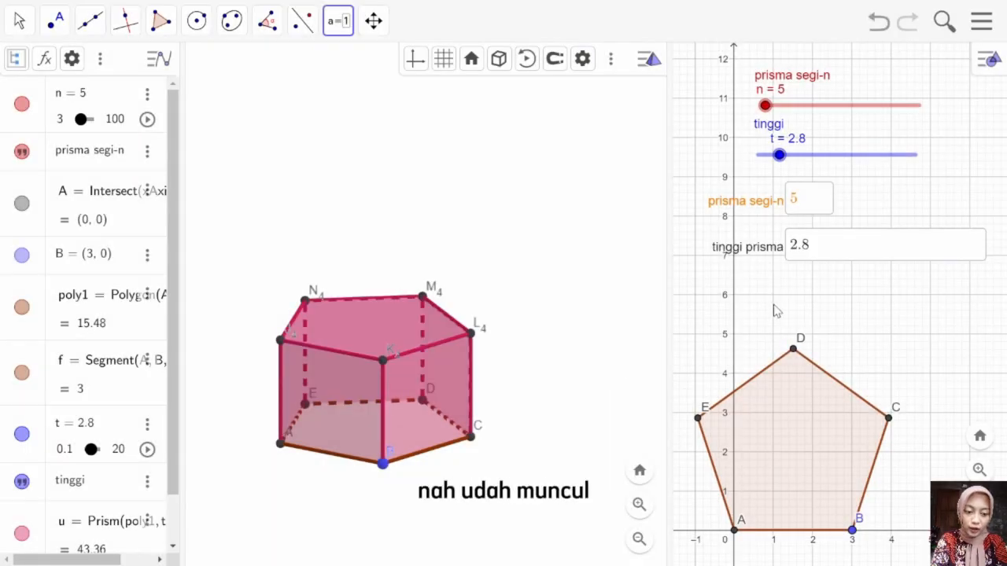
{"action": "mouse_move", "coordinate": [769, 250]}
{"action": "left_mouse_down"}
{"action": "mouse_move", "coordinate": [760, 251]}
{"action": "mouse_move", "coordinate": [768, 249]}
{"action": "left_mouse_up"}
{"action": "left_click", "coordinate": [768, 250]}
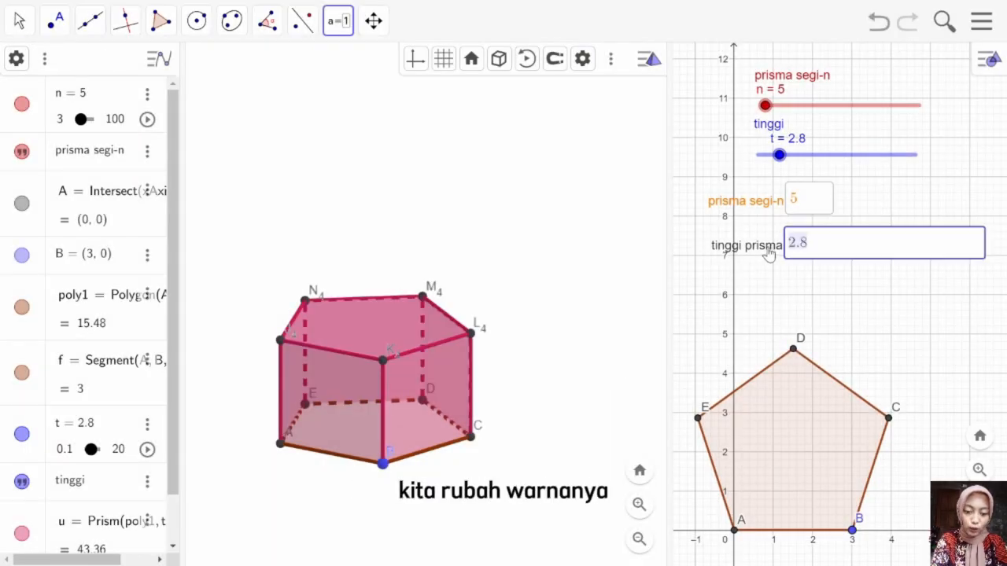
{"action": "key", "text": "Escape"}
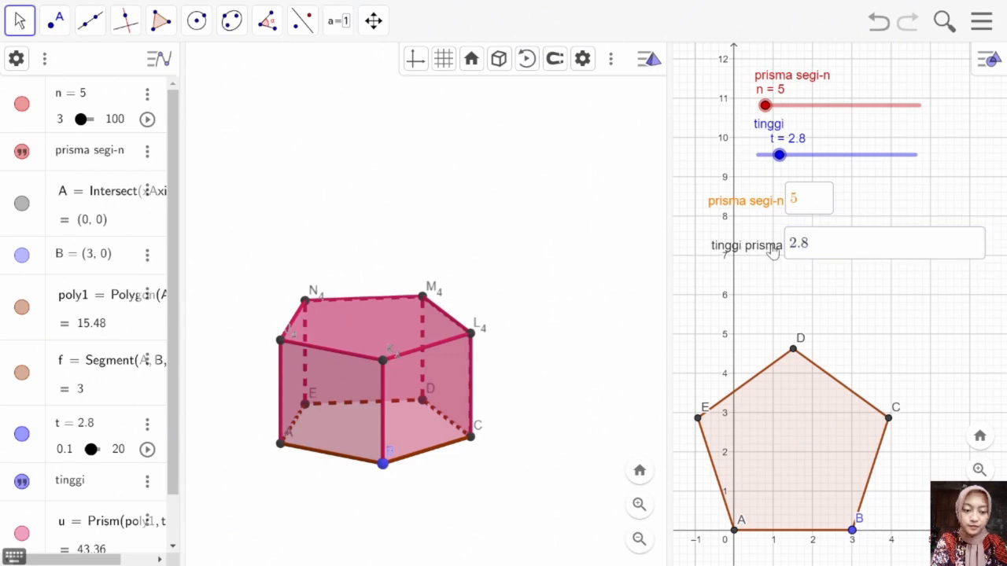
{"action": "right_click", "coordinate": [774, 250]}
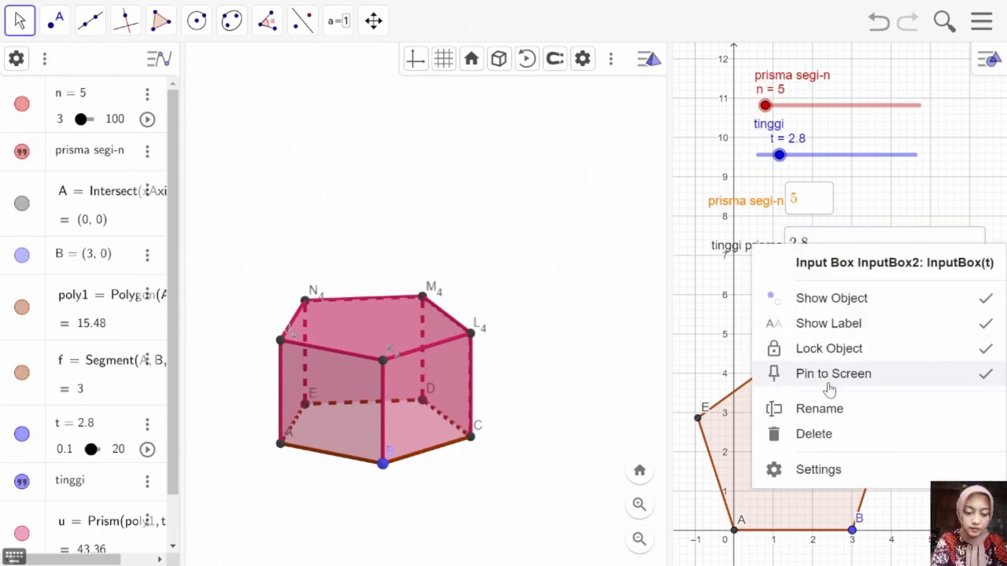
{"action": "left_click", "coordinate": [828, 473]}
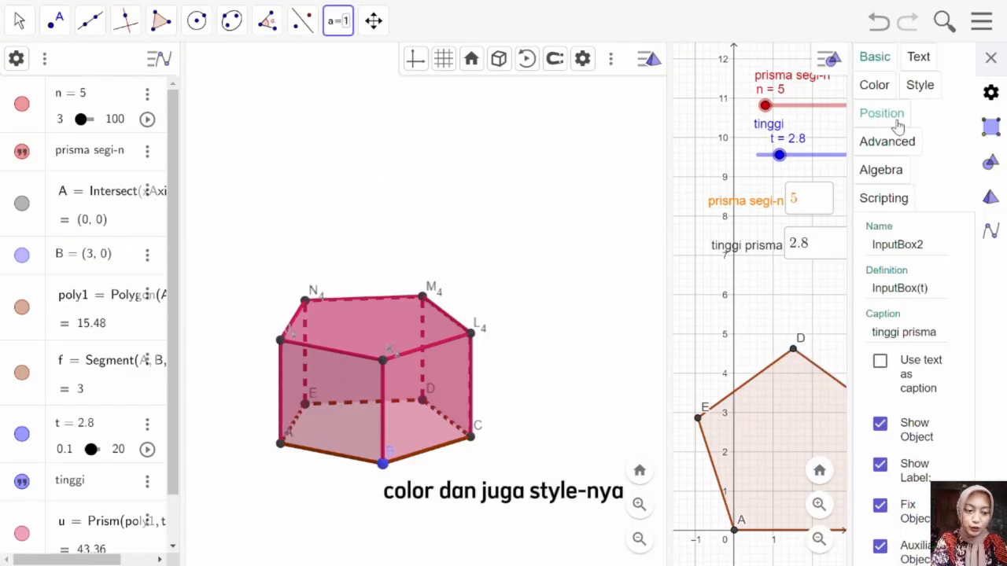
{"action": "left_click", "coordinate": [912, 90]}
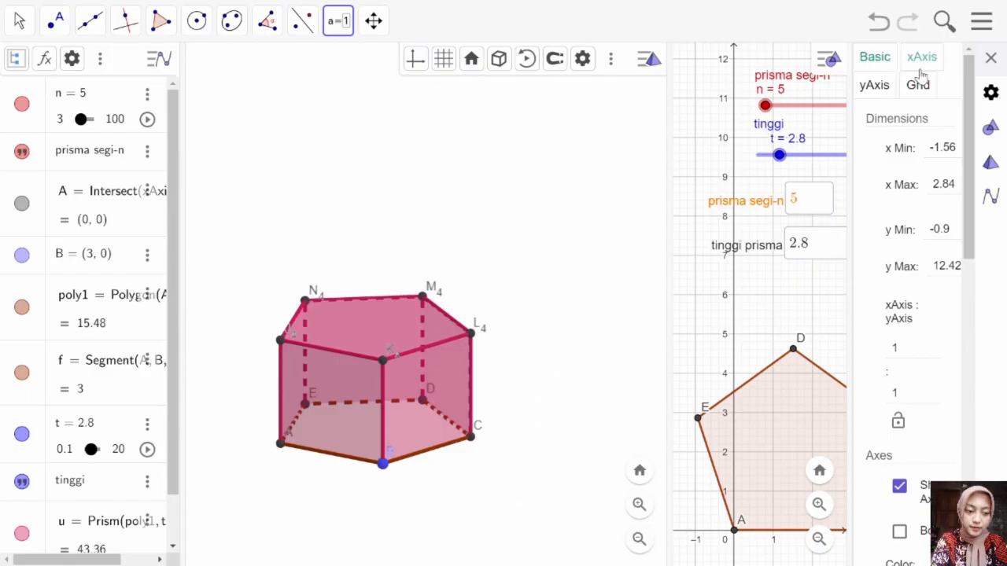
{"action": "left_click", "coordinate": [990, 57]}
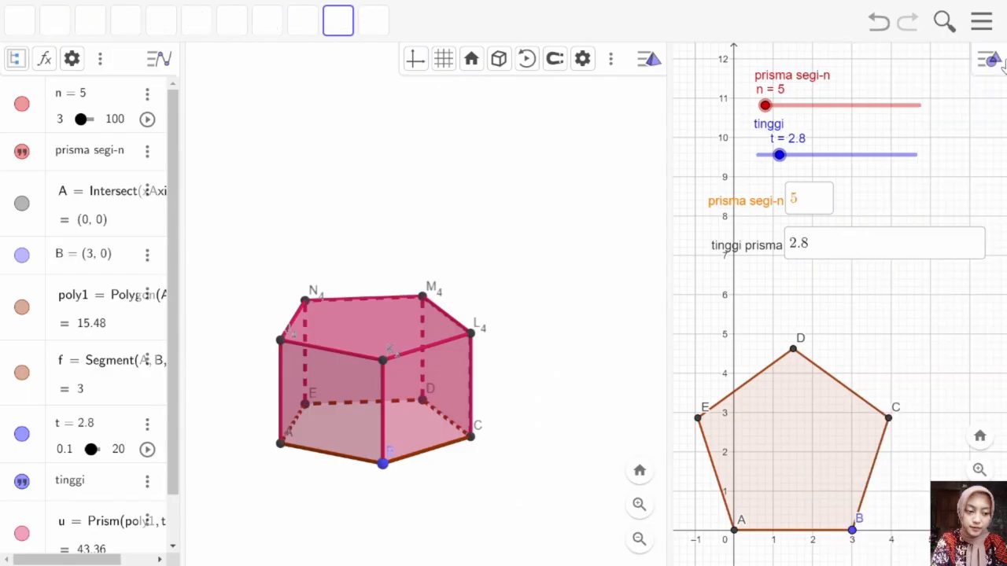
Step: Colour the tinggi prisma input box green in its object settings
{"action": "right_click", "coordinate": [753, 250]}
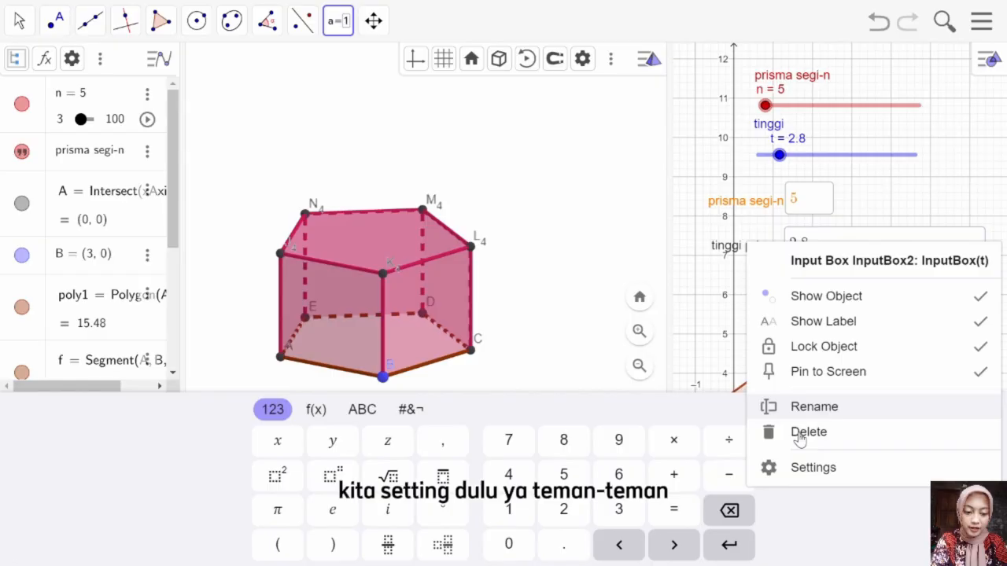
{"action": "left_click", "coordinate": [798, 472]}
{"action": "left_click", "coordinate": [880, 85]}
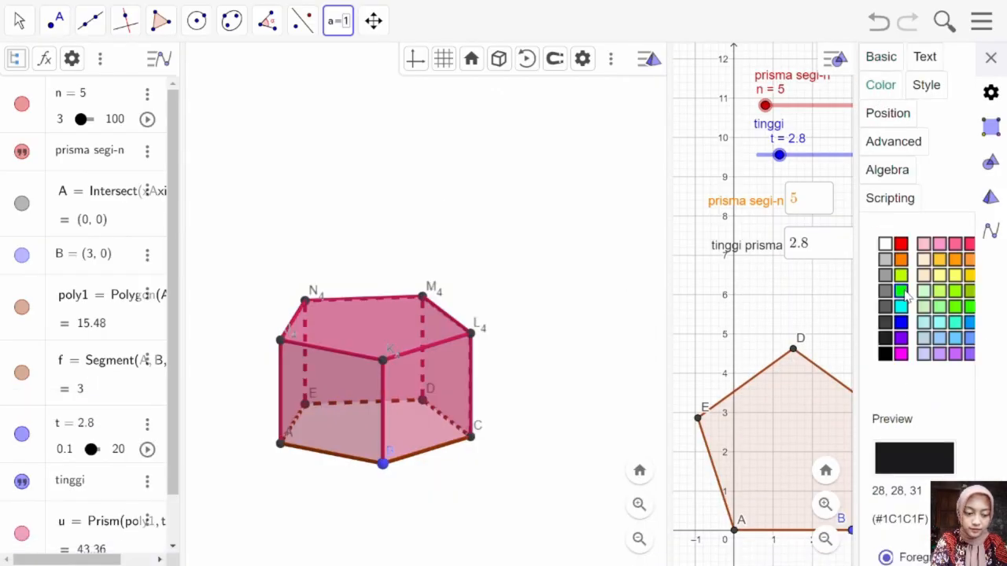
{"action": "left_click", "coordinate": [901, 291]}
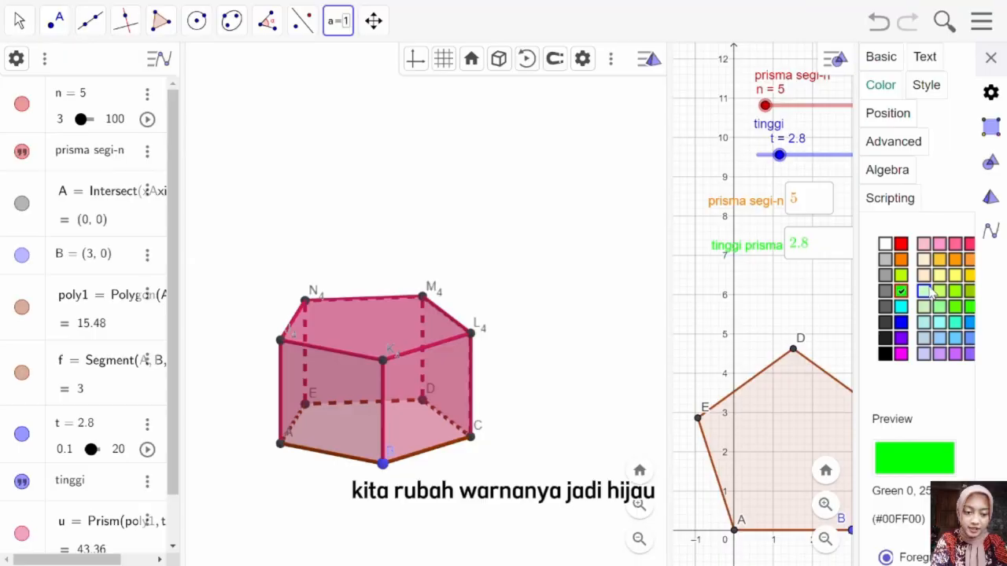
Step: Set the length of the tinggi prisma input box to 5
{"action": "left_click", "coordinate": [925, 85]}
{"action": "left_click", "coordinate": [901, 294]}
{"action": "key", "text": "BackSpace"}
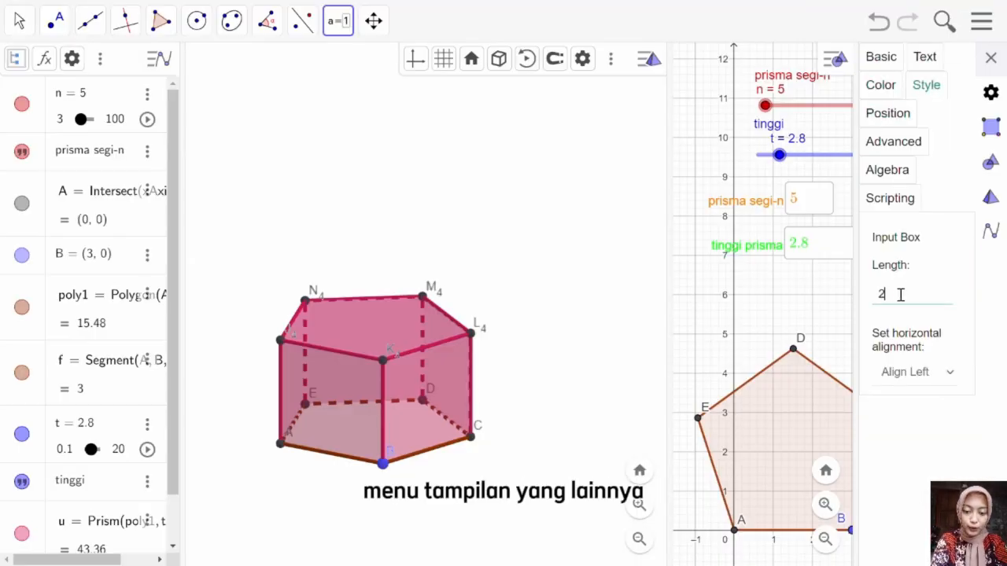
{"action": "key", "text": "Return"}
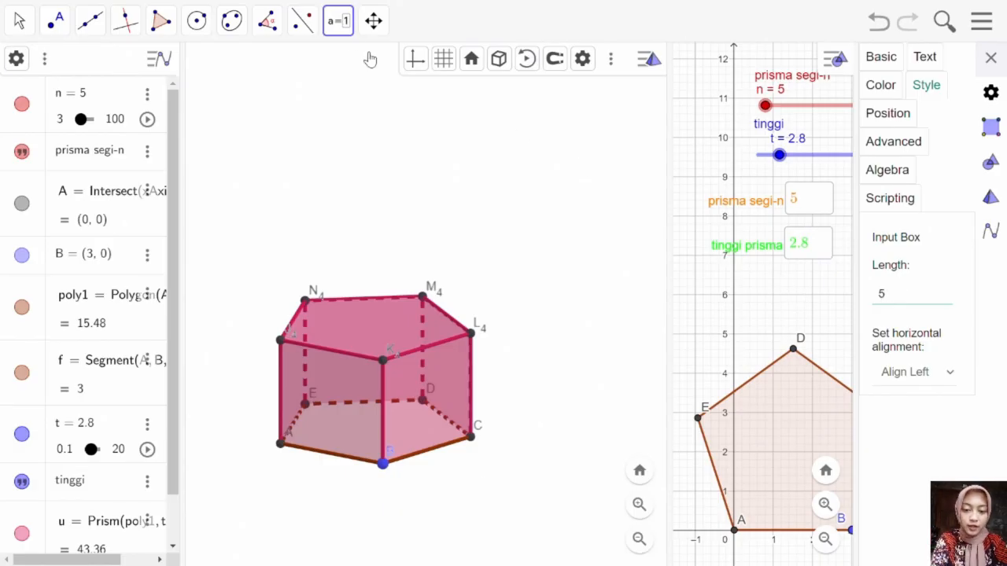
Step: Add an input box captioned "panjang rusuk alas" linked to point B, aligned directly below the tinggi prisma input box
{"action": "left_click", "coordinate": [700, 282]}
{"action": "left_click", "coordinate": [538, 270]}
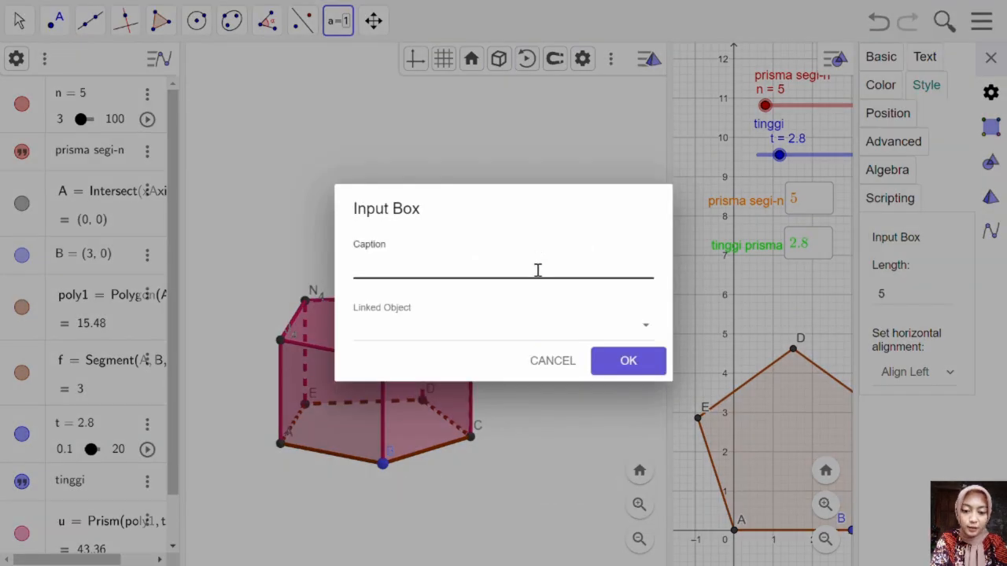
{"action": "left_click", "coordinate": [537, 270]}
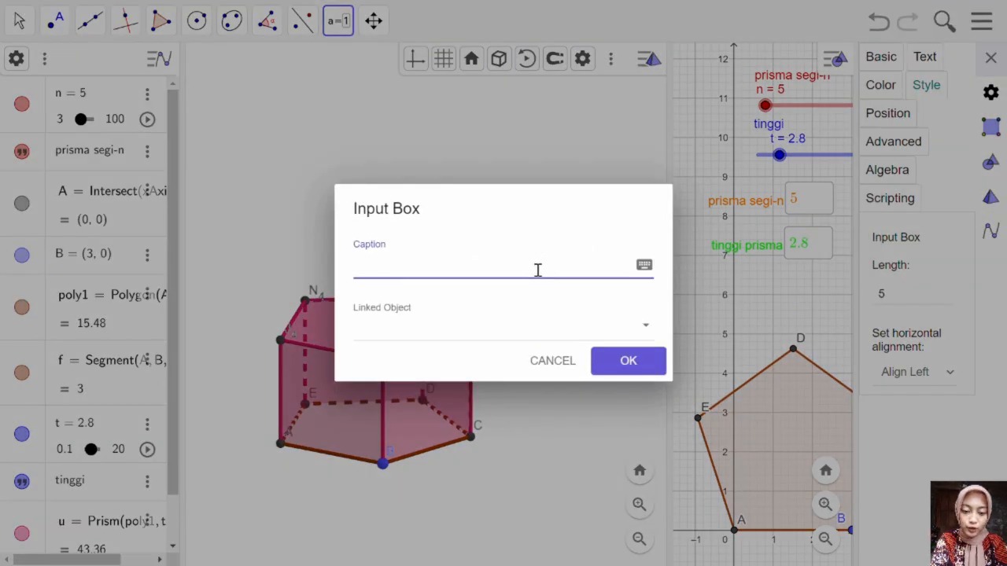
{"action": "type", "text": "panjang"}
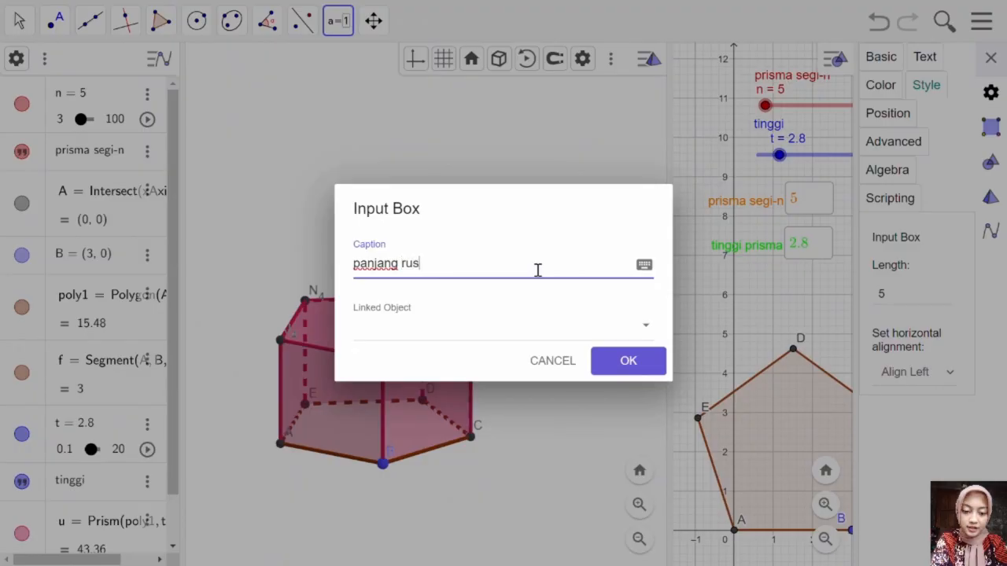
{"action": "type", "text": "rusuk alas"}
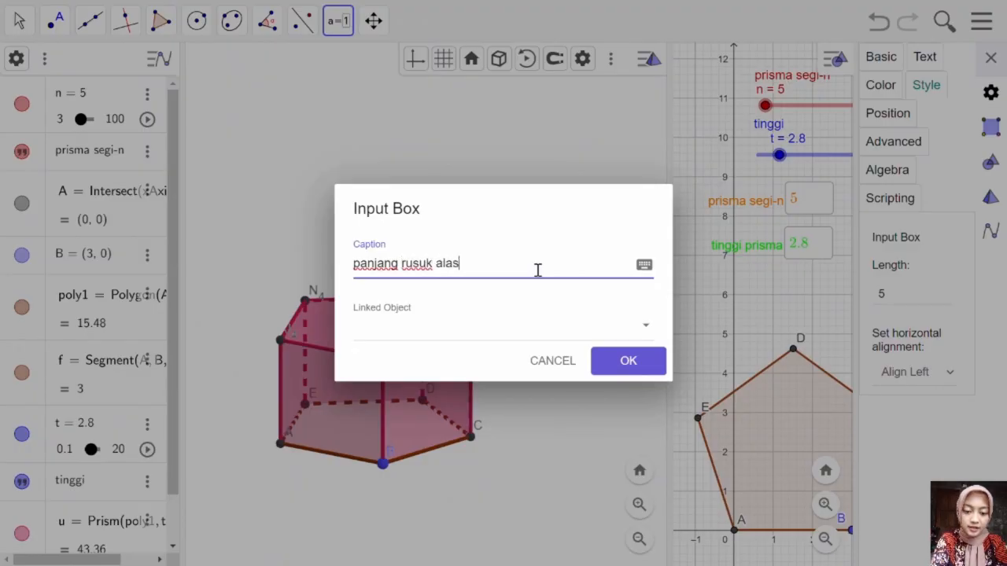
{"action": "left_click", "coordinate": [518, 318]}
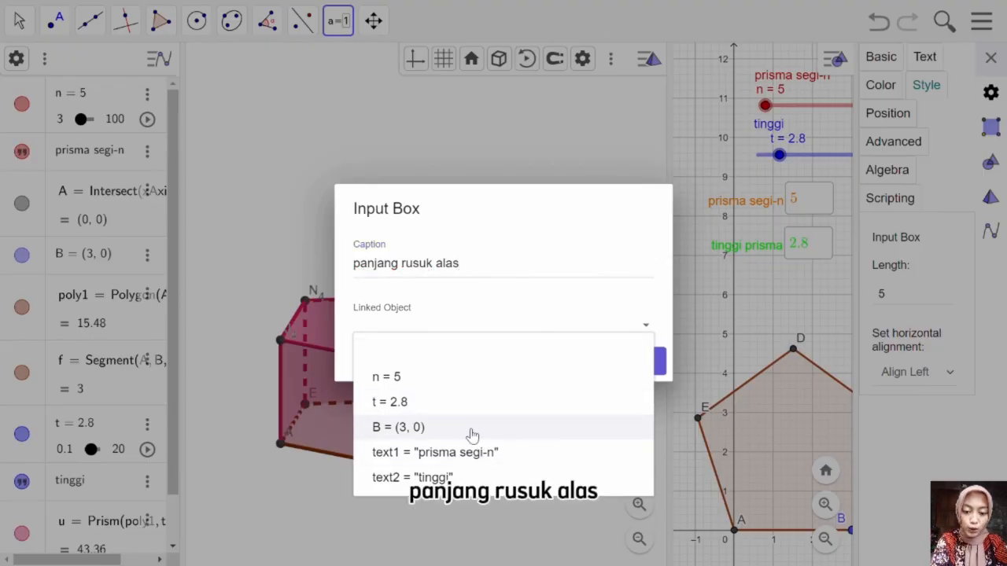
{"action": "left_click", "coordinate": [472, 429]}
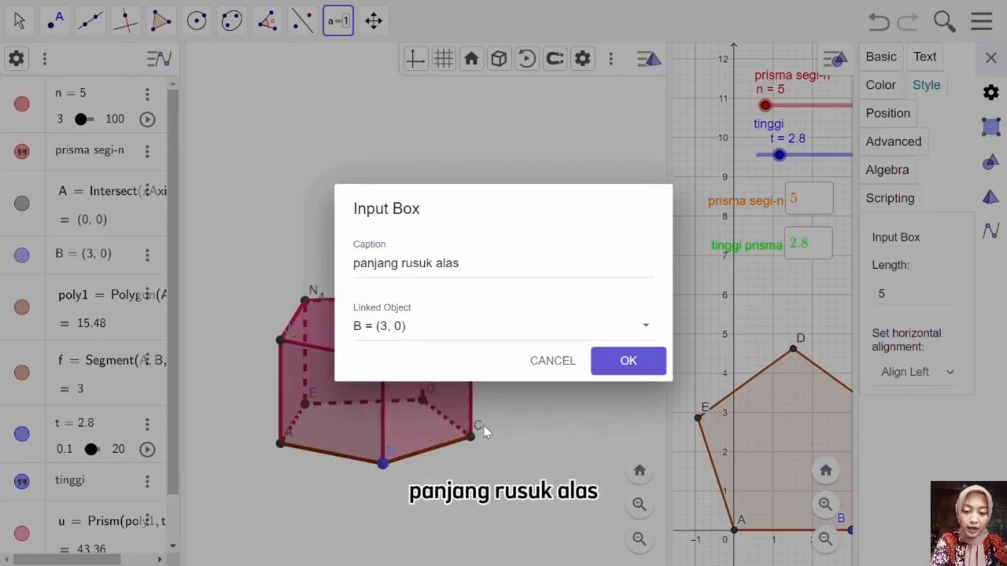
{"action": "left_click", "coordinate": [627, 362]}
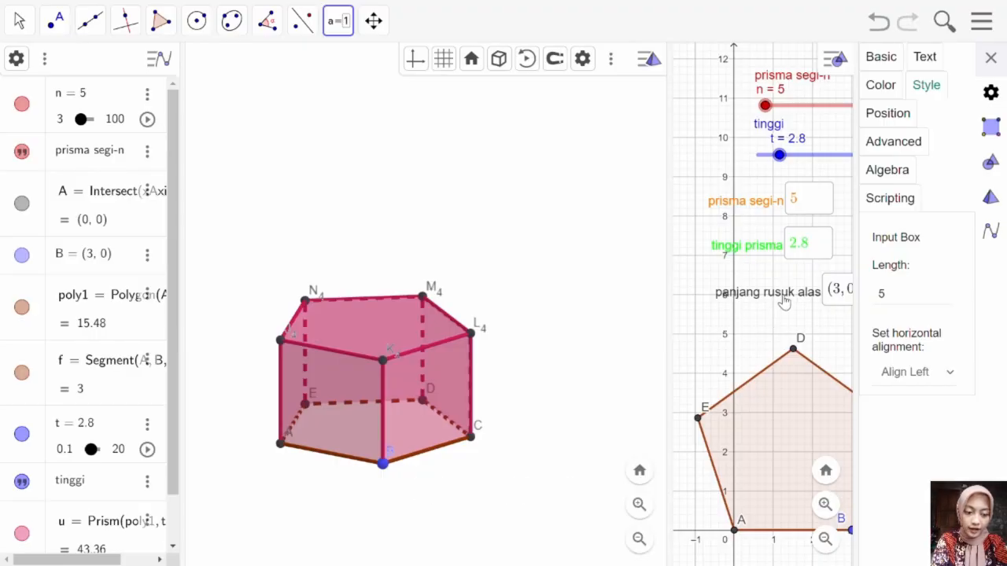
{"action": "left_click_drag", "start_coordinate": [780, 297], "coordinate": [744, 300]}
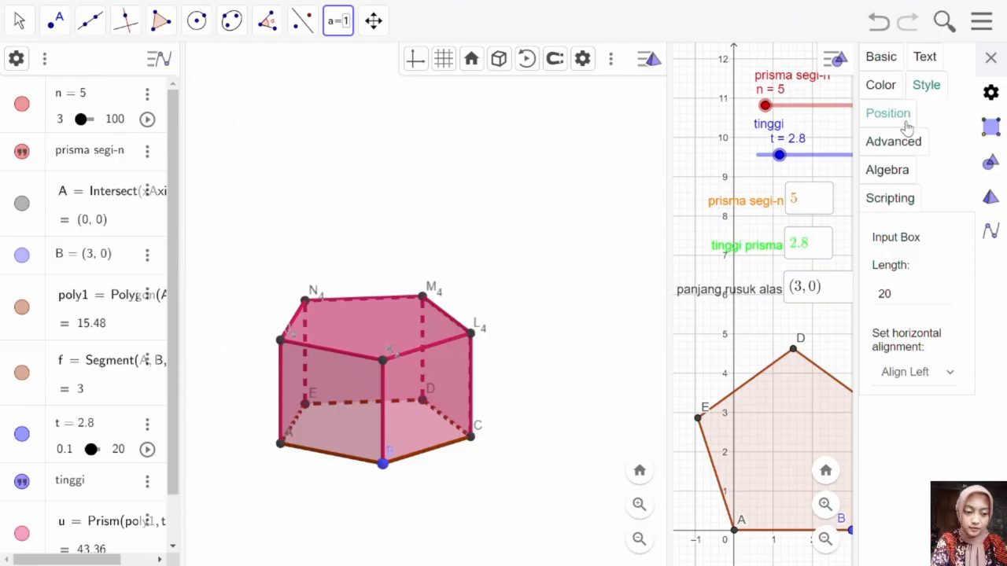
Step: Set the panjang rusuk alas input box's length to 5, colour it violet, and close its settings
{"action": "left_click", "coordinate": [909, 295]}
{"action": "type", "text": "5"}
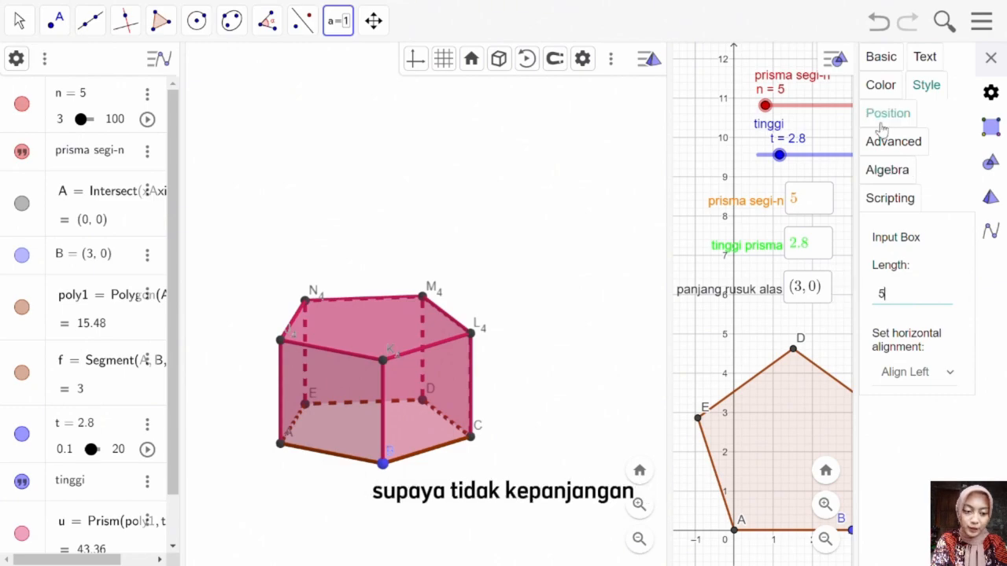
{"action": "left_click", "coordinate": [875, 85]}
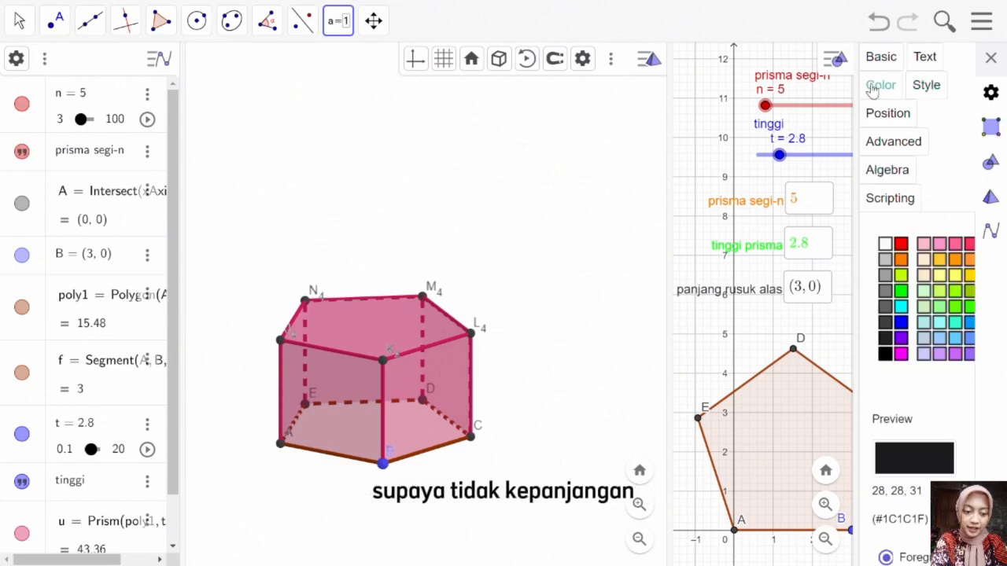
{"action": "left_click", "coordinate": [901, 338]}
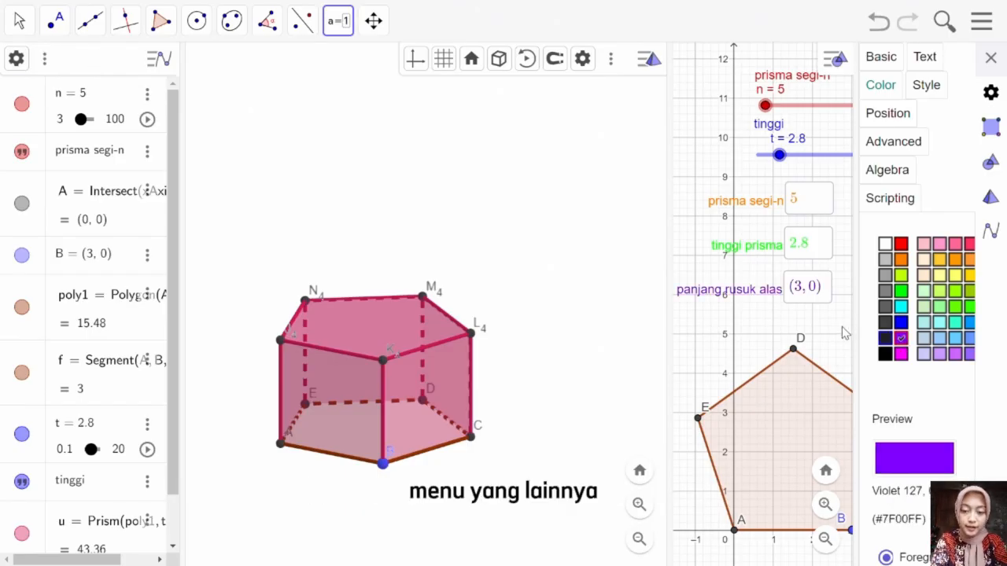
{"action": "left_click", "coordinate": [990, 57]}
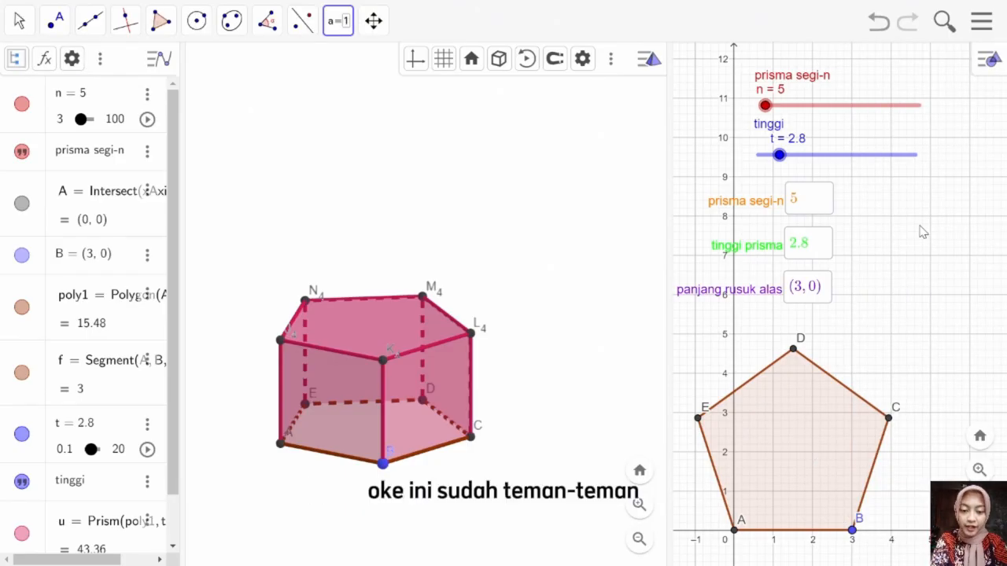
{"action": "right_click", "coordinate": [806, 286]}
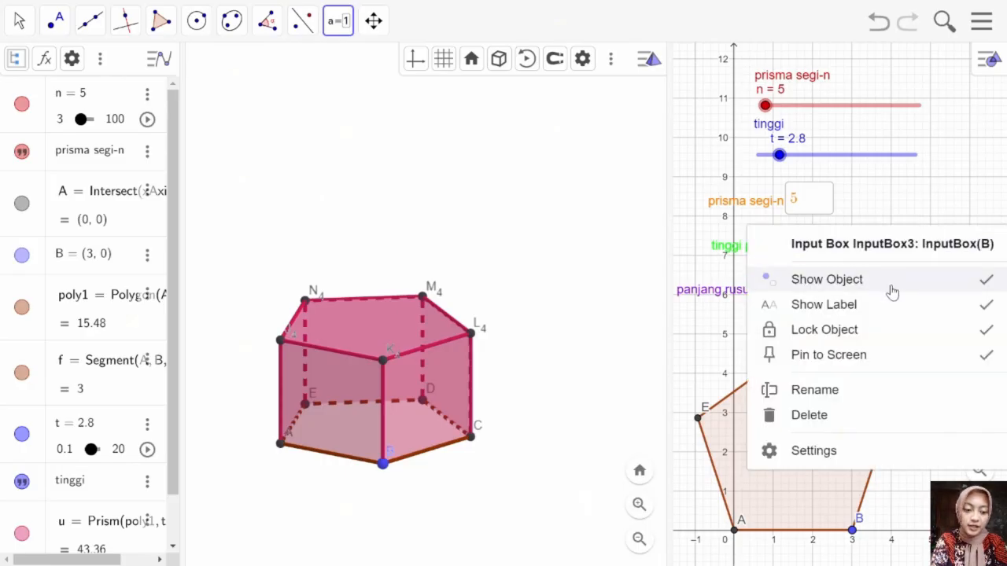
{"action": "left_click", "coordinate": [942, 177]}
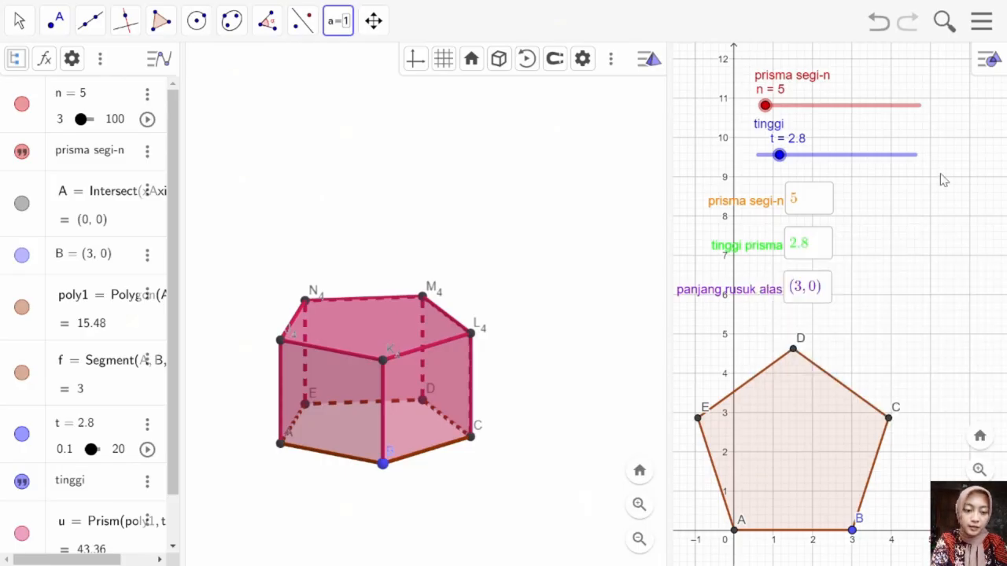
{"action": "left_click", "coordinate": [550, 361]}
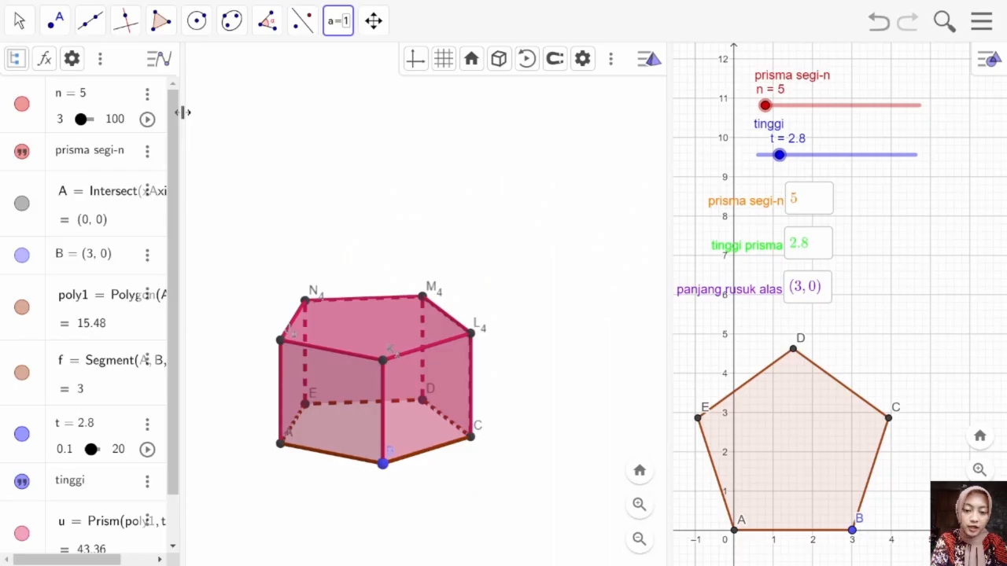
{"action": "left_click", "coordinate": [19, 24]}
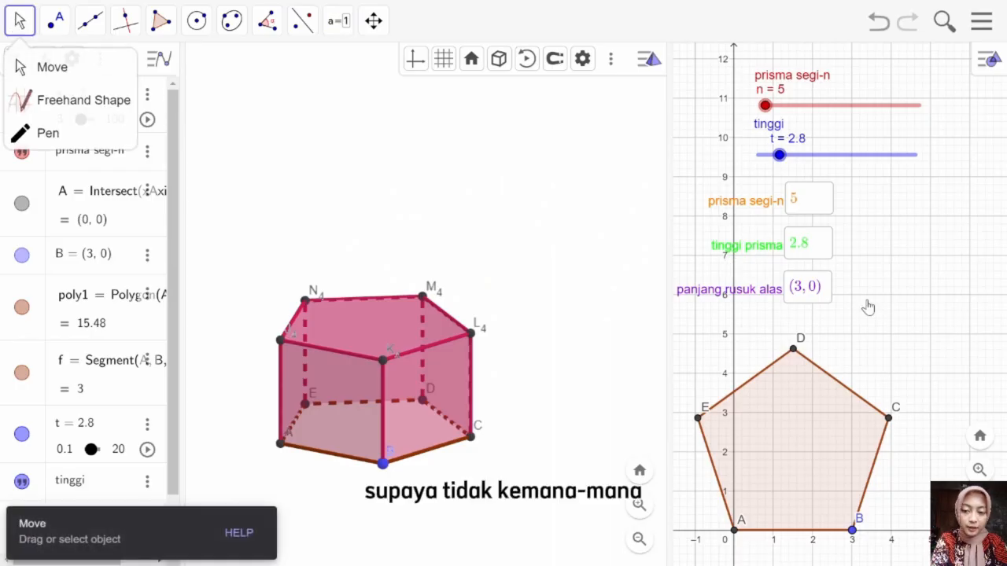
{"action": "left_click_drag", "start_coordinate": [931, 355], "coordinate": [931, 564]}
{"action": "left_click_drag", "start_coordinate": [904, 457], "coordinate": [906, 507]}
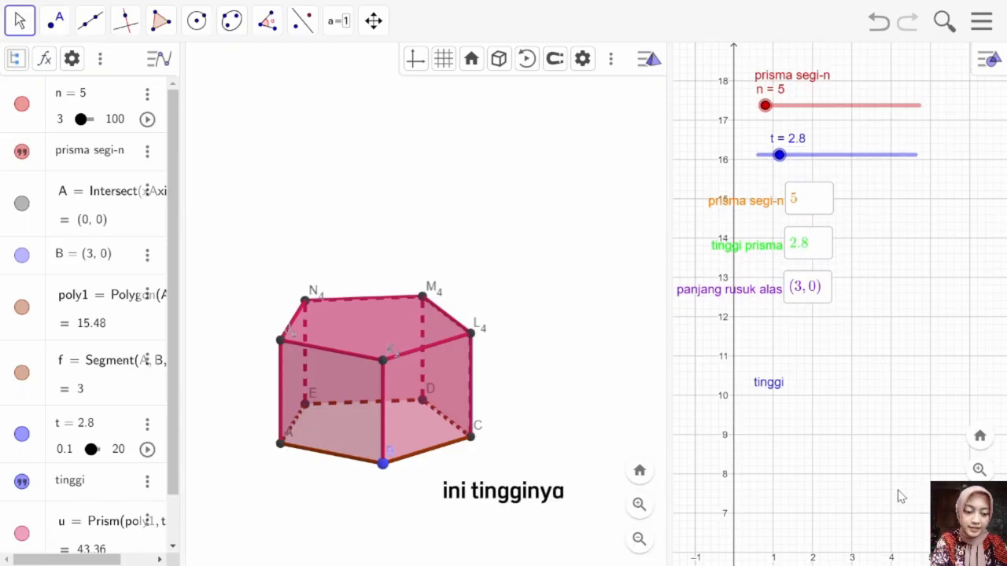
{"action": "key", "text": "ctrl+z"}
{"action": "key", "text": "ctrl+z"}
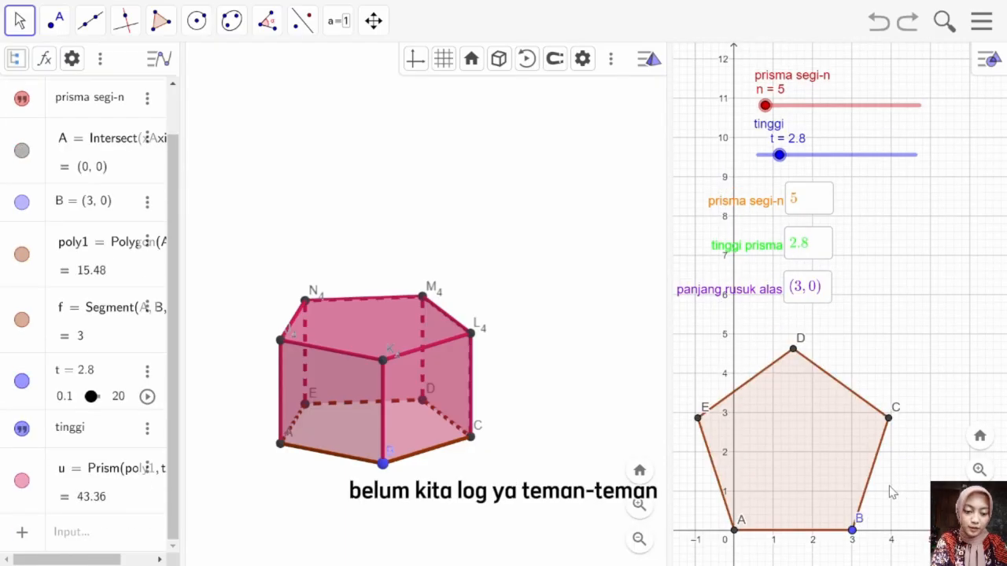
Step: Pin the tinggi text to the screen and pan the 2D view until the pentagon is out of sight
{"action": "right_click", "coordinate": [777, 126]}
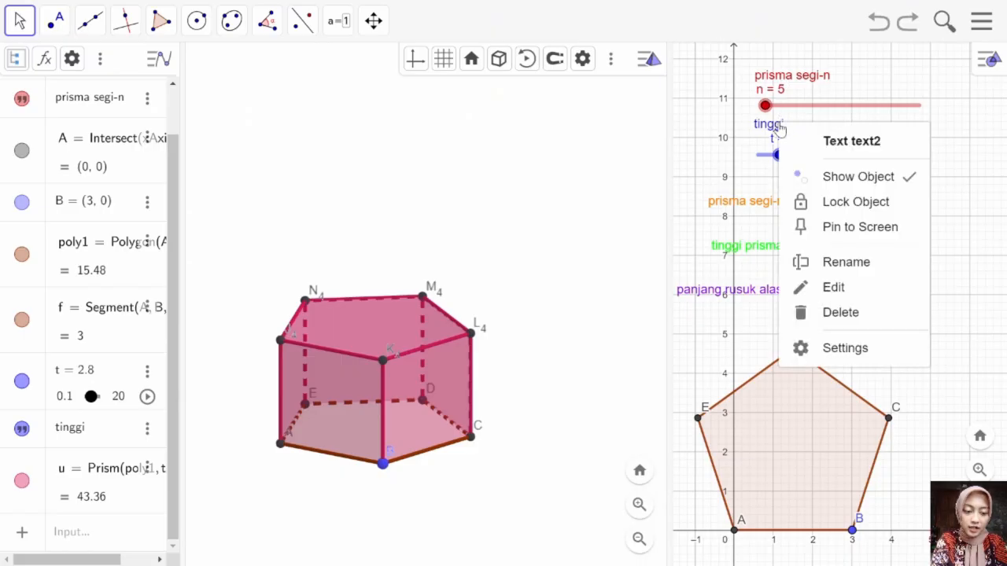
{"action": "left_click", "coordinate": [828, 226]}
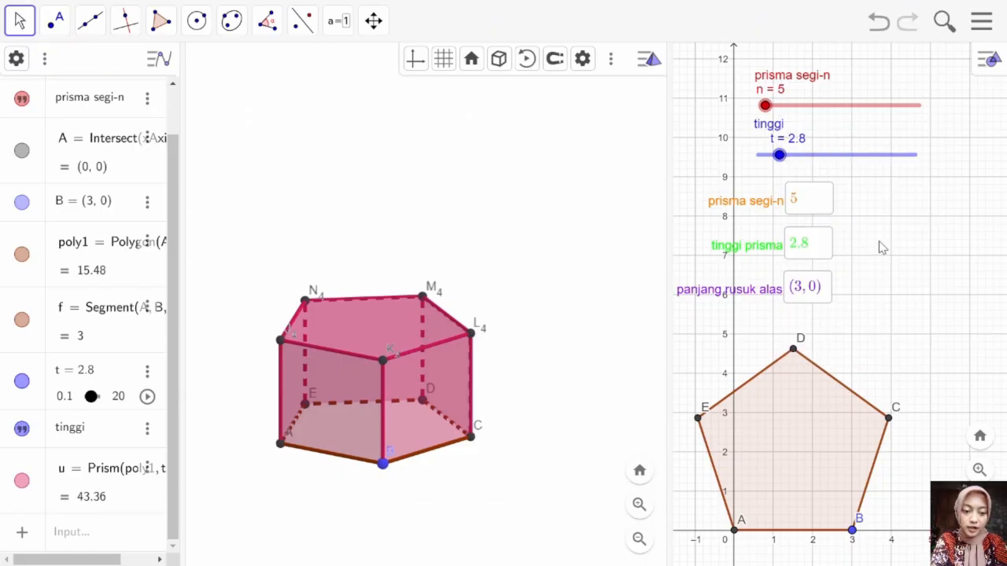
{"action": "left_click_drag", "start_coordinate": [881, 258], "coordinate": [894, 490]}
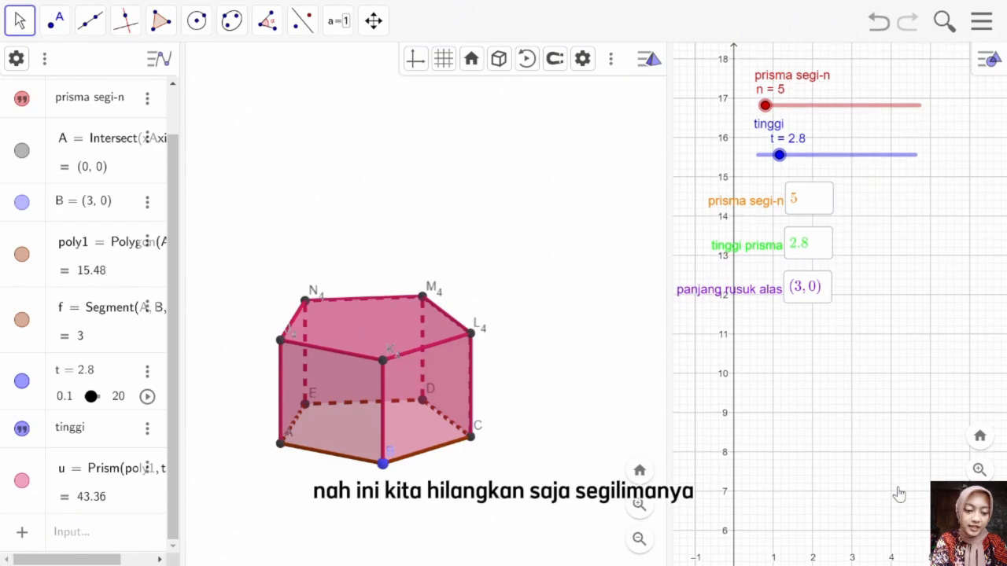
Step: Hide the grid and the axes in the 2D graphics view
{"action": "right_click", "coordinate": [866, 398]}
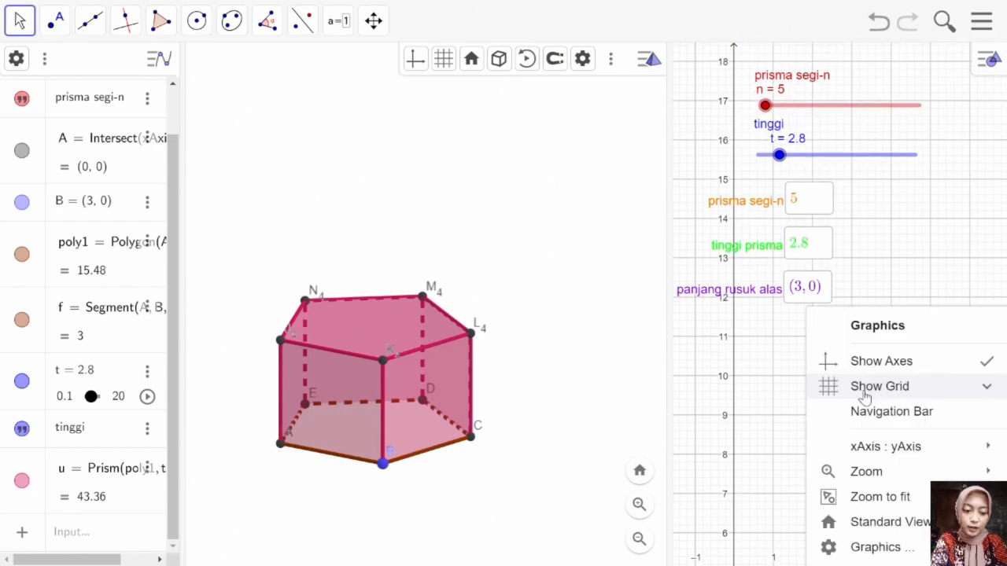
{"action": "left_click", "coordinate": [865, 393]}
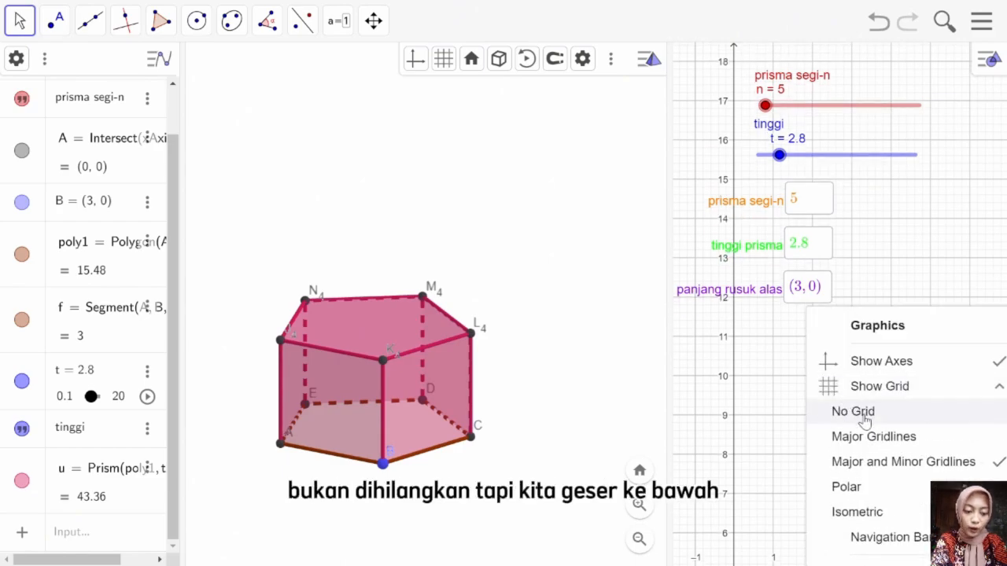
{"action": "left_click", "coordinate": [862, 410]}
{"action": "right_click", "coordinate": [841, 376]}
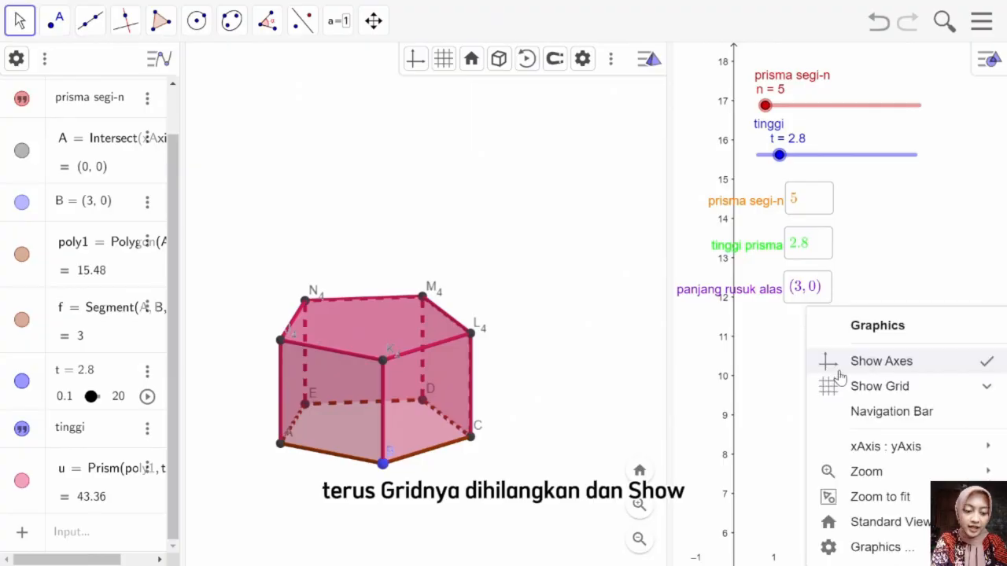
{"action": "left_click", "coordinate": [861, 363]}
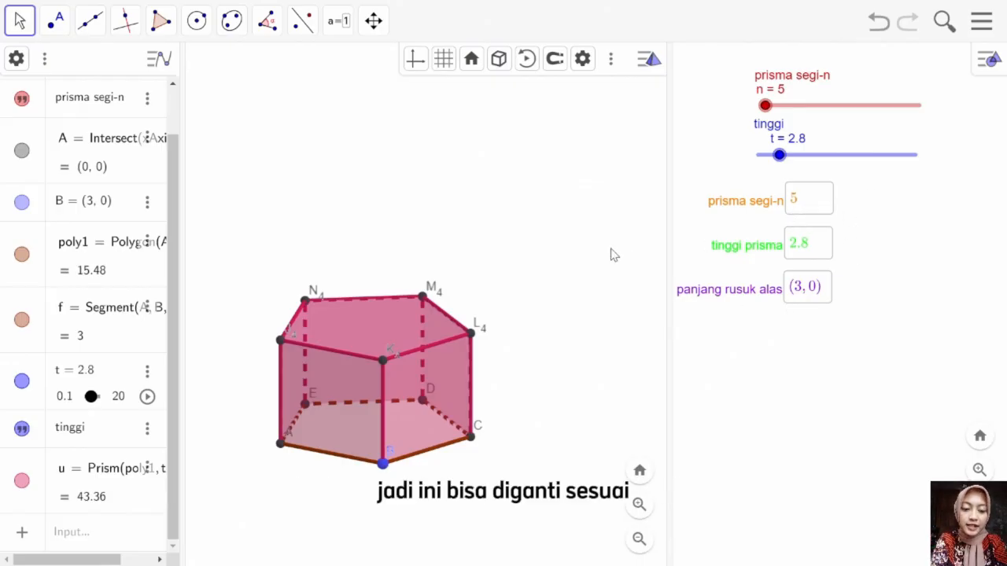
Step: Shift the prism slightly to the right in the 3D view using Move Graphics View
{"action": "left_click", "coordinate": [375, 24]}
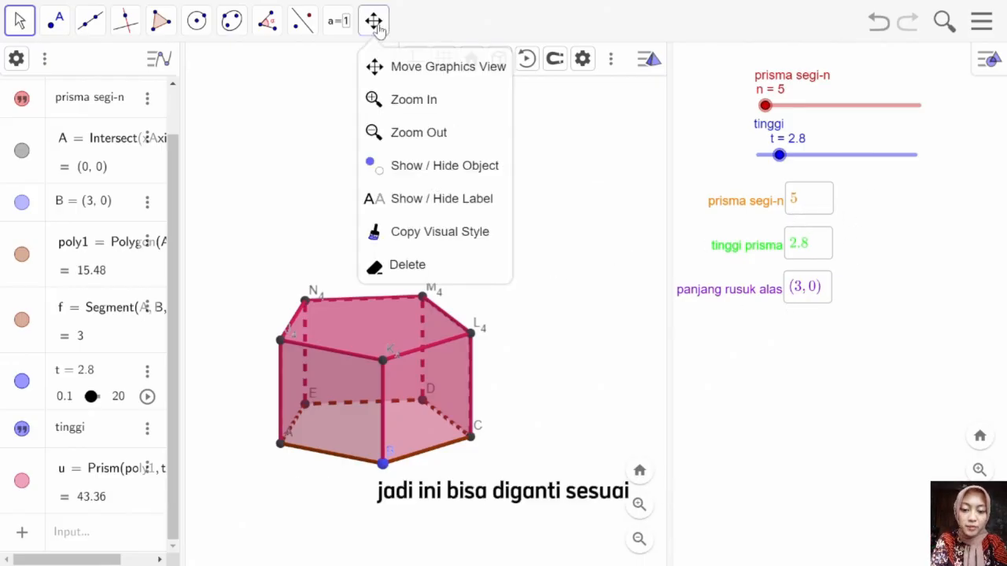
{"action": "left_click", "coordinate": [370, 66]}
{"action": "left_click", "coordinate": [396, 220]}
{"action": "left_click_drag", "start_coordinate": [397, 223], "coordinate": [425, 216]}
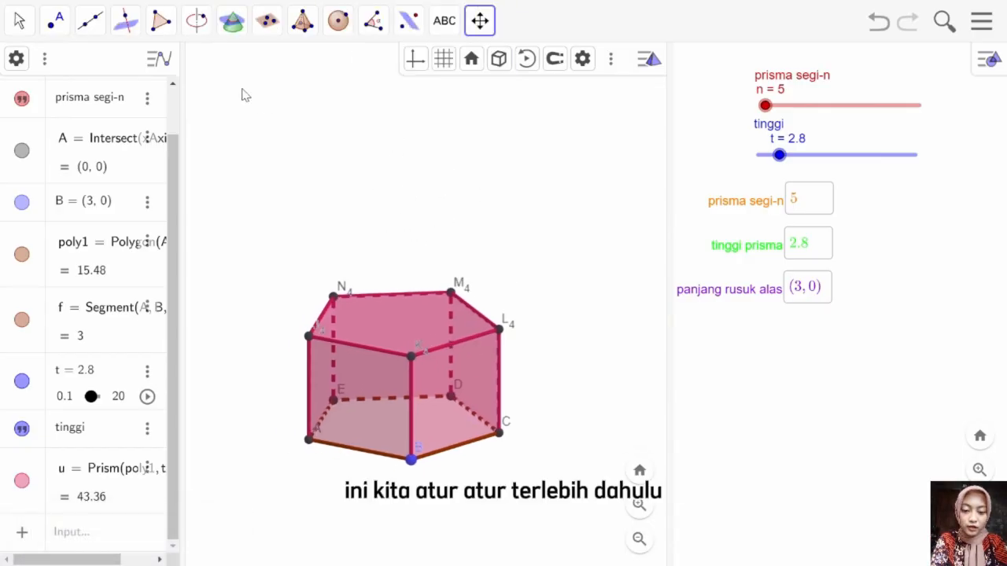
Step: Test the prisma segi-n input box by setting the number of base sides to 3
{"action": "left_click", "coordinate": [20, 20]}
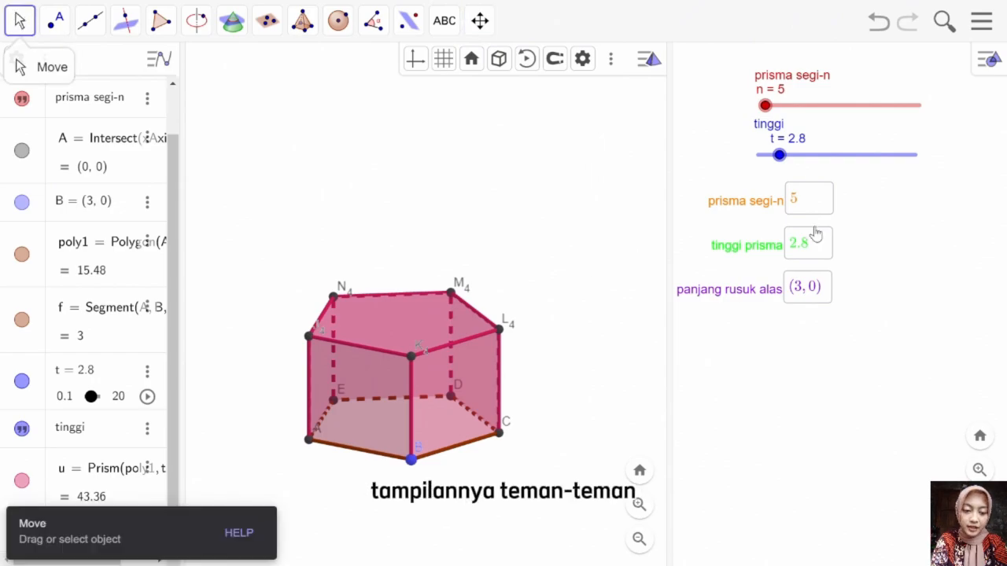
{"action": "left_click", "coordinate": [804, 201]}
{"action": "key", "text": "BackSpace"}
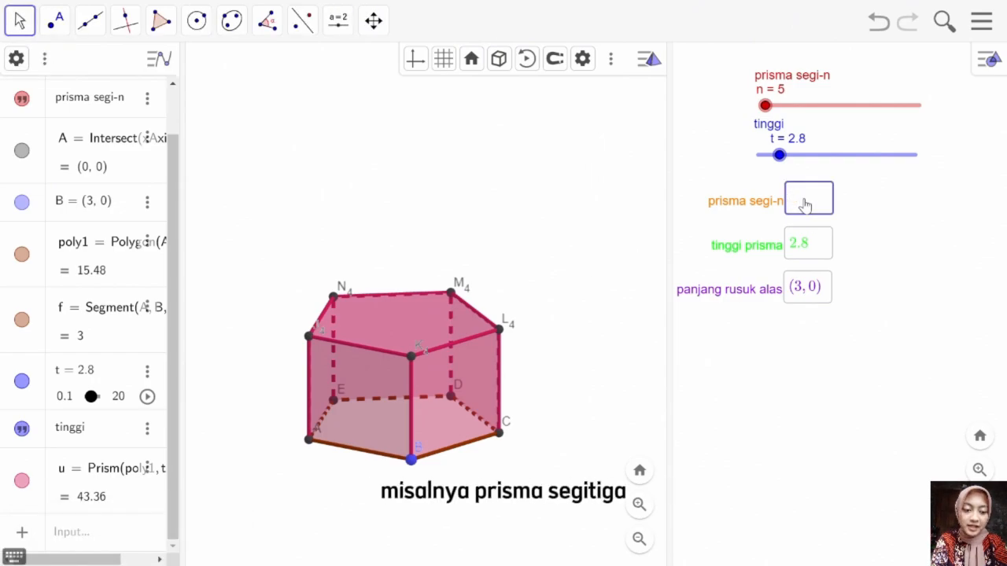
{"action": "type", "text": "3"}
{"action": "key", "text": "Return"}
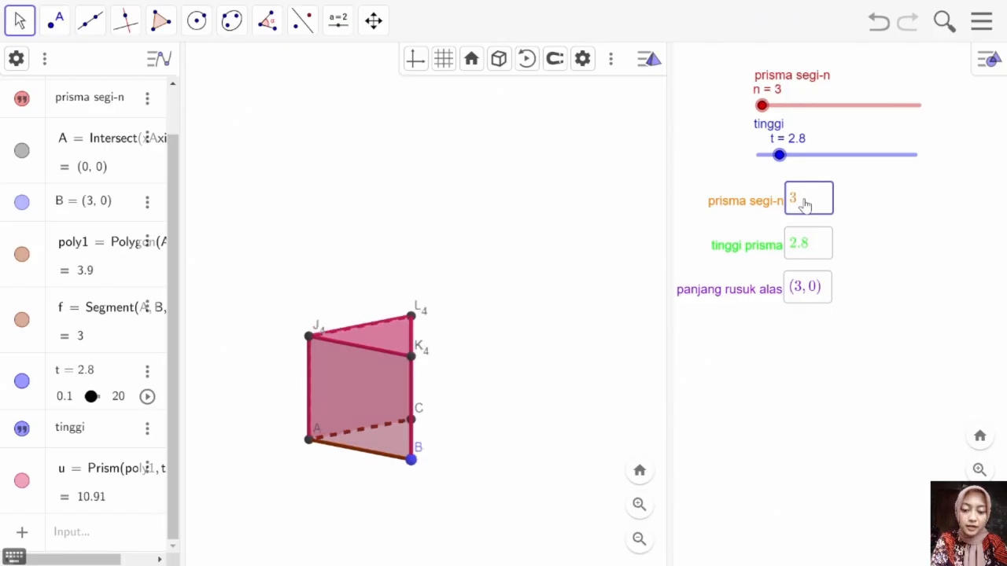
Step: Test the prisma segi-n input box with 10 sides and return it to 5
{"action": "key", "text": "BackSpace"}
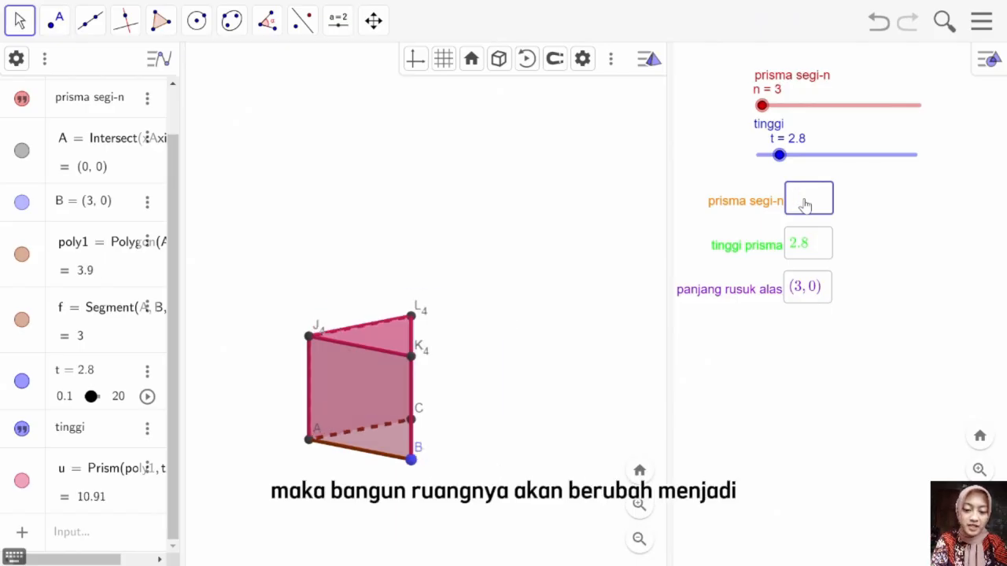
{"action": "type", "text": "10"}
{"action": "key", "text": "Return"}
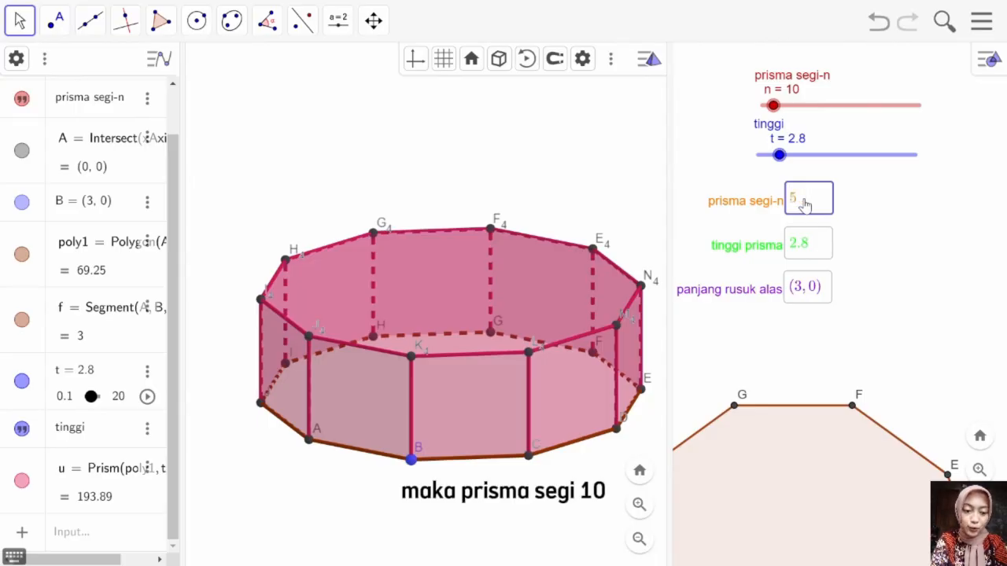
{"action": "key", "text": "Return"}
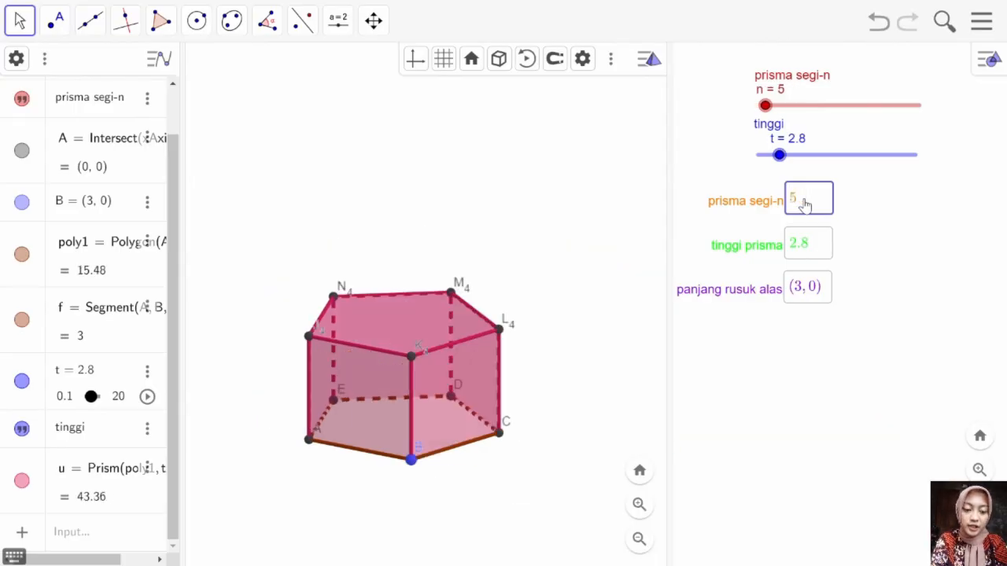
Step: Set the prism height to 7 through the tinggi prisma input box
{"action": "left_click", "coordinate": [814, 250]}
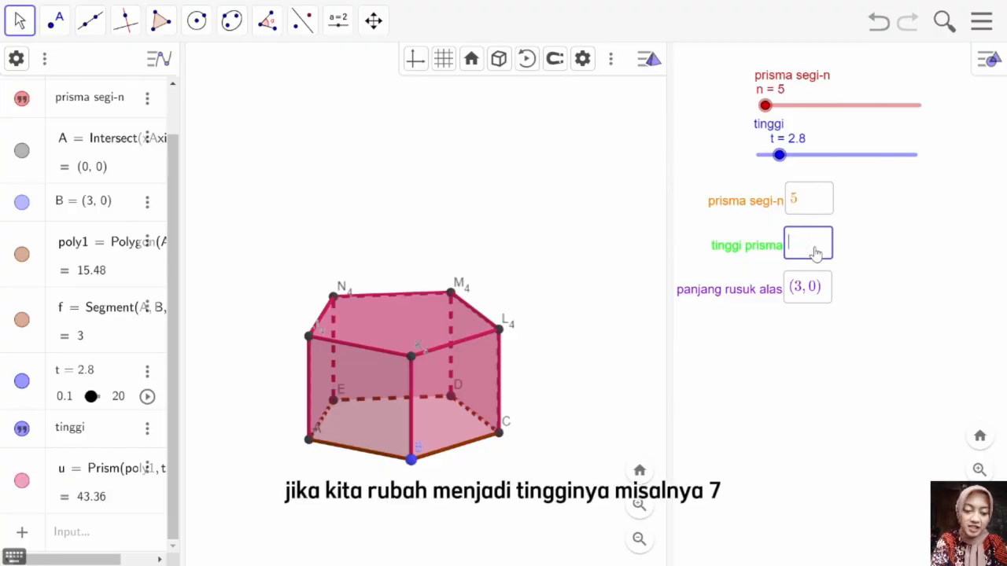
{"action": "type", "text": "7"}
{"action": "key", "text": "Return"}
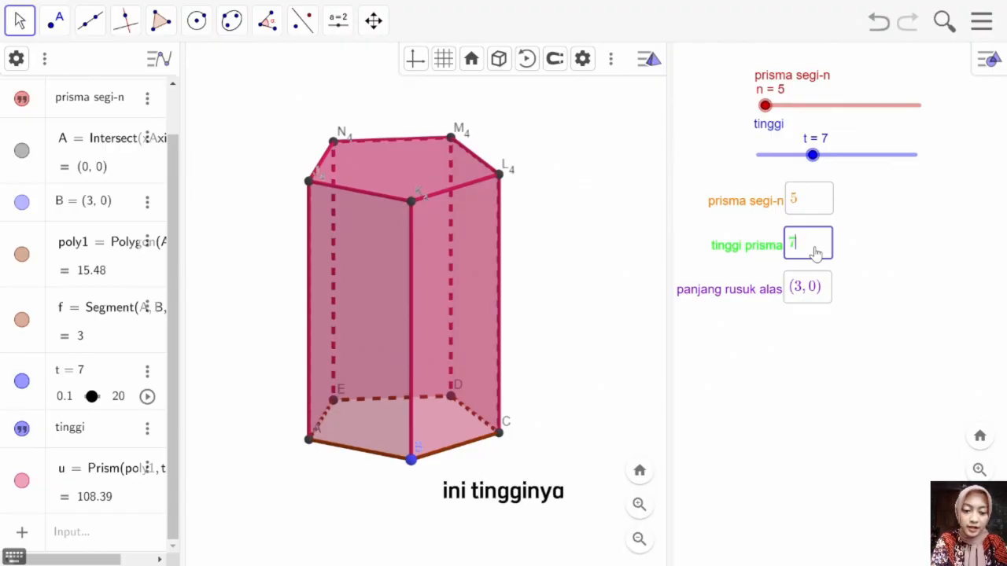
Step: Set the prism height to 6 through the tinggi prisma input box
{"action": "key", "text": "BackSpace"}
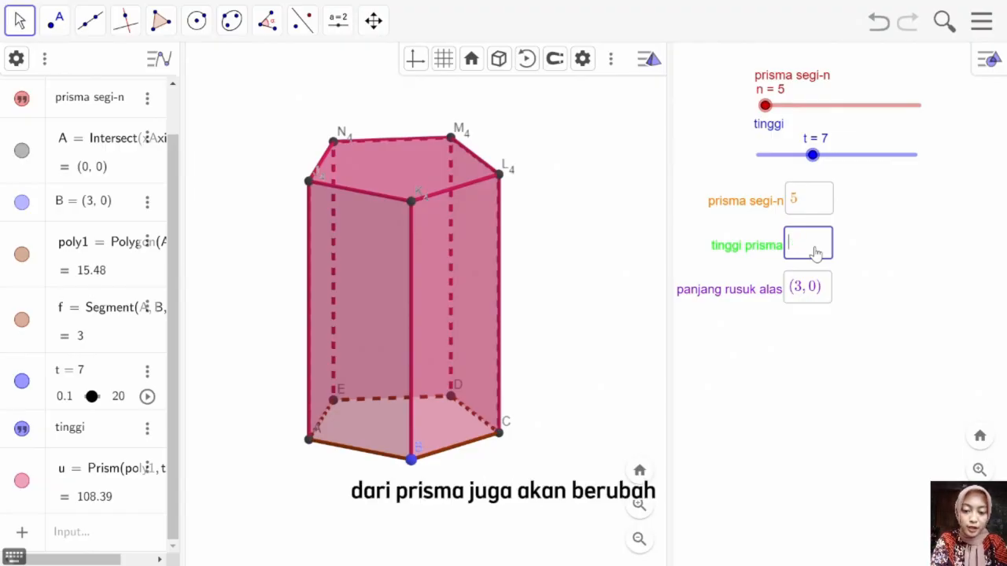
{"action": "type", "text": "6"}
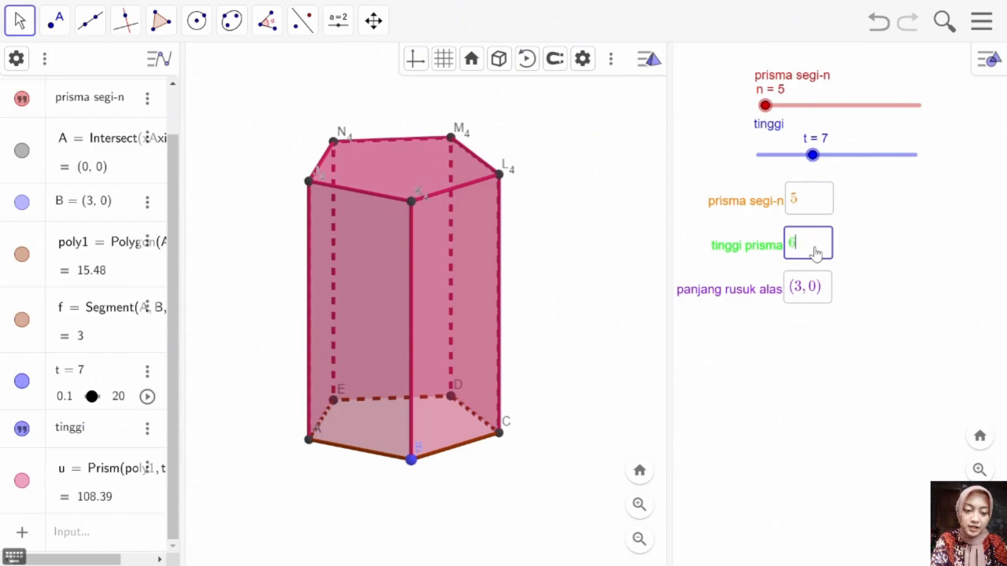
{"action": "key", "text": "Return"}
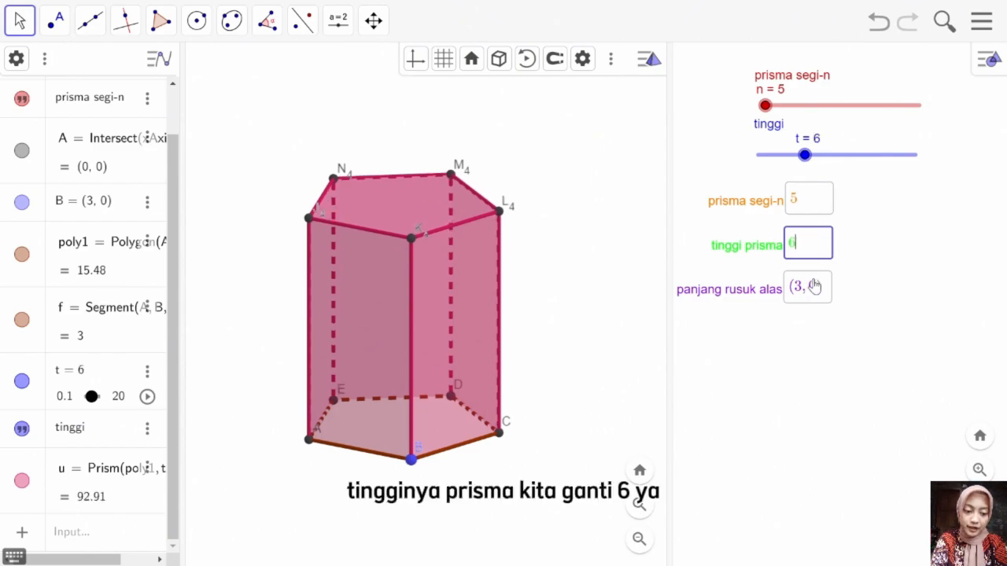
Step: Test the panjang rusuk alas input box with (7, 0) and change it to (2, 0)
{"action": "left_click", "coordinate": [802, 291]}
{"action": "key", "text": "BackSpace"}
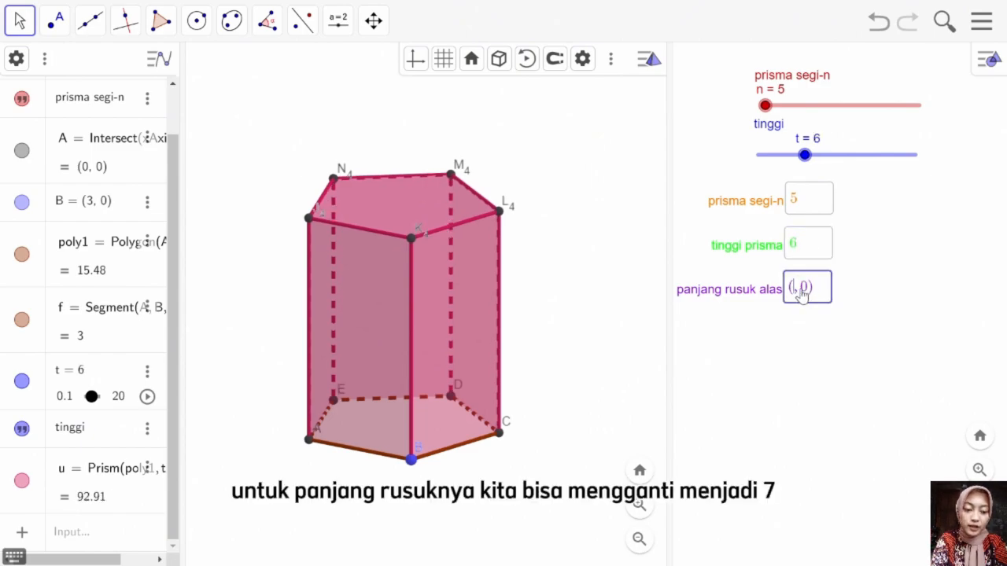
{"action": "type", "text": "7"}
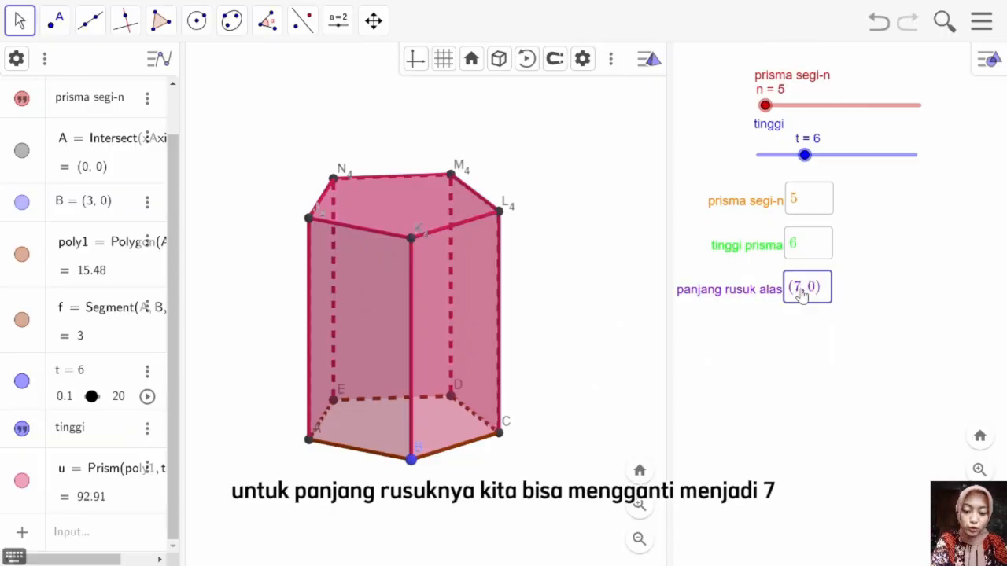
{"action": "key", "text": "Return"}
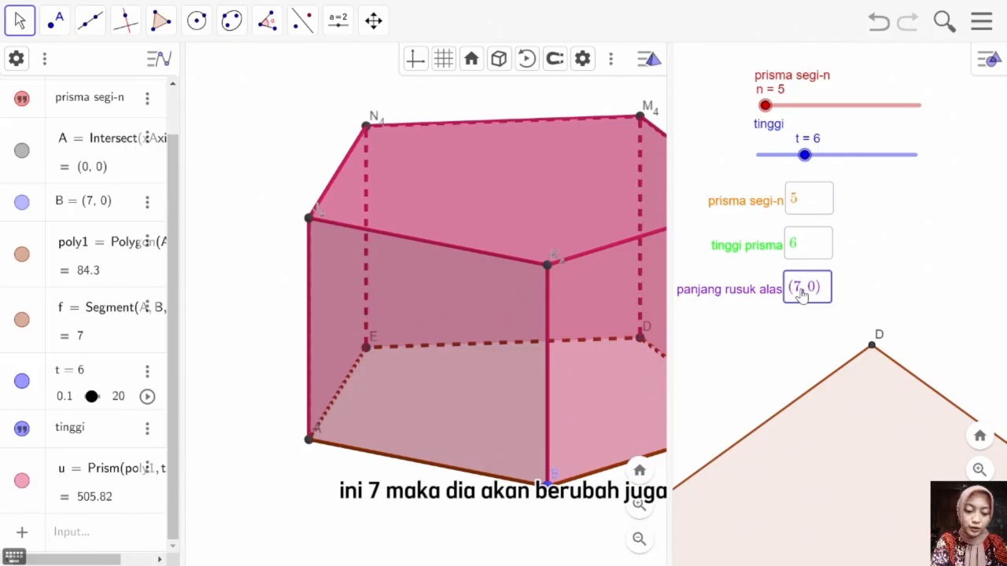
{"action": "key", "text": "BackSpace"}
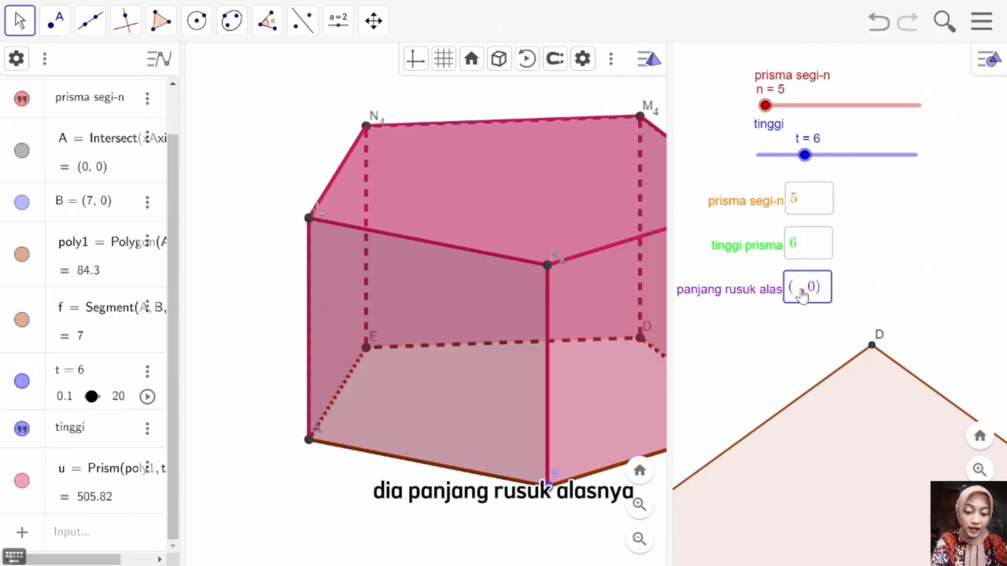
{"action": "key", "text": "Return"}
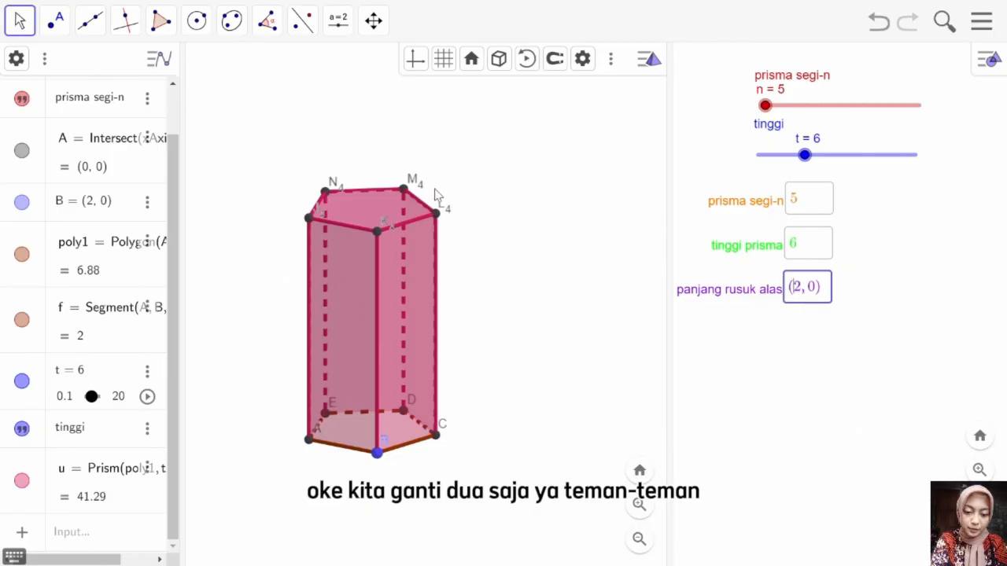
Step: Add a volume text to the prism in the 3D view with the Volume tool
{"action": "left_click", "coordinate": [368, 29]}
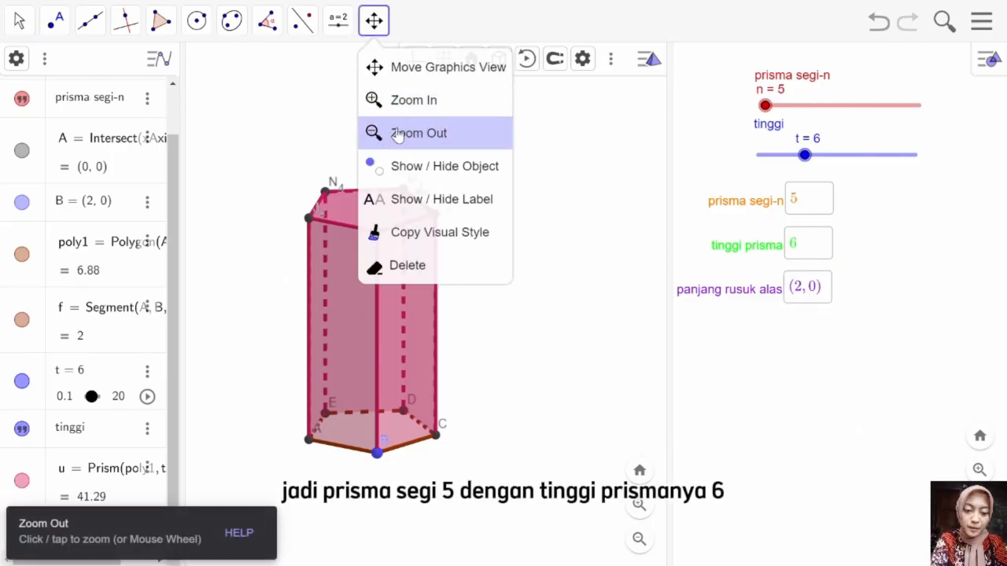
{"action": "left_click", "coordinate": [398, 133]}
{"action": "left_click", "coordinate": [412, 167]}
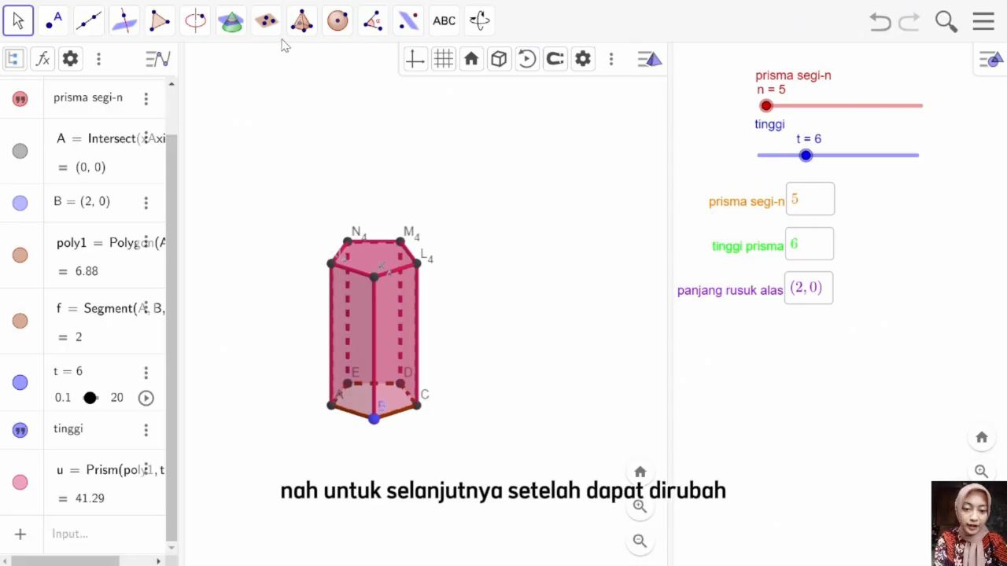
{"action": "left_click", "coordinate": [373, 22]}
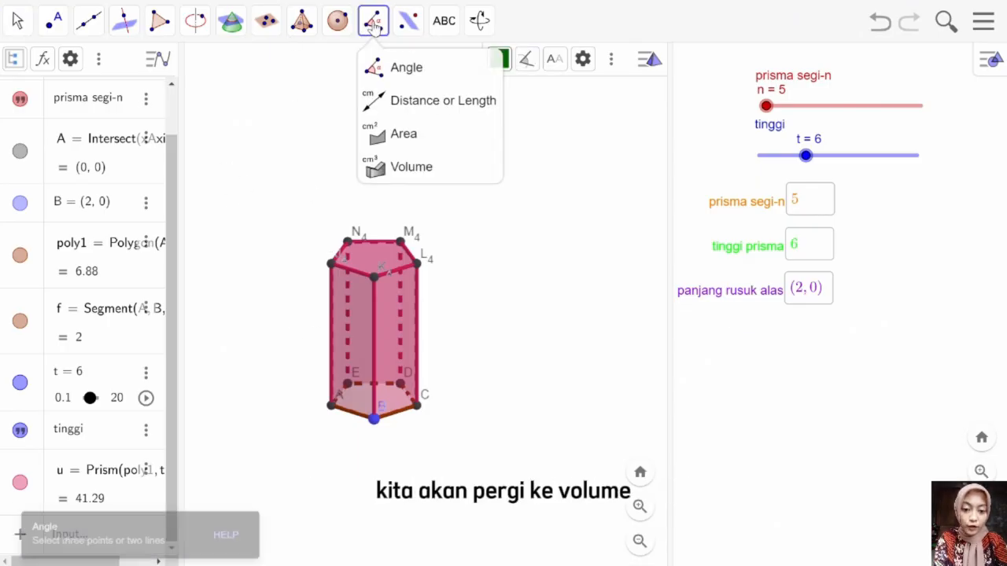
{"action": "left_click", "coordinate": [403, 167]}
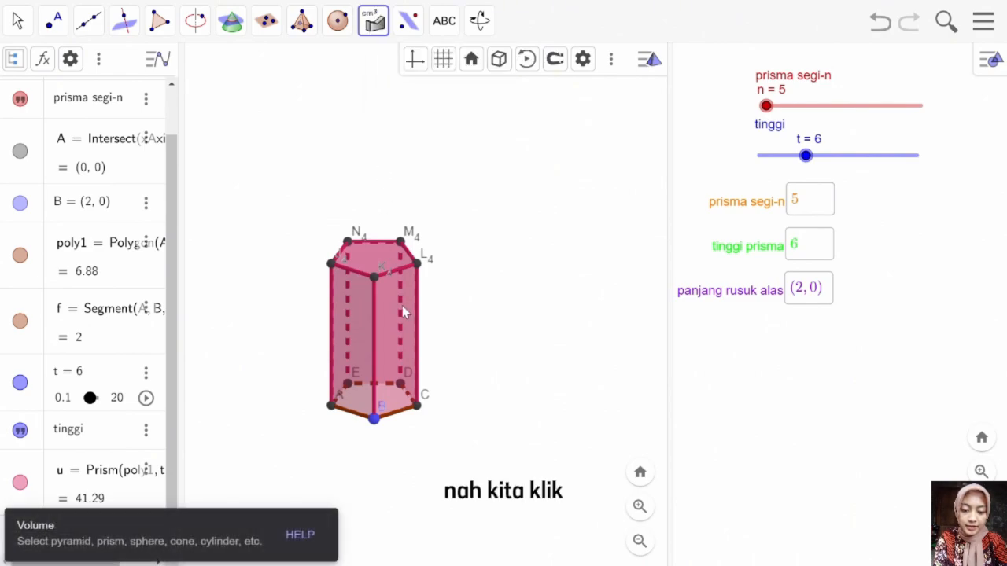
{"action": "left_click", "coordinate": [415, 337]}
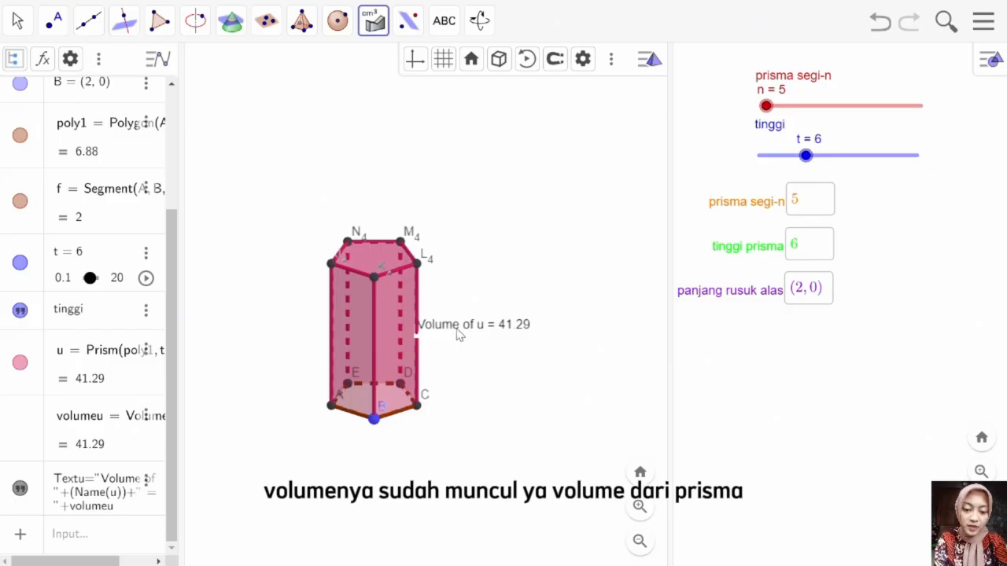
Step: Move the volume text slightly lower beside the prism in the 3D view
{"action": "left_click", "coordinate": [18, 21]}
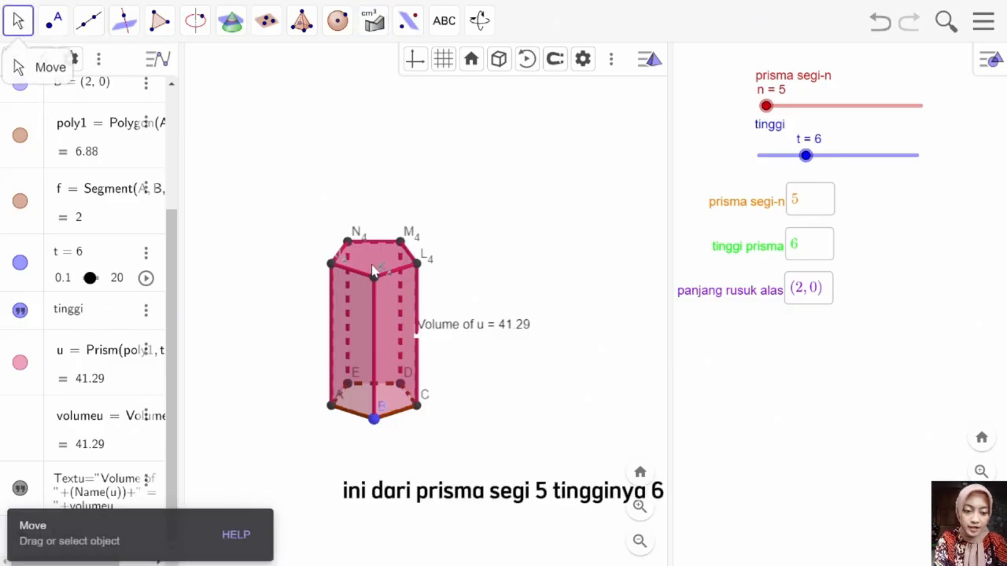
{"action": "left_click_drag", "start_coordinate": [463, 328], "coordinate": [452, 372]}
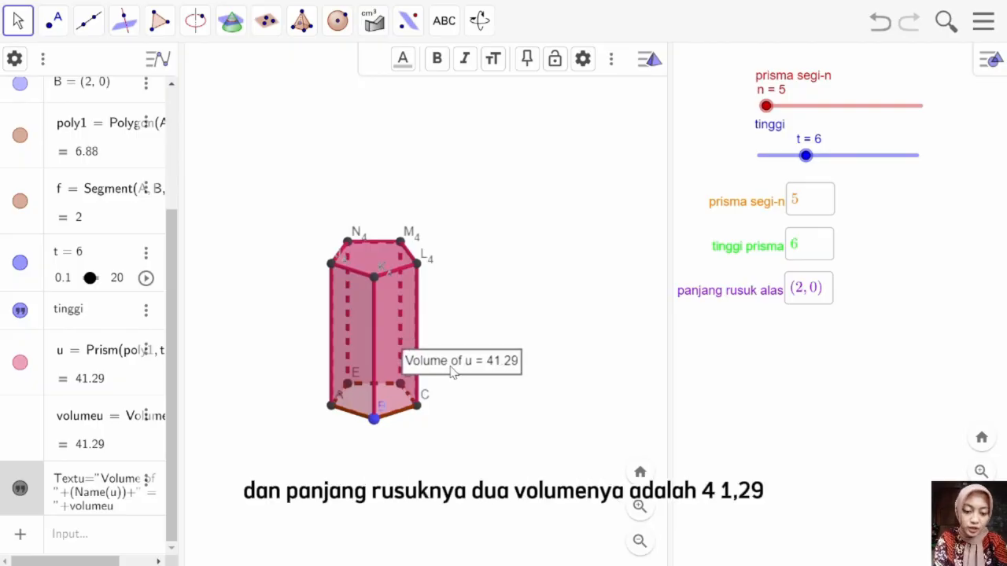
{"action": "left_click_drag", "start_coordinate": [452, 316], "coordinate": [481, 324]}
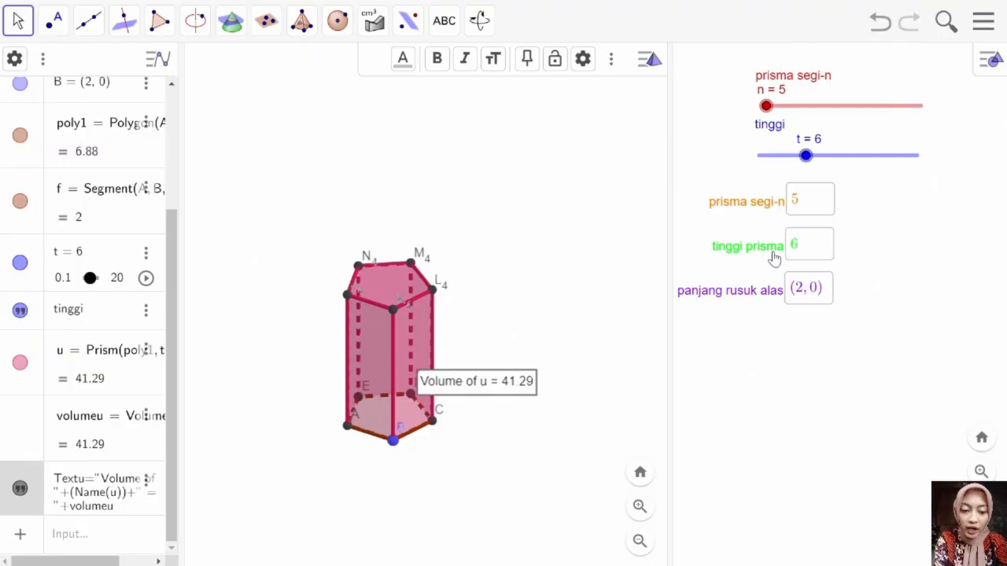
Step: Set the number of base sides to 6 through the prisma segi-n input box
{"action": "left_click", "coordinate": [811, 204]}
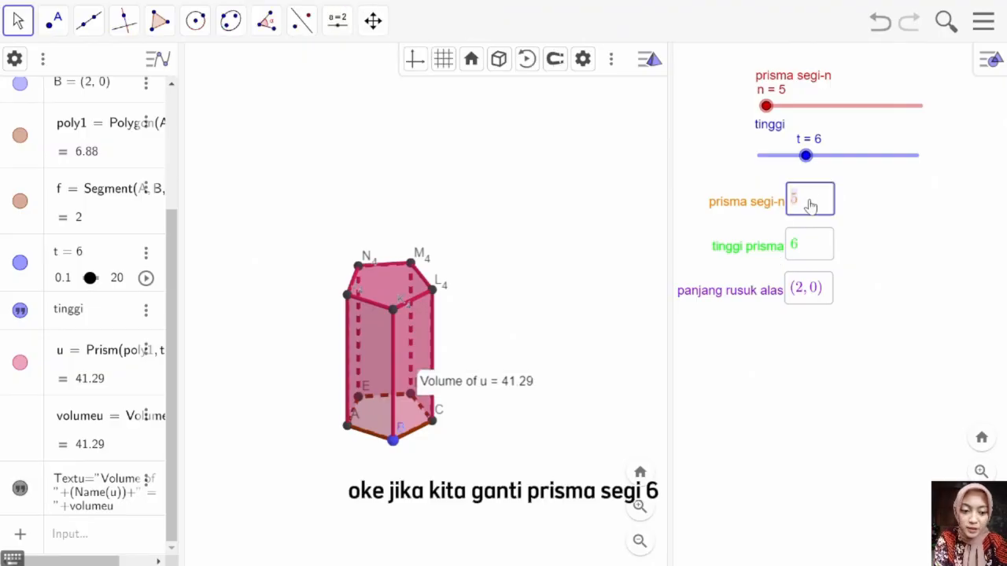
{"action": "type", "text": "6"}
{"action": "key", "text": "Return"}
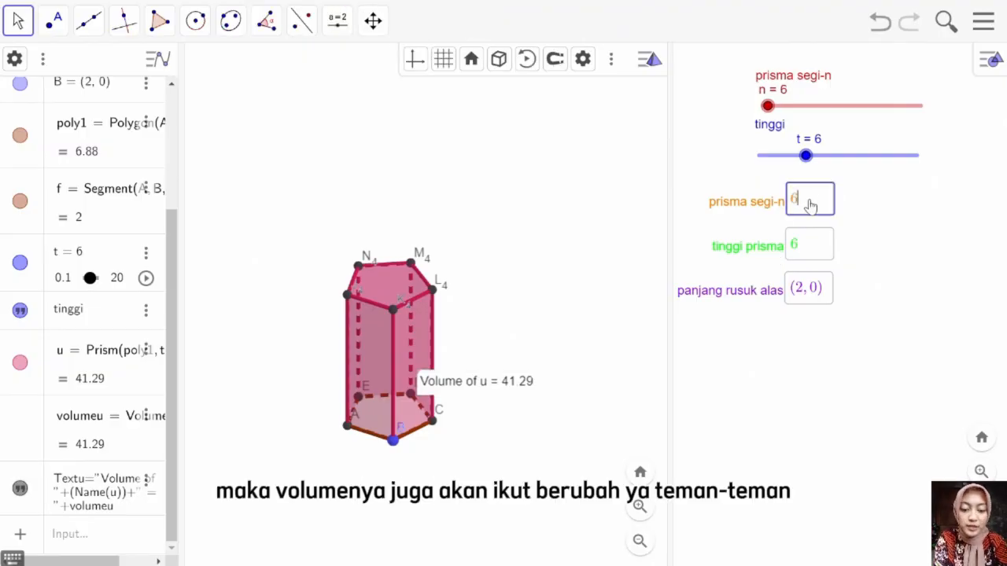
{"action": "mouse_move", "coordinate": [562, 292]}
{"action": "left_mouse_down"}
{"action": "mouse_move", "coordinate": [545, 292]}
{"action": "mouse_move", "coordinate": [555, 281]}
{"action": "left_mouse_up"}
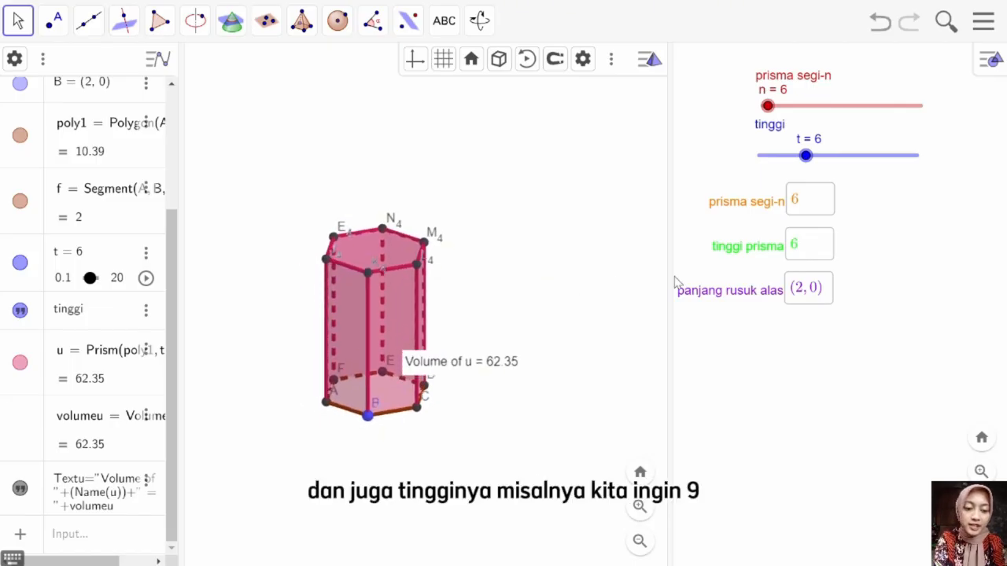
Step: Set the prism height to 9 through the tinggi prisma input box
{"action": "left_click", "coordinate": [814, 246]}
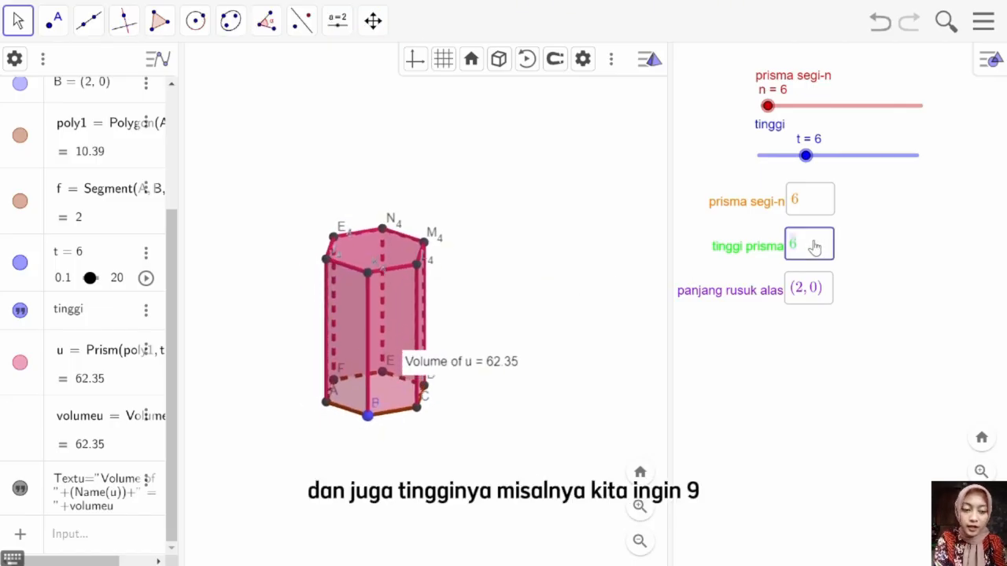
{"action": "type", "text": "9"}
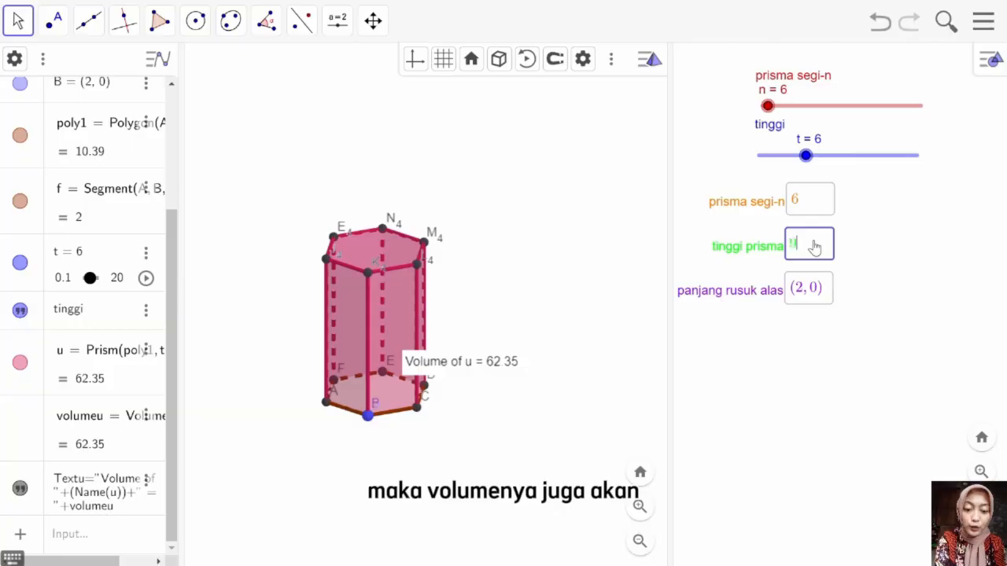
{"action": "key", "text": "Return"}
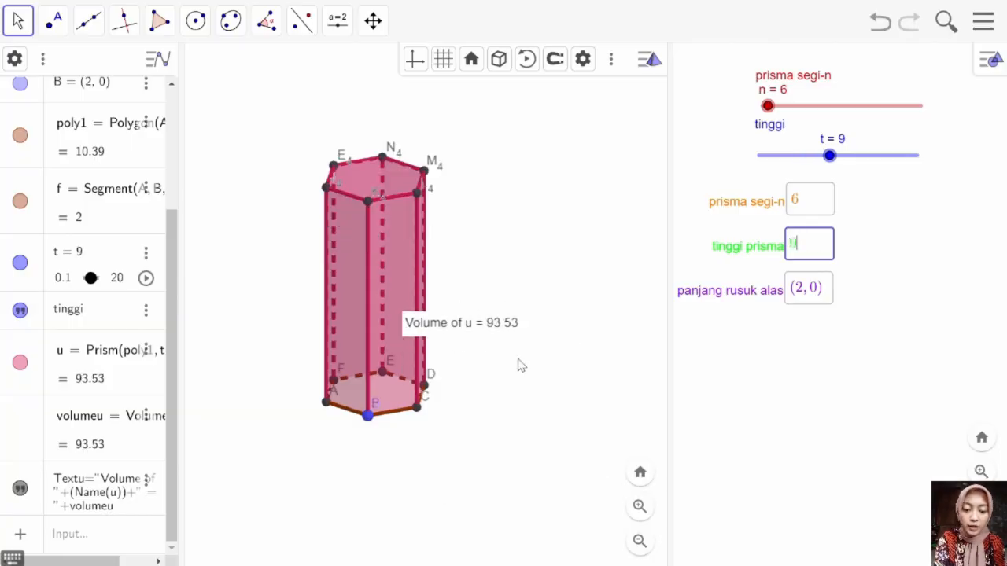
Step: Set the base edge point to (3, 0) through the panjang rusuk alas input box
{"action": "left_click", "coordinate": [802, 291]}
{"action": "double_click", "coordinate": [802, 291]}
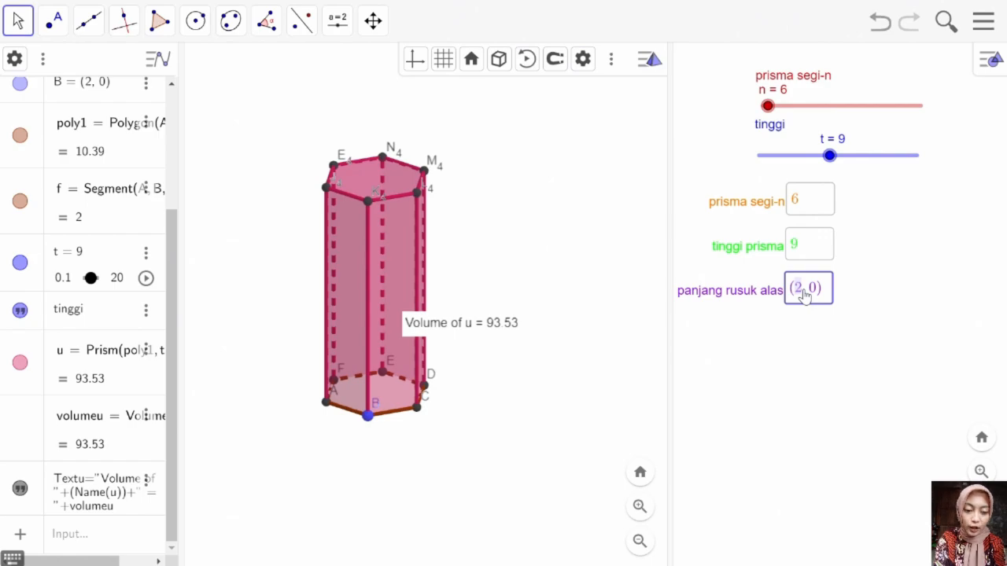
{"action": "type", "text": "3"}
{"action": "key", "text": "Return"}
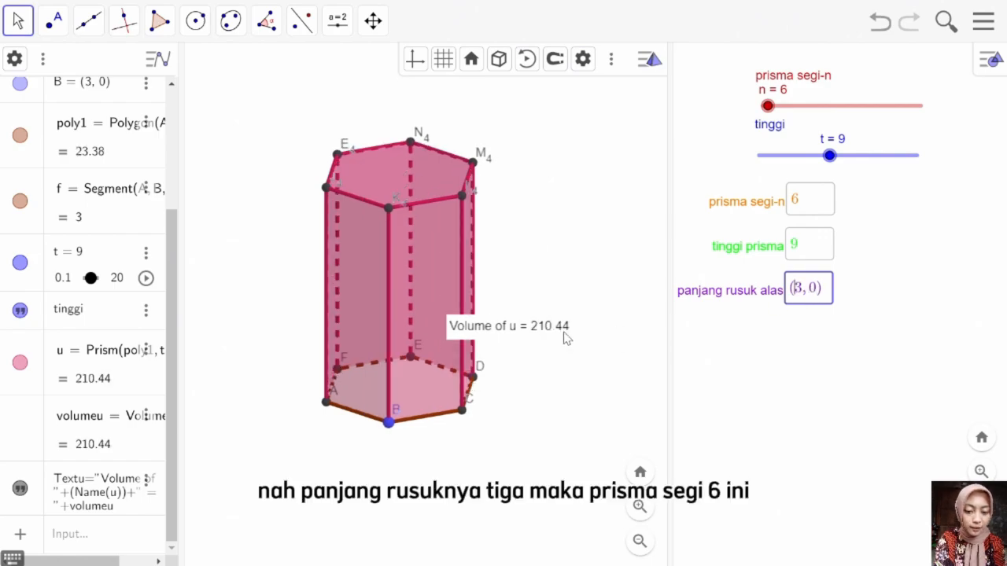
{"action": "left_click", "coordinate": [533, 253]}
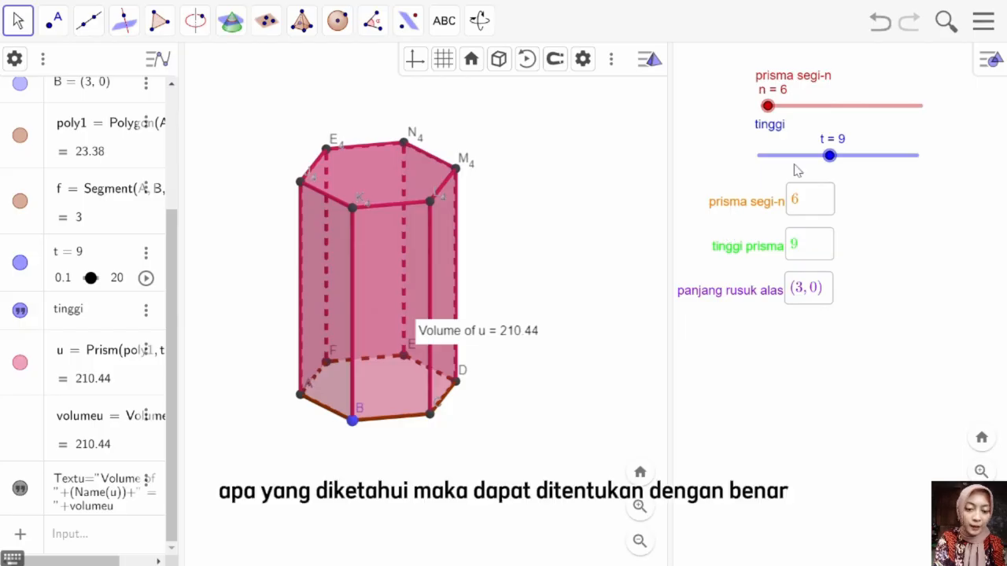
{"action": "left_click", "coordinate": [829, 156]}
{"action": "mouse_move", "coordinate": [829, 155]}
{"action": "left_mouse_down"}
{"action": "mouse_move", "coordinate": [801, 156]}
{"action": "mouse_move", "coordinate": [829, 159]}
{"action": "left_mouse_up"}
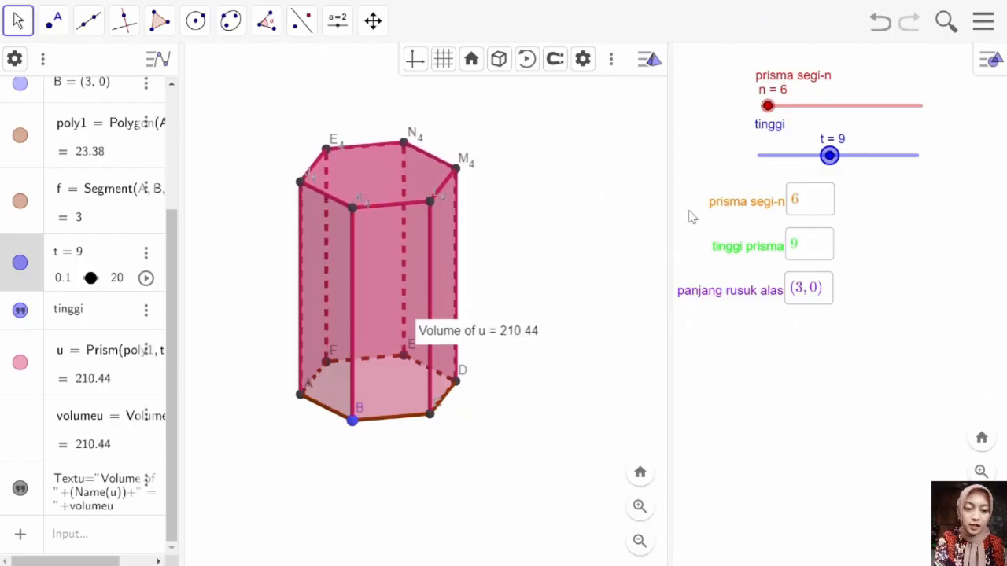